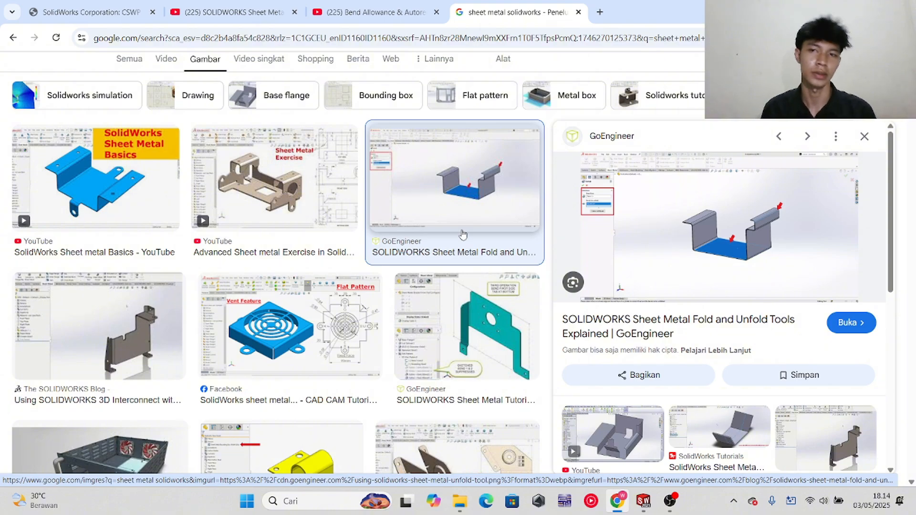
- Look over the sheet metal image results and examine the Primary part drawing in the CSWP sample exam PDF
scroll(462, 234, "down", 3)
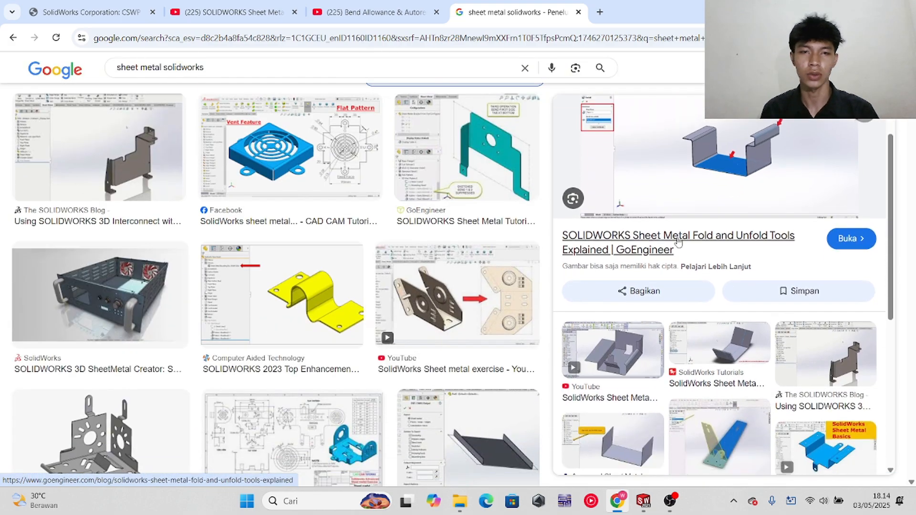
scroll(679, 242, "up", 3)
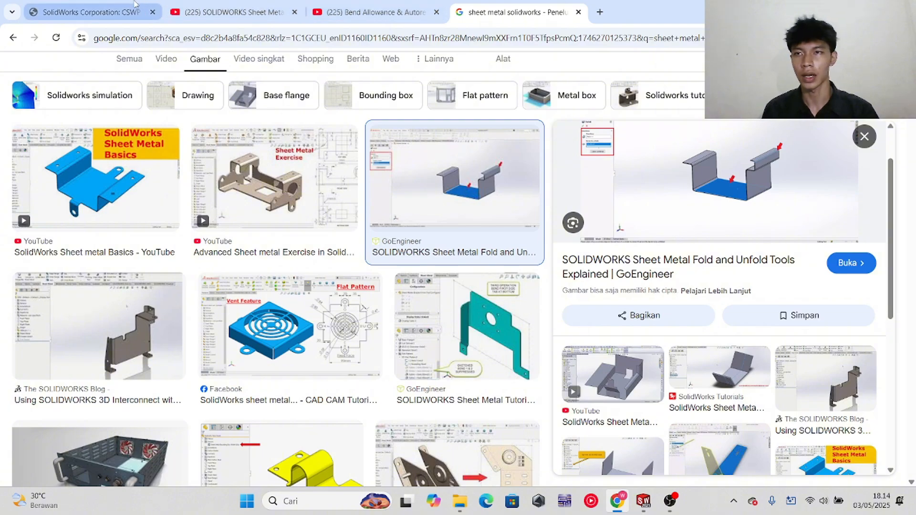
left_click(130, 3)
scroll(496, 303, "up", 2)
scroll(386, 255, "down", 1)
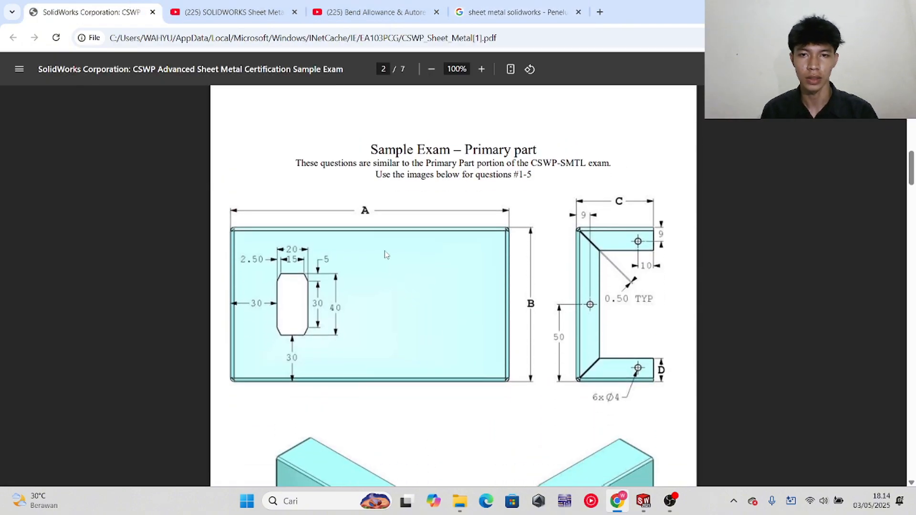
scroll(428, 213, "down", 3)
scroll(415, 213, "up", 4)
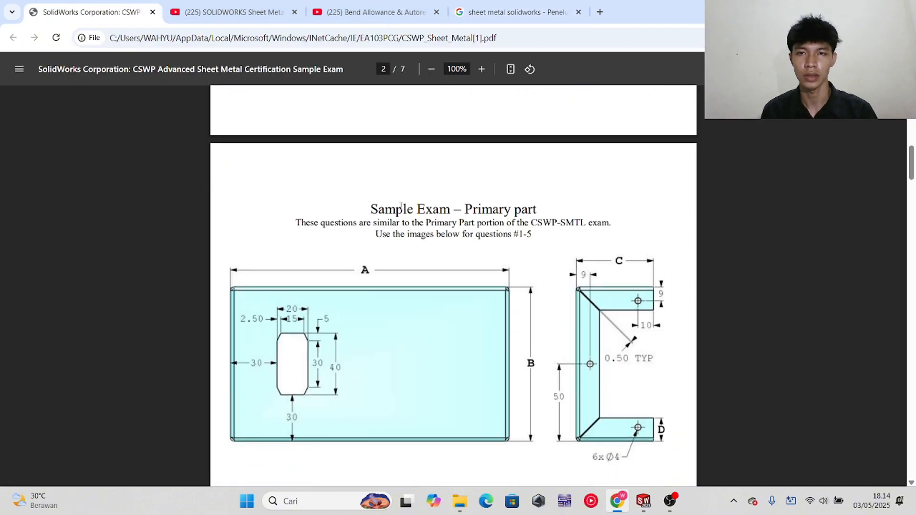
scroll(641, 446, "down", 3)
- Switch to SOLIDWORKS and examine the finished sheet metal part 124.60 from several angles
mouse_move(643, 501)
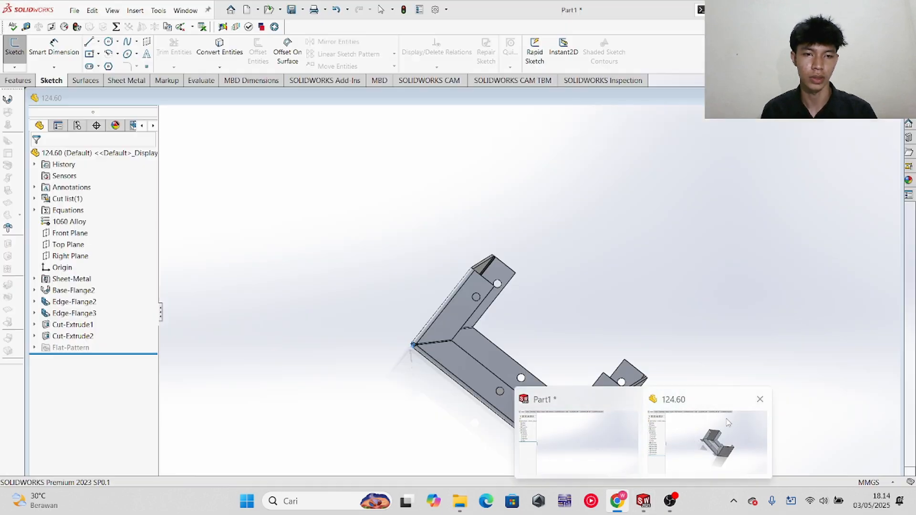
left_click(702, 413)
scroll(619, 323, "up", 3)
middle_click_drag(615, 325, 561, 305)
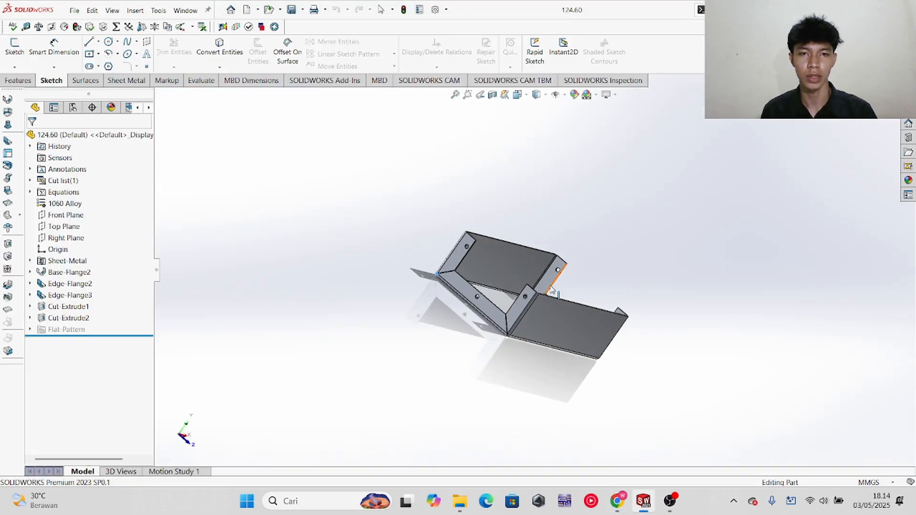
scroll(557, 296, "down", 4)
middle_click_drag(461, 325, 500, 265)
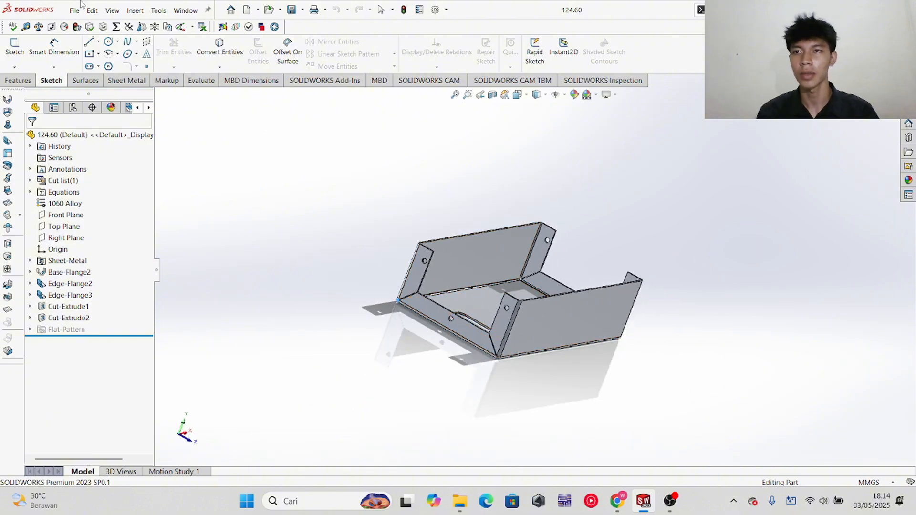
left_click(260, 6)
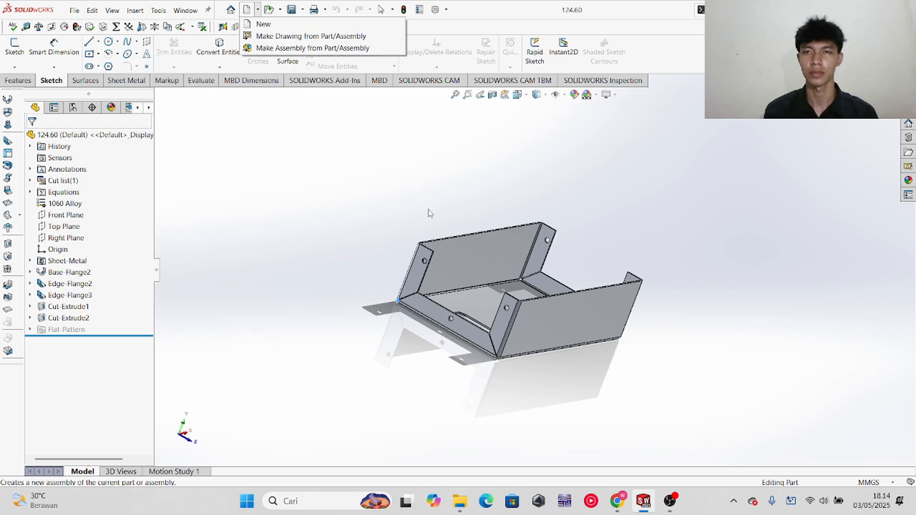
mouse_move(670, 501)
left_click(680, 426)
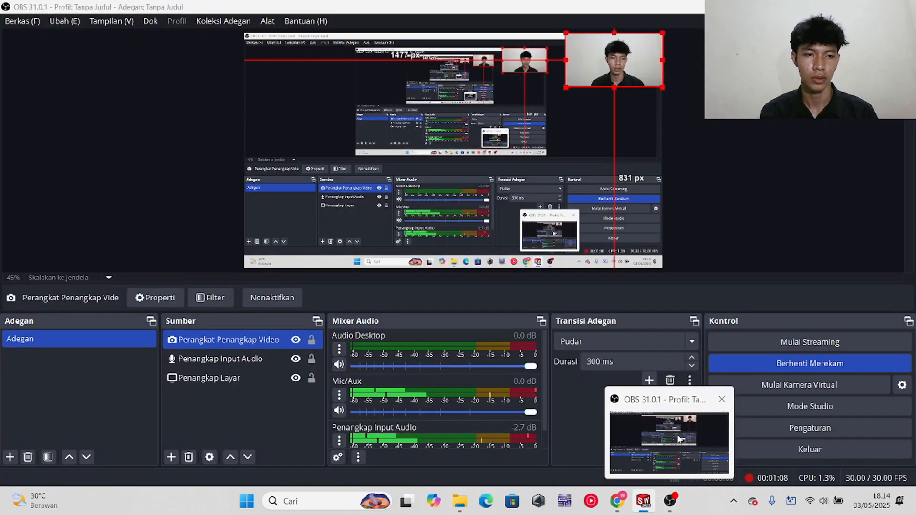
left_click(670, 498)
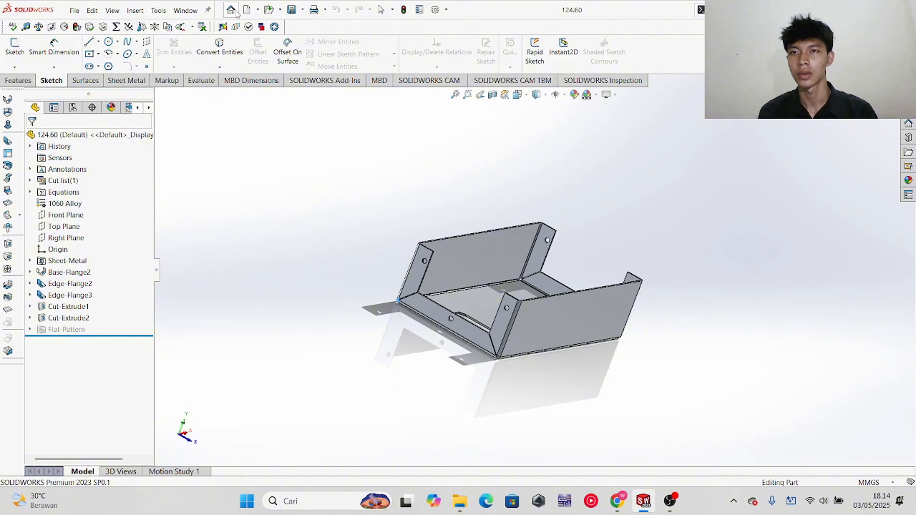
left_click(257, 9)
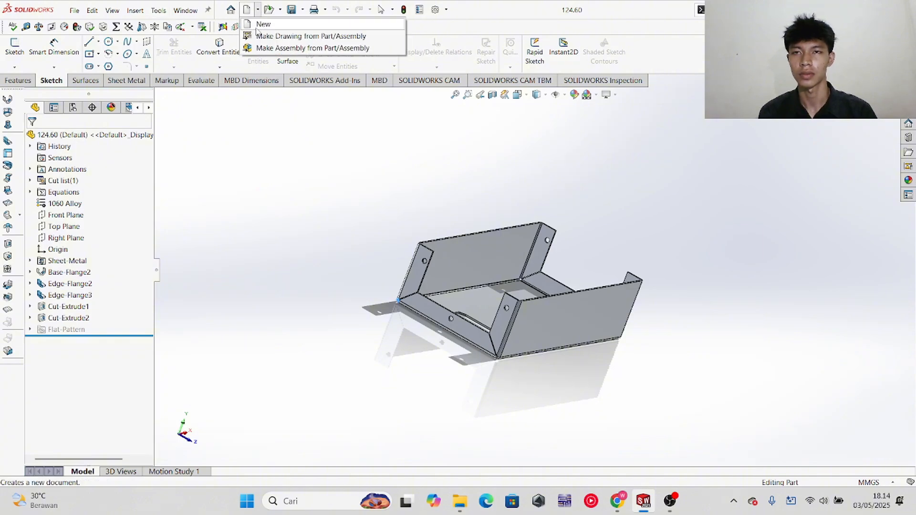
mouse_move(670, 501)
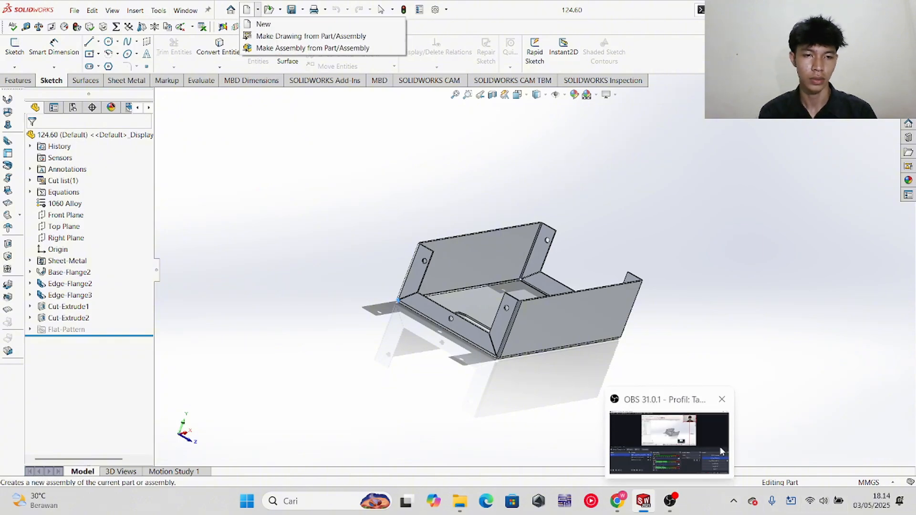
left_click(698, 445)
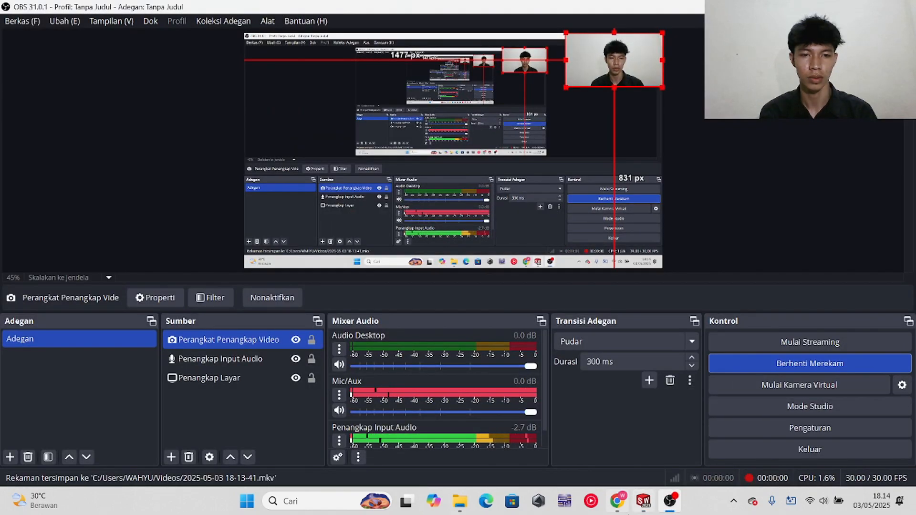
- Return to SOLIDWORKS and create a new part document
left_click(644, 501)
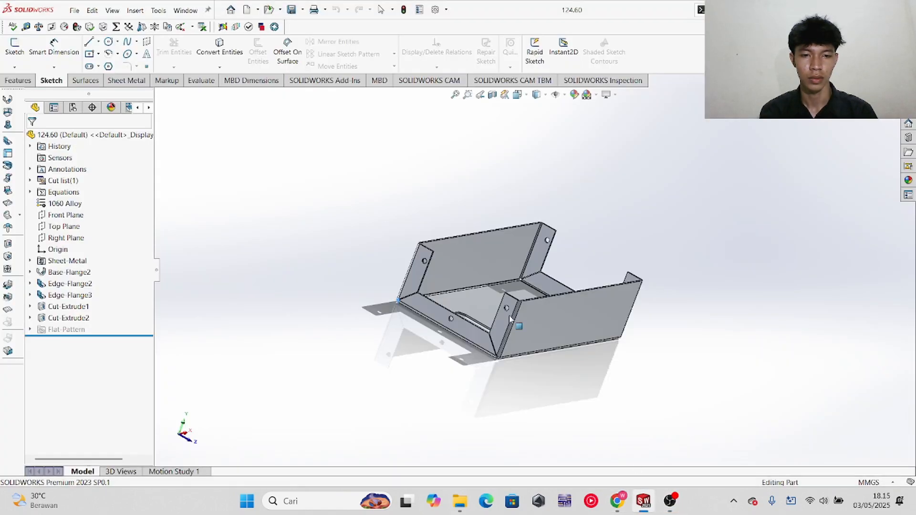
left_click(257, 10)
left_click(261, 25)
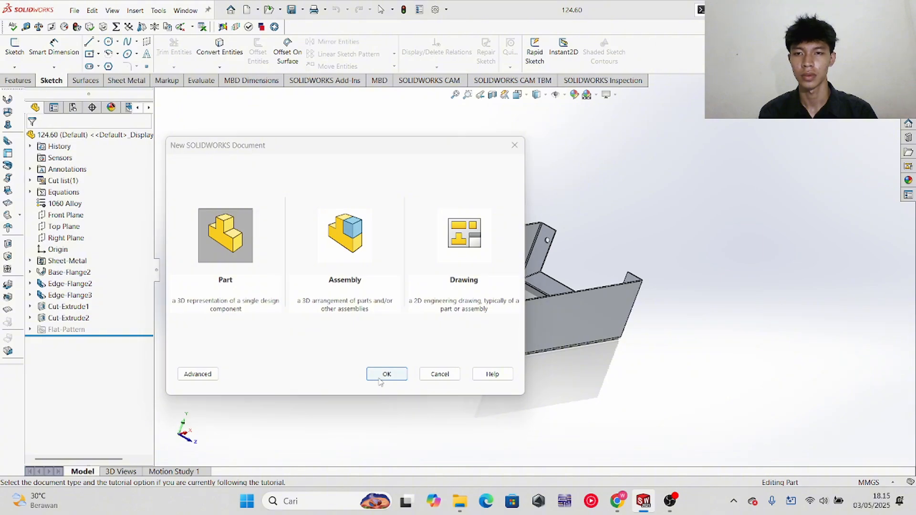
left_click(380, 381)
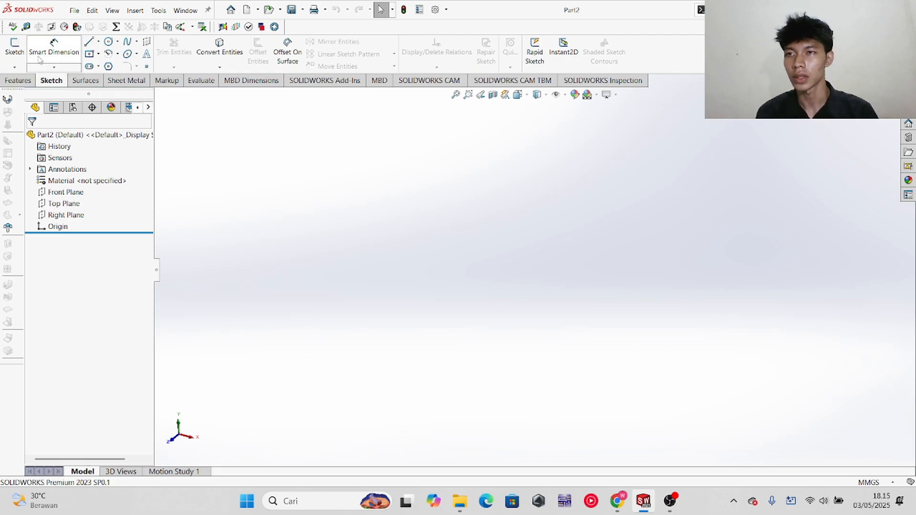
- Switch to the sample exam PDF in Chrome and read the Question 1 specifications, highlighting the material, density and sheet thickness lines
key("alt+Tab")
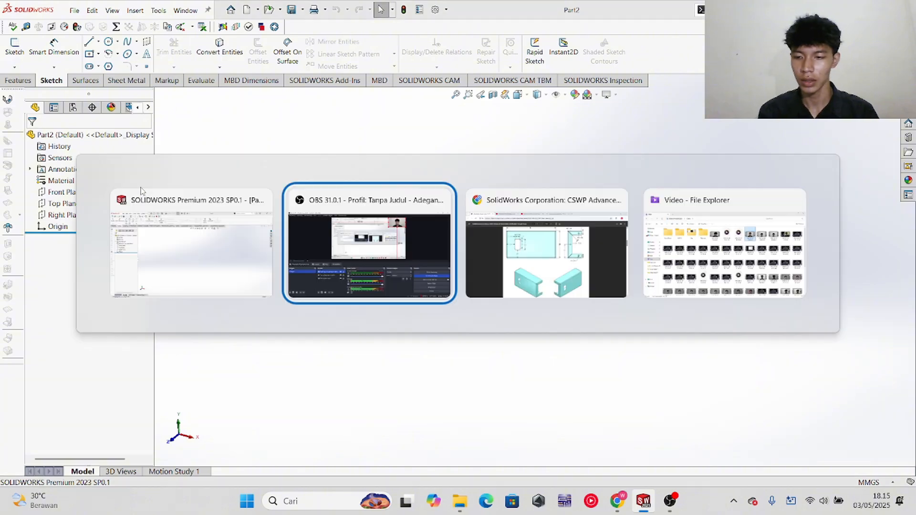
key("alt+Tab")
key("alt+Tab")
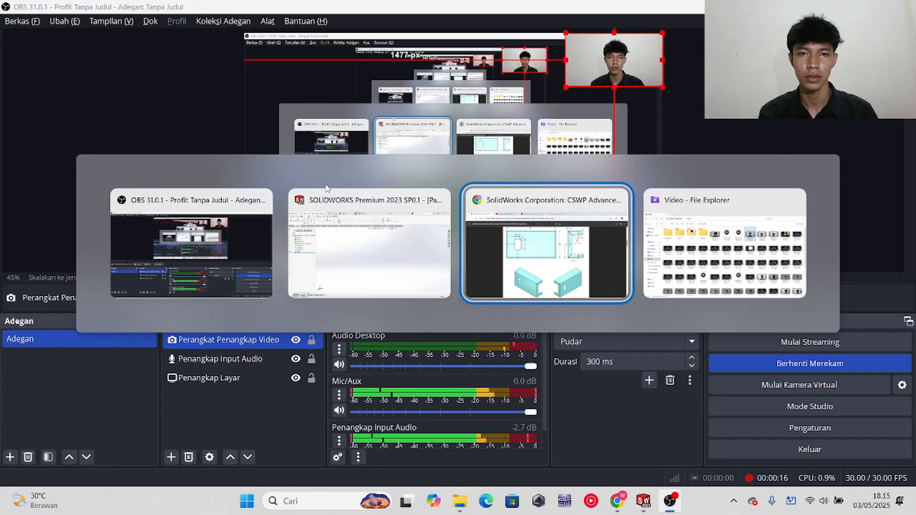
scroll(394, 231, "up", 3)
scroll(477, 230, "down", 4)
scroll(475, 229, "down", 10)
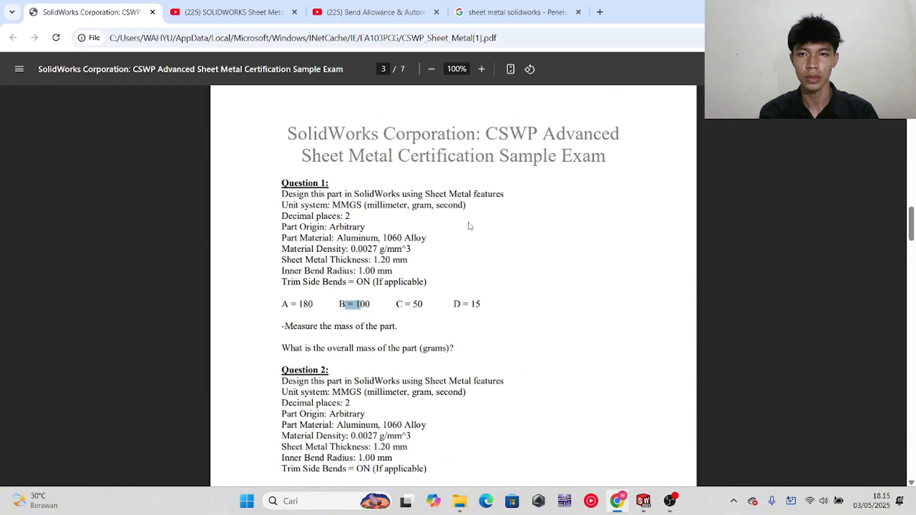
scroll(460, 218, "up", 2)
scroll(355, 335, "down", 1)
scroll(348, 313, "down", 2)
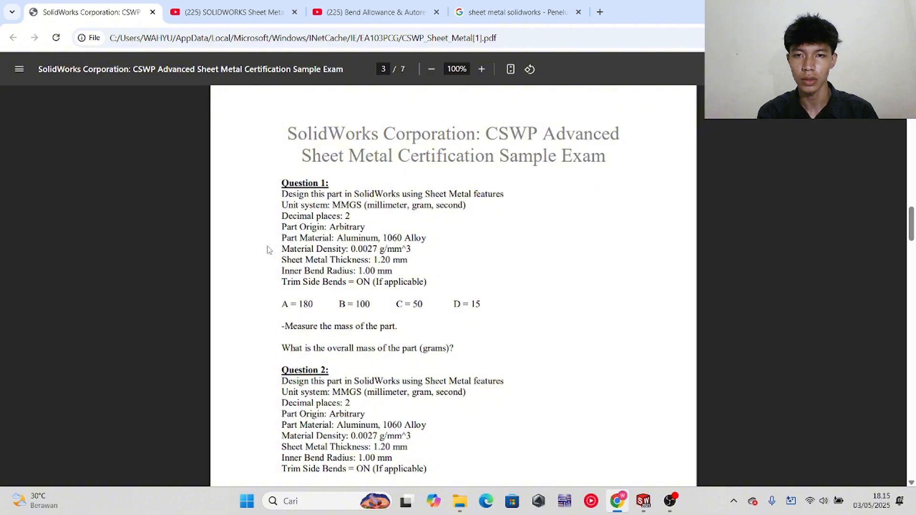
left_click_drag(283, 239, 405, 262)
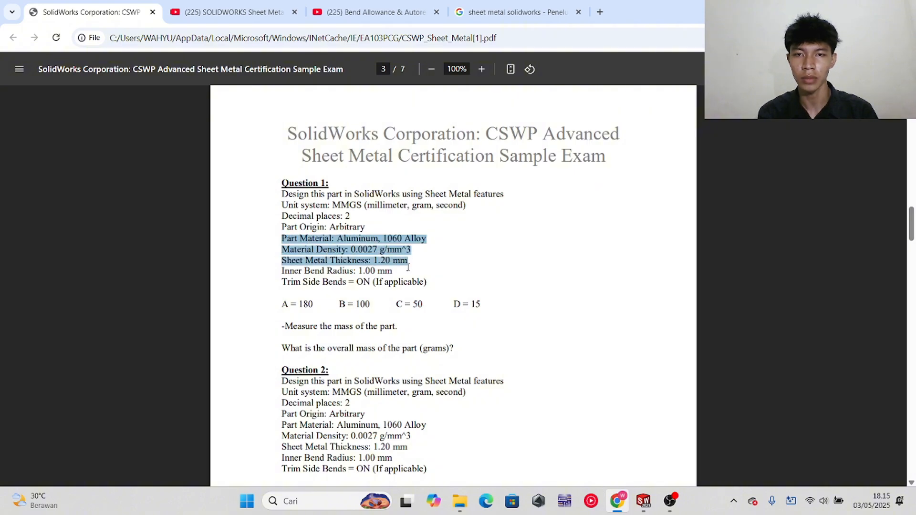
- Switch back to SOLIDWORKS and assign the aluminium material 1060 Alloy to the new part
key("alt+Tab")
left_click(470, 270)
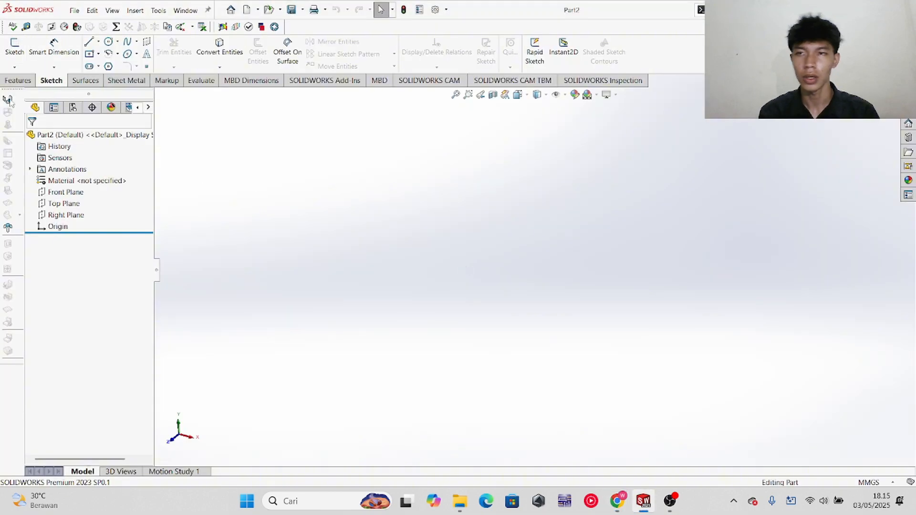
right_click(73, 182)
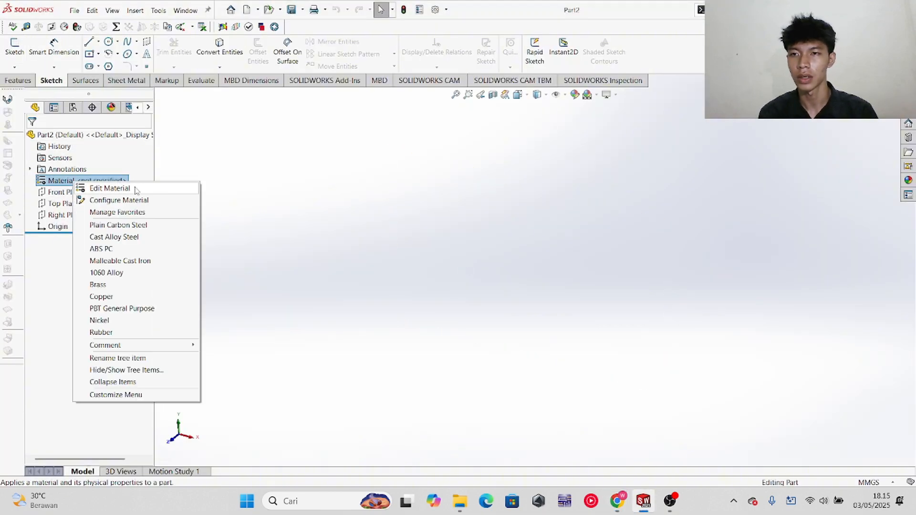
left_click(135, 188)
left_click(292, 87)
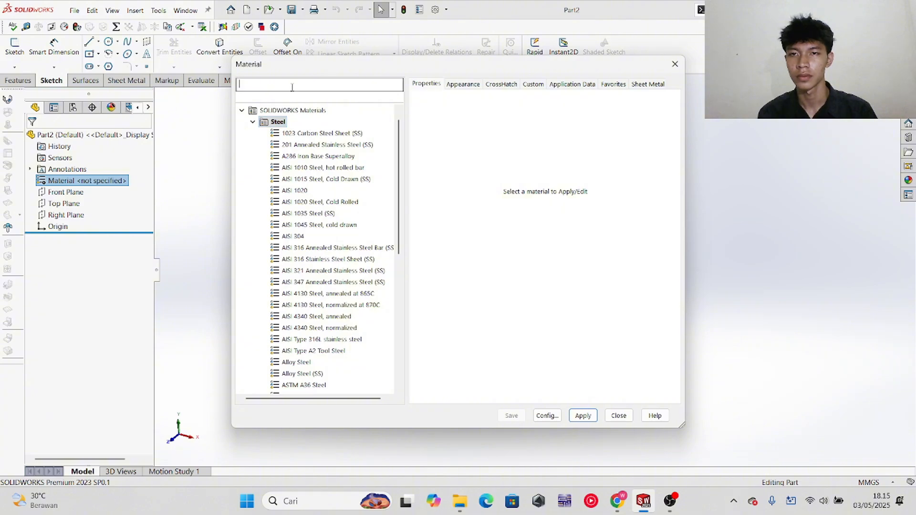
type("1060")
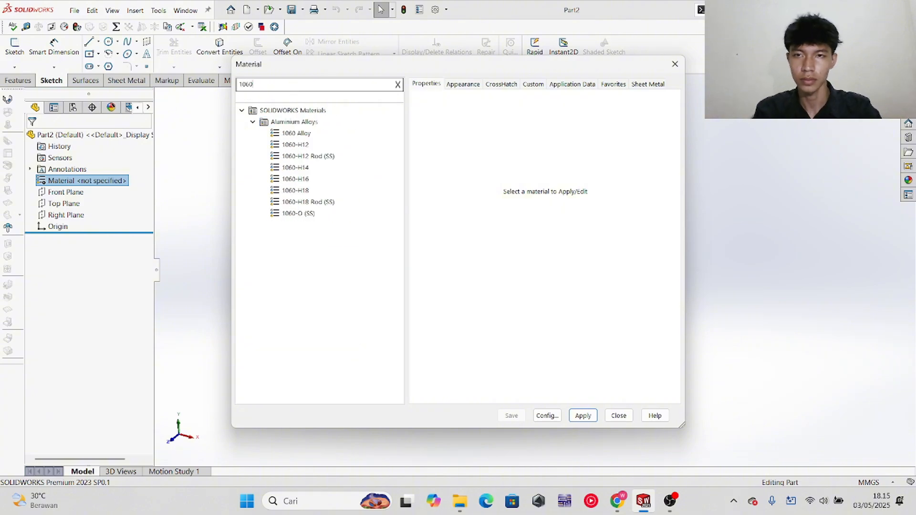
left_click(289, 135)
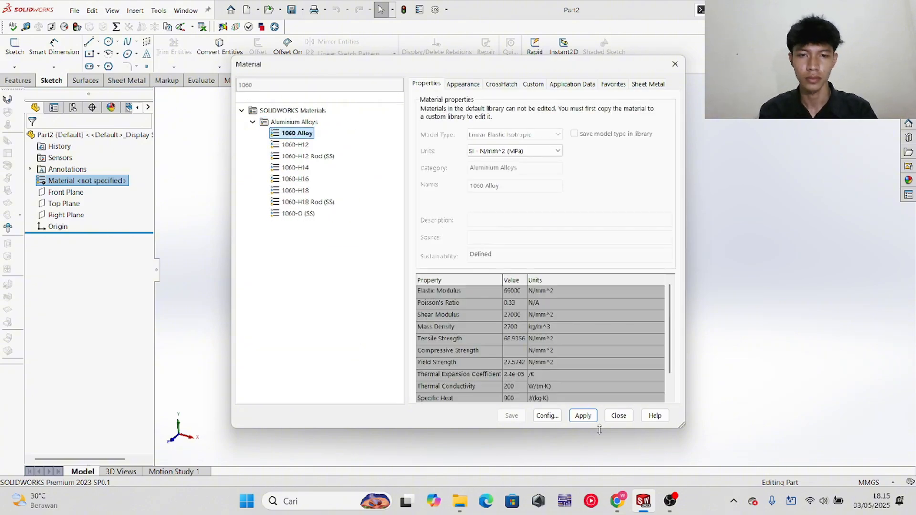
left_click(583, 416)
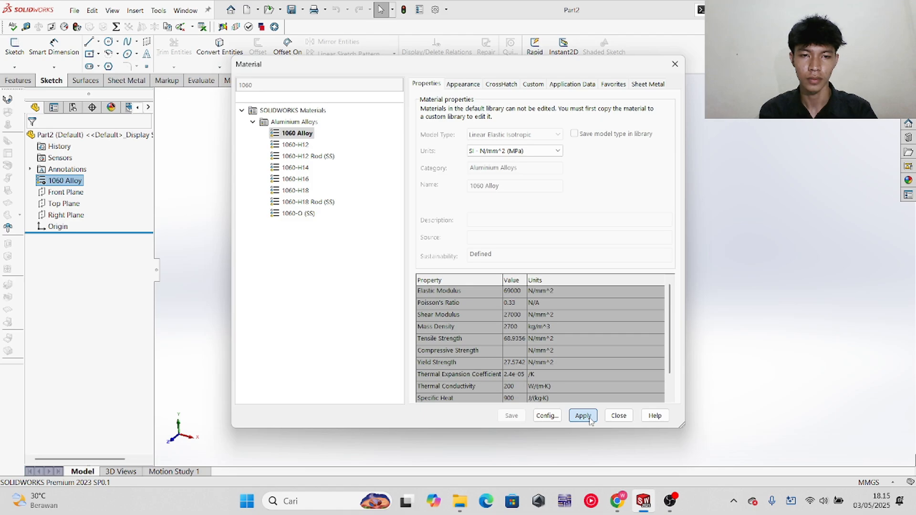
left_click(675, 64)
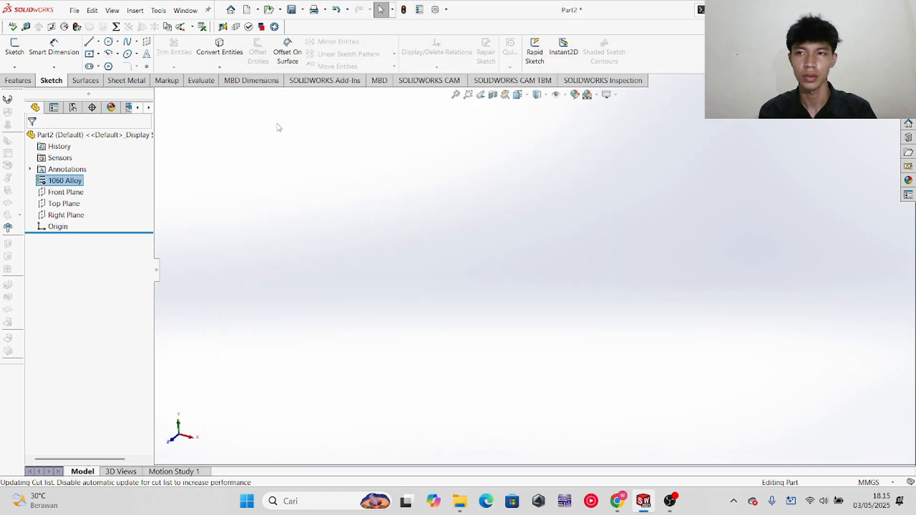
- Open a new sketch on the Top Plane, check the Question 1 dimensions in the PDF, and leave the rectangle command
left_click(98, 54)
left_click(107, 79)
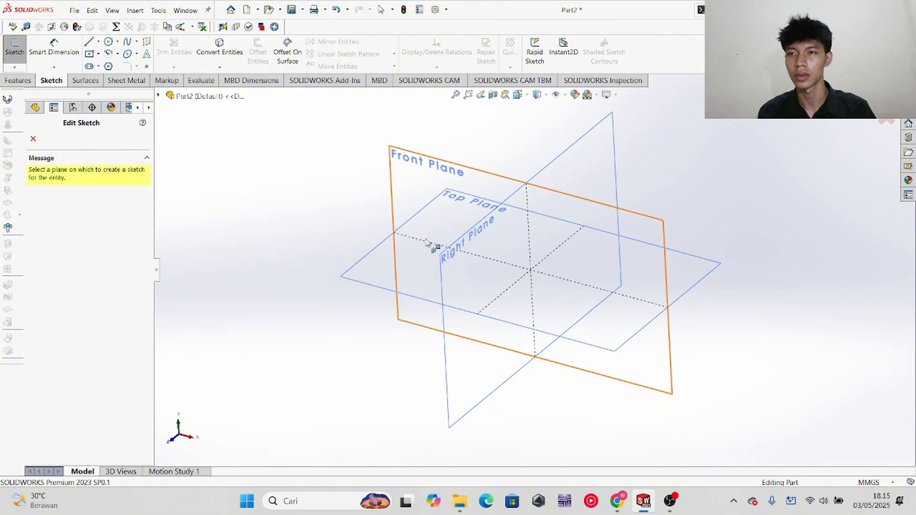
left_click(605, 348)
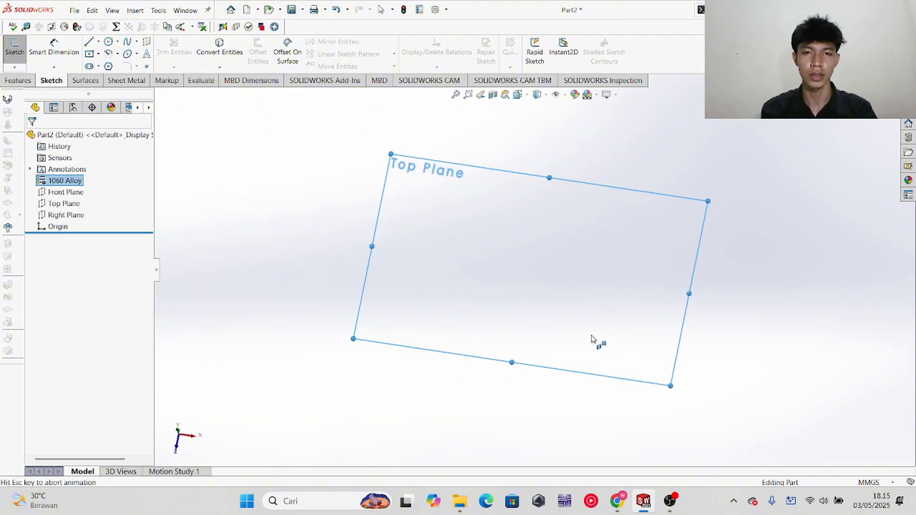
key("alt+Tab")
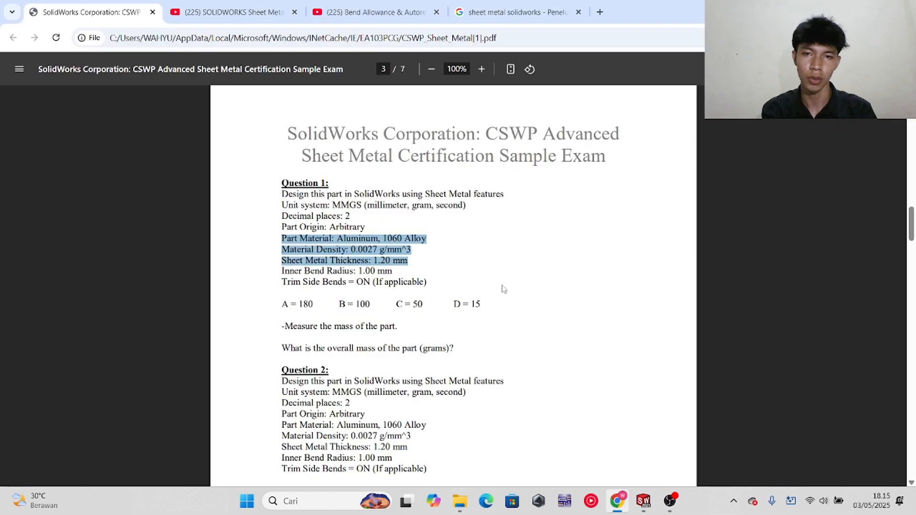
key("alt+Tab")
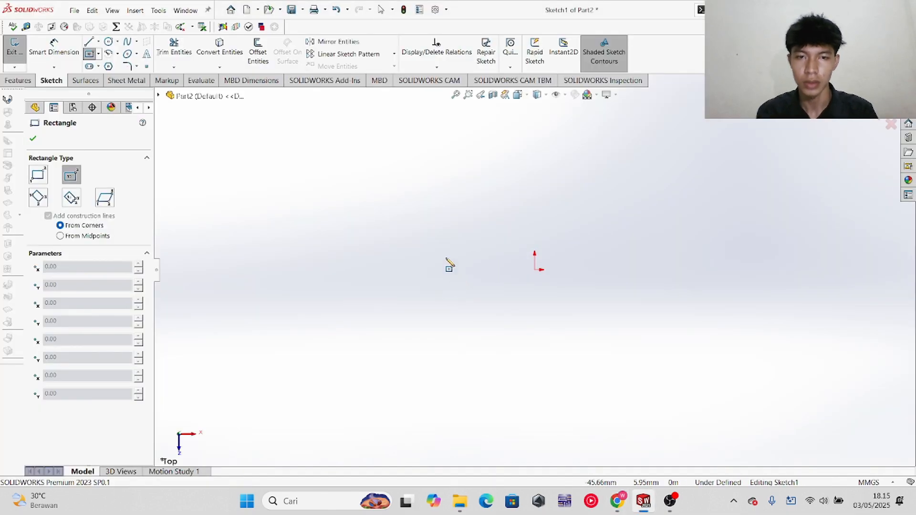
left_click(33, 138)
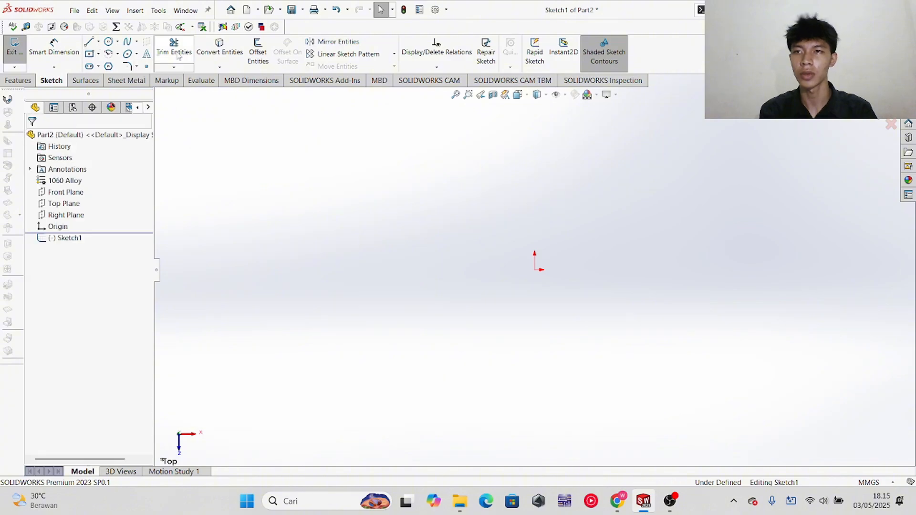
- Add a global variable a equal to 180 in the part's equations, checking the value in the exam PDF in Chrome
left_click(116, 26)
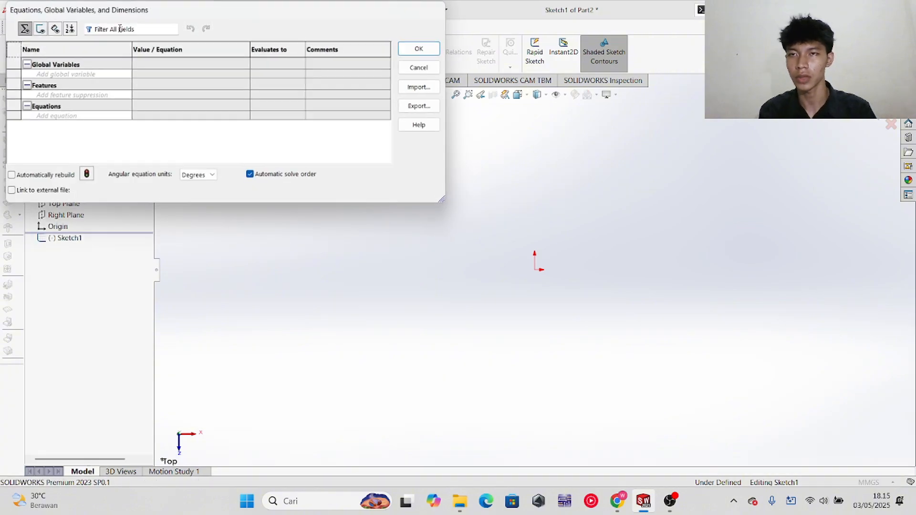
left_click(114, 75)
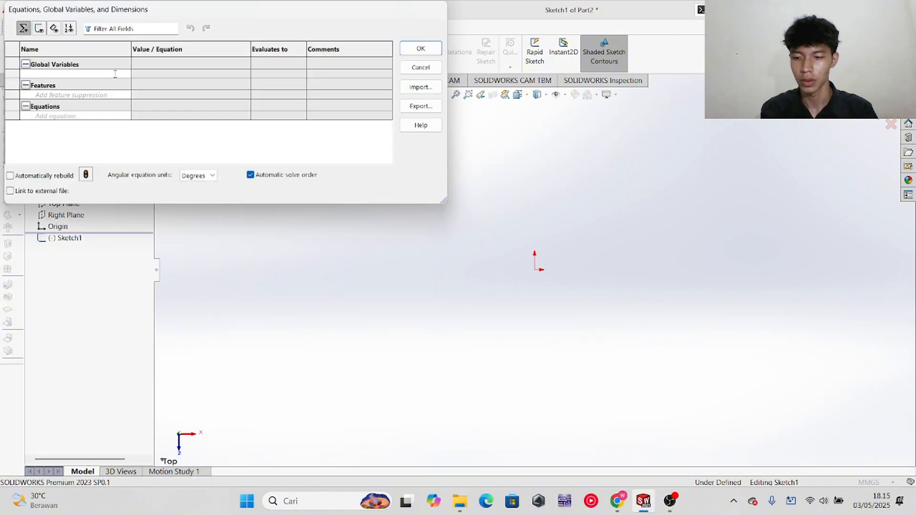
type("a")
key("Tab")
key("alt+Tab")
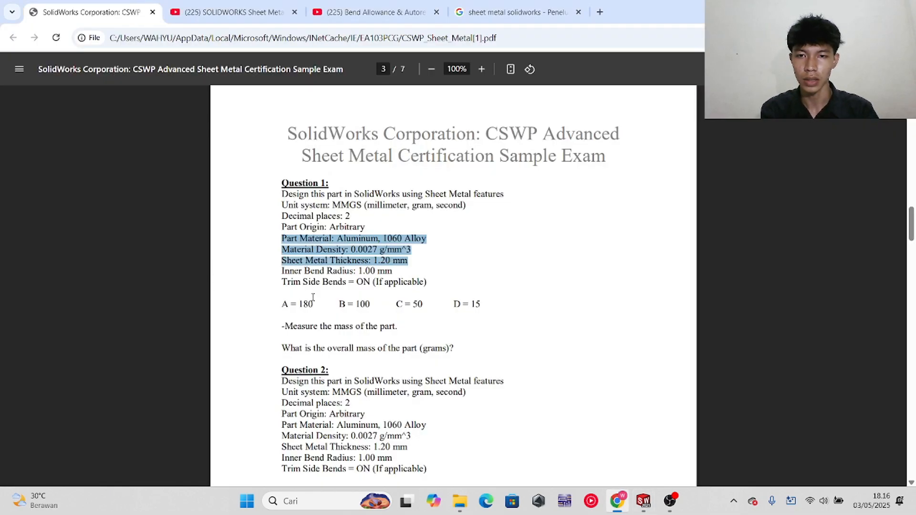
key("alt+Tab")
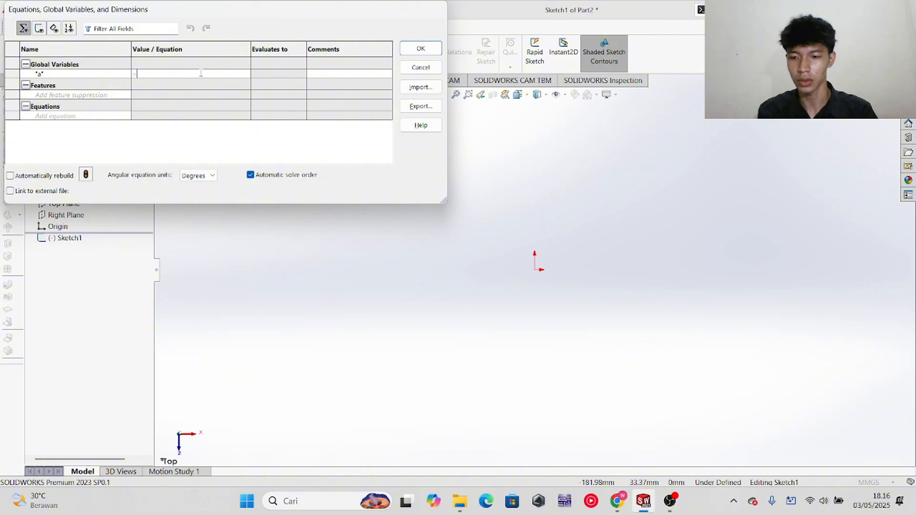
type("18-")
key("BackSpace")
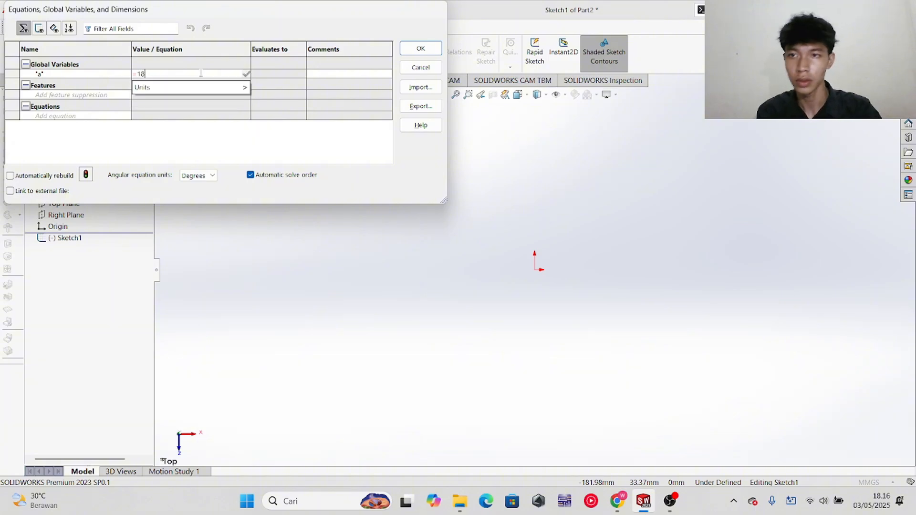
key("Tab")
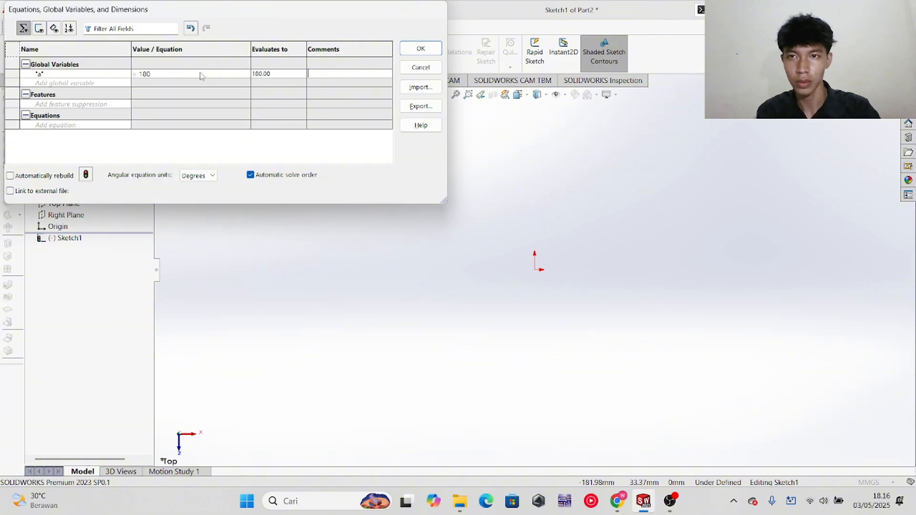
- Add a second global variable b with the value 100
left_click(63, 86)
type("b")
key("Tab")
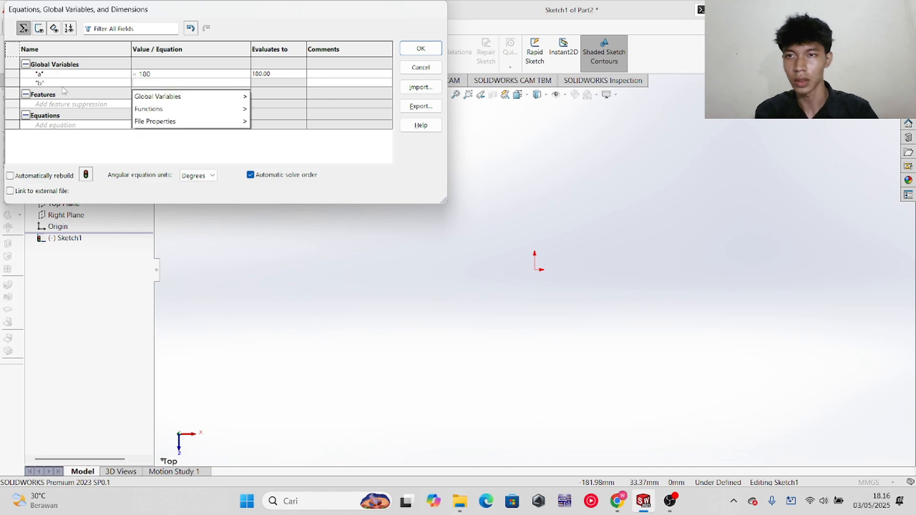
type("100")
key("Tab")
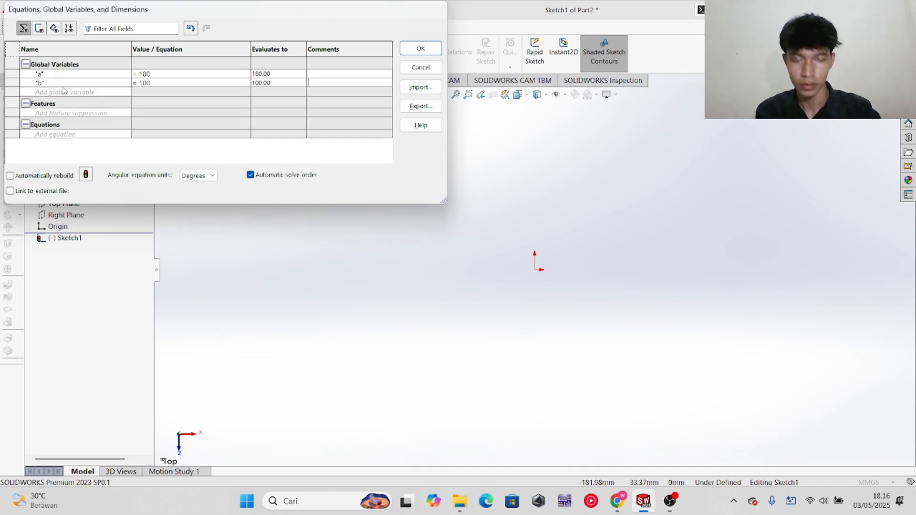
- Add a global variable c equal to 50, checking the value in the exam PDF in Chrome
left_click(93, 92)
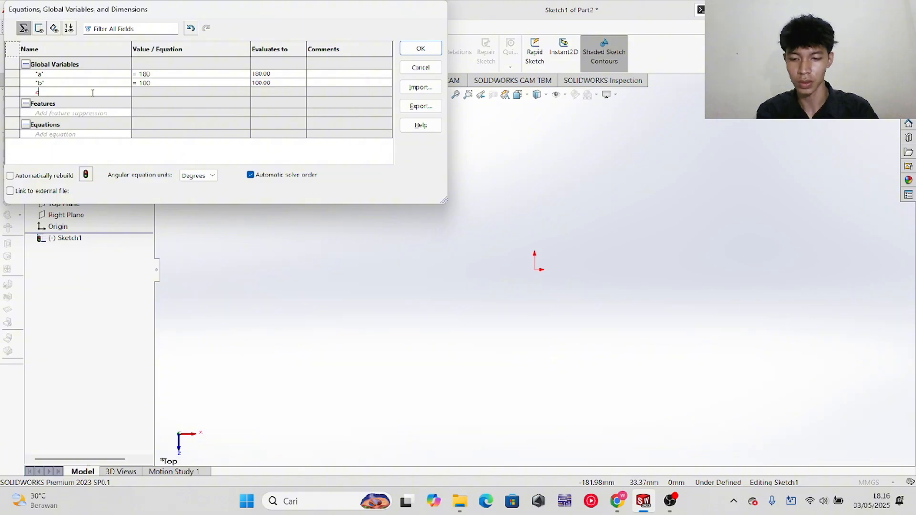
key("Tab")
key("alt+Tab")
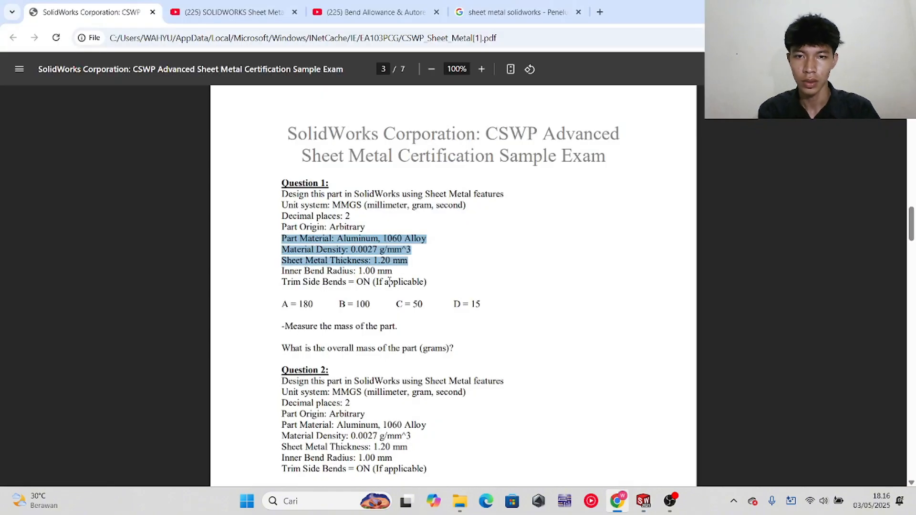
key("alt+Tab")
left_click(186, 94)
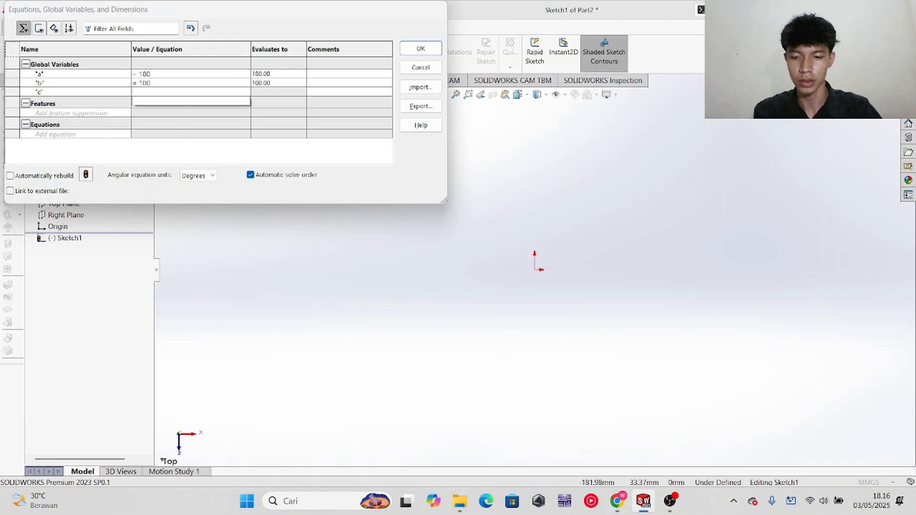
type("50")
key("Tab")
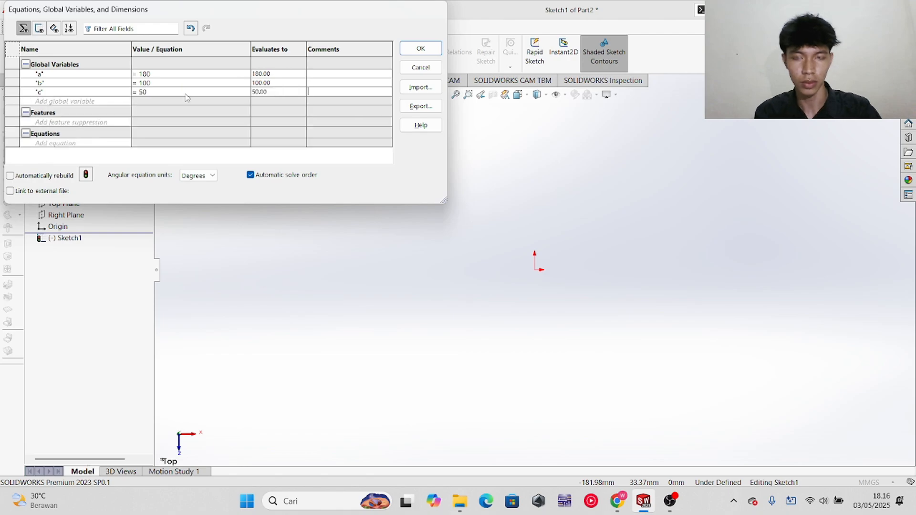
- Add a global variable d with the value 15 and accept the equations
left_click(56, 101)
type("d")
key("Tab")
type("15")
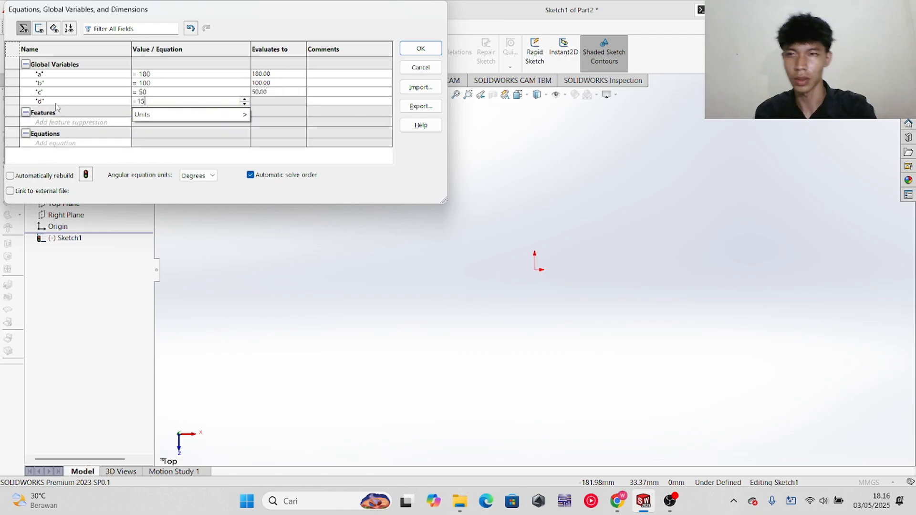
key("Tab")
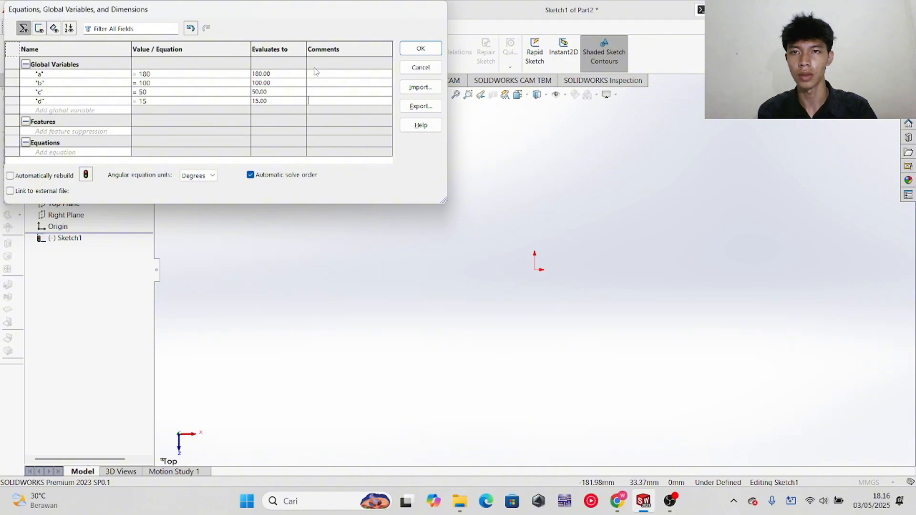
left_click(420, 48)
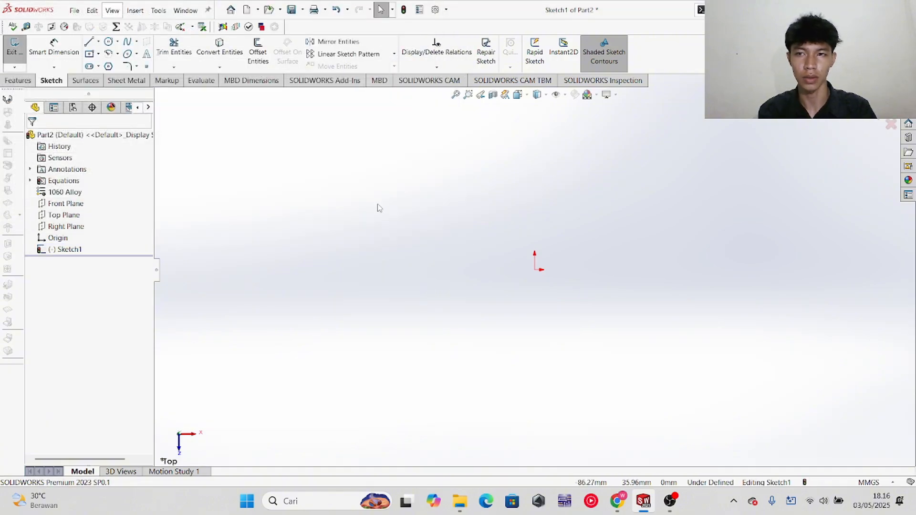
- Sketch a center rectangle on the origin, about 205 mm wide and 106 mm high, and finish the rectangle command
left_click(92, 54)
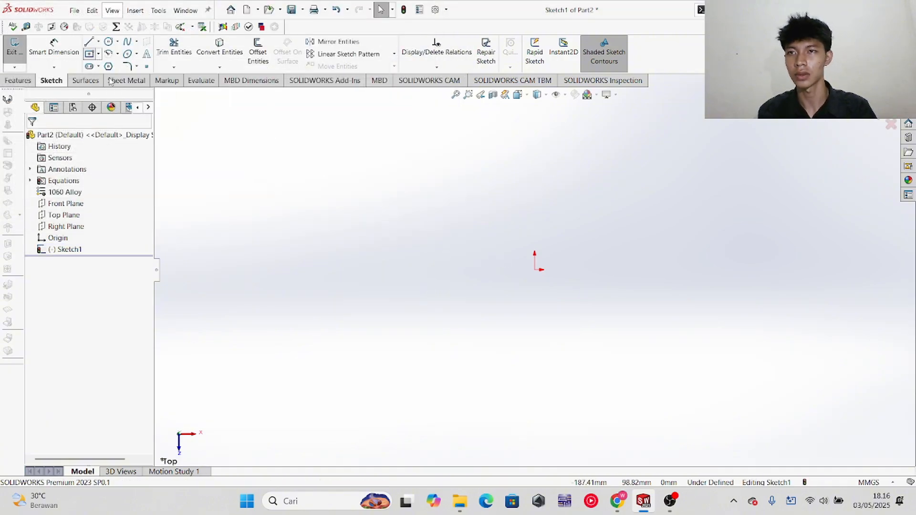
left_click(535, 270)
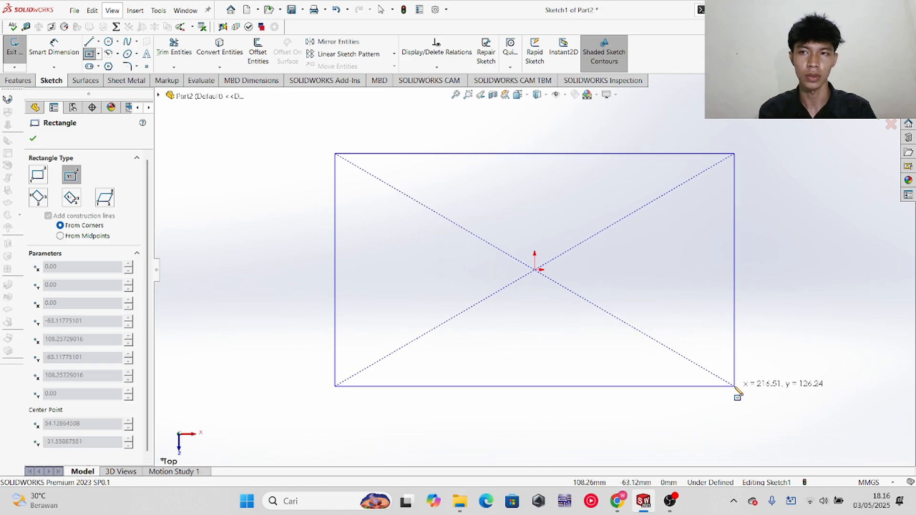
left_click(724, 381)
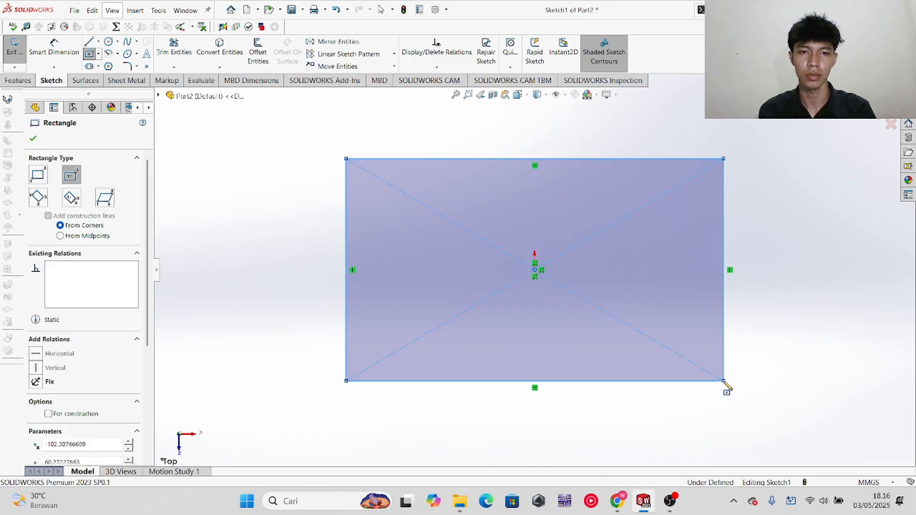
left_click(34, 138)
- Check the primary part drawing in the Chrome PDF and, back in SOLIDWORKS, dimension the rectangle's horizontal edge as global variable a
key("alt+Tab")
scroll(456, 233, "down", 10)
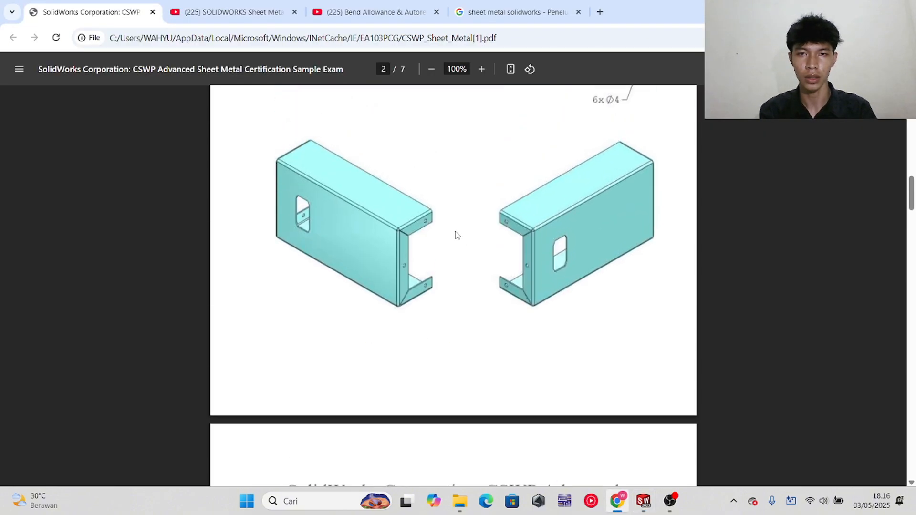
scroll(455, 233, "up", 5)
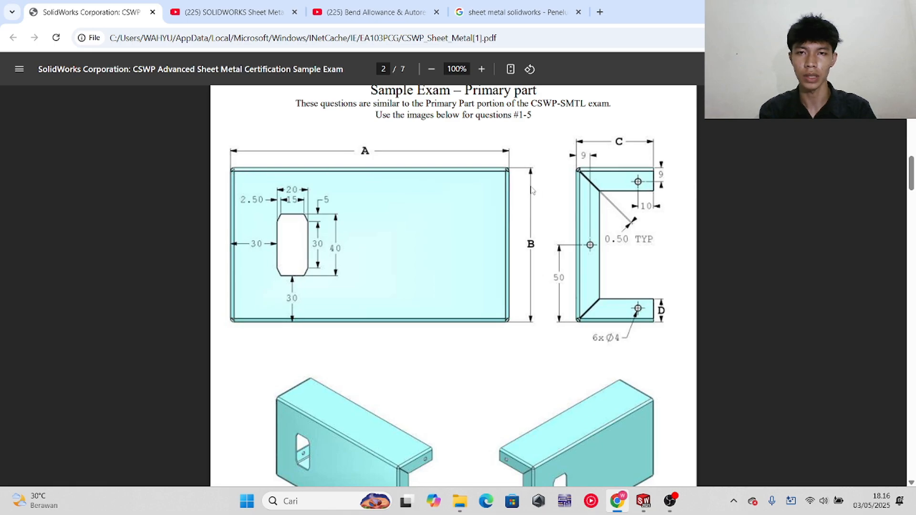
key("alt+Tab")
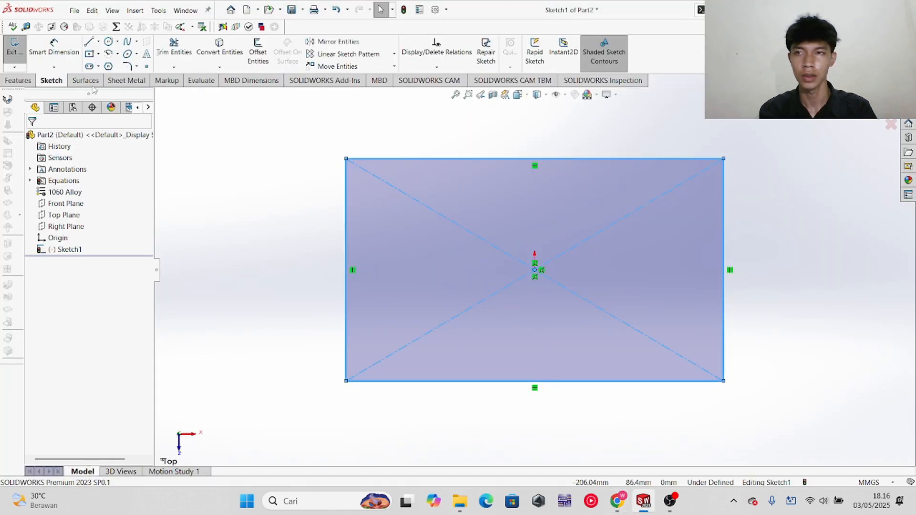
left_click(58, 44)
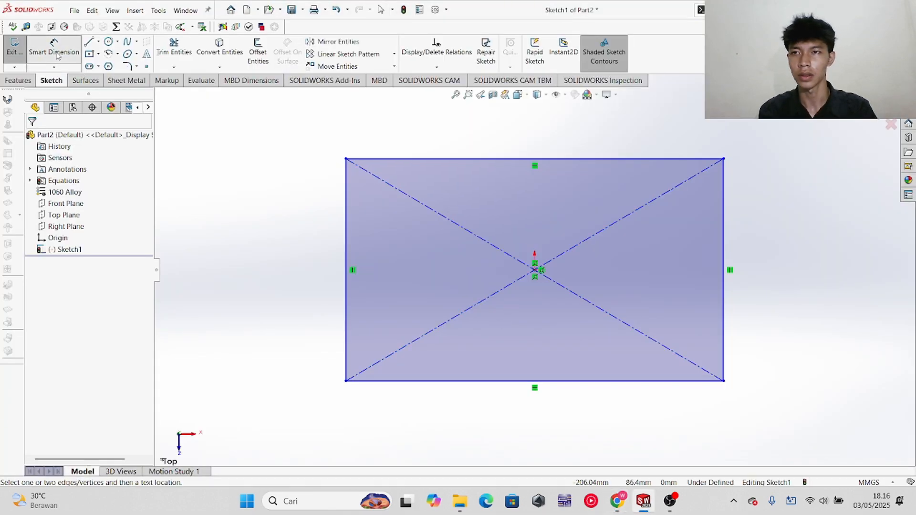
left_click(556, 159)
left_click(556, 131)
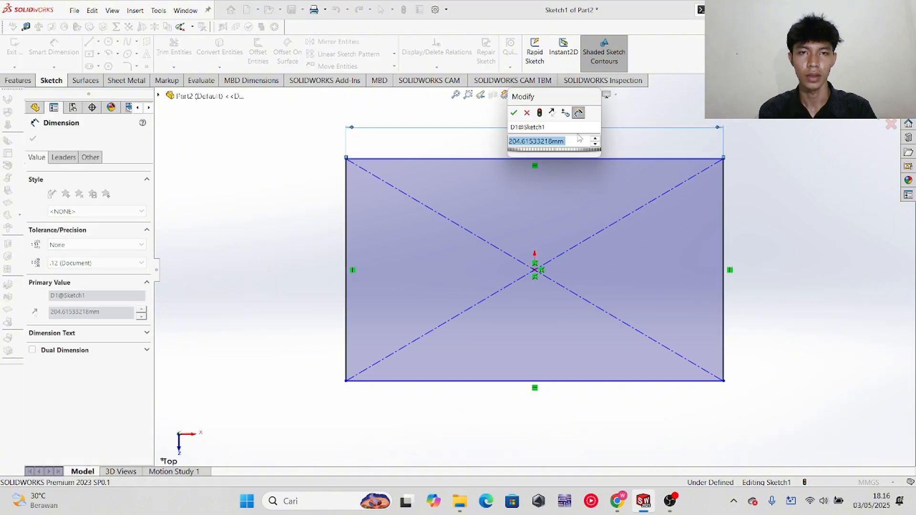
type("=")
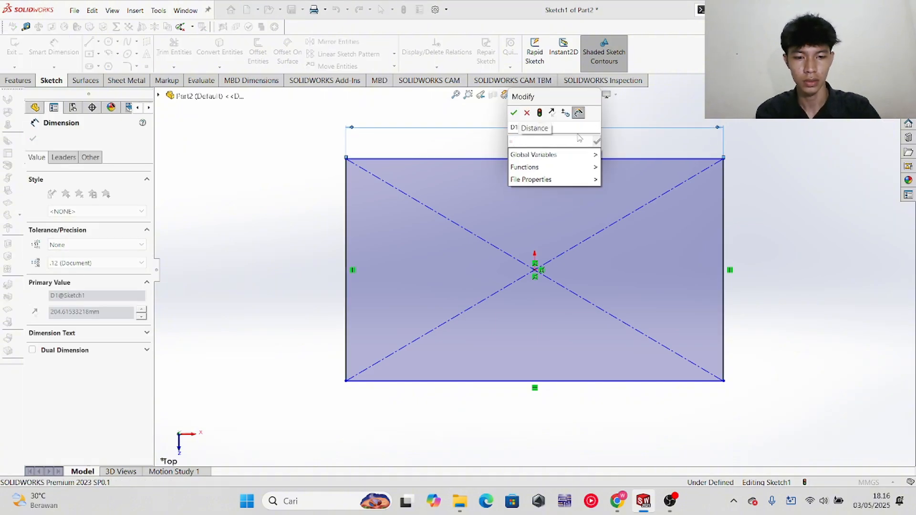
mouse_move(592, 154)
left_click(625, 155)
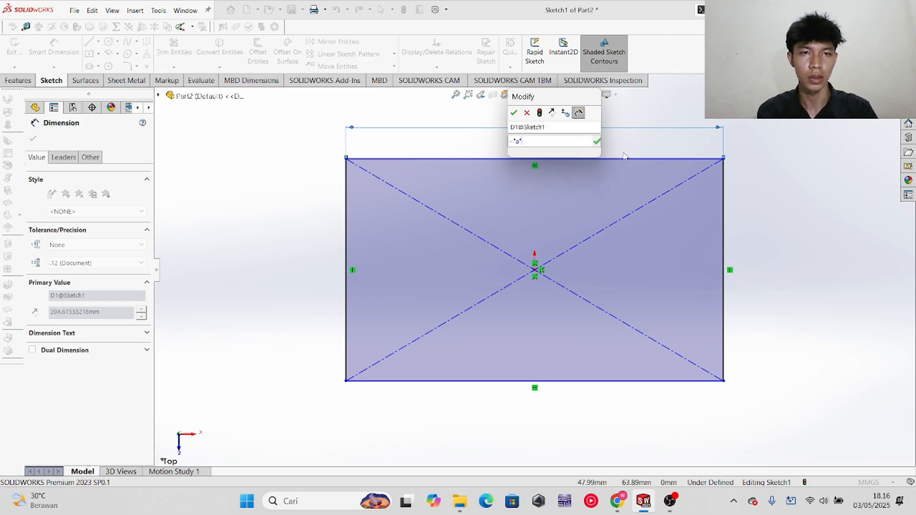
left_click(518, 114)
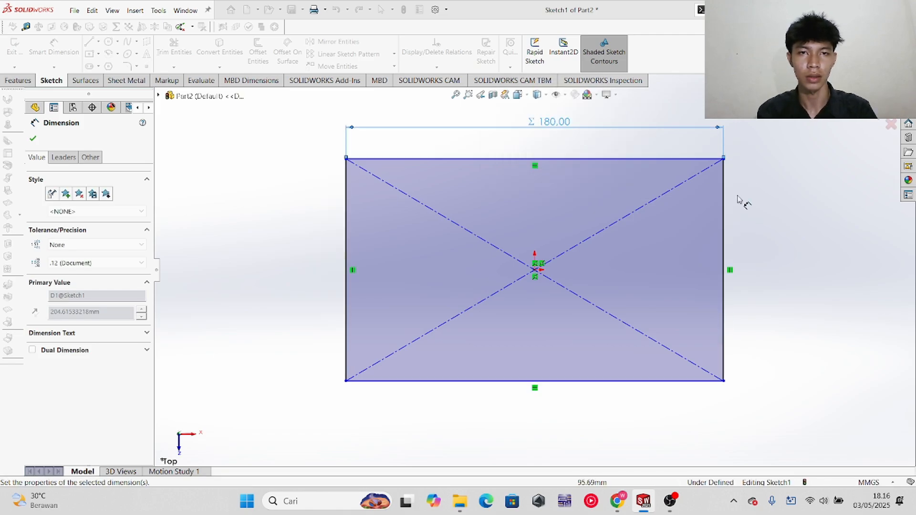
- Dimension the rectangle's vertical edge, link it to global variable b, and finish dimensioning
left_click(725, 251)
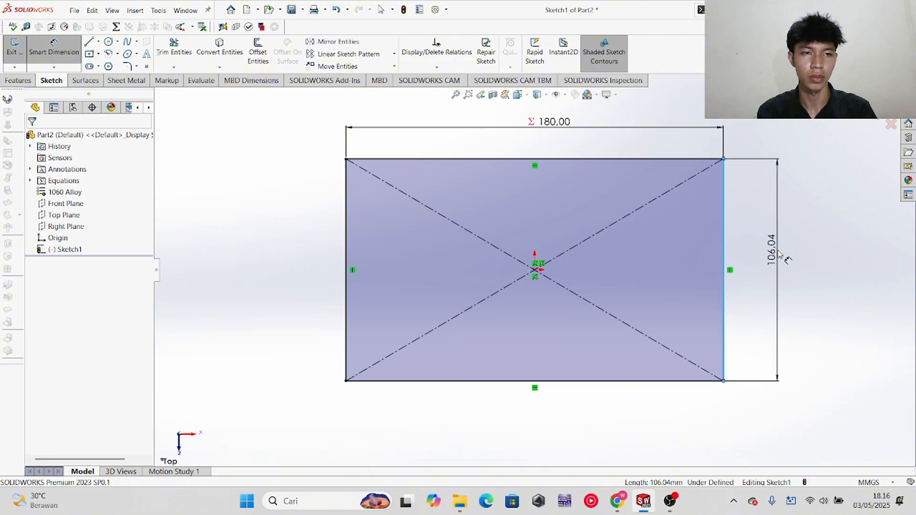
left_click(775, 256)
type("=")
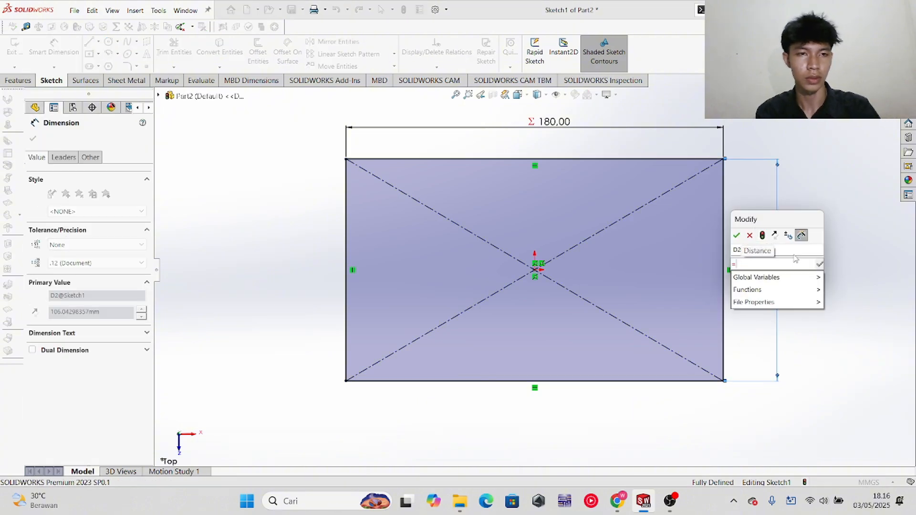
mouse_move(804, 279)
left_click(853, 290)
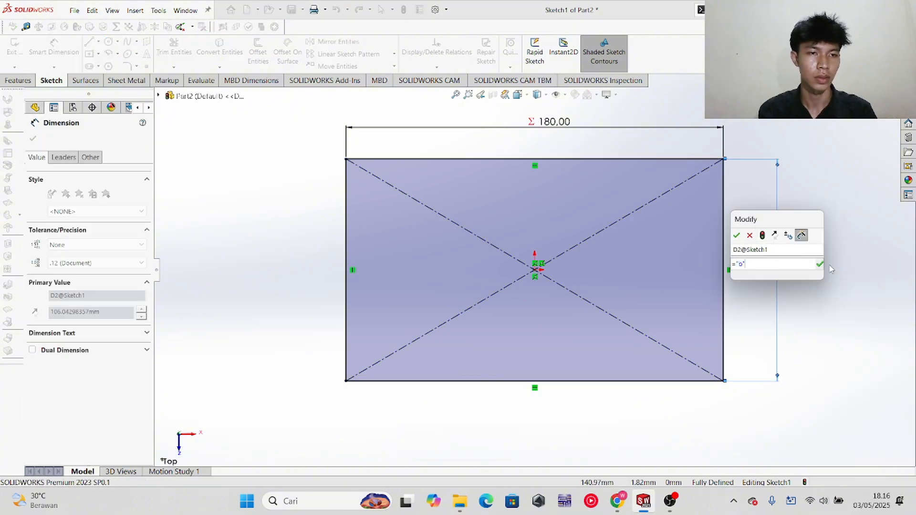
left_click(737, 235)
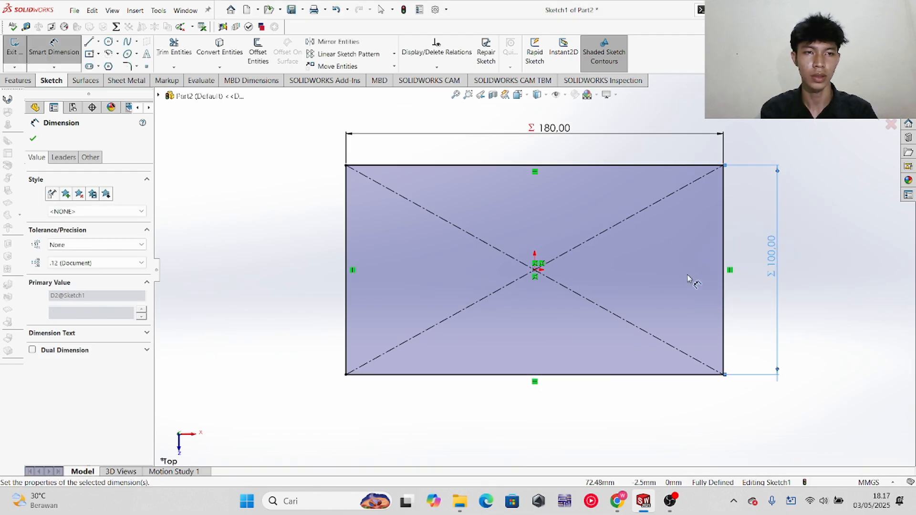
key("f")
scroll(528, 329, "up", 2)
scroll(515, 290, "down", 2)
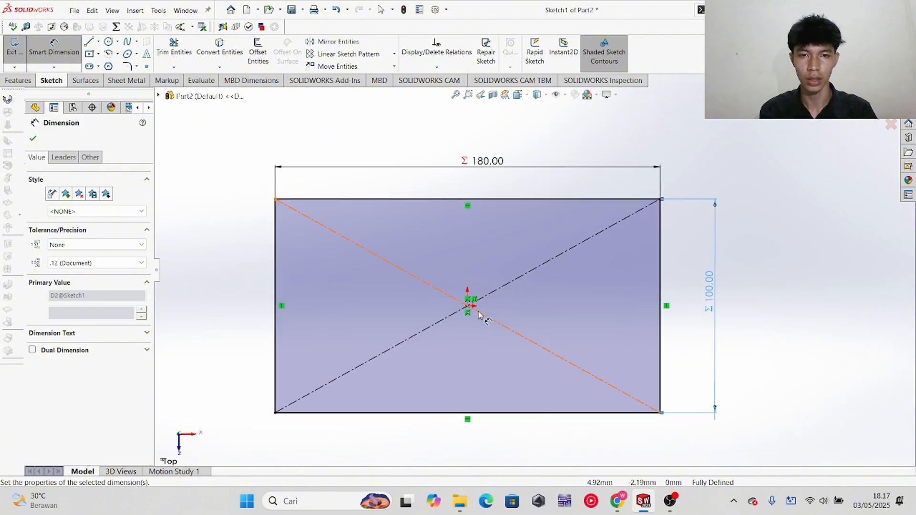
middle_click_drag(490, 333, 489, 312)
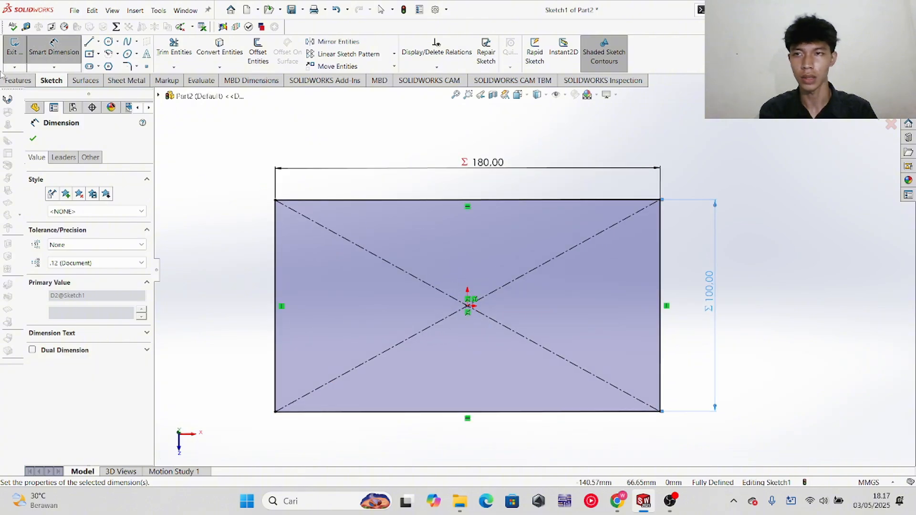
left_click(35, 140)
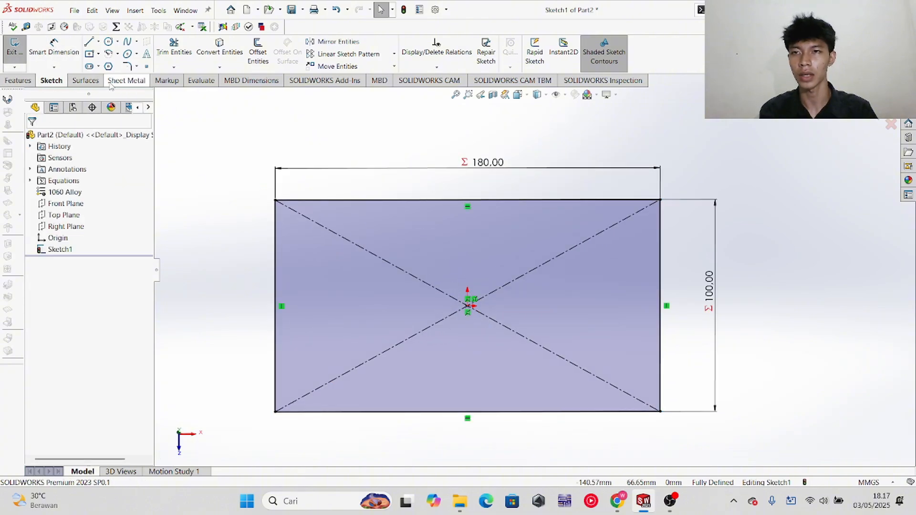
- Start a base flange from the rectangle sketch and check Question 1's sheet metal thickness in the Chrome PDF, returning to SOLIDWORKS
left_click(127, 80)
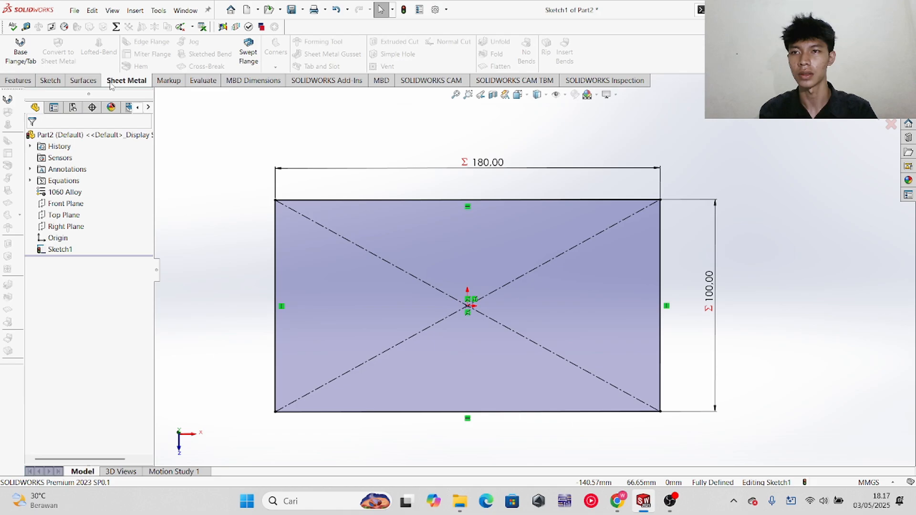
left_click(33, 60)
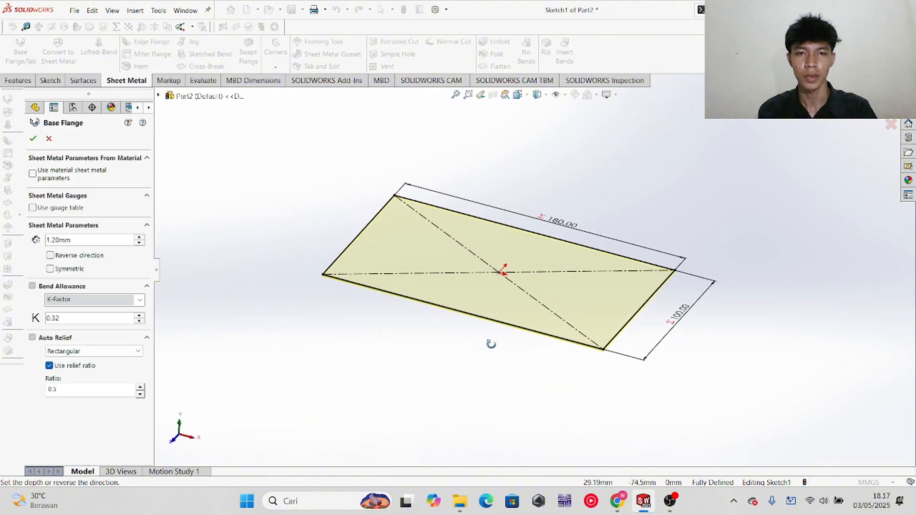
mouse_move(513, 288)
middle_mouse_down()
mouse_move(539, 388)
mouse_move(549, 380)
mouse_move(548, 345)
mouse_move(501, 311)
mouse_move(567, 316)
mouse_move(570, 329)
mouse_move(513, 286)
mouse_move(515, 305)
middle_mouse_up()
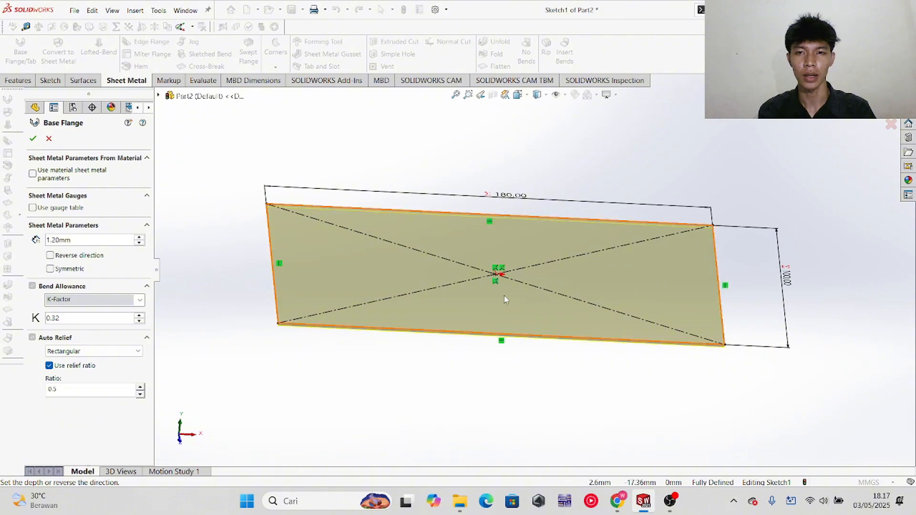
scroll(484, 360, "down", 2)
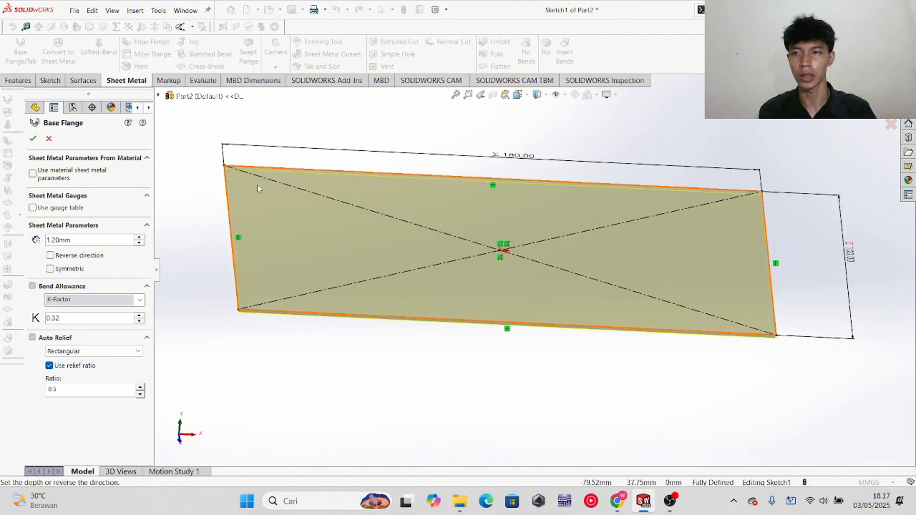
key("alt+Tab")
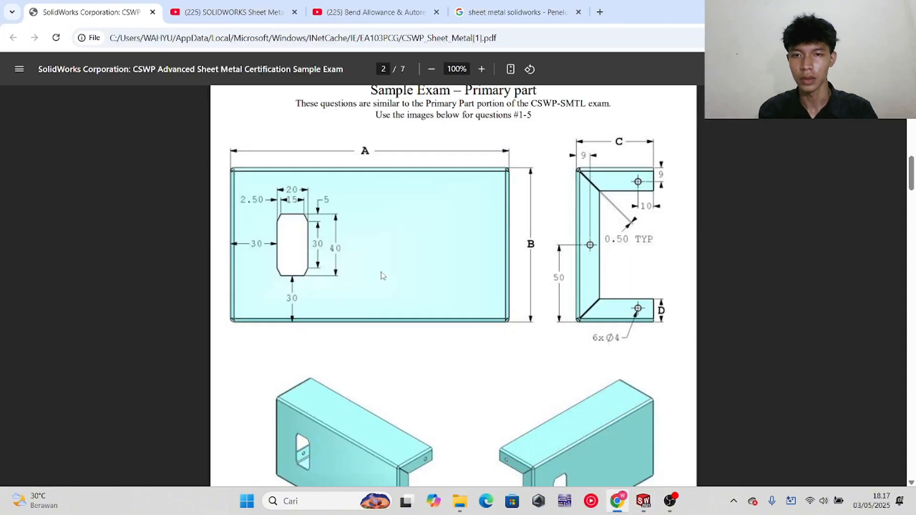
scroll(382, 276, "down", 12)
scroll(321, 355, "up", 2)
left_click(321, 355)
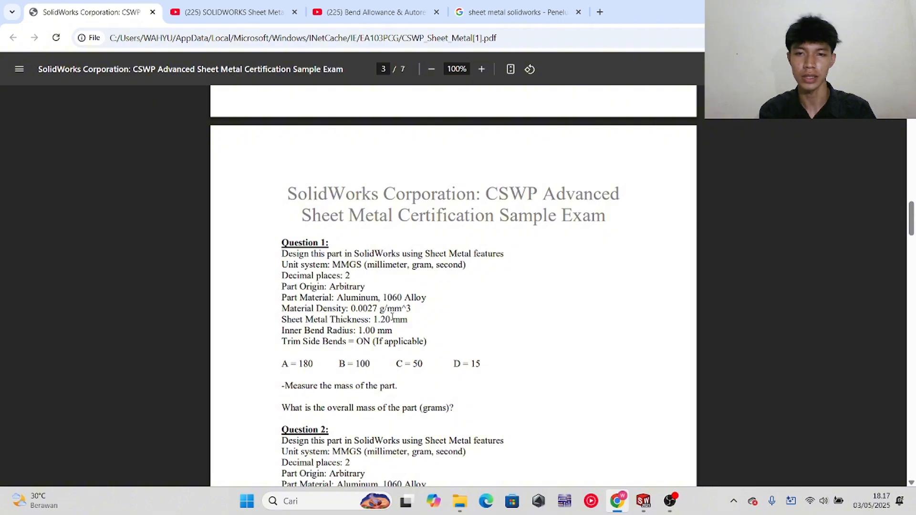
key("alt+Tab")
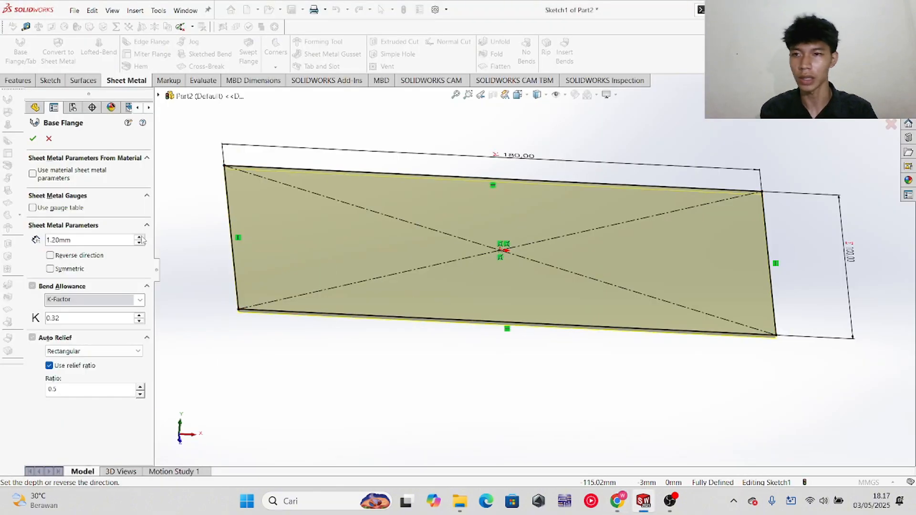
- Keep the base flange thickness at 1.20 mm and create the flange
left_click(92, 241)
left_click(92, 242)
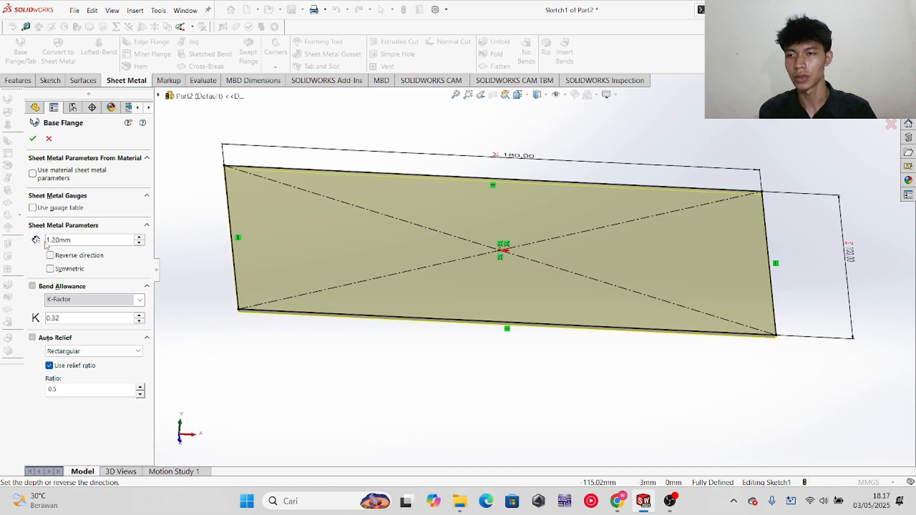
key("alt+Tab")
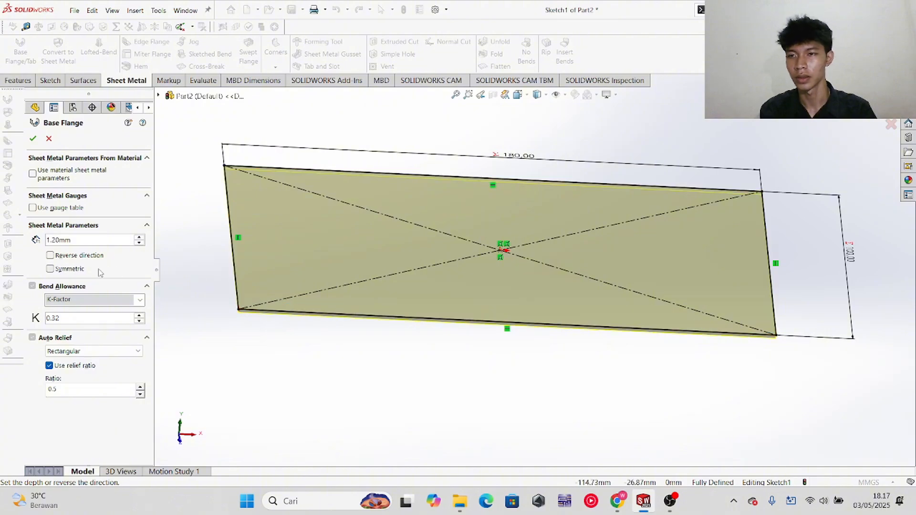
left_click(32, 139)
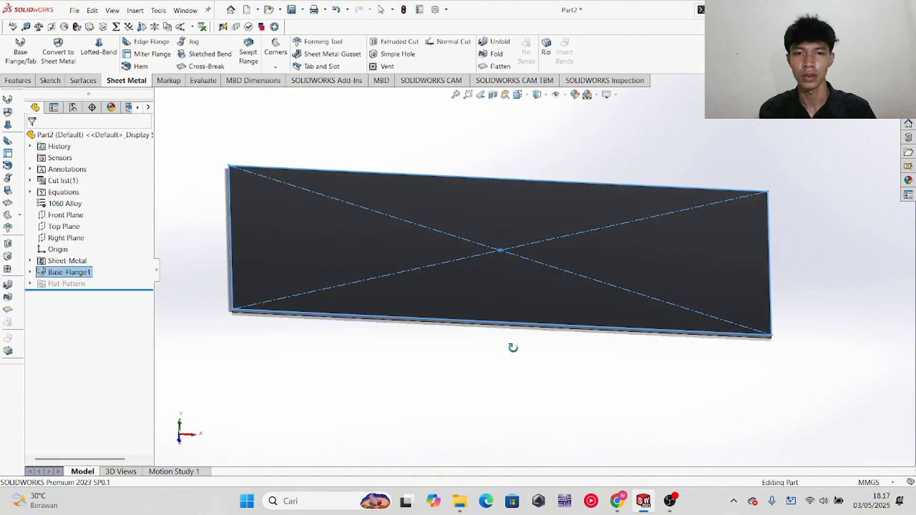
- Measure the plate's thickness along the short vertical edge at its front corner and close the measurement
scroll(272, 285, "down", 5)
middle_click_drag(330, 284, 311, 286)
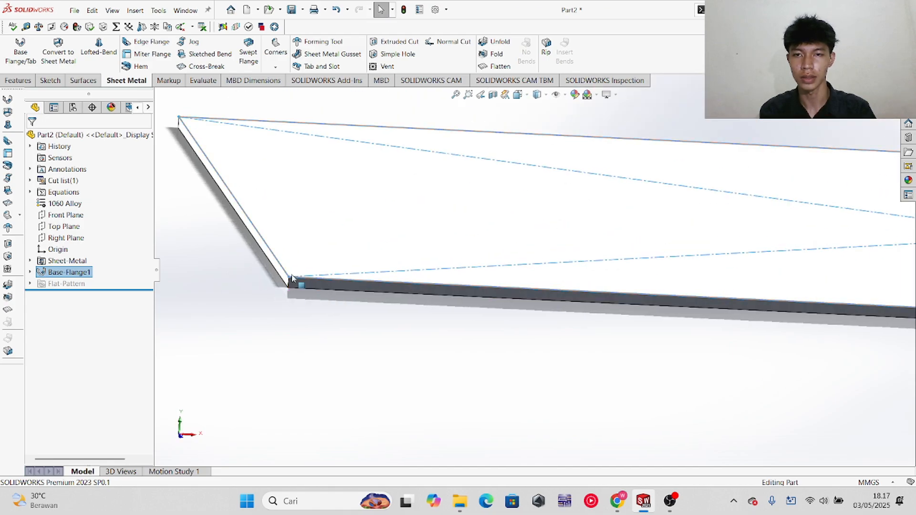
scroll(294, 282, "down", 4)
left_click(201, 80)
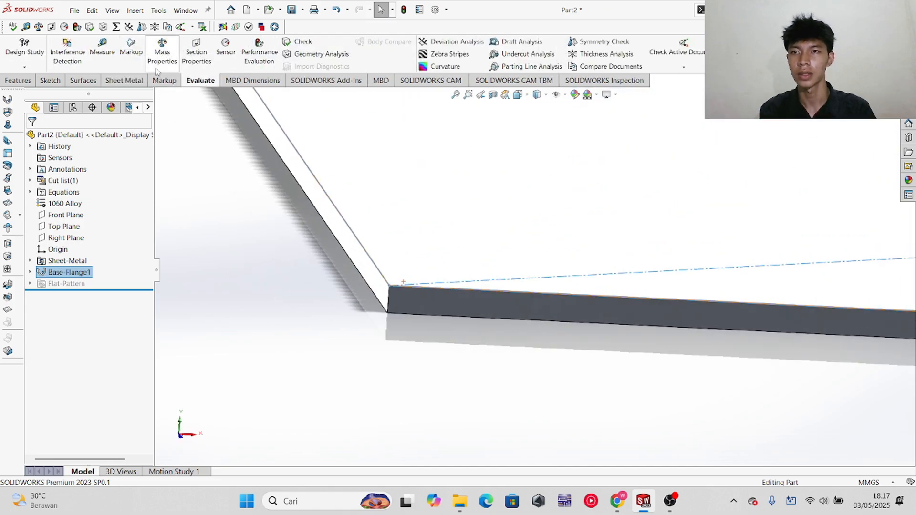
left_click(102, 47)
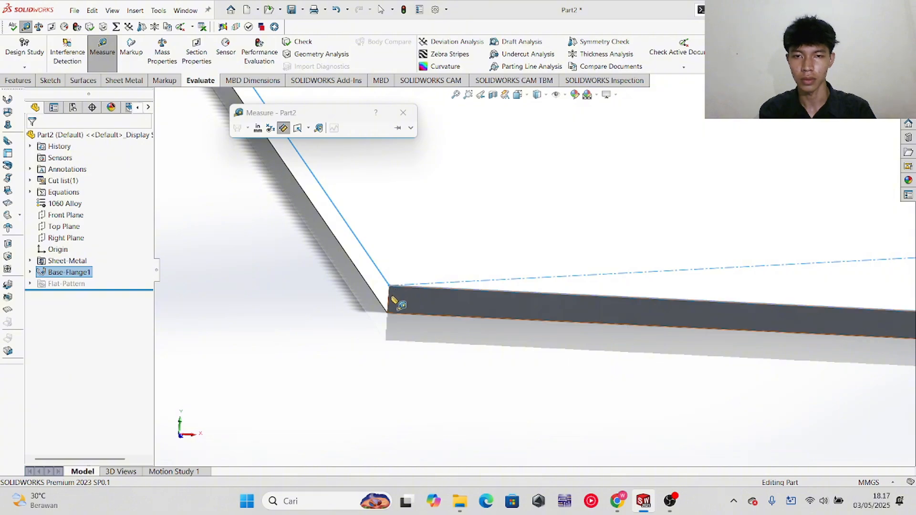
left_click(389, 300)
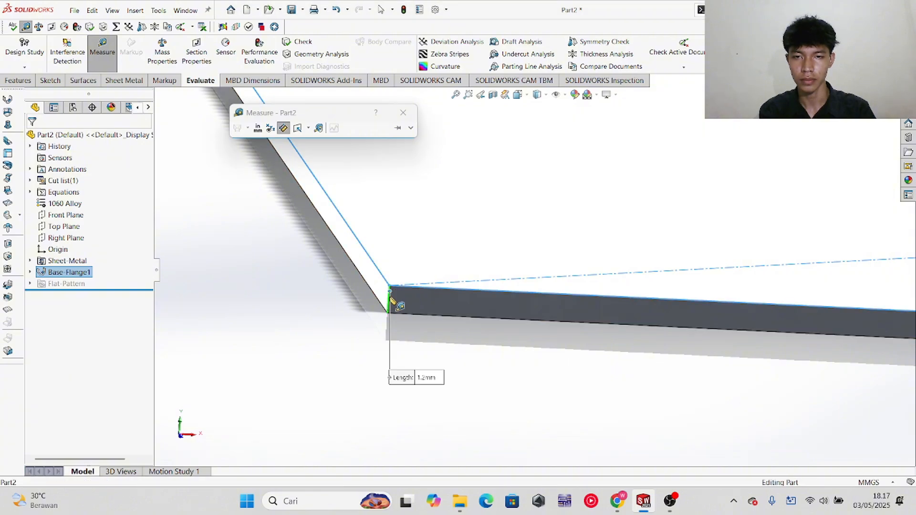
left_click(404, 113)
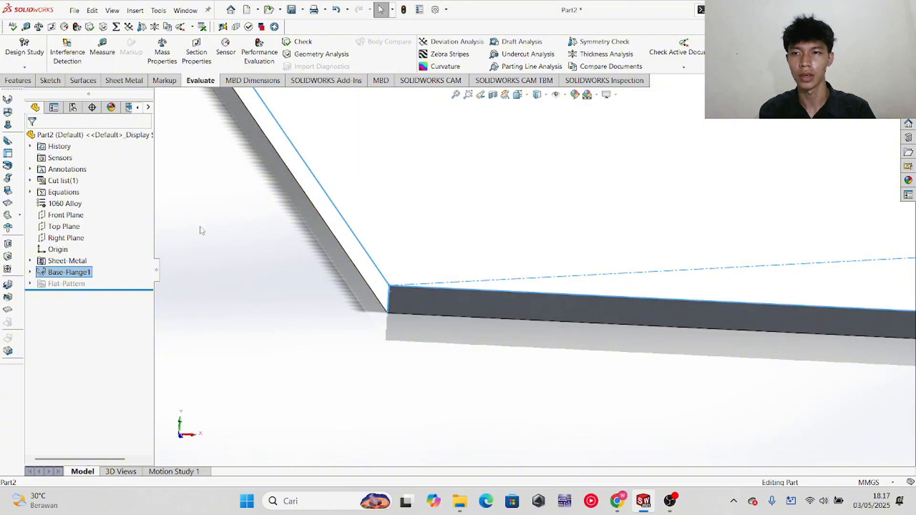
- Examine the primary part's views and dimensions in the Chrome PDF and return to SOLIDWORKS
middle_click_drag(200, 229, 681, 245)
key("alt+Tab")
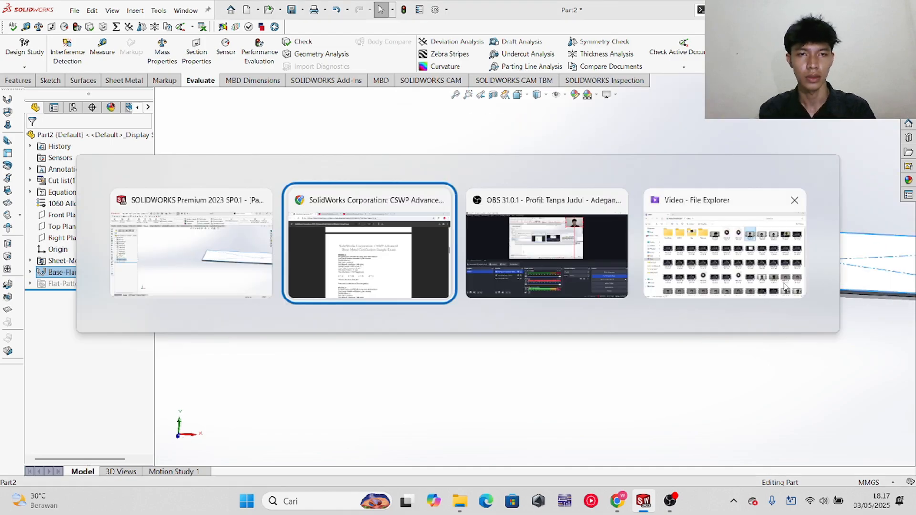
scroll(572, 282, "down", 8)
scroll(547, 290, "down", 1)
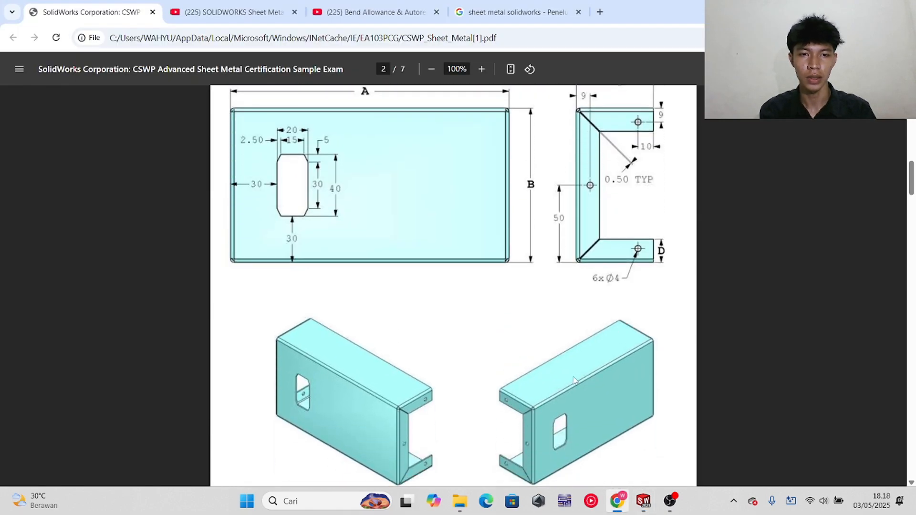
scroll(575, 380, "down", 1)
scroll(613, 226, "up", 2)
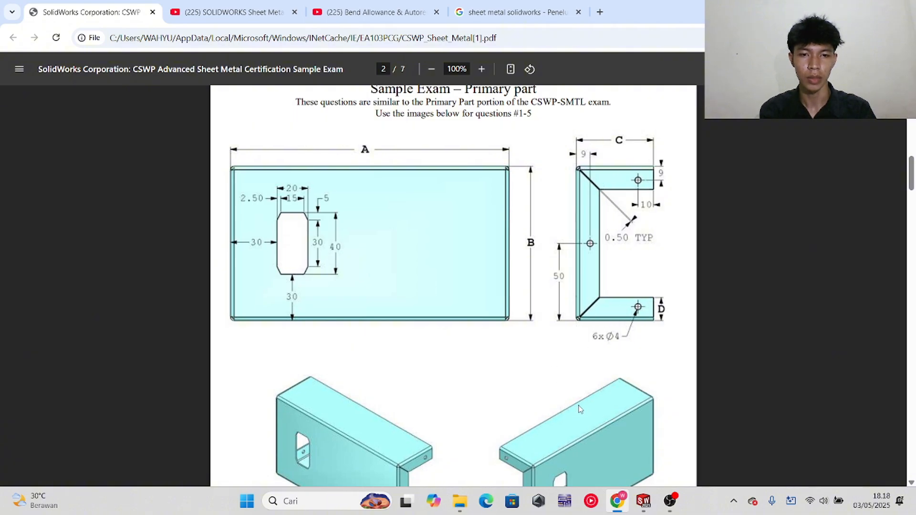
scroll(609, 330, "down", 1)
key("alt+Tab")
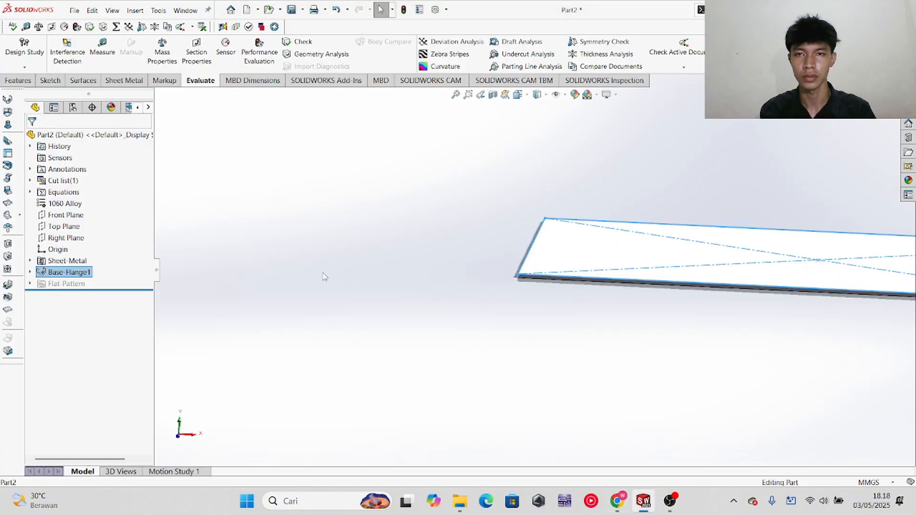
- Start an edge flange on the plate's two long edges, pointing upward and about 23 mm long
left_click(124, 80)
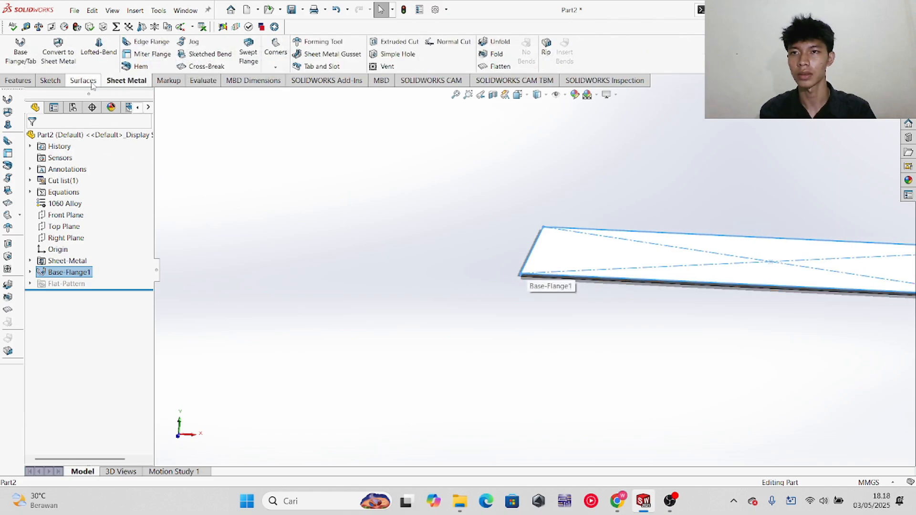
left_click(159, 45)
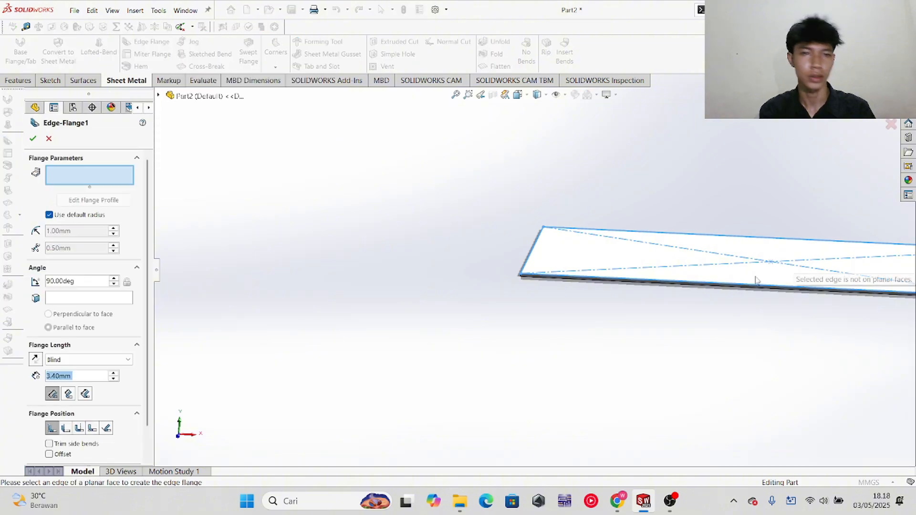
middle_click_drag(538, 299, 626, 274)
scroll(629, 275, "down", 4)
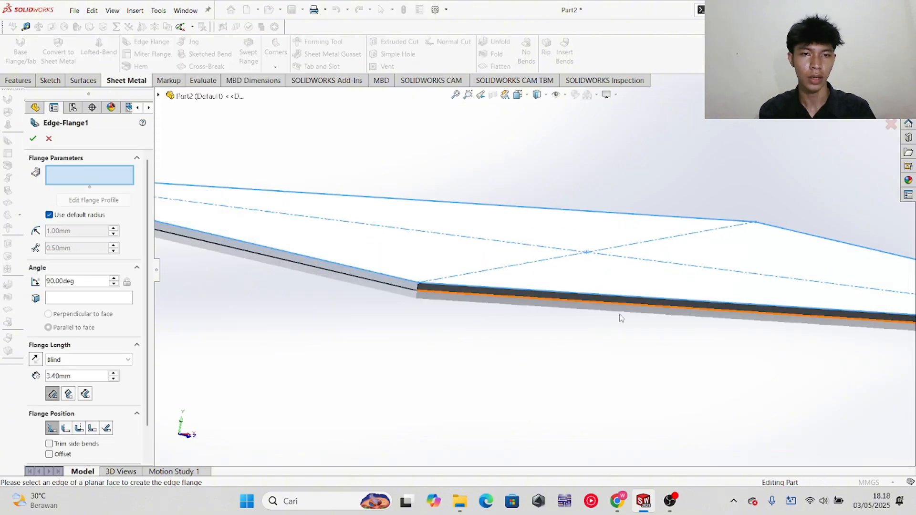
middle_click_drag(626, 326, 575, 350)
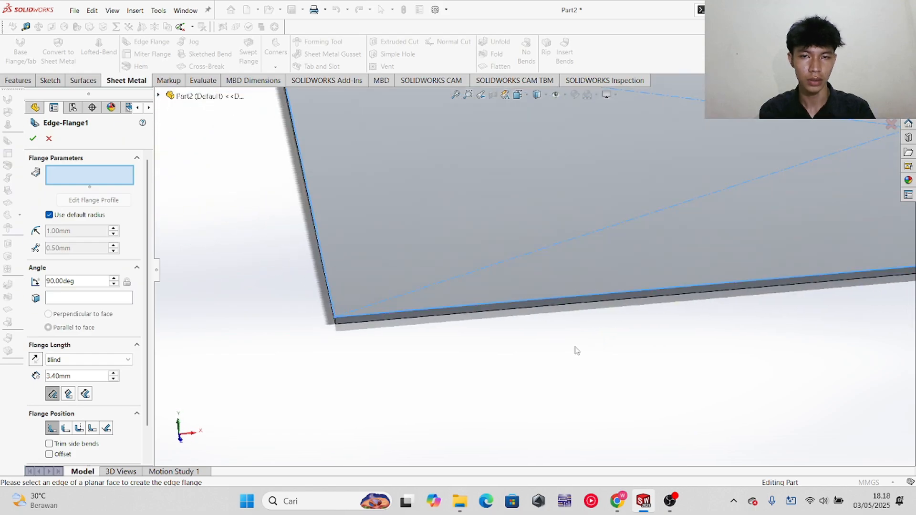
left_click(582, 300)
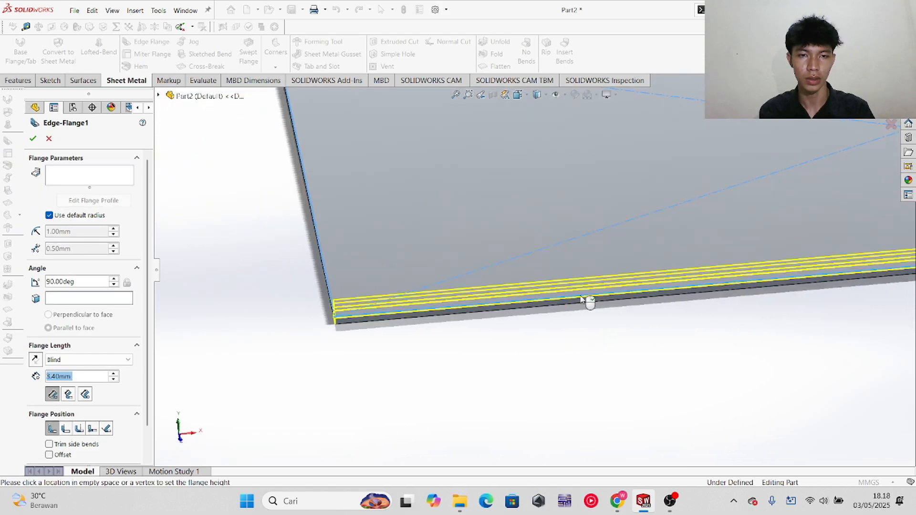
scroll(427, 155, "up", 5)
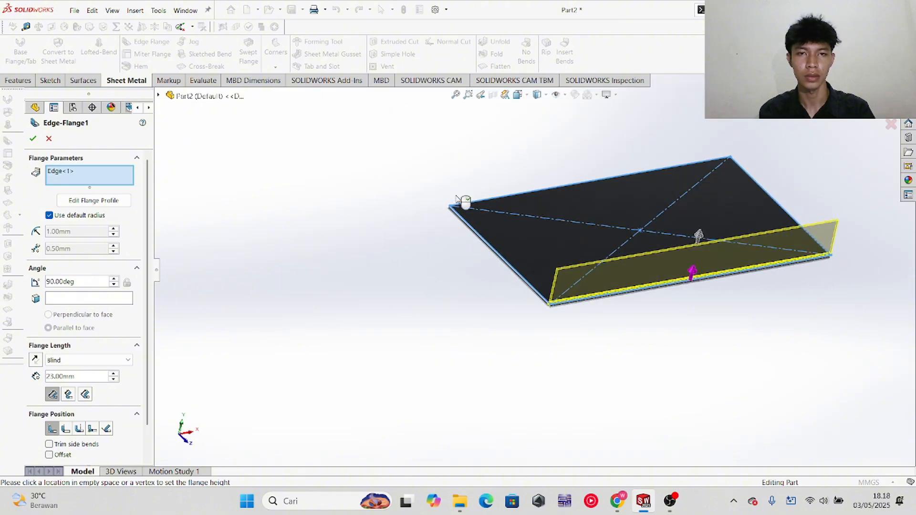
left_click(484, 203)
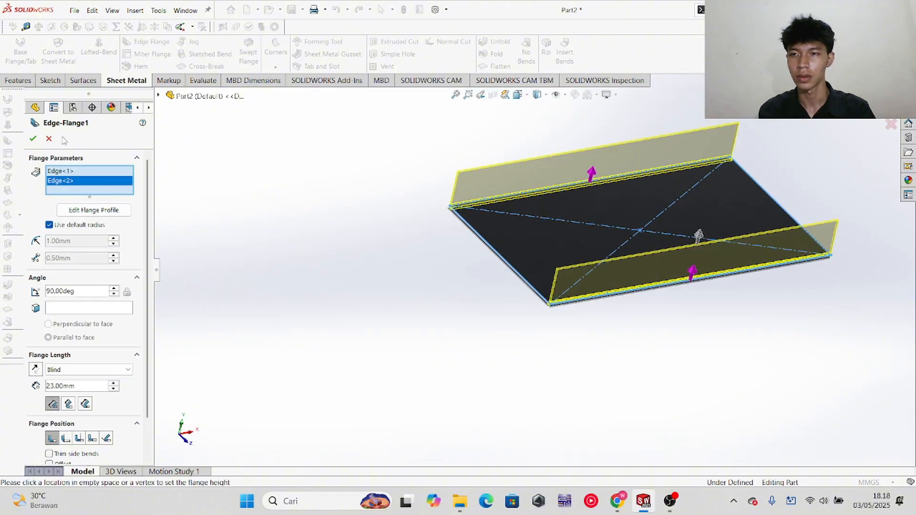
- Check dimension C on the part drawing in the Chrome PDF and link the edge flange length to global variable c in SOLIDWORKS
scroll(100, 281, "down", 1)
key("alt+Tab")
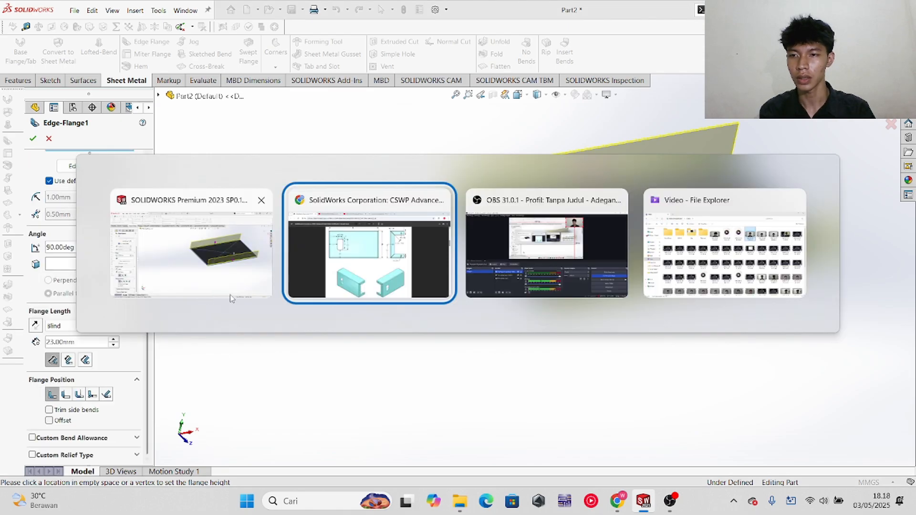
scroll(525, 239, "up", 3)
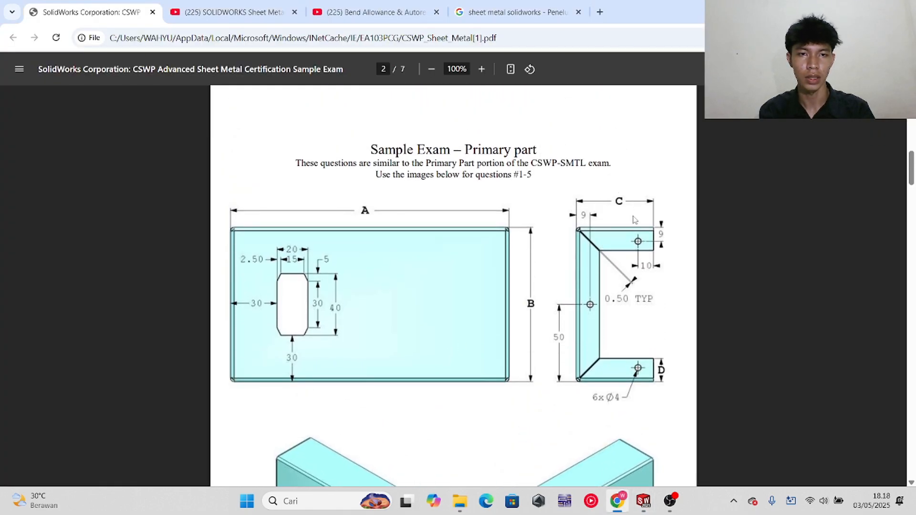
key("alt+Tab")
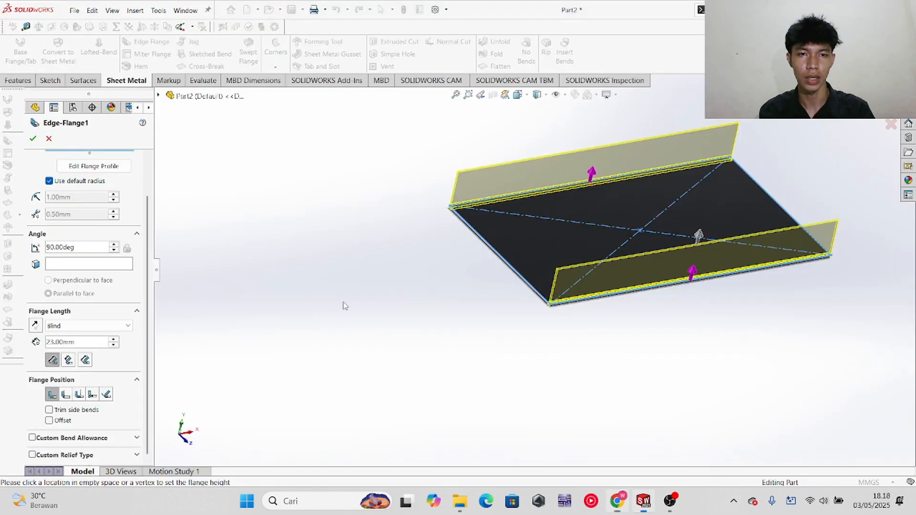
double_click(81, 343)
type("=")
mouse_move(72, 355)
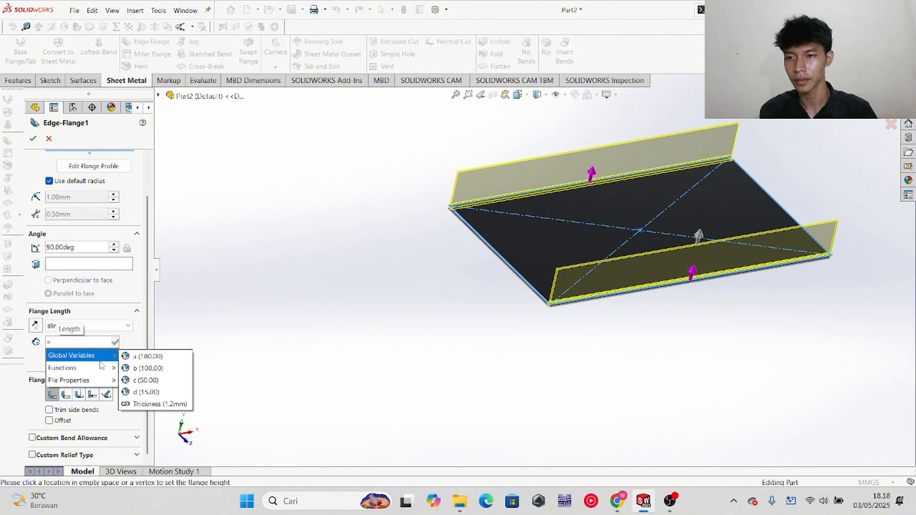
left_click(144, 381)
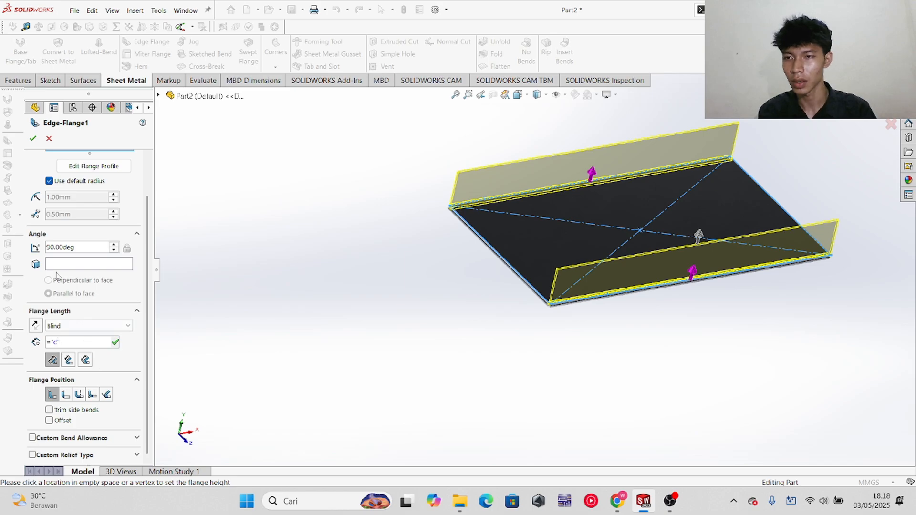
- Check Question 1's inner bend radius in the Chrome PDF, and complete the edge flange in SOLIDWORKS with a custom 1.00 mm radius instead of the default
key("alt+Tab")
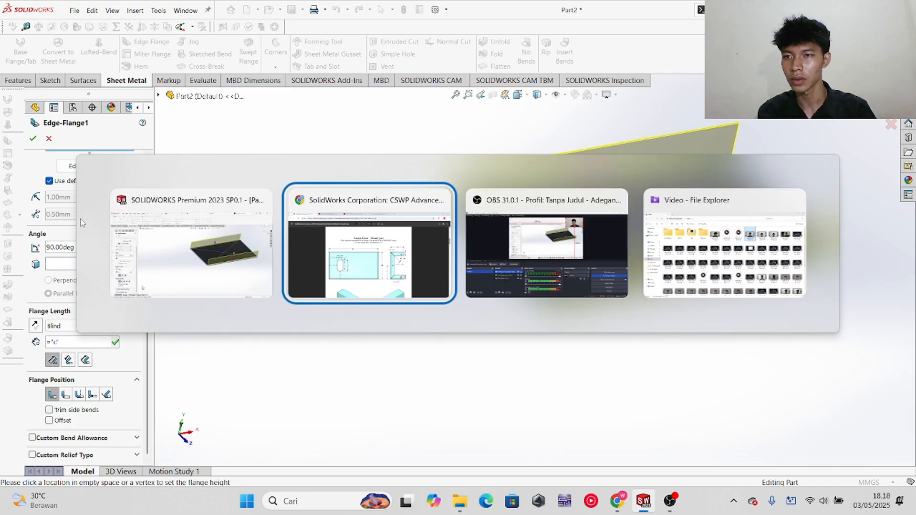
scroll(361, 311, "down", 10)
scroll(360, 310, "down", 3)
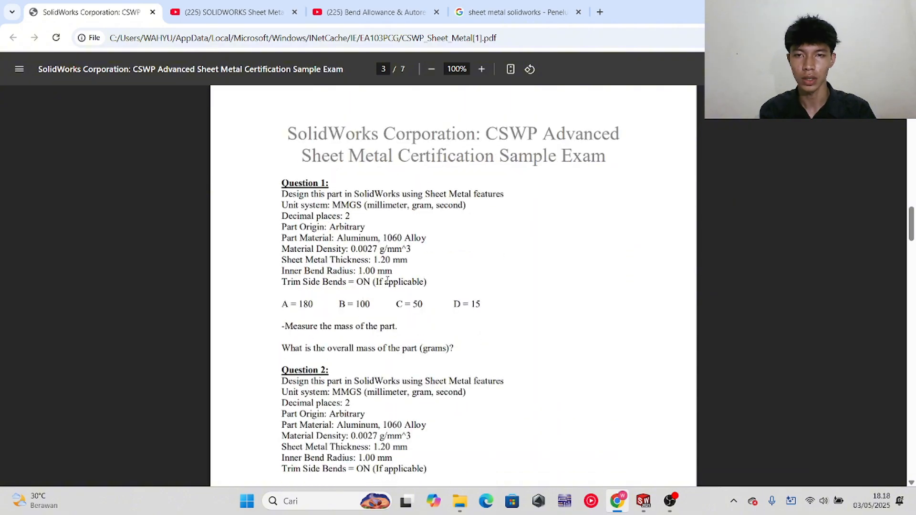
key("alt+Tab")
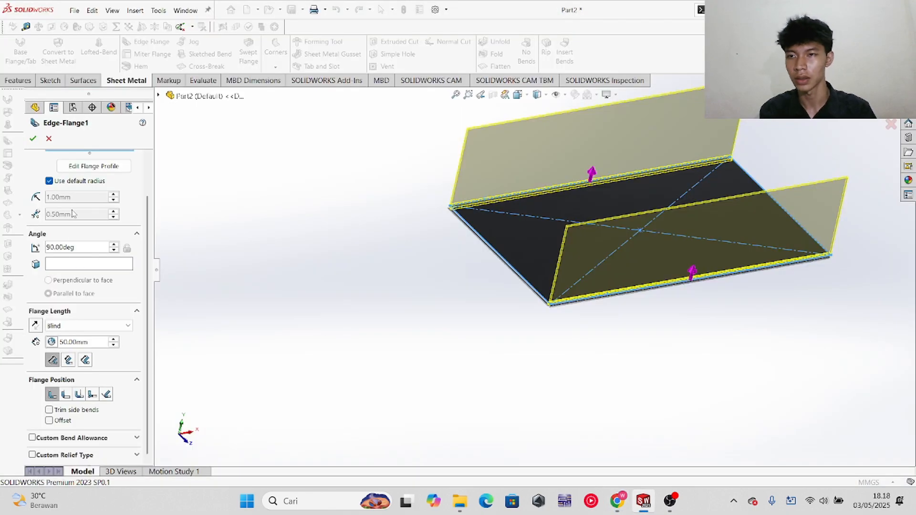
left_click(51, 182)
left_click(79, 197)
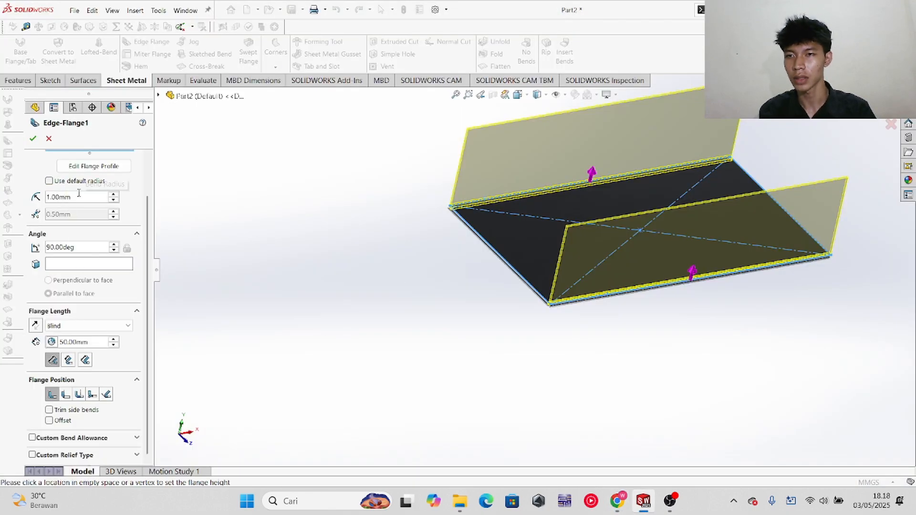
scroll(115, 269, "up", 2)
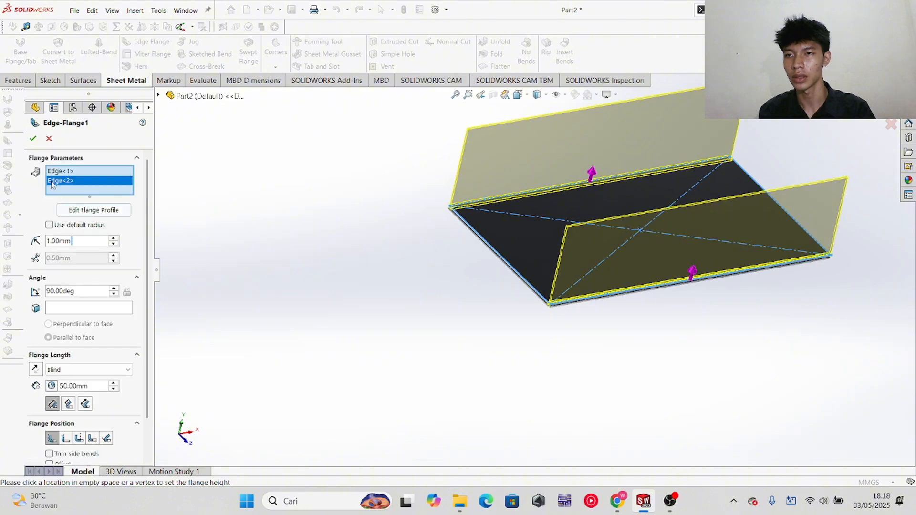
left_click(33, 138)
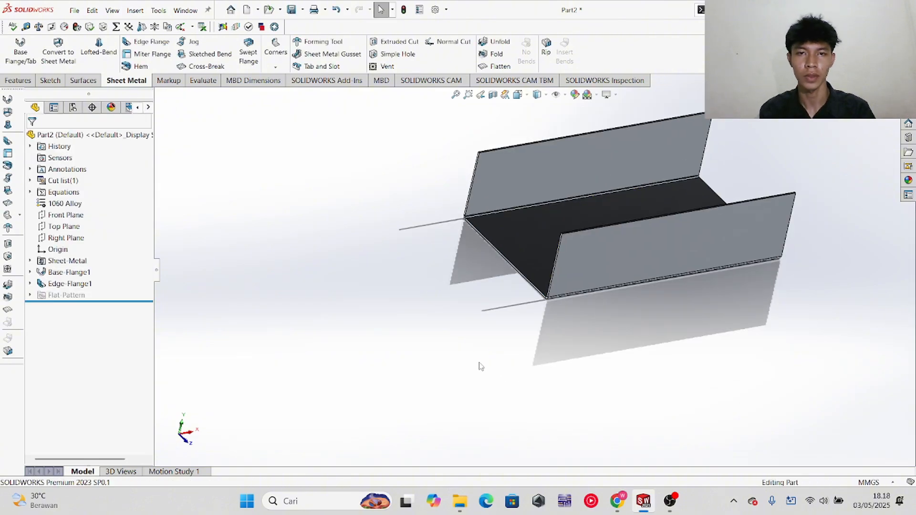
- Measure the inner bend radius where the side flange meets the plate, and close the measurement
middle_click_drag(519, 351, 469, 332)
scroll(558, 190, "down", 5)
scroll(469, 332, "down", 5)
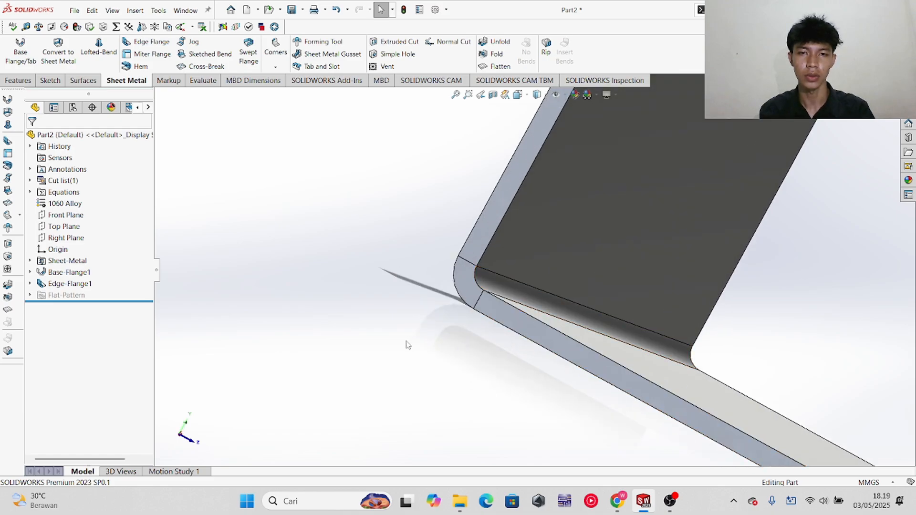
middle_click_drag(407, 344, 573, 327)
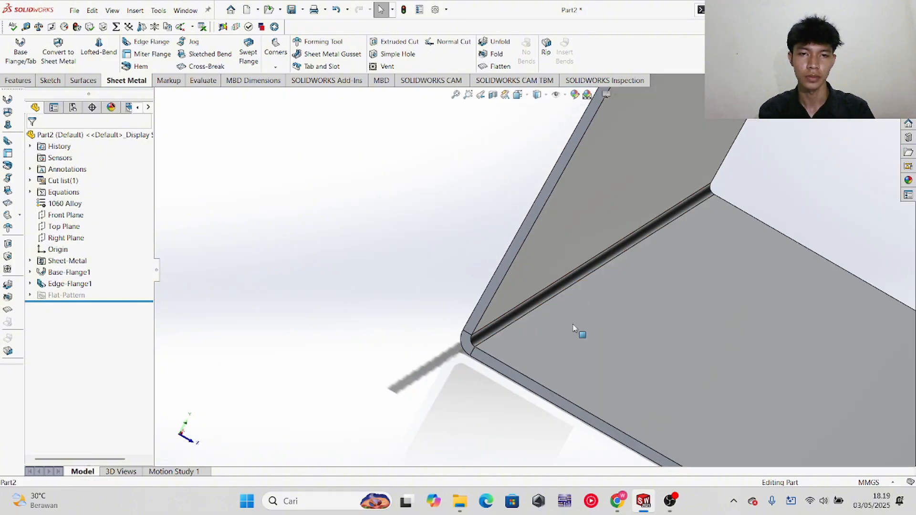
left_click(174, 81)
left_click(213, 82)
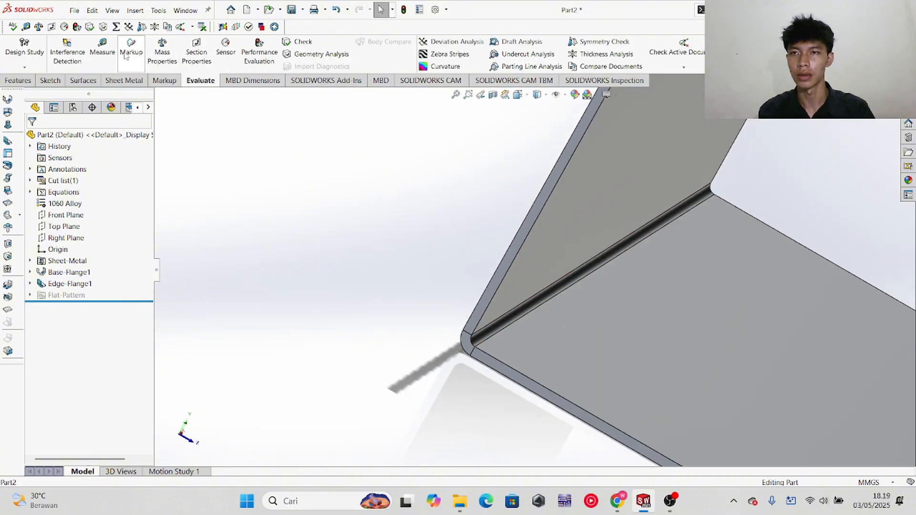
left_click(102, 50)
scroll(557, 364, "down", 3)
scroll(439, 326, "down", 1)
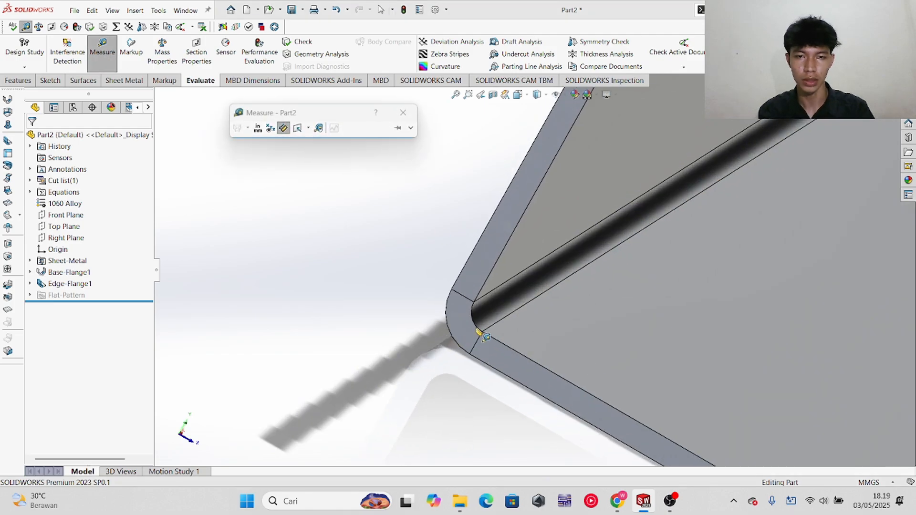
left_click(476, 325)
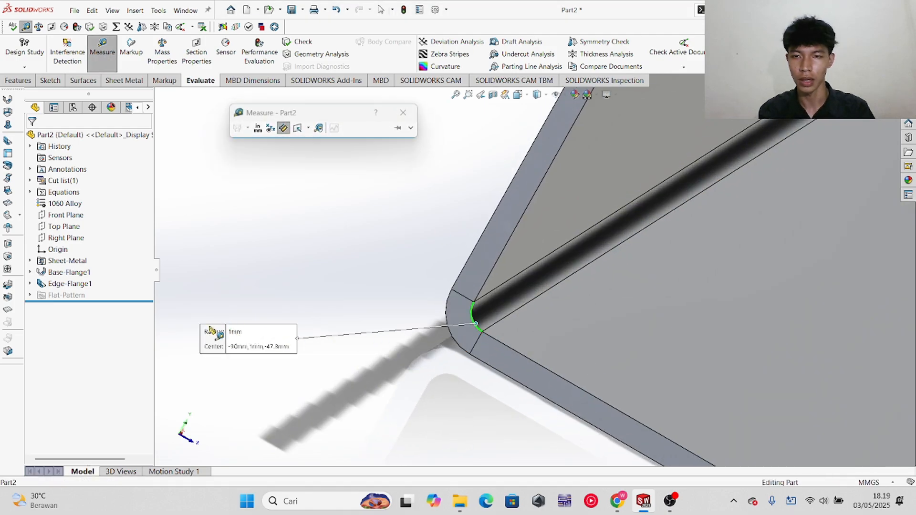
left_click(403, 113)
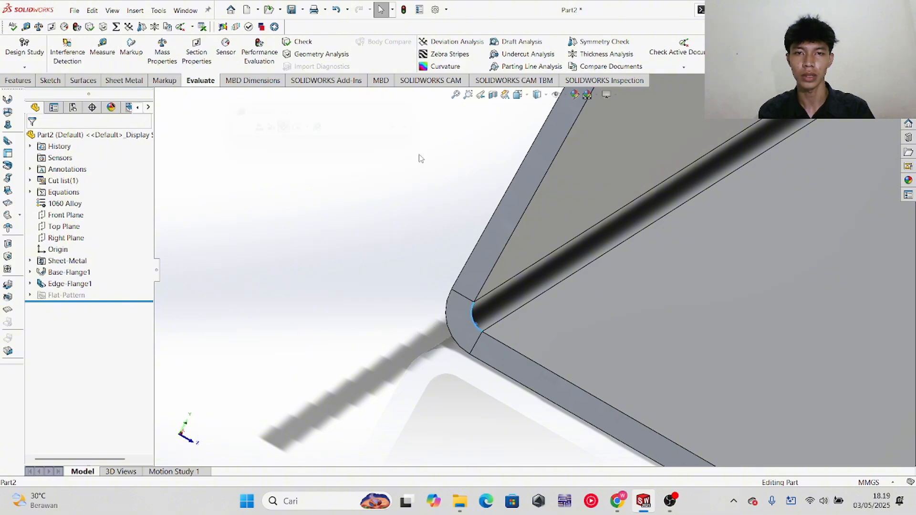
- Inspect the flanged part from several angles, compare it with the primary part's drawing in the Chrome PDF, and return to SOLIDWORKS
scroll(424, 359, "up", 5)
mouse_move(714, 355)
middle_mouse_down()
mouse_move(693, 344)
mouse_move(704, 347)
middle_mouse_up()
scroll(767, 359, "up", 5)
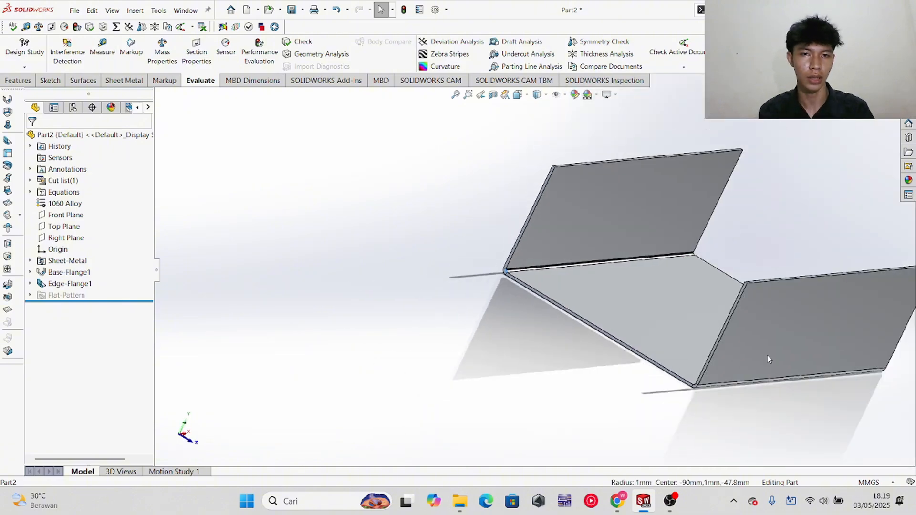
middle_click_drag(644, 361, 634, 358)
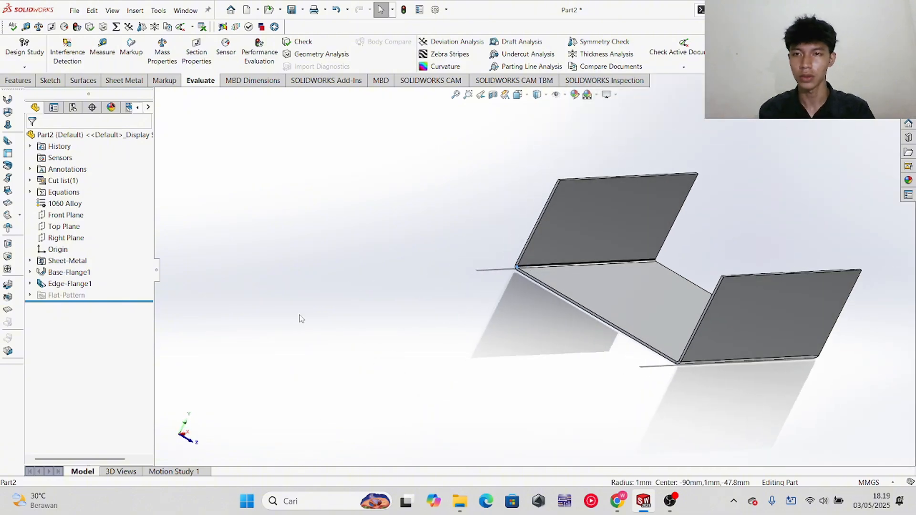
scroll(587, 288, "down", 2)
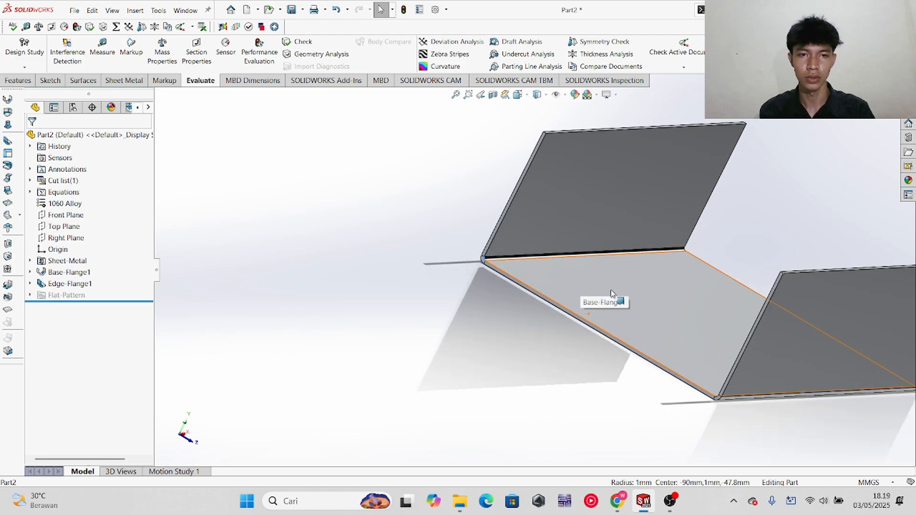
middle_click_drag(532, 297, 681, 309)
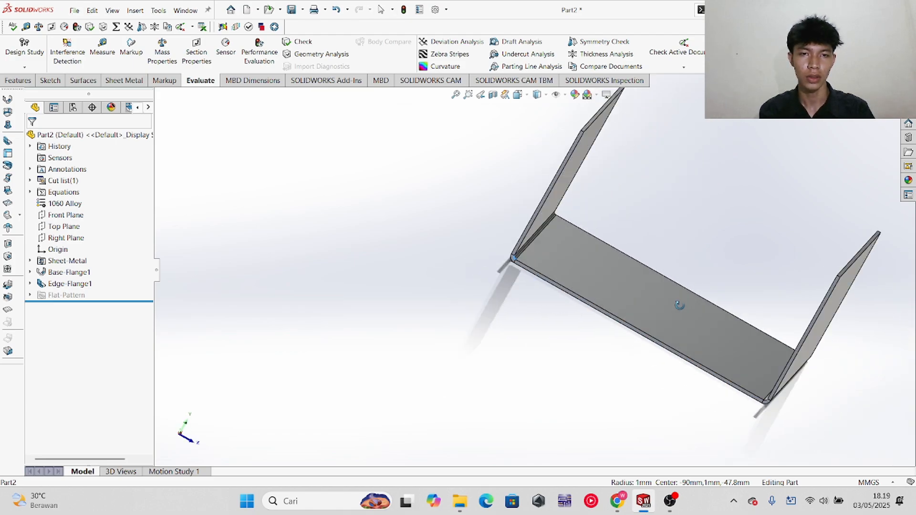
key("alt+Tab")
scroll(468, 288, "up", 10)
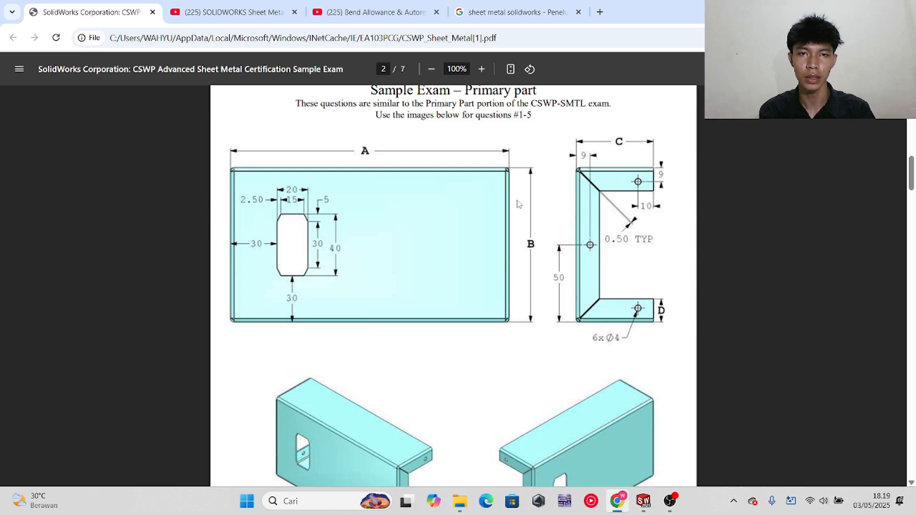
key("alt+Tab")
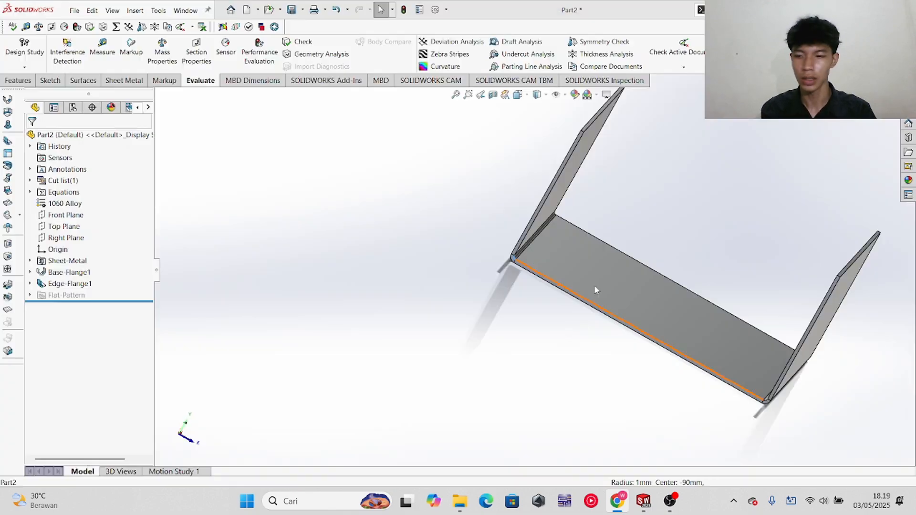
- Edit the side edge flange to try the Material Outside position, restore Material Inside, and accept the feature
right_click(66, 285)
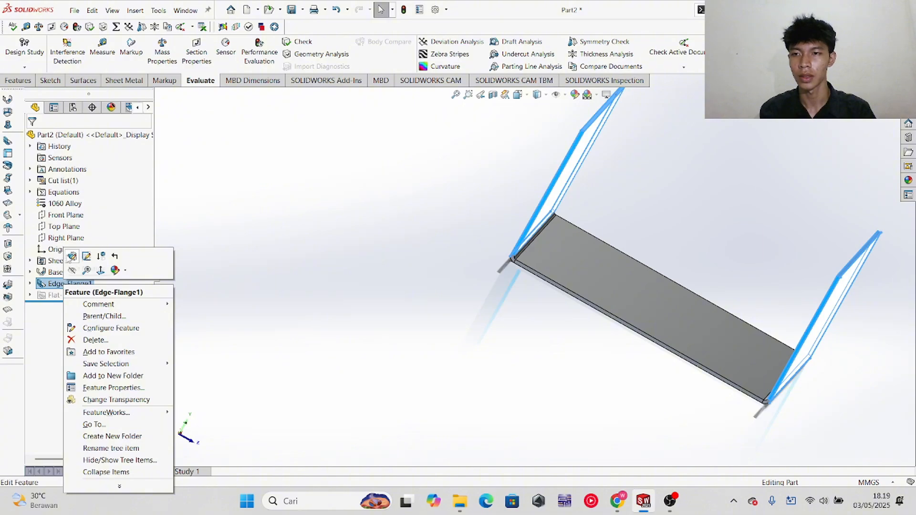
left_click(72, 256)
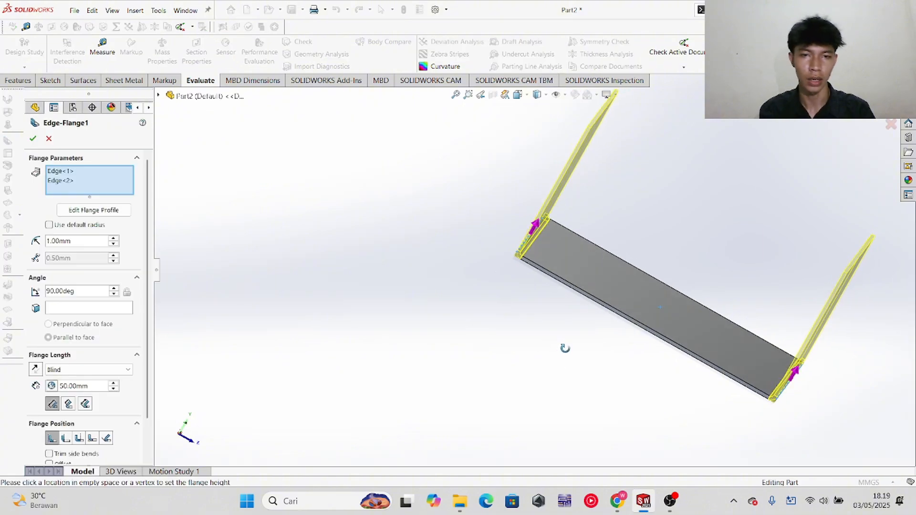
scroll(547, 252, "down", 5)
scroll(496, 281, "up", 1)
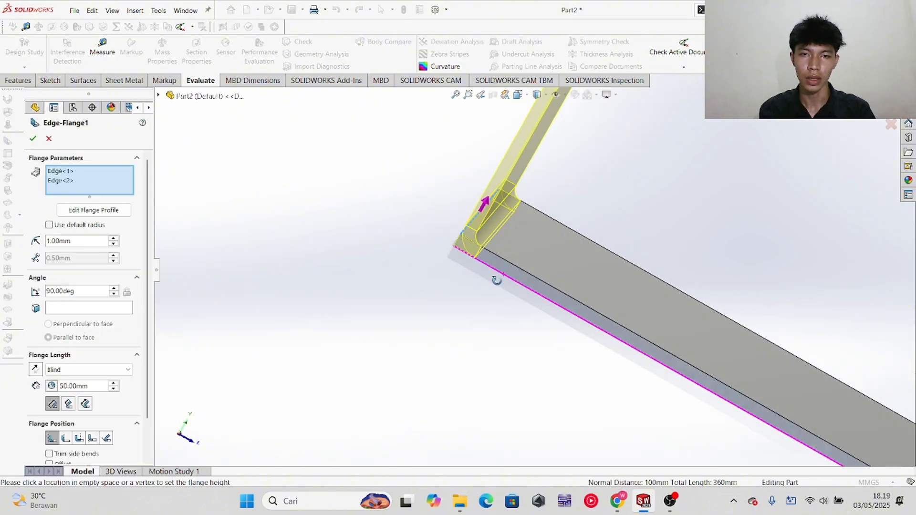
left_click(66, 438)
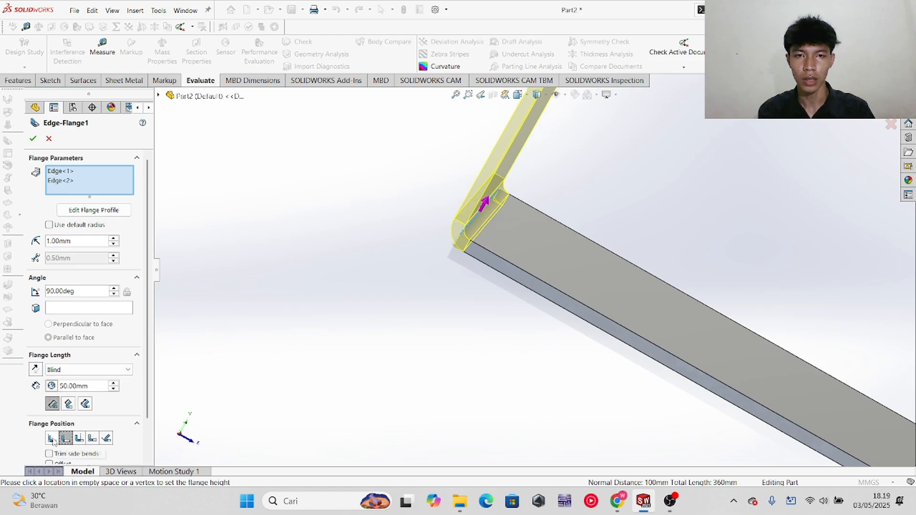
left_click(52, 438)
scroll(412, 281, "down", 5)
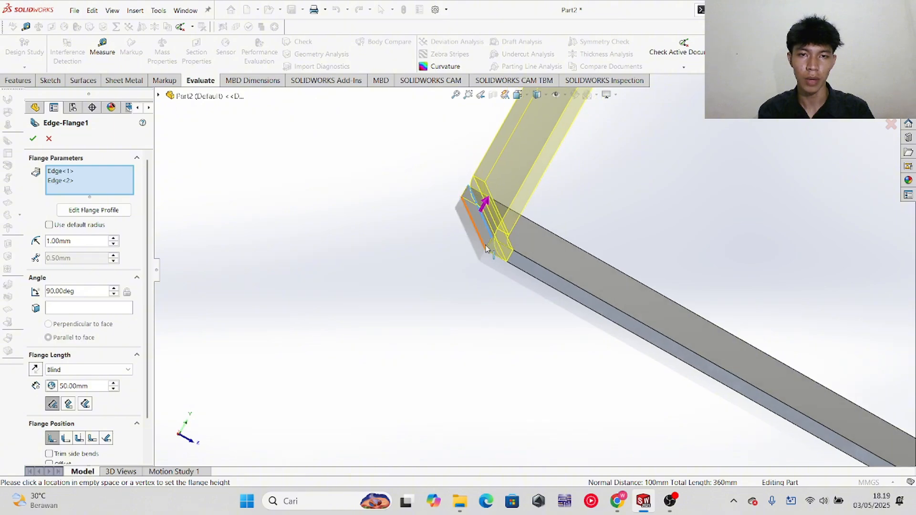
mouse_move(539, 295)
middle_mouse_down()
mouse_move(544, 288)
mouse_move(529, 282)
middle_mouse_up()
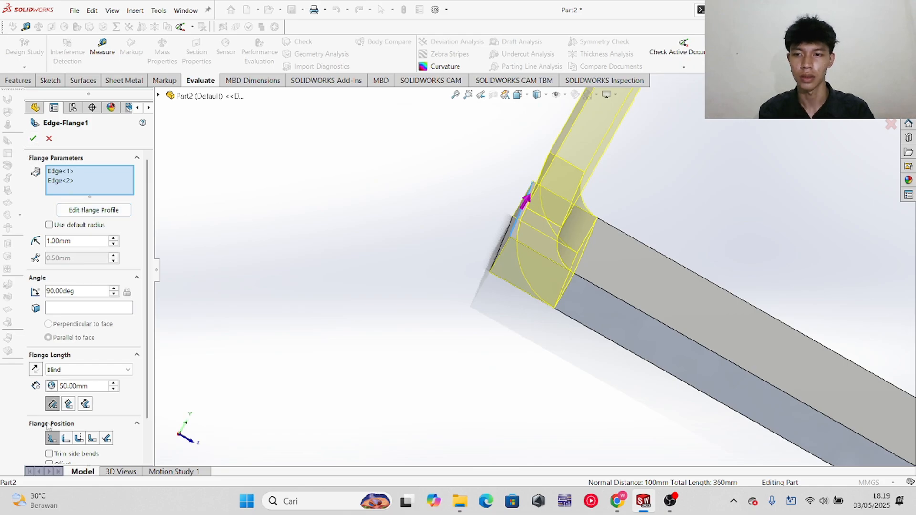
left_click(66, 439)
left_click(51, 439)
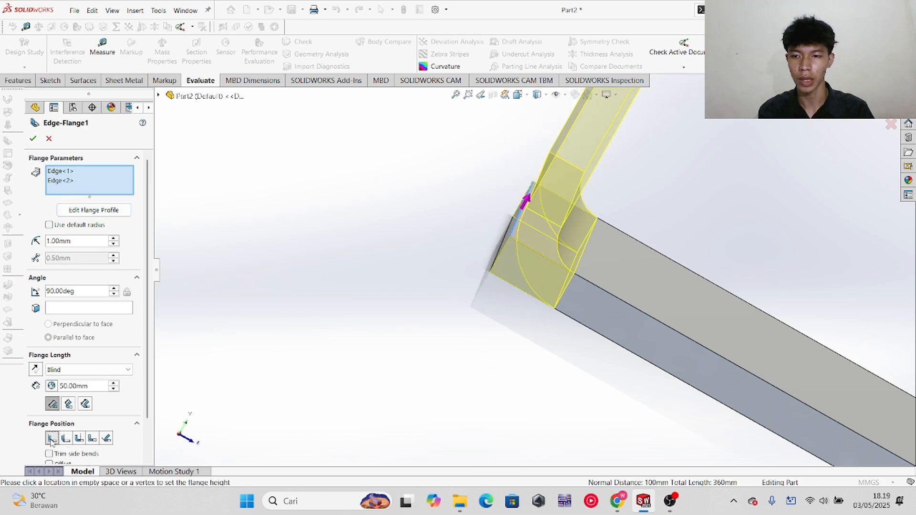
left_click(33, 138)
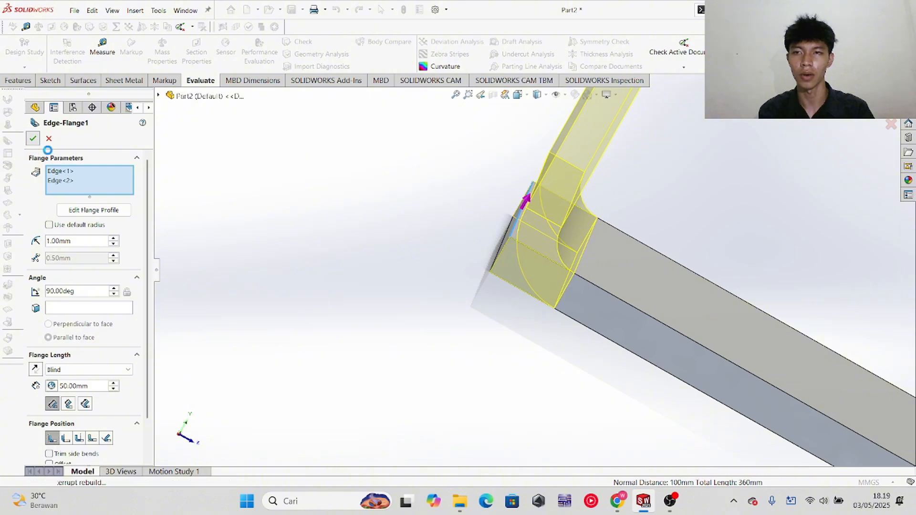
- Check the drawing in the Chrome PDF and start an edge flange in SOLIDWORKS on one side flange's end edge, inward and about 26.4 mm long
middle_click_drag(615, 396, 755, 402)
scroll(725, 394, "up", 3)
scroll(763, 393, "up", 6)
middle_click_drag(651, 399, 657, 402)
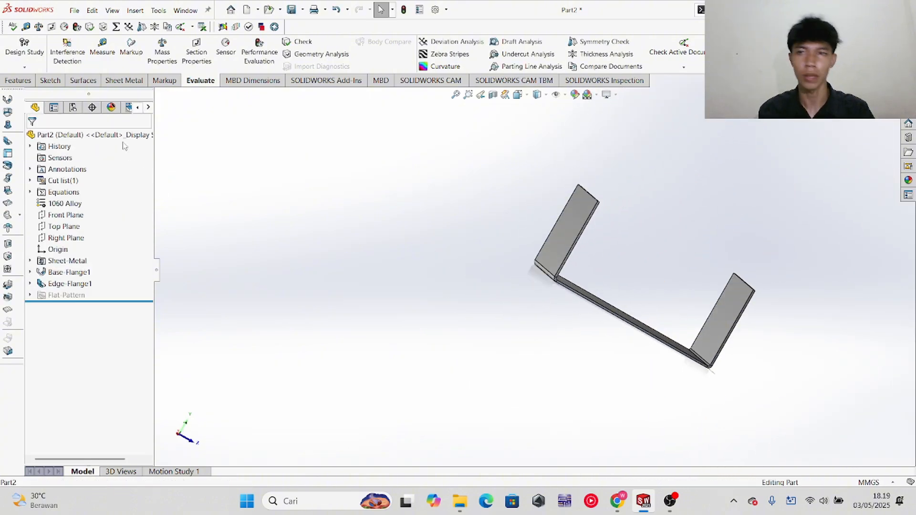
left_click(124, 81)
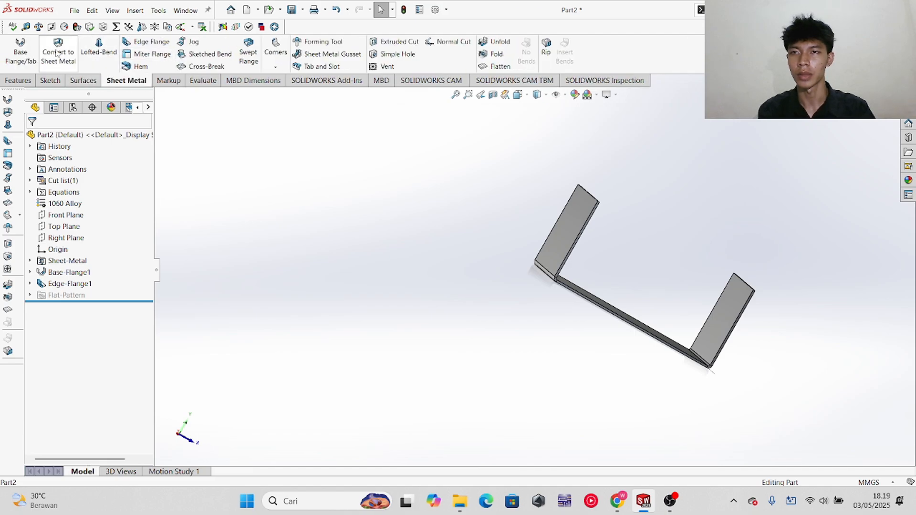
left_click(147, 42)
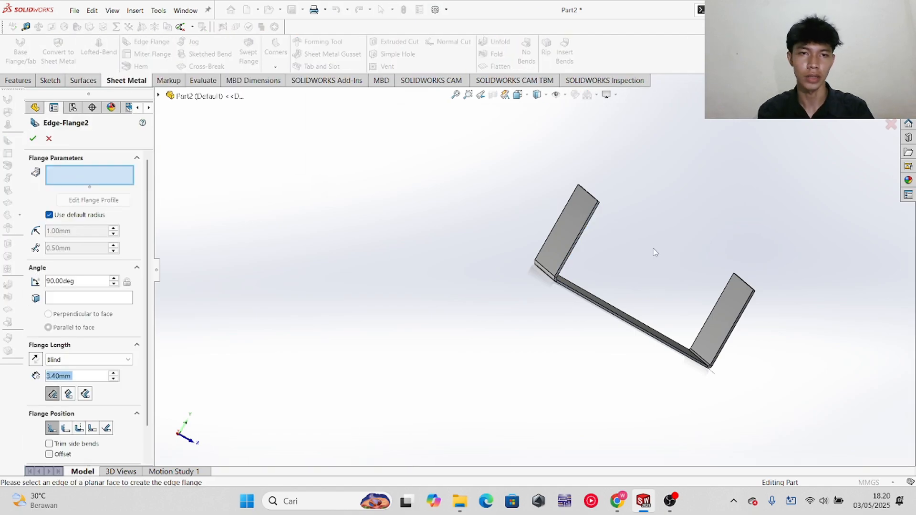
key("alt+Tab")
scroll(614, 205, "down", 2)
scroll(614, 205, "up", 1)
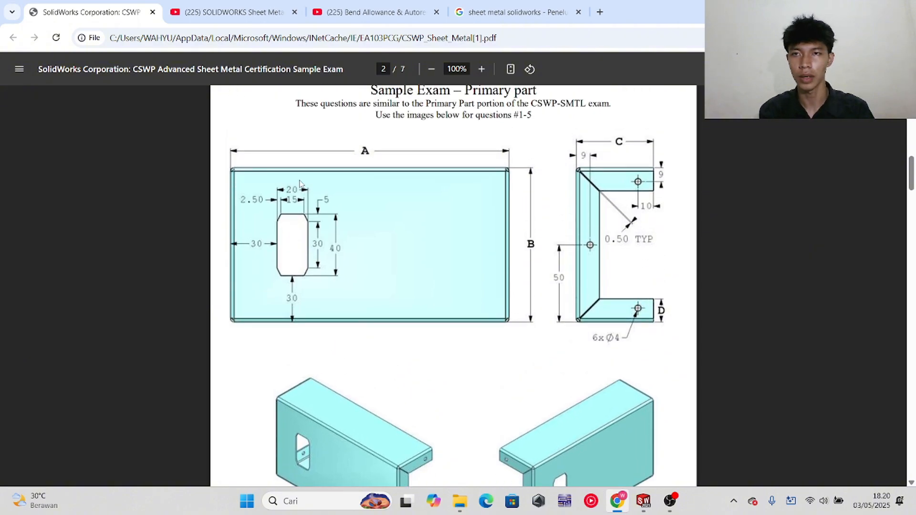
key("alt+Tab")
middle_click_drag(613, 287, 556, 261)
scroll(428, 210, "down", 4)
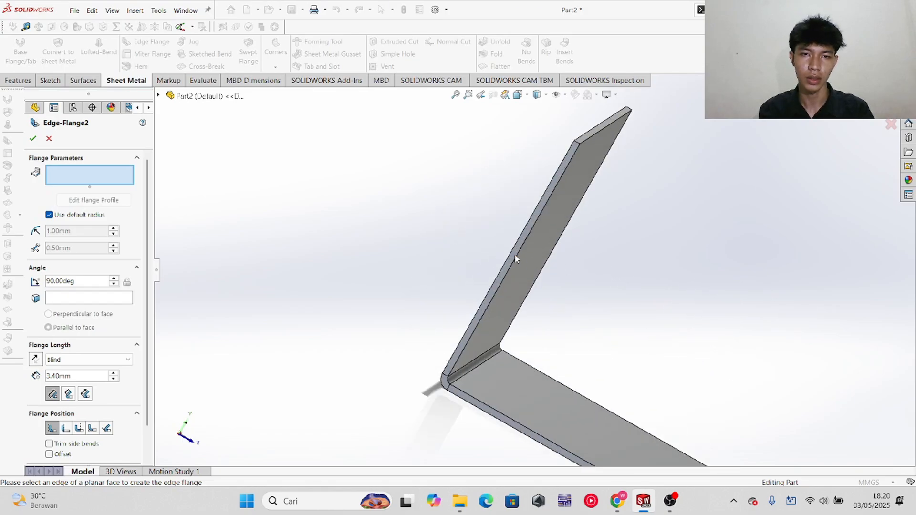
left_click(519, 264)
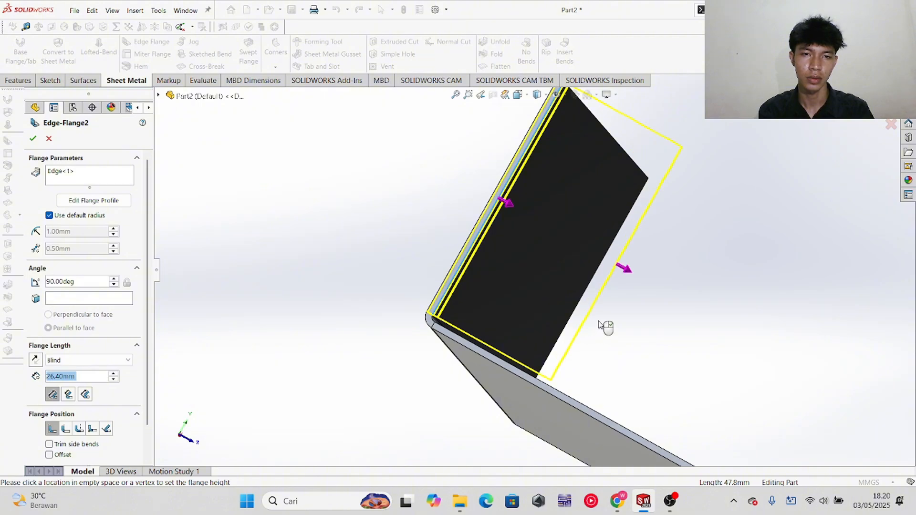
left_click(599, 325)
- Add the opposite side flange's end edge and the plate's short edge at the same end to the edge flange
scroll(684, 340, "up", 4)
middle_click_drag(674, 333, 669, 354)
scroll(737, 381, "down", 5)
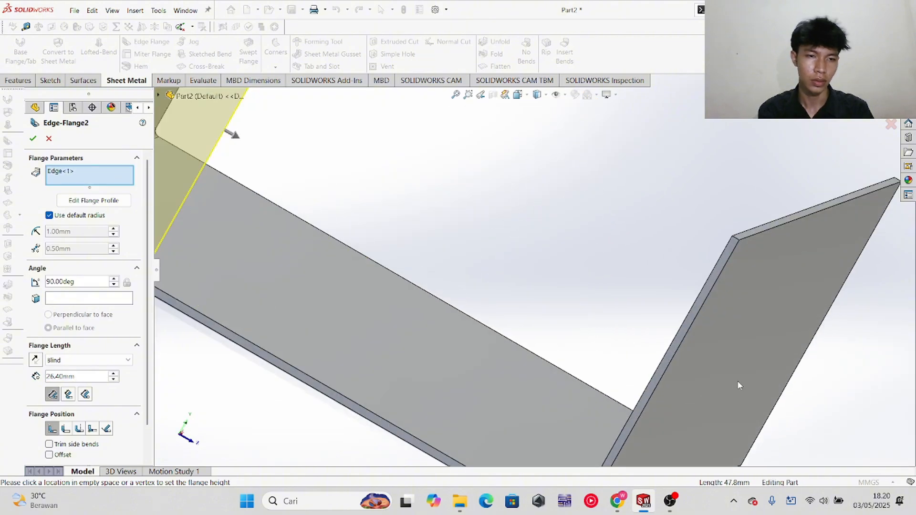
middle_click_drag(738, 382, 707, 378)
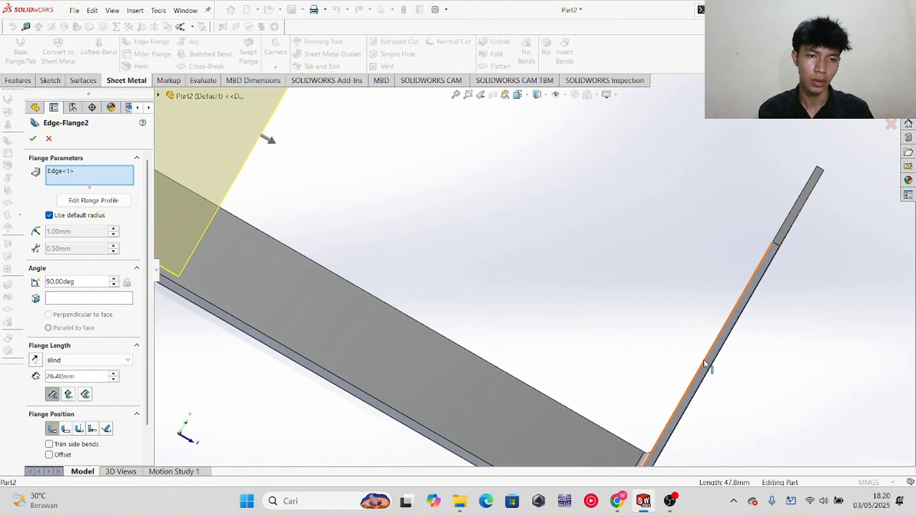
left_click(704, 359)
left_click(398, 416)
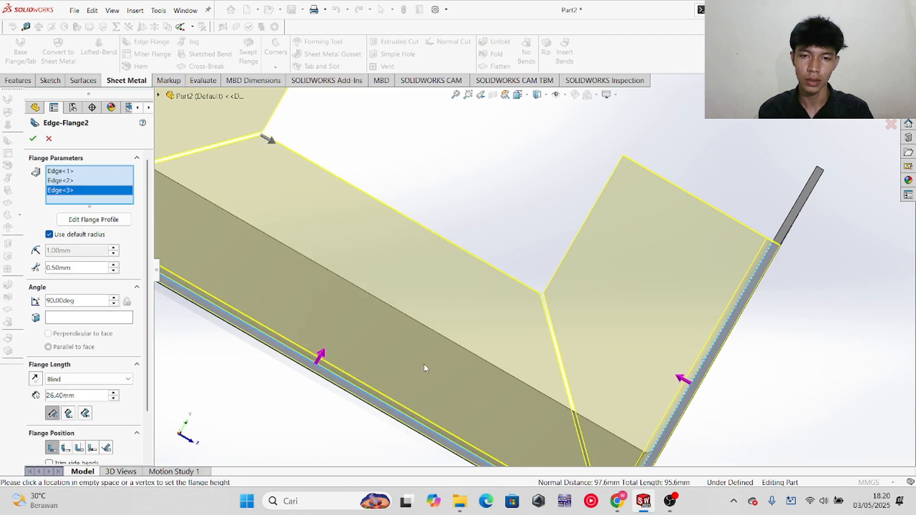
- Add the plate's short edge and both side flanges' end edges at the opposite end to the edge flange
scroll(501, 323, "up", 5)
middle_click_drag(560, 315, 409, 293)
scroll(408, 292, "down", 5)
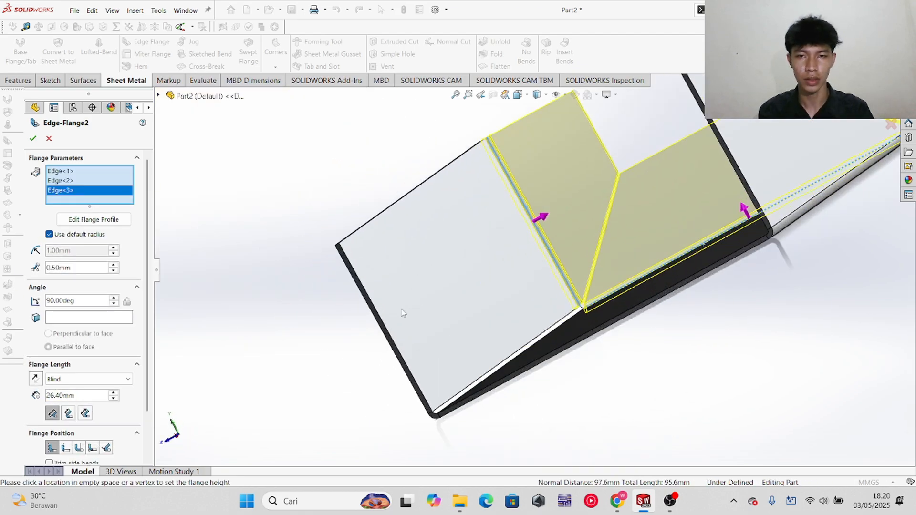
left_click(398, 354)
middle_click_drag(539, 309, 618, 353)
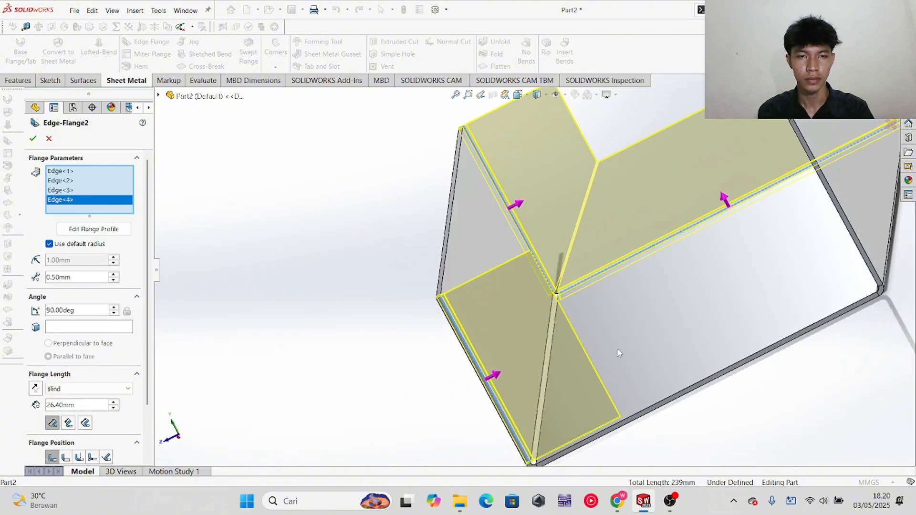
left_click(700, 385)
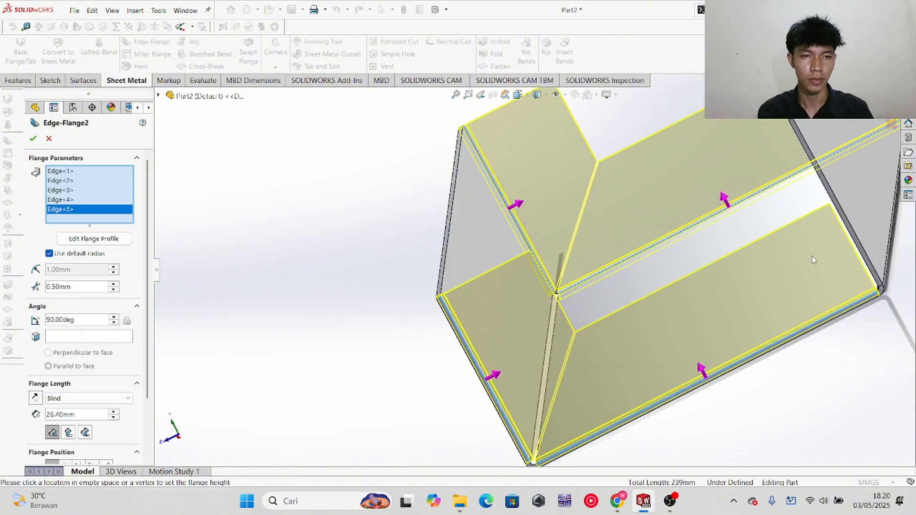
left_click(850, 232)
middle_click_drag(720, 276, 721, 263)
scroll(534, 267, "up", 3)
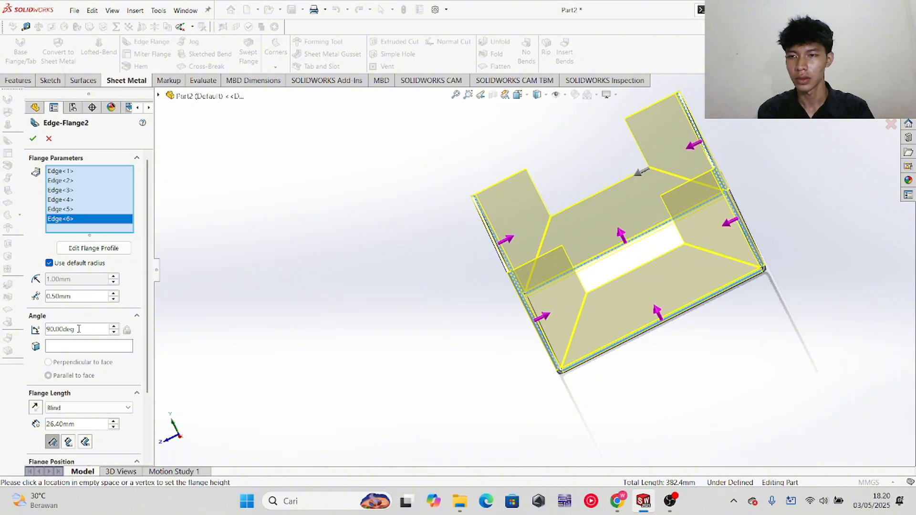
- Examine the mitred corners and 0.50 TYP gap in the Chrome PDF drawing, compare them with the flange preview, and return to SOLIDWORKS
key("alt+Tab")
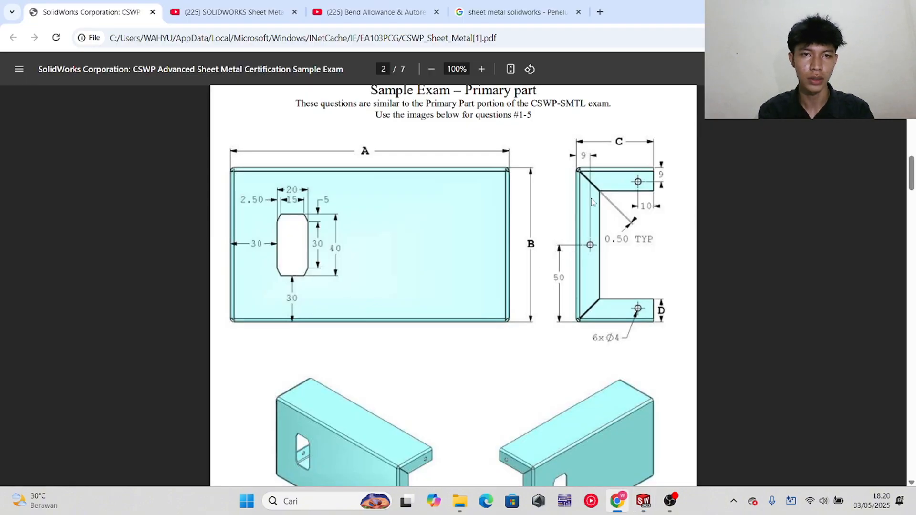
scroll(592, 203, "up", 1)
scroll(599, 213, "down", 2)
scroll(607, 224, "up", 1)
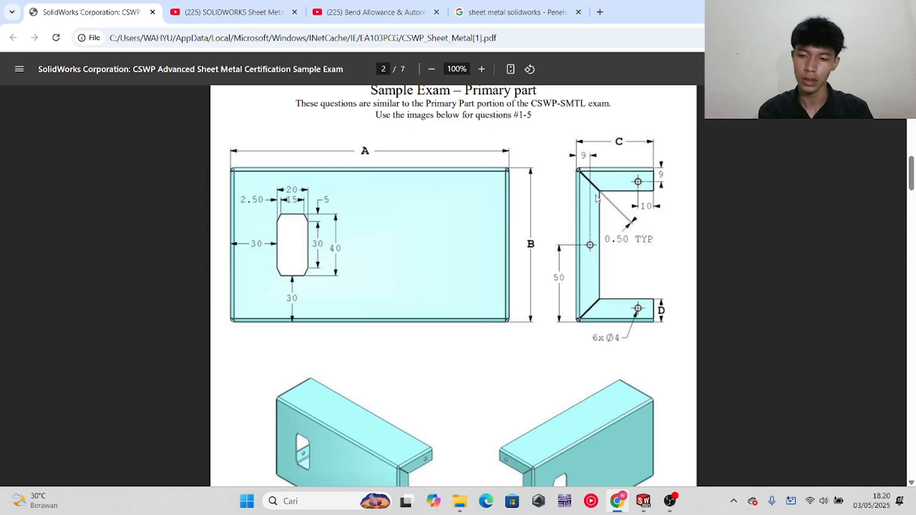
key("alt+Tab")
scroll(572, 267, "down", 5)
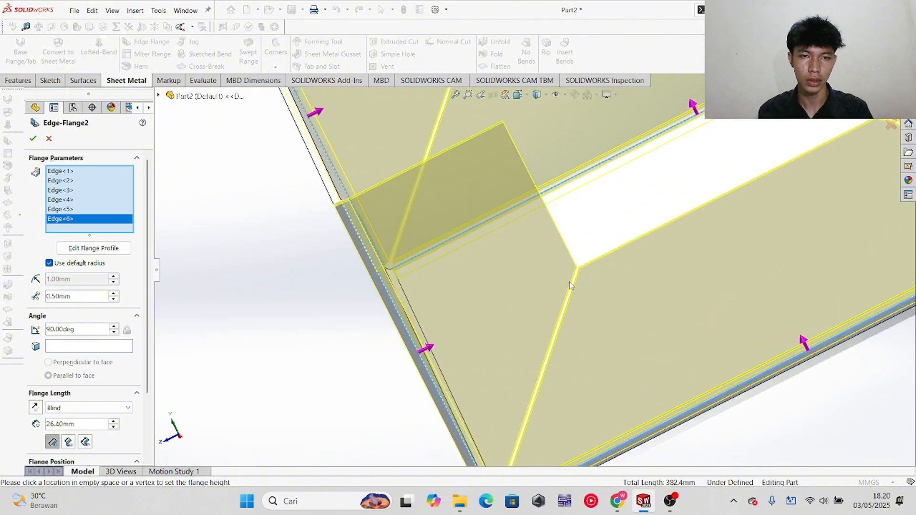
key("alt+Tab")
key("alt+Tab")
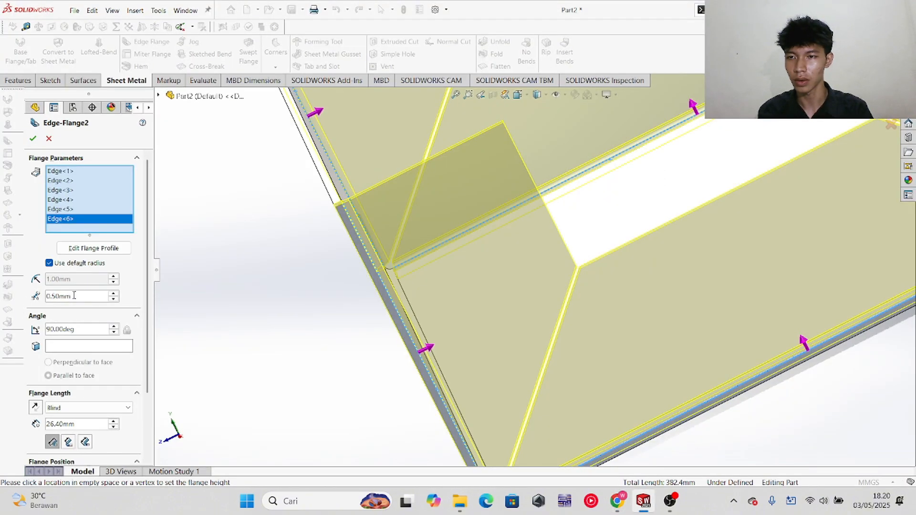
- Try the Material Outside position for the edge flange and restore Material Inside
scroll(87, 359, "down", 3)
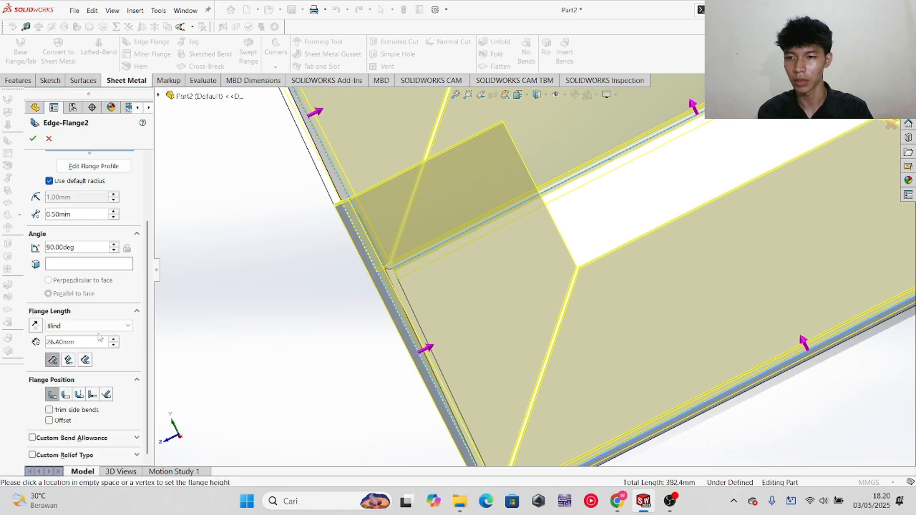
left_click(67, 396)
left_click(51, 397)
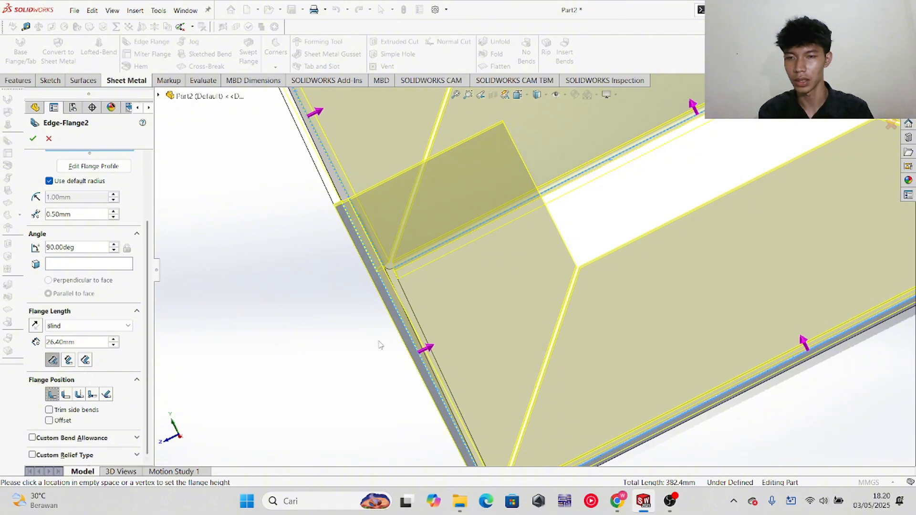
- Check dimension D in the Chrome PDF, return to SOLIDWORKS, and link the edge flange length to the global variable with ="d"
scroll(509, 357, "up", 4)
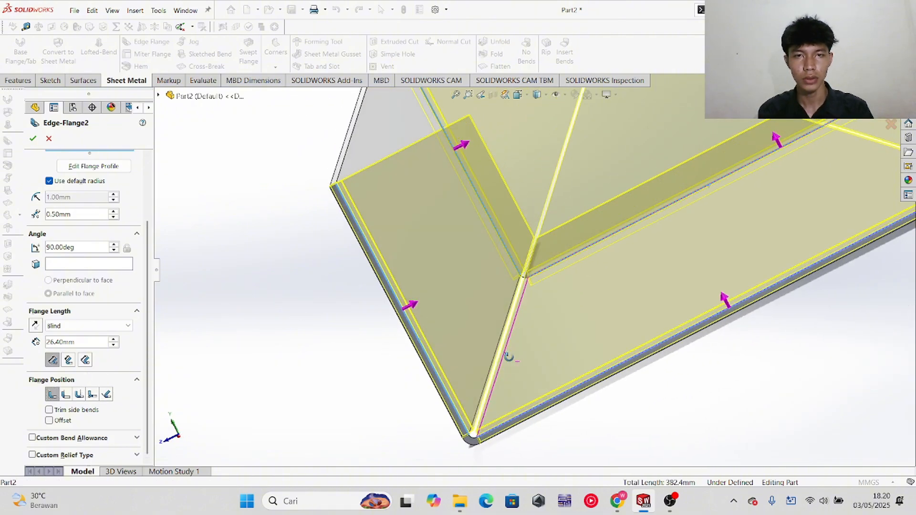
key("alt+Tab")
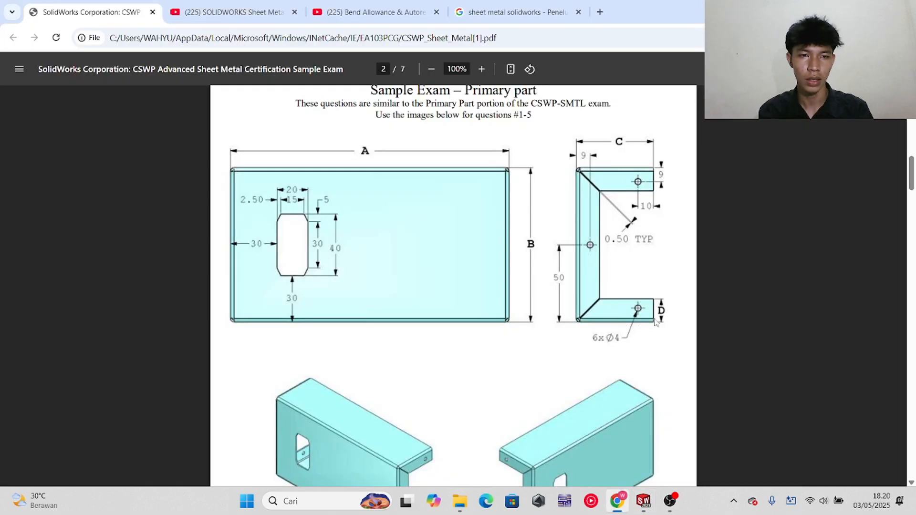
key("alt+Tab")
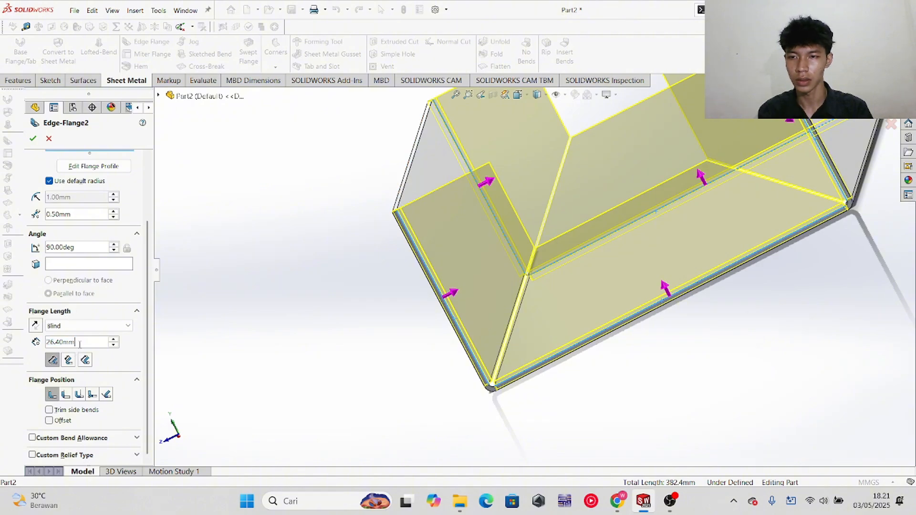
type("=")
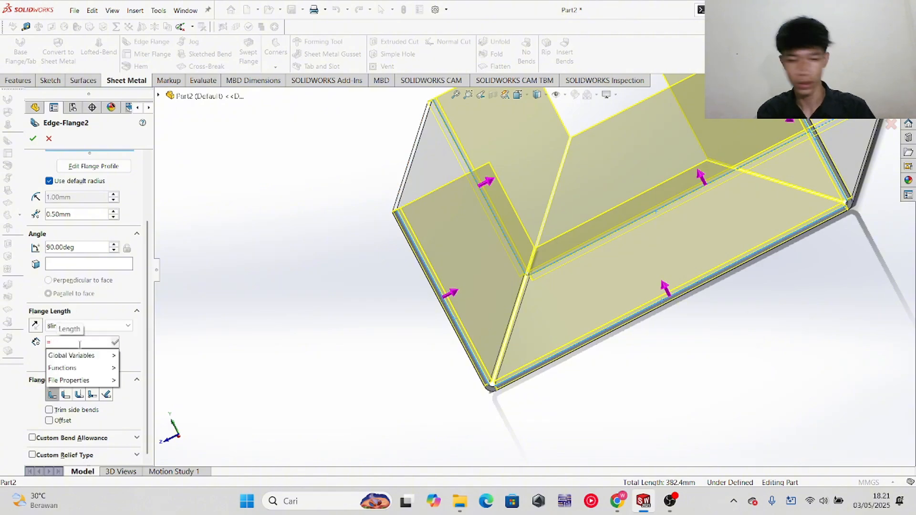
type("\"d")
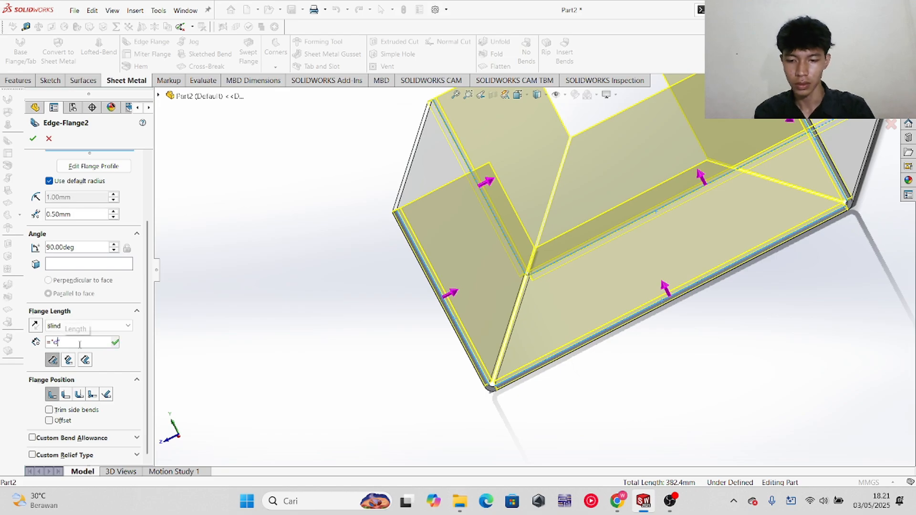
key("Return")
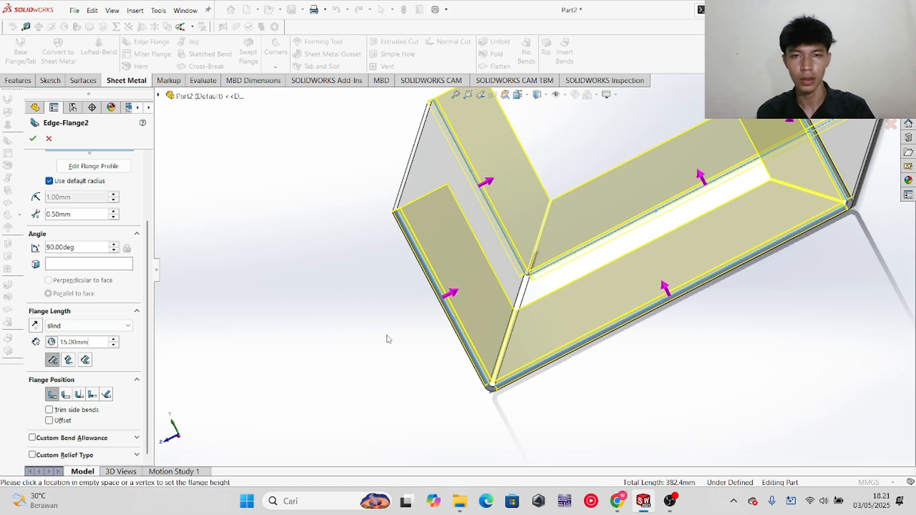
- Review the Question 1 page and drawing in the Chrome PDF, return to SOLIDWORKS, and accept the edge flange
middle_click_drag(389, 339, 387, 340)
key("alt+Tab")
scroll(359, 299, "down", 7)
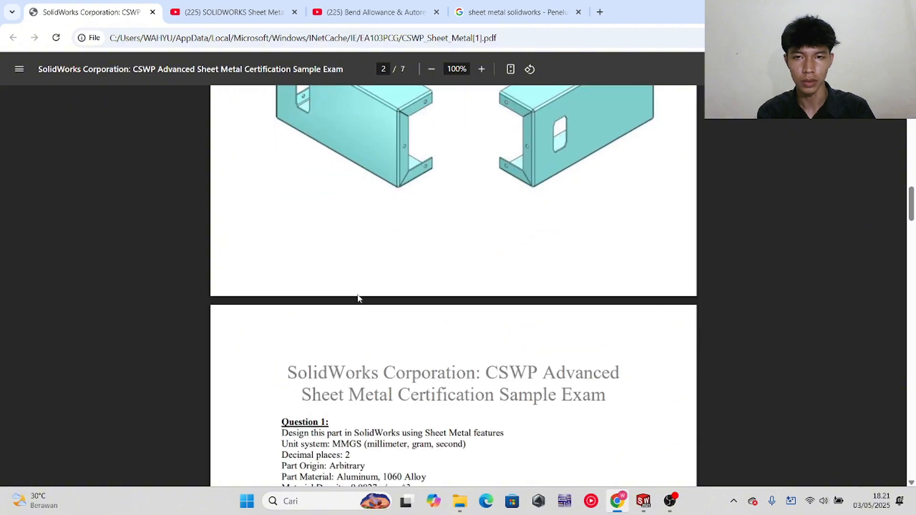
scroll(359, 298, "down", 5)
scroll(548, 334, "up", 12)
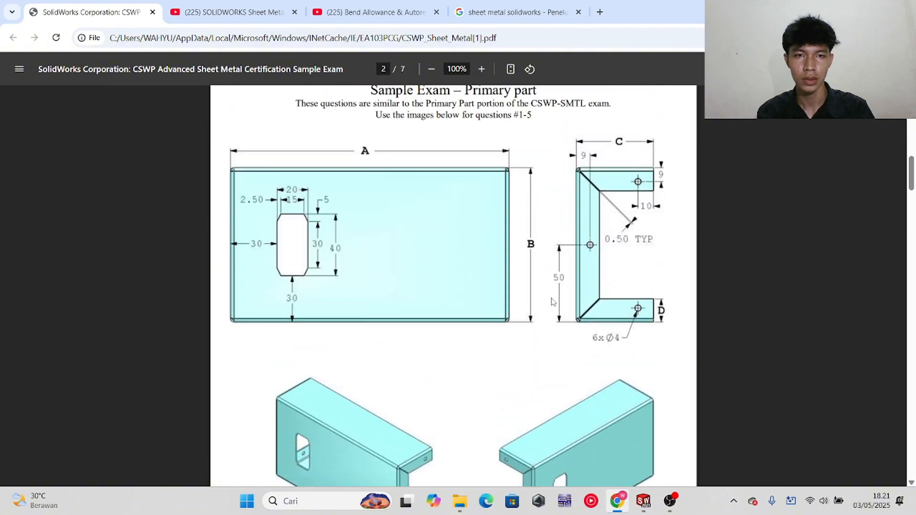
key("alt+Tab")
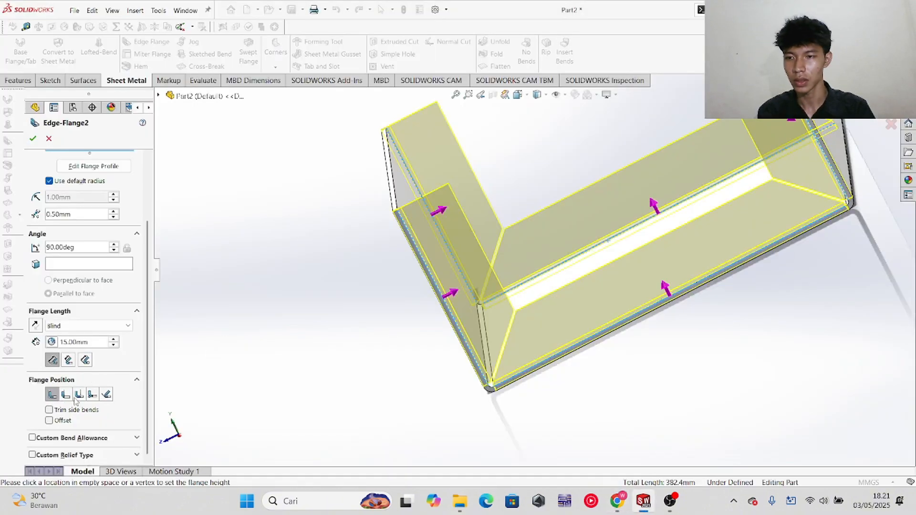
left_click(33, 140)
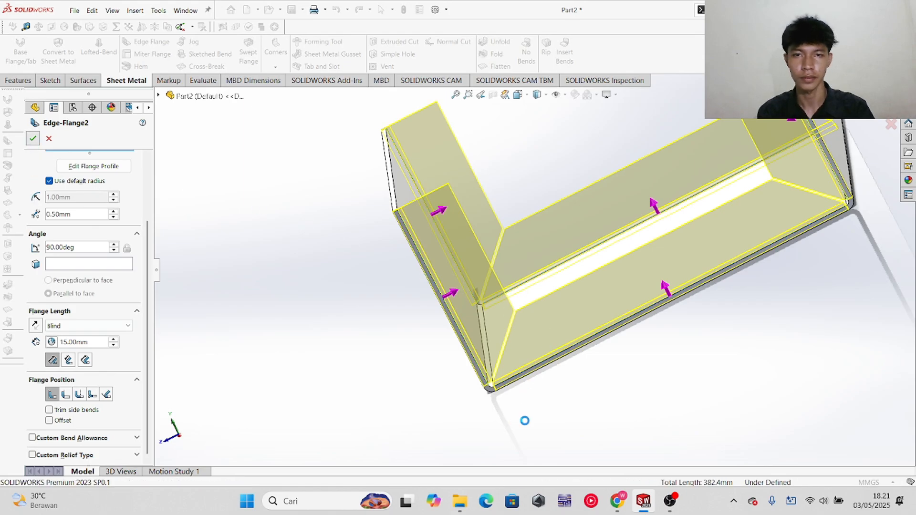
- Inspect the mitred end-flange corner up close and compare it with the side view in the Chrome PDF, returning to SOLIDWORKS
scroll(489, 387, "down", 6)
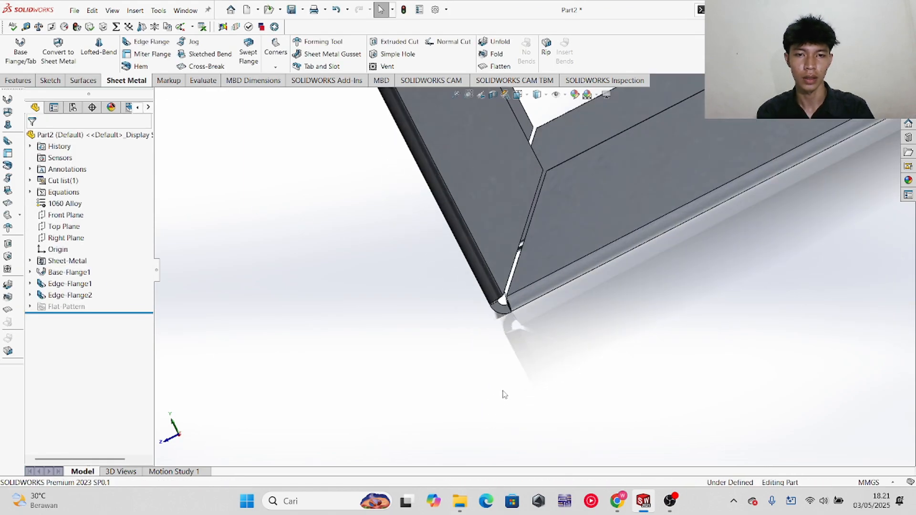
scroll(516, 370, "up", 5)
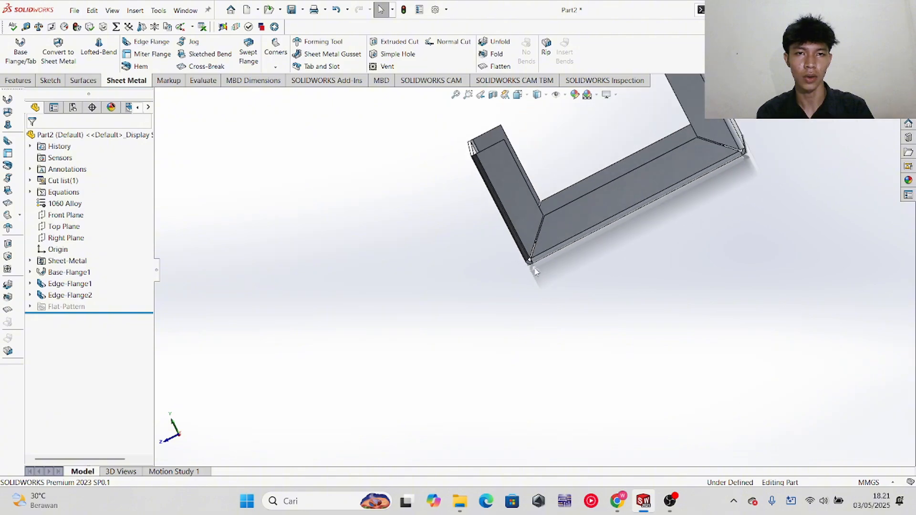
scroll(534, 270, "down", 7)
middle_click_drag(476, 316, 494, 308)
key("alt+Tab")
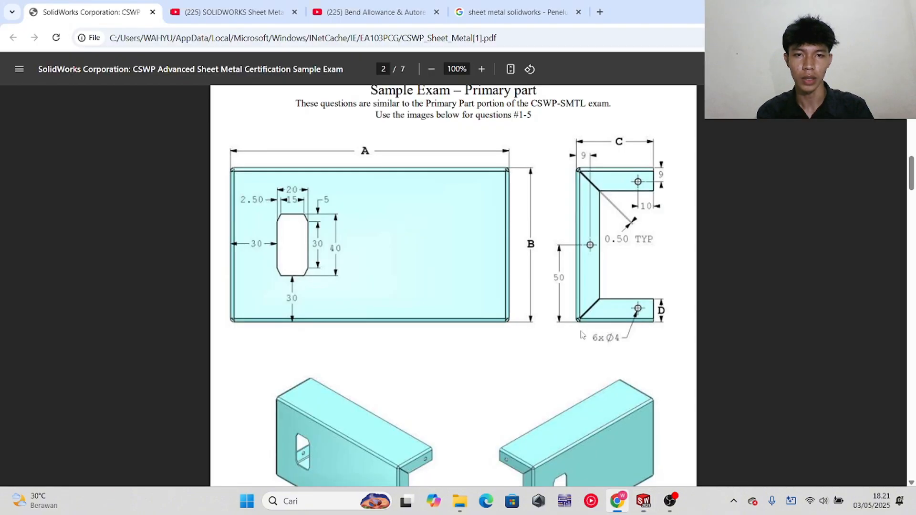
scroll(540, 276, "up", 2)
scroll(583, 258, "down", 1)
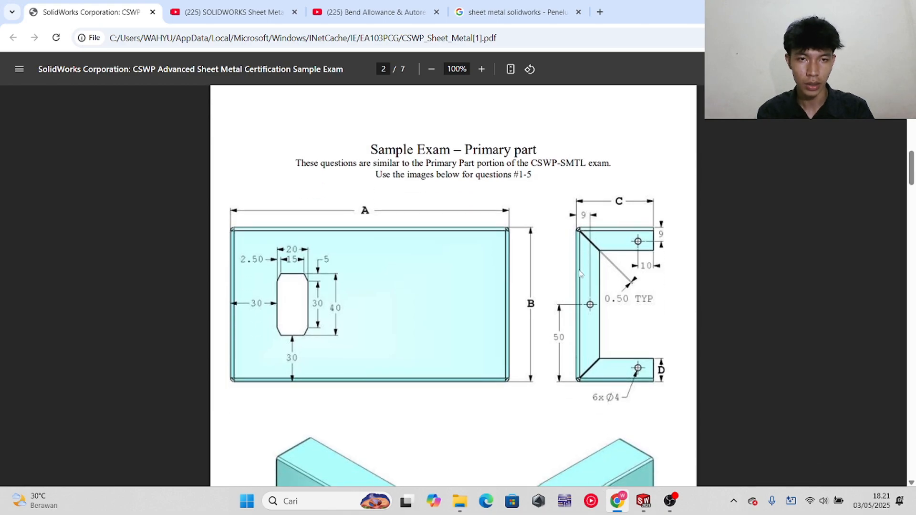
key("alt+Tab")
middle_click_drag(460, 316, 478, 306)
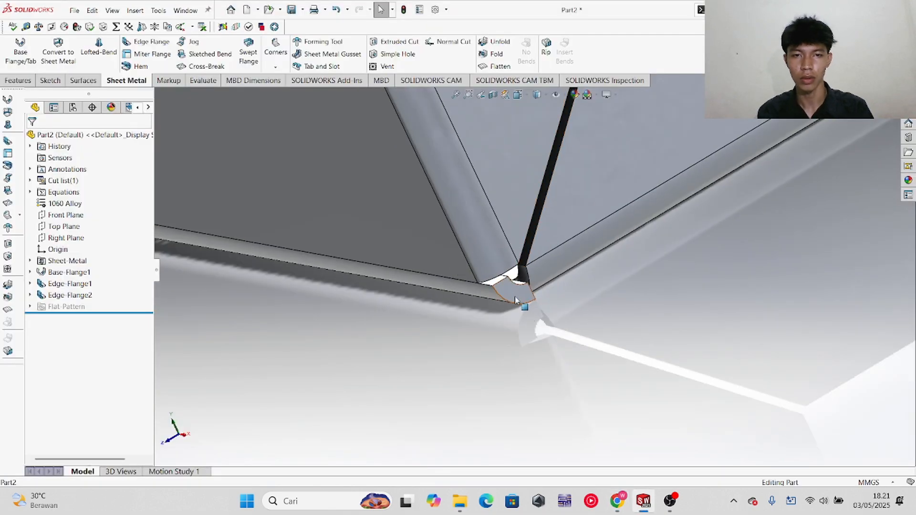
- Edit the end edge flange feature to enable Trim side bends, and accept the change
right_click(70, 296)
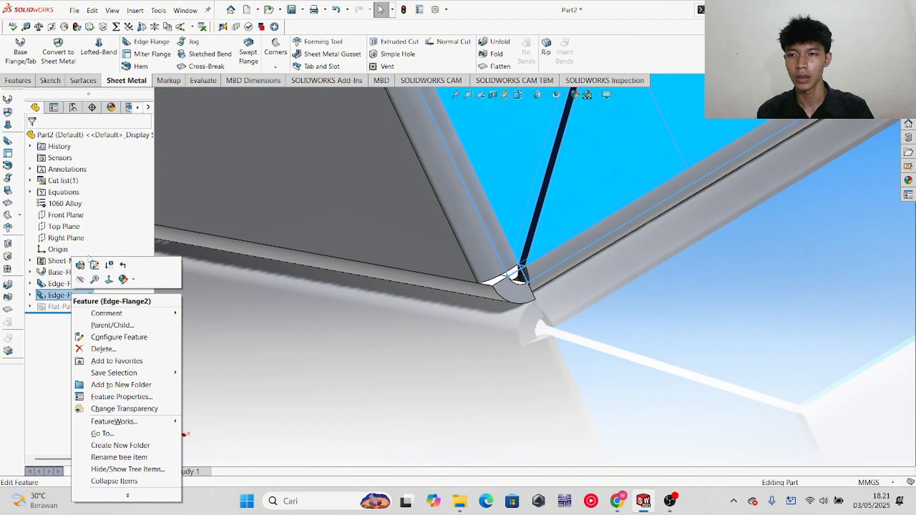
left_click(81, 264)
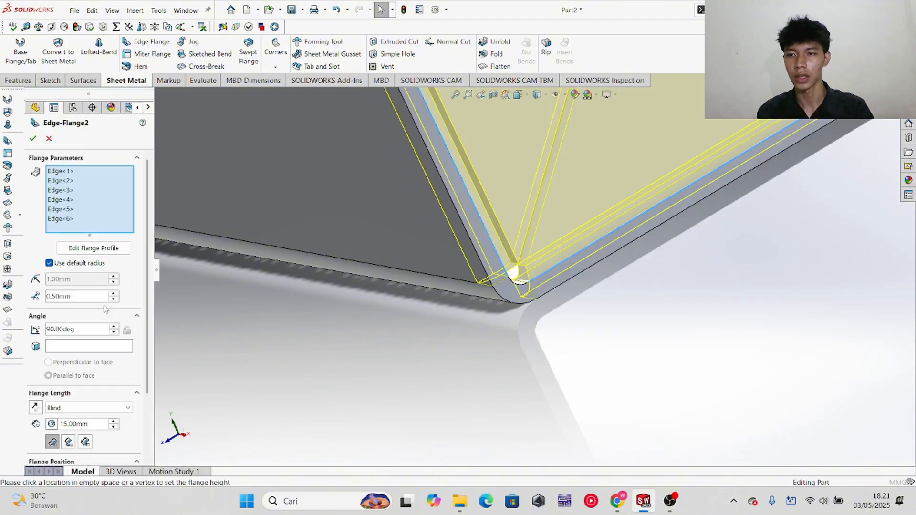
scroll(93, 375, "down", 3)
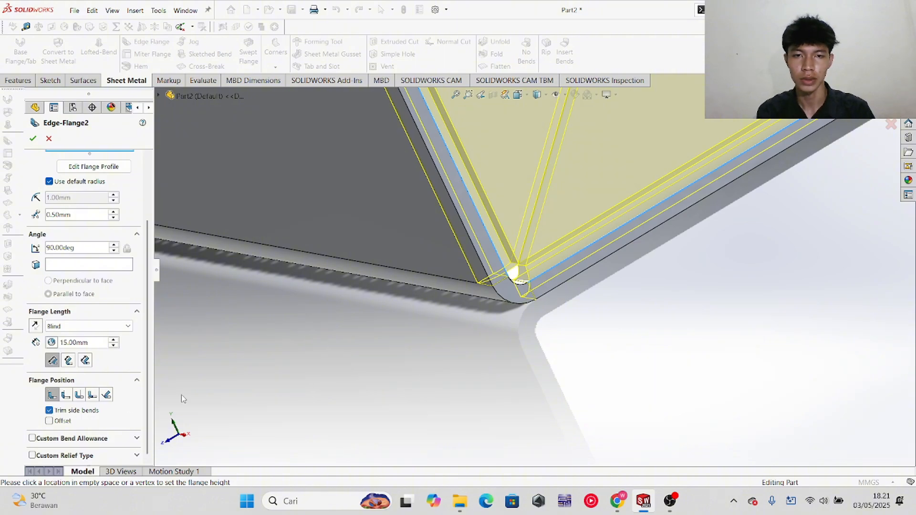
middle_click_drag(387, 374, 567, 314)
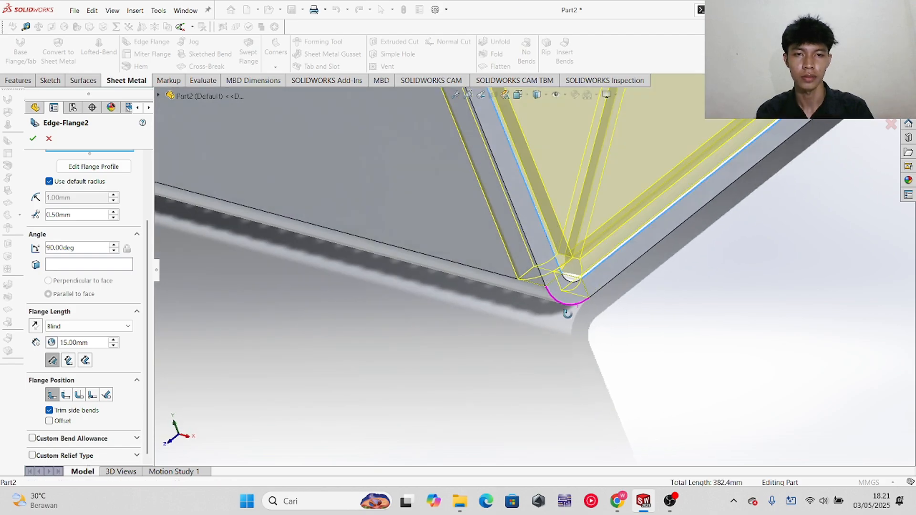
left_click(33, 138)
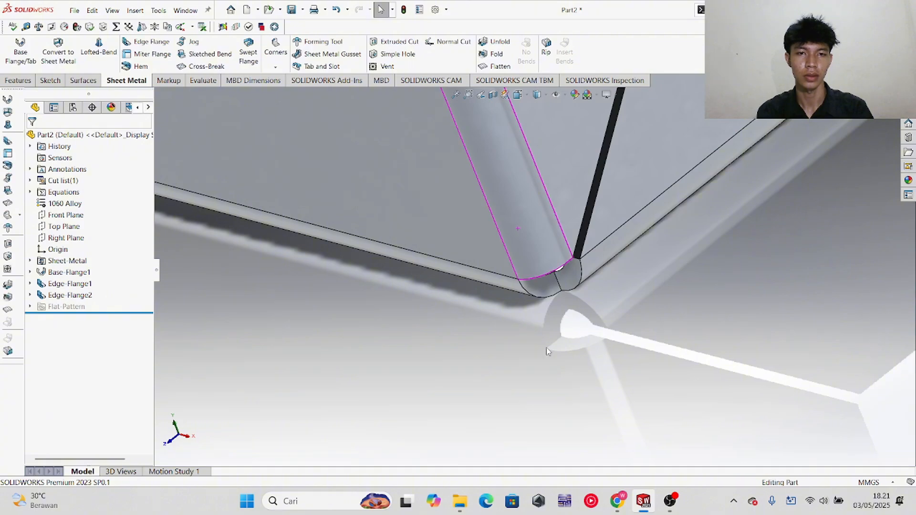
- Inspect the trimmed corners and end flanges from several angles, and compare them with the drawing and isometric views in the Chrome PDF
middle_click_drag(546, 347, 583, 288)
scroll(620, 251, "up", 8)
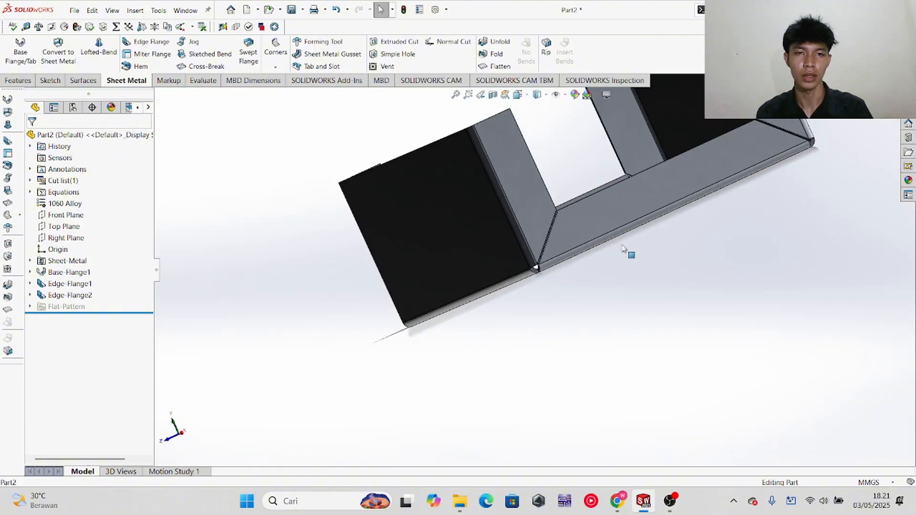
scroll(622, 248, "up", 5)
middle_click_drag(601, 255, 573, 244)
scroll(562, 239, "down", 8)
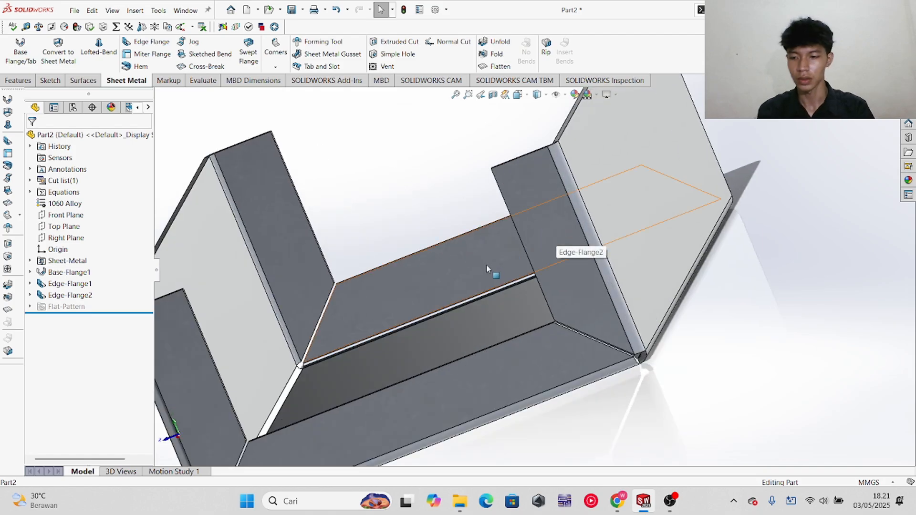
key("super+Tab")
left_click(382, 143)
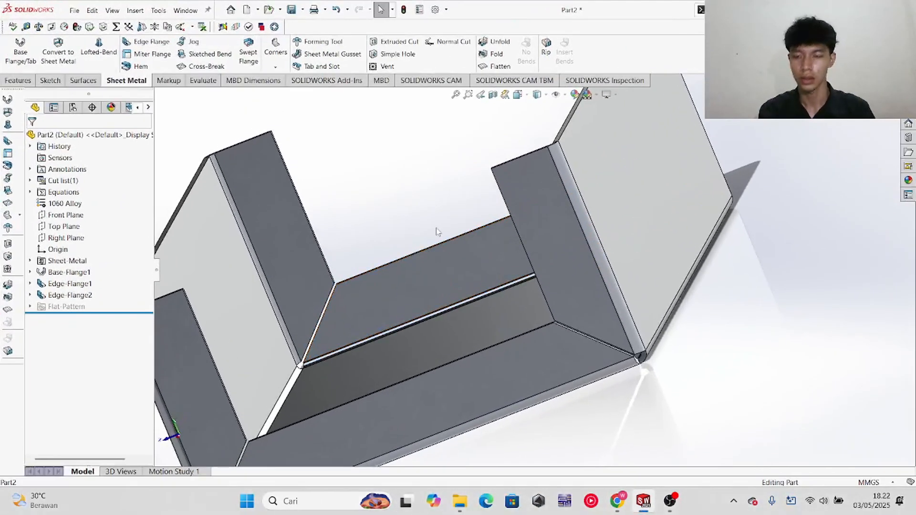
key("alt+Tab")
scroll(479, 260, "down", 3)
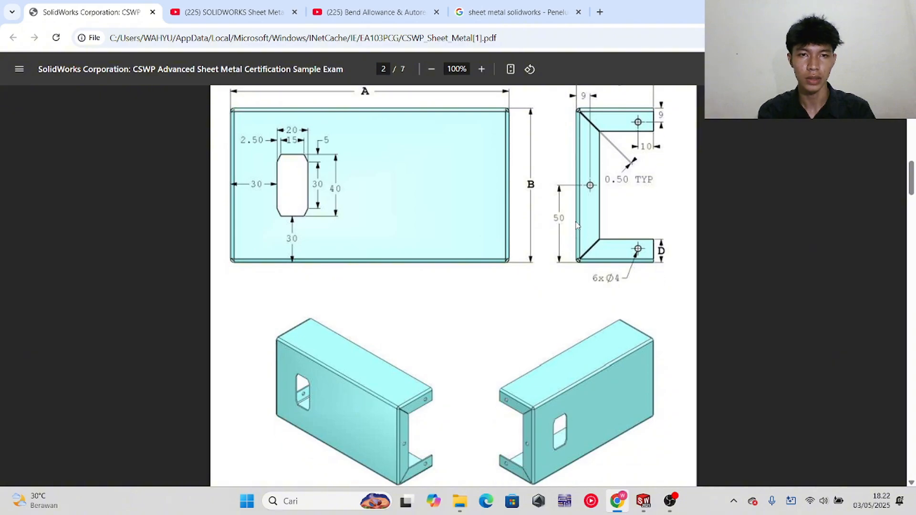
scroll(582, 224, "up", 3)
scroll(581, 300, "down", 4)
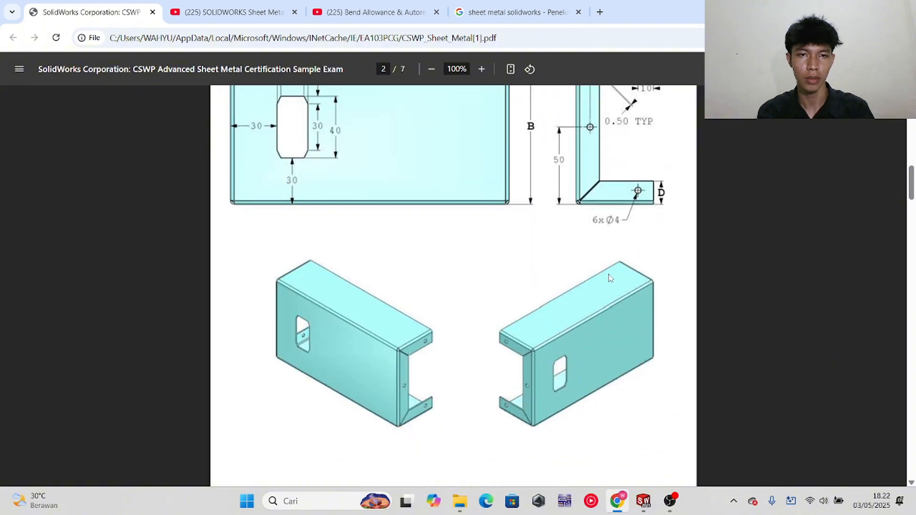
- Check the side view in the Chrome PDF, return to SOLIDWORKS, and start a sketch on the end flange's outer face
scroll(617, 225, "up", 3)
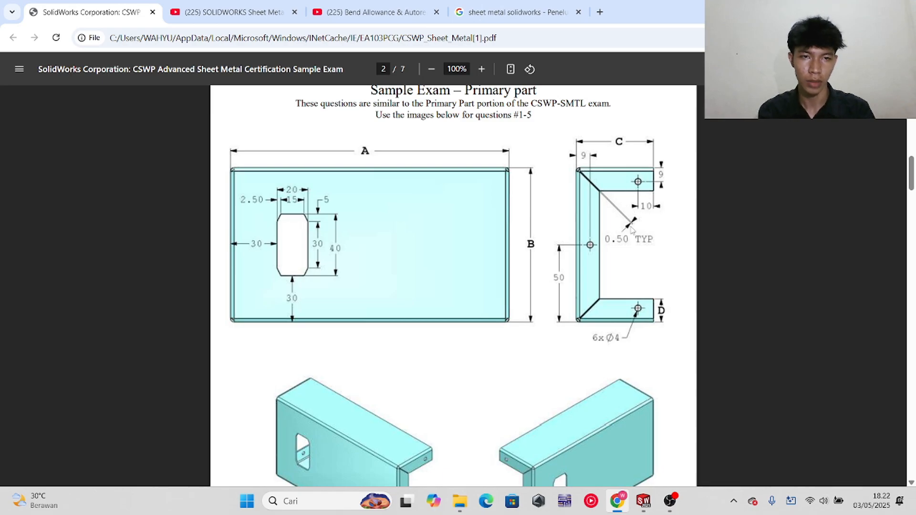
key("alt+Tab")
right_click(546, 253)
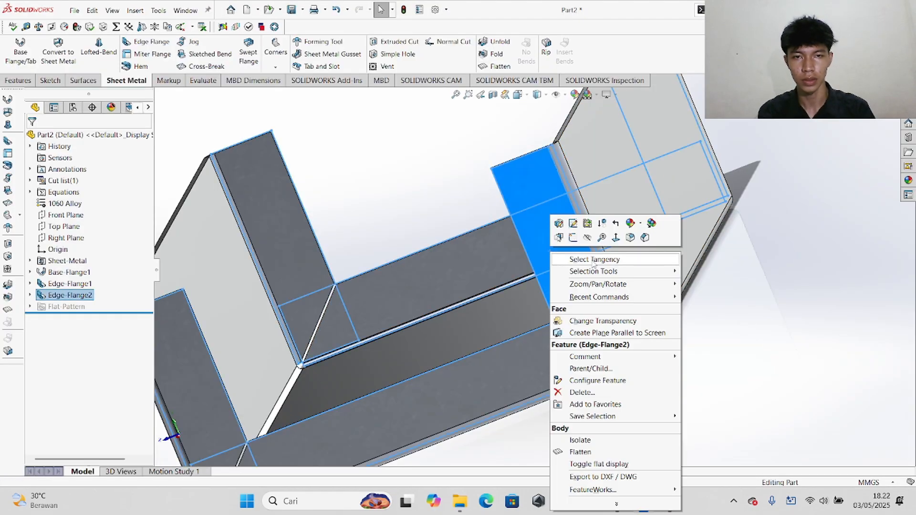
left_click(568, 239)
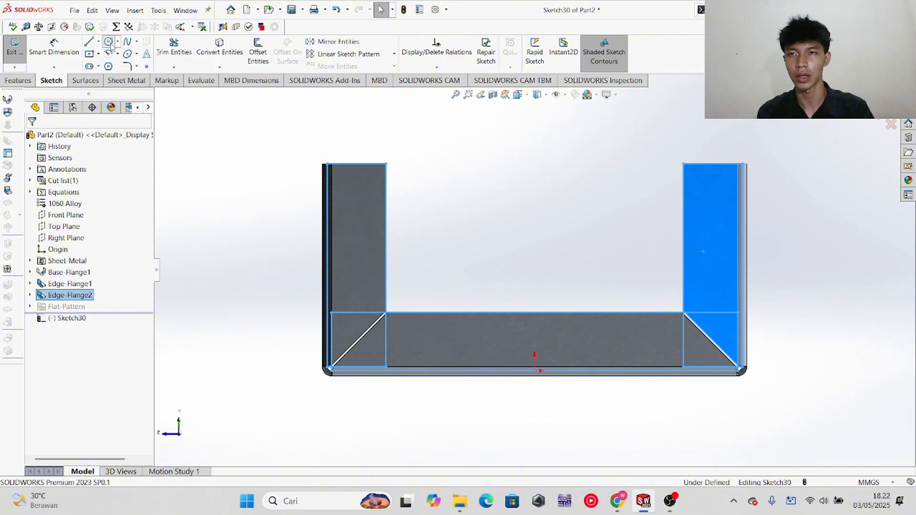
- Sketch three circles with radii of about 1.75, 2.8 and 2.3 mm: two level on the side legs, one centred above the origin on the connecting flange
key("alt+Tab")
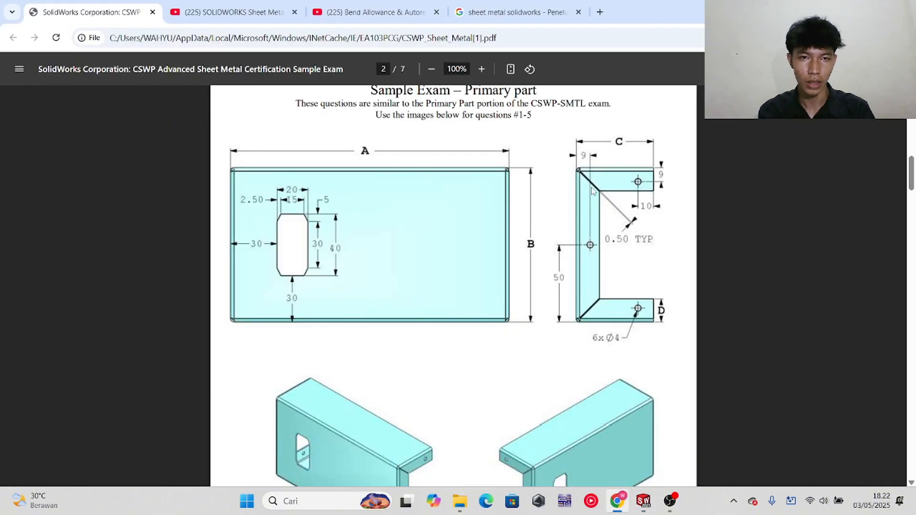
key("alt+Tab")
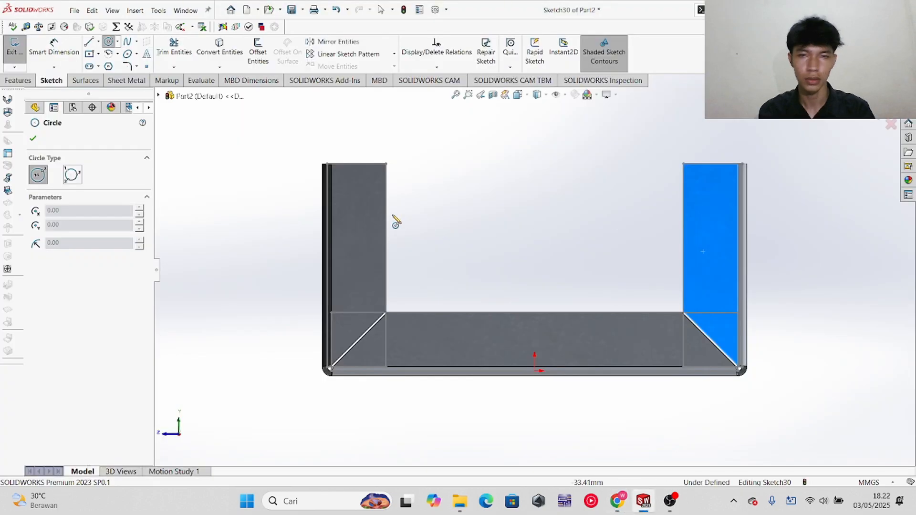
left_click(353, 194)
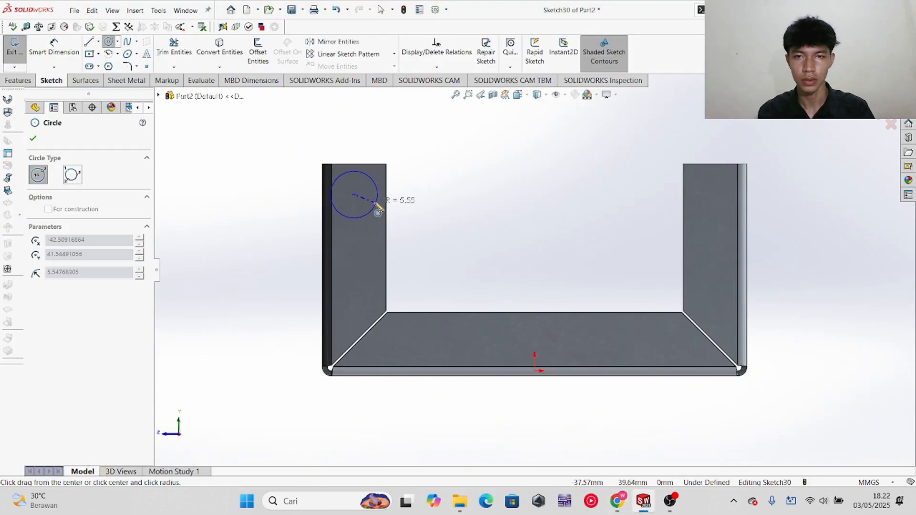
left_click(358, 200)
left_click(715, 194)
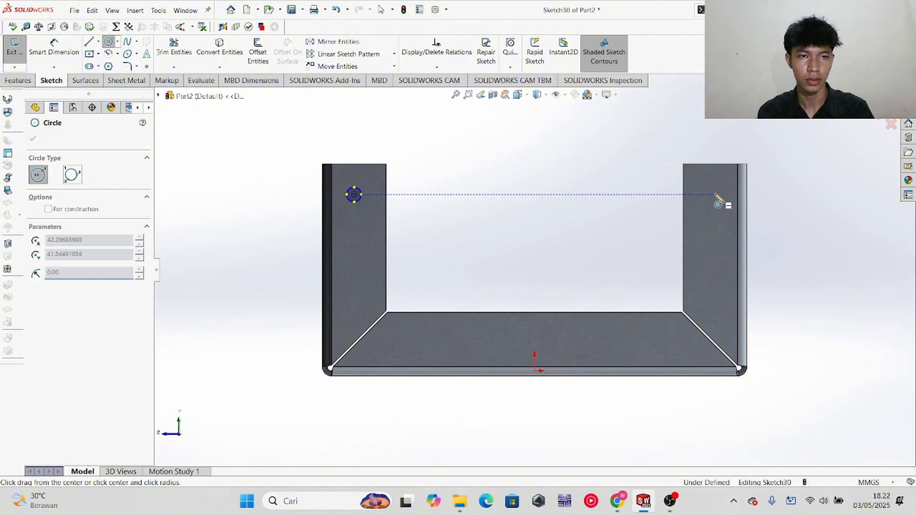
left_click(723, 203)
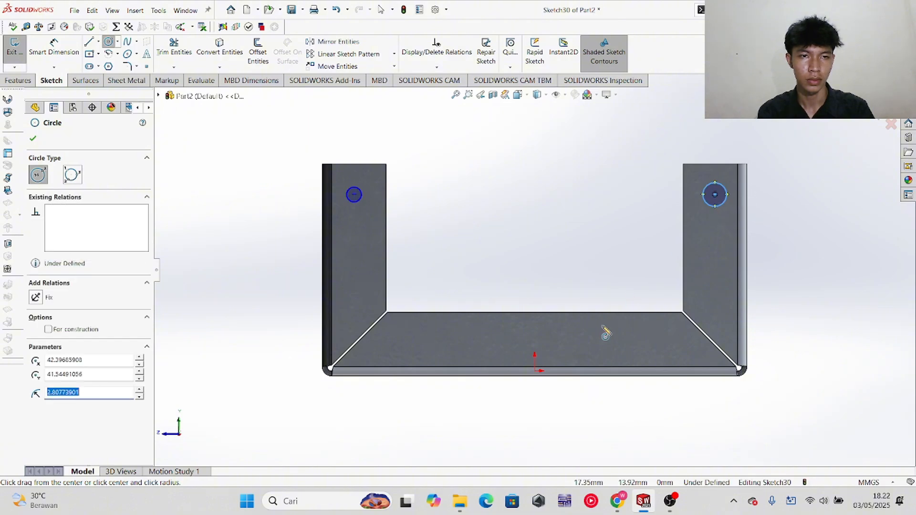
left_click(535, 334)
left_click(543, 341)
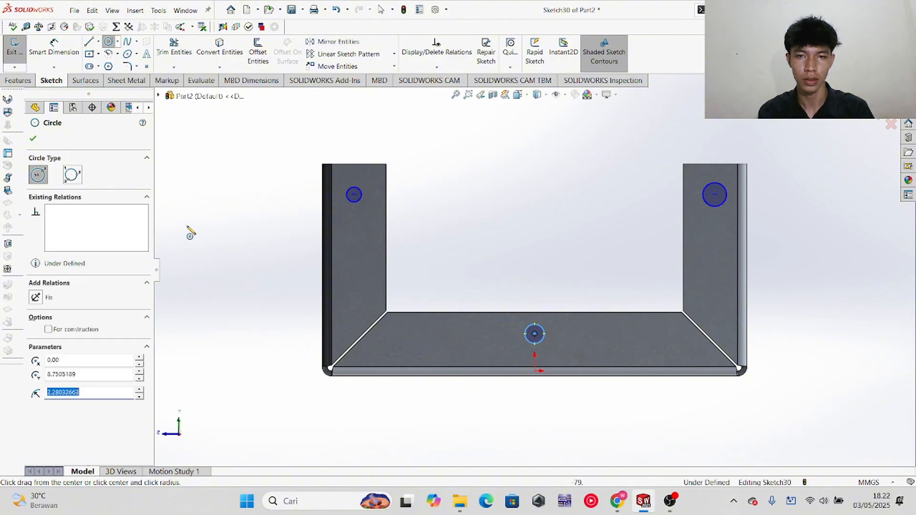
left_click(33, 138)
key("alt+Tab")
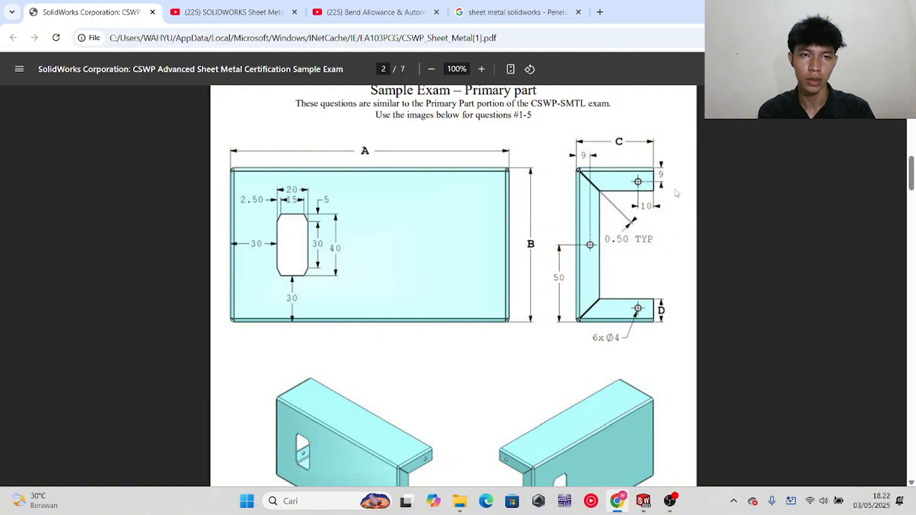
key("alt+Tab")
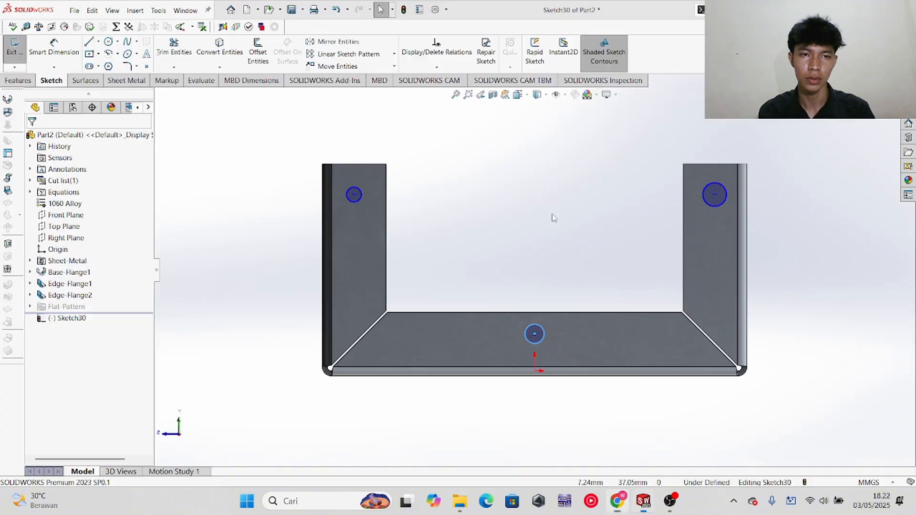
left_click(54, 48)
left_click(355, 196)
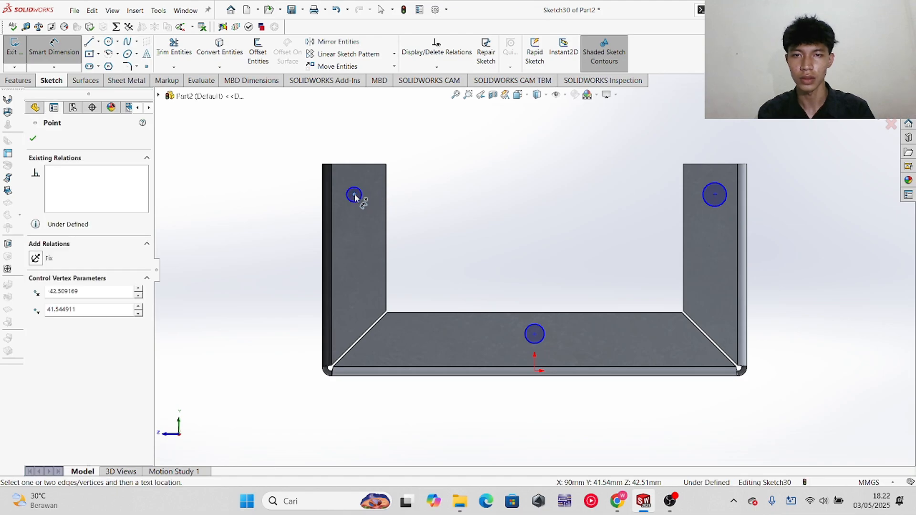
left_click(34, 139)
key("Escape")
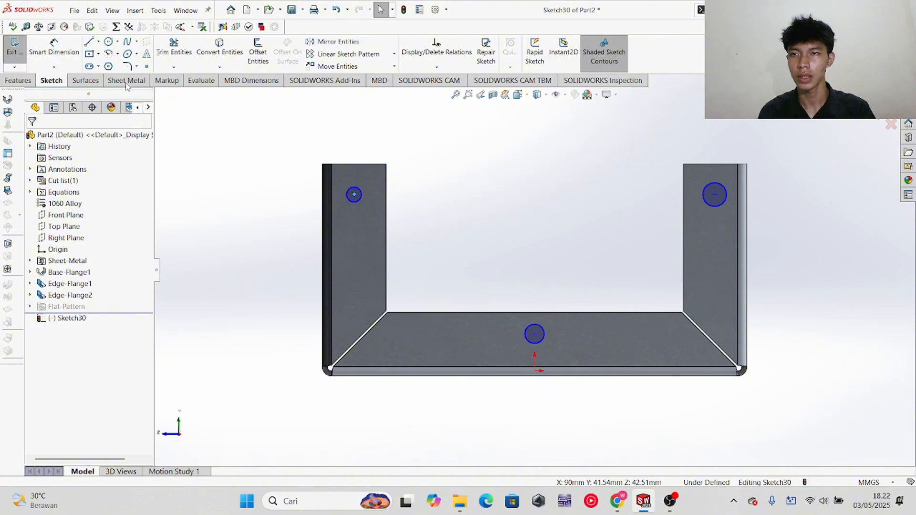
- Add an Equal relation between the three hole circles on the end flanges
left_click(354, 195)
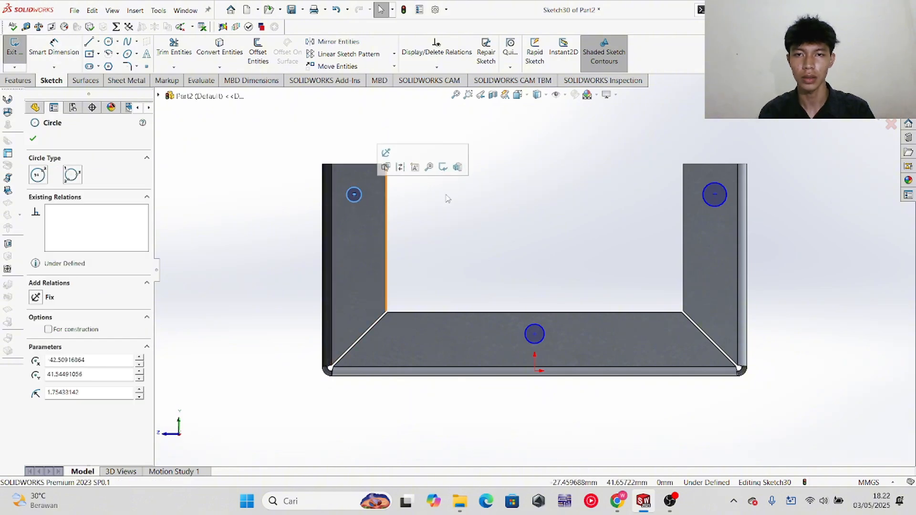
left_click(702, 197, "ctrl")
left_click(539, 335)
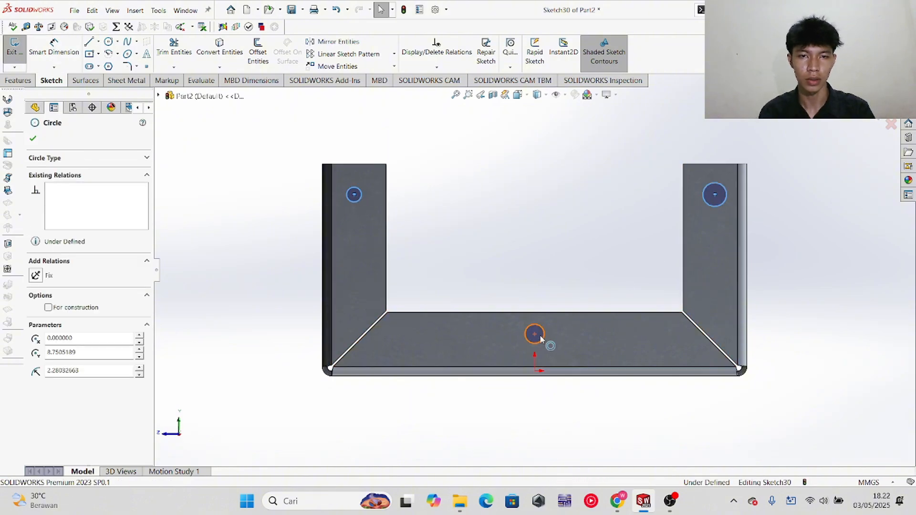
left_click(540, 335, "ctrl")
left_click(55, 346)
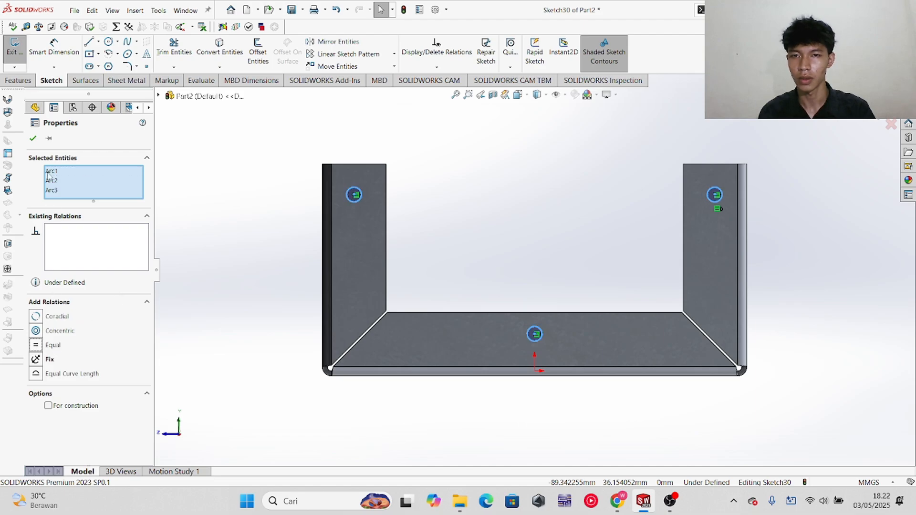
left_click(32, 139)
- Check the hole size in the Chrome PDF, return to SOLIDWORKS, and dimension the left leg's circle to a 4 mm diameter
left_click(54, 48)
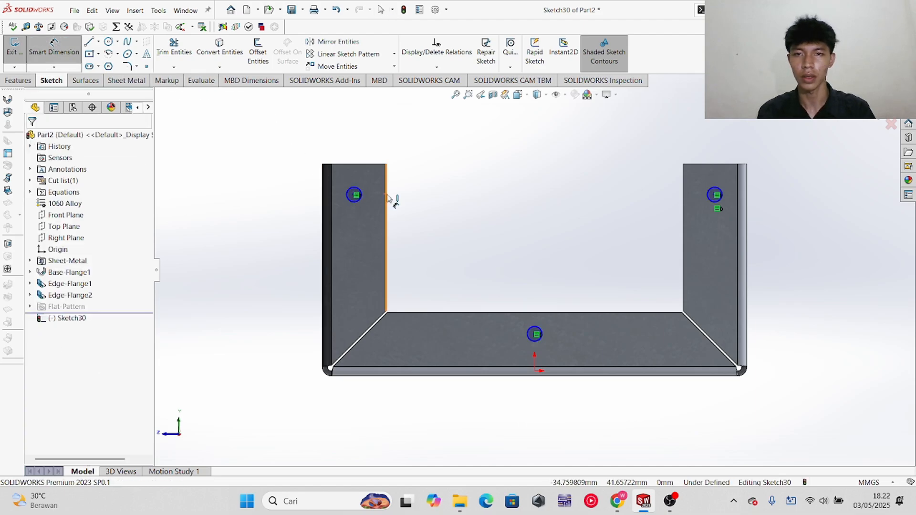
key("alt+Tab")
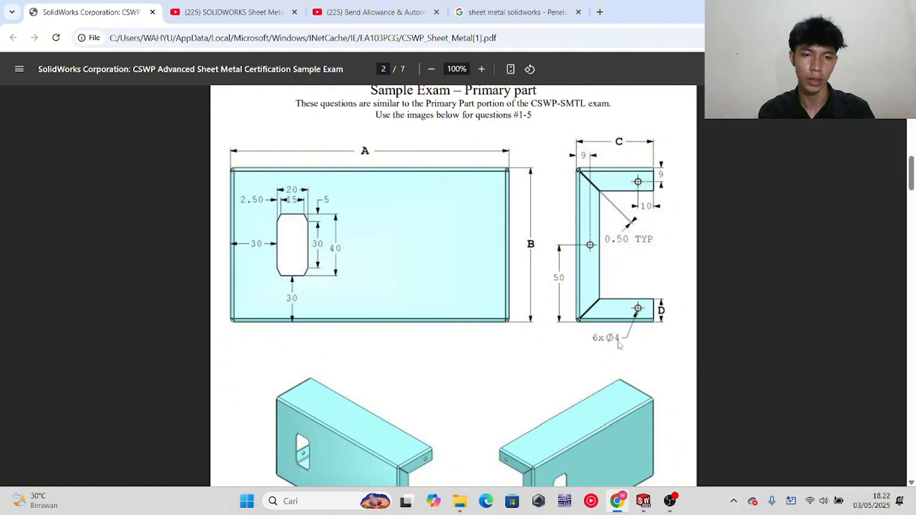
key("alt+Tab")
left_click(359, 194)
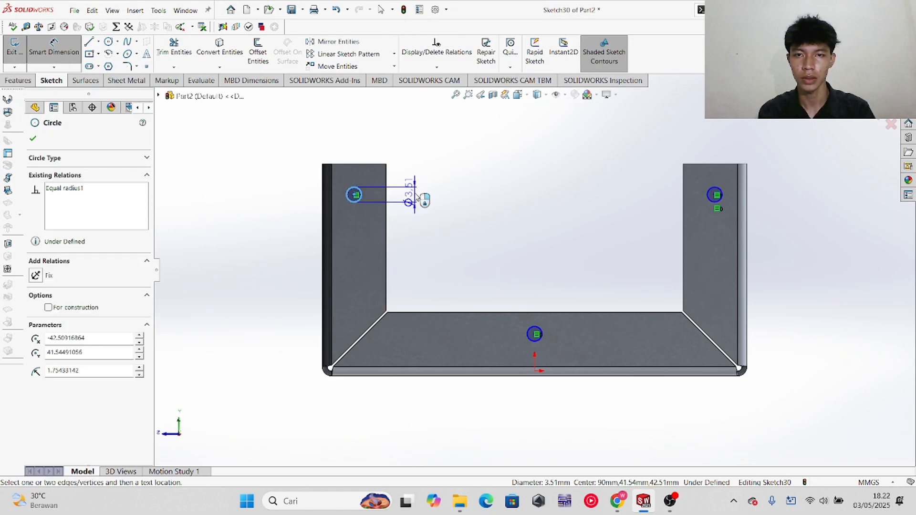
left_click(416, 197)
type("4")
key("Return")
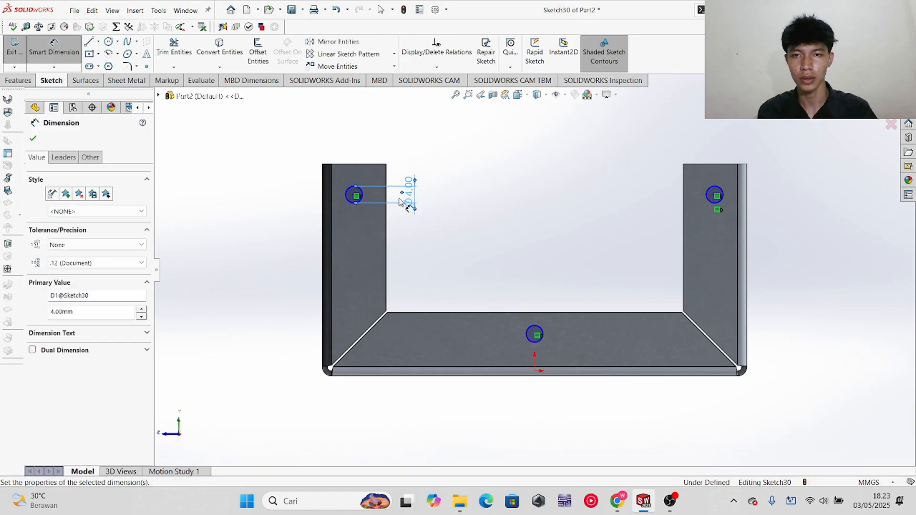
- Check the hole position in the Chrome PDF, return to SOLIDWORKS, and dimension the left circle's centre 10 mm from the leg's free end
key("alt+Tab")
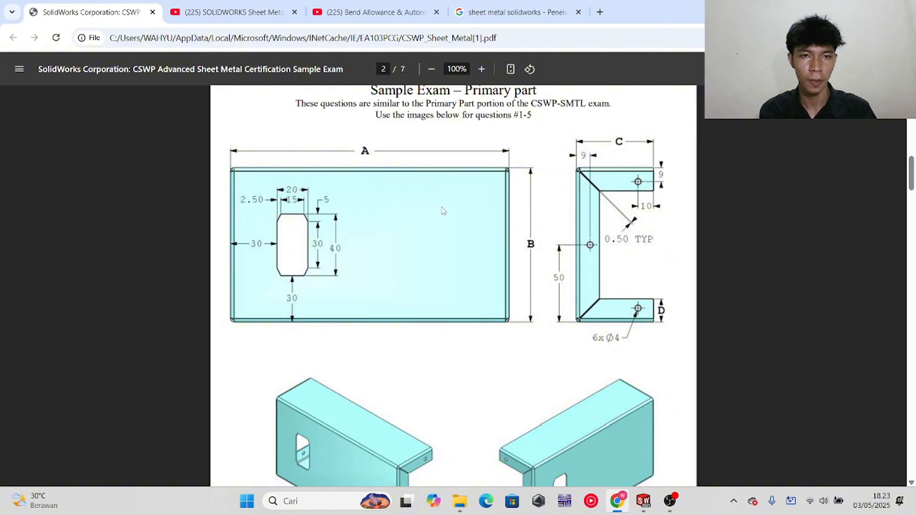
key("alt+Tab")
key("alt+Tab")
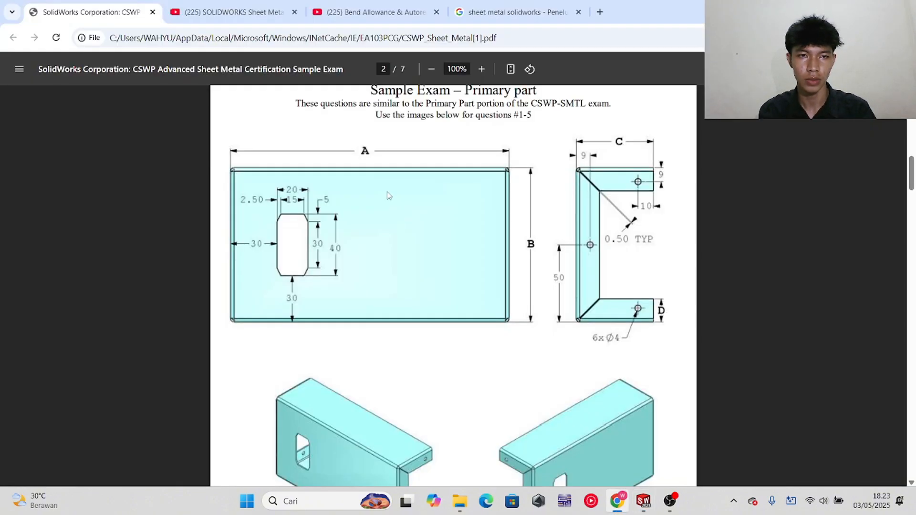
key("alt+Tab")
scroll(352, 189, "up", 5)
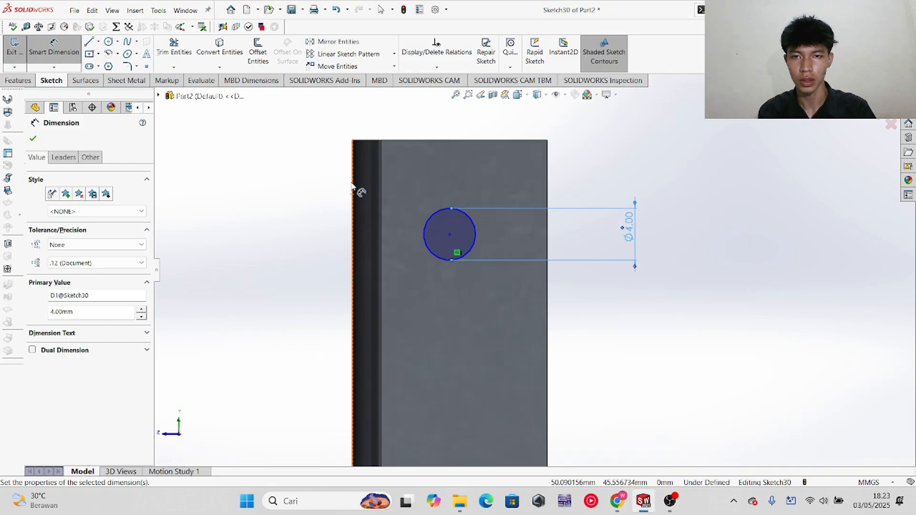
scroll(352, 186, "up", 2)
left_click(517, 272)
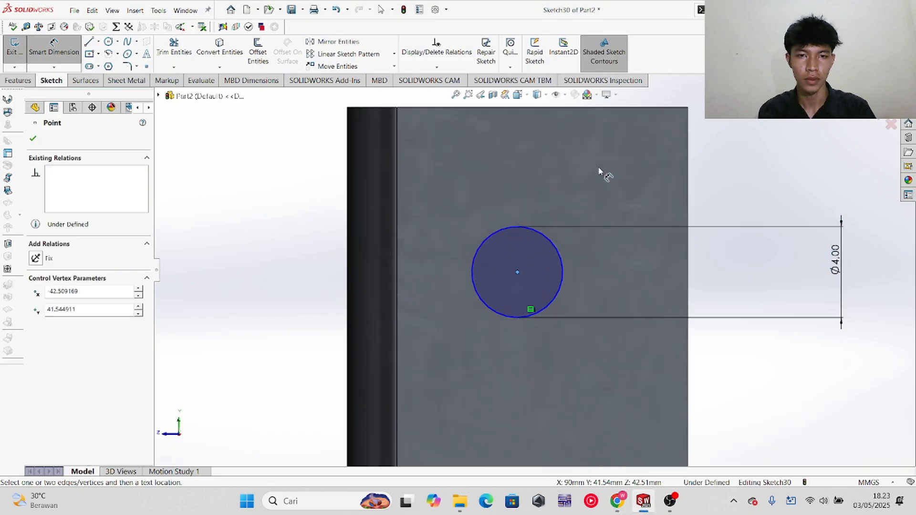
left_click(605, 108)
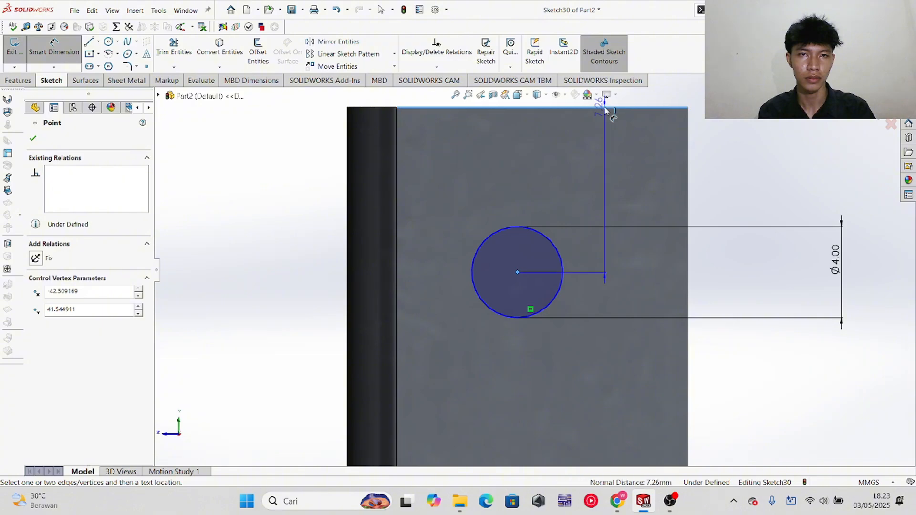
left_click(796, 164)
type("10")
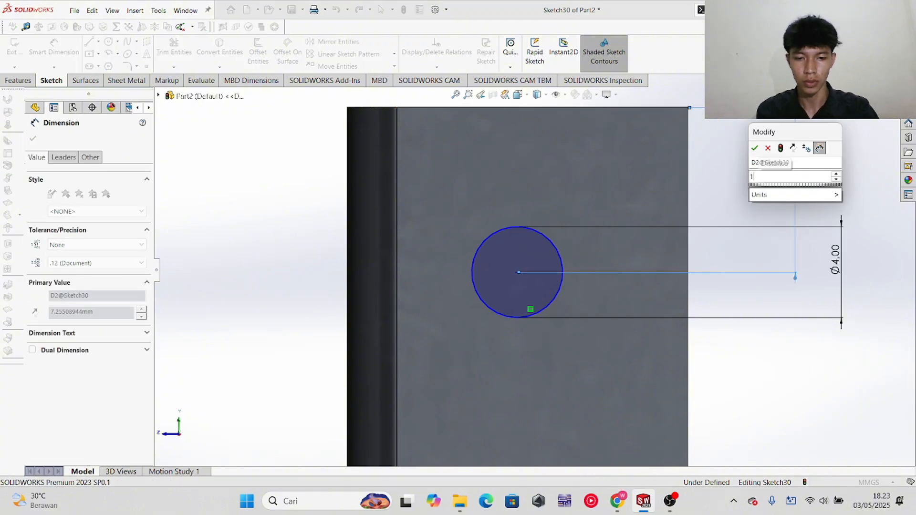
key("Return")
- Check the side view in the Chrome PDF, return to SOLIDWORKS, and dimension the left circle's centre 9 mm from the leg's outer edge
key("alt+Tab")
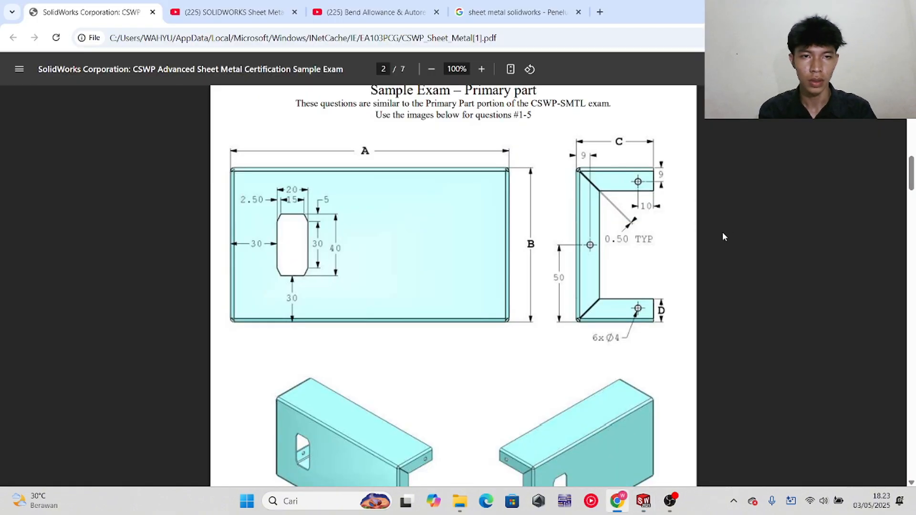
scroll(662, 172, "down", 1)
scroll(667, 160, "up", 1)
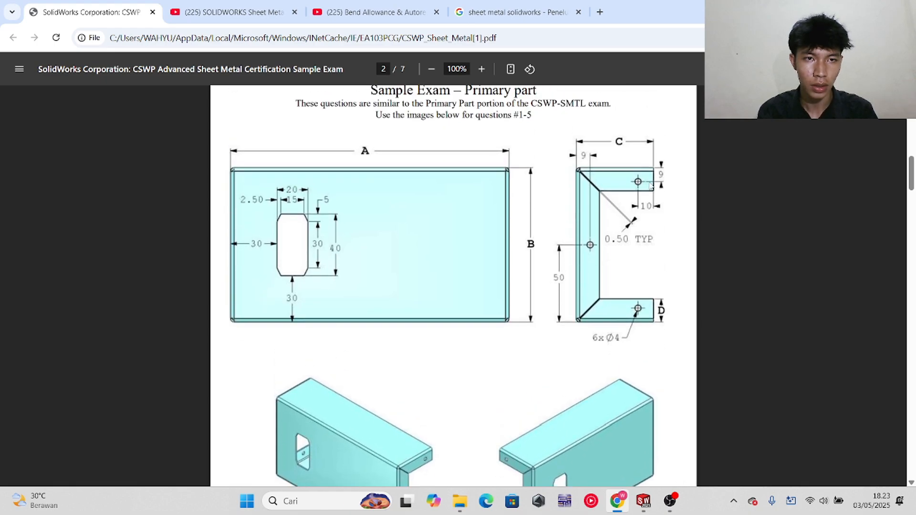
key("alt+Tab")
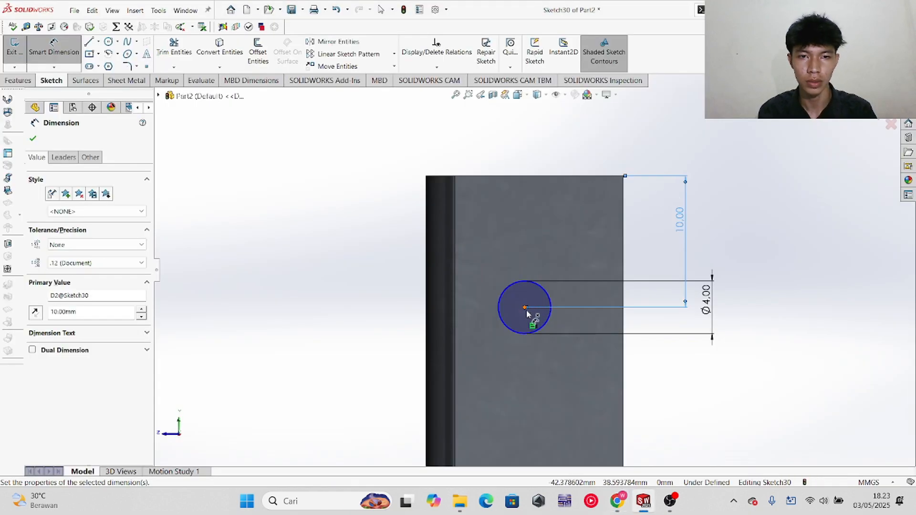
key("Escape")
left_click(426, 216)
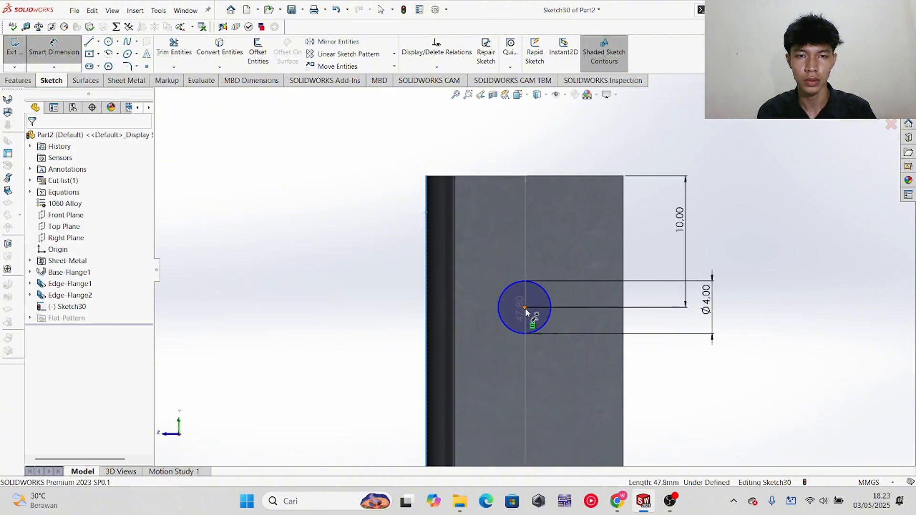
left_click(524, 307)
left_click(519, 122)
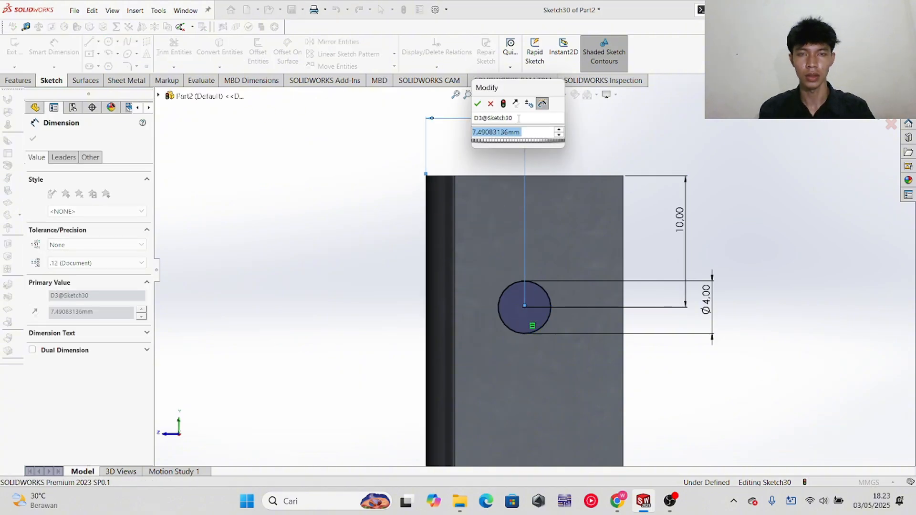
type("9")
key("Return")
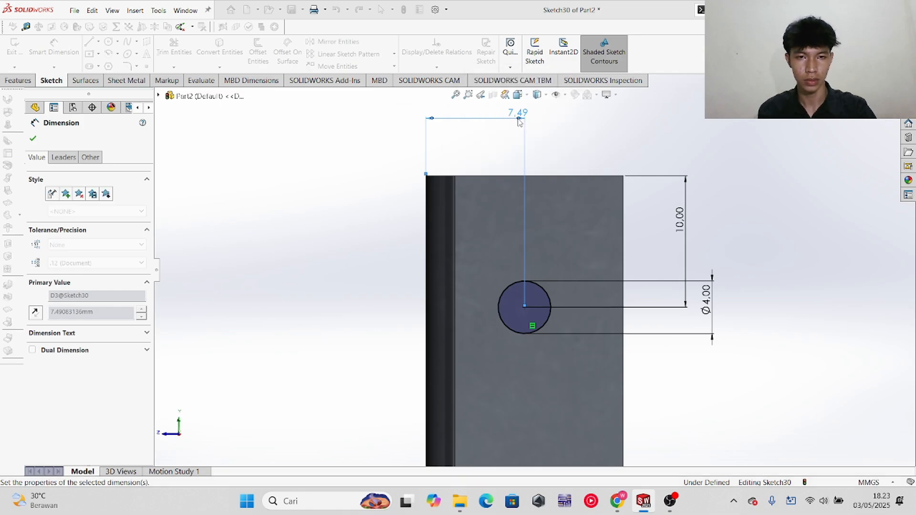
- Compare the hole sketch with the side view in the Chrome PDF, return to SOLIDWORKS, and finish dimensioning
scroll(525, 149, "up", 3)
key("alt+Tab")
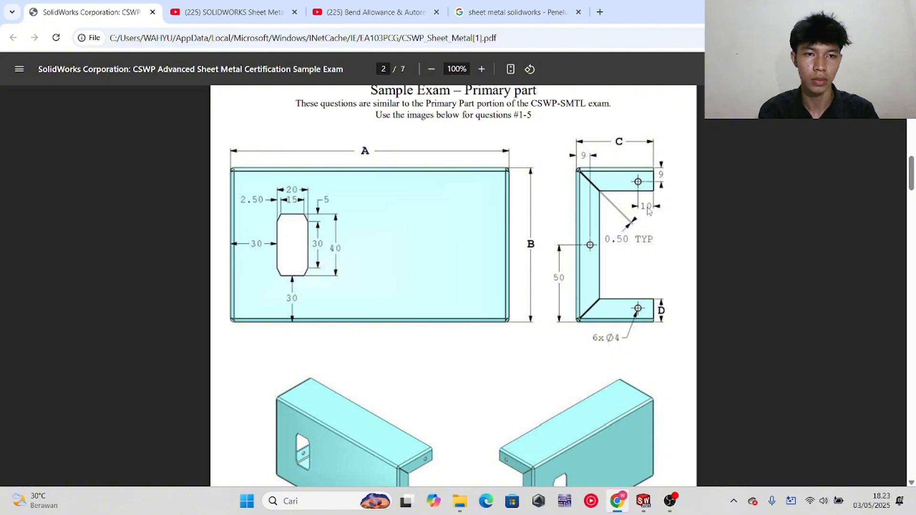
key("alt+Tab")
scroll(655, 296, "up", 3)
scroll(667, 269, "down", 3)
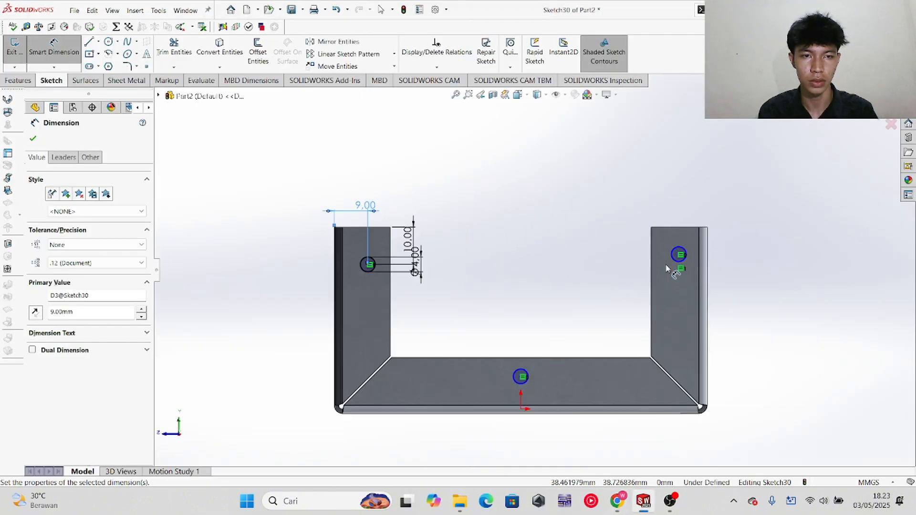
scroll(667, 269, "down", 3)
left_click(33, 138)
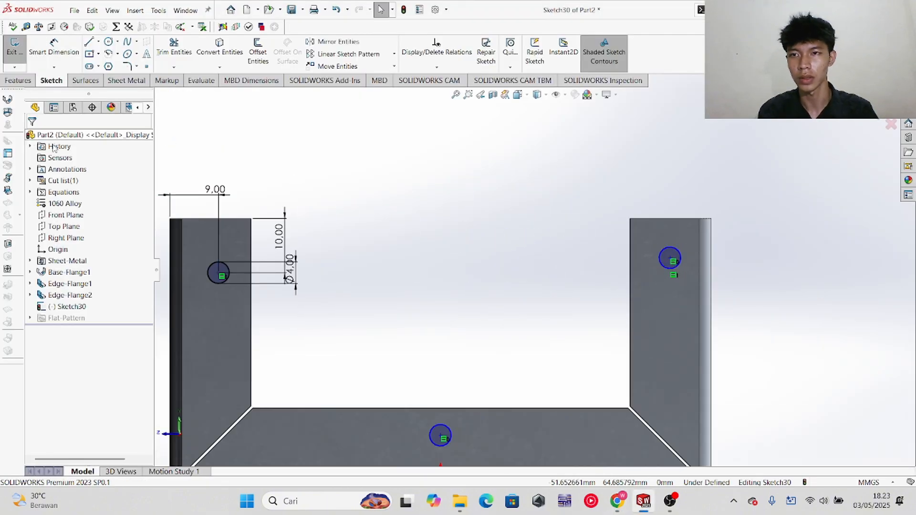
- Add a horizontal relation between the centres of the left and right legs' circles
scroll(549, 262, "up", 3)
scroll(611, 286, "down", 3)
scroll(606, 287, "down", 2)
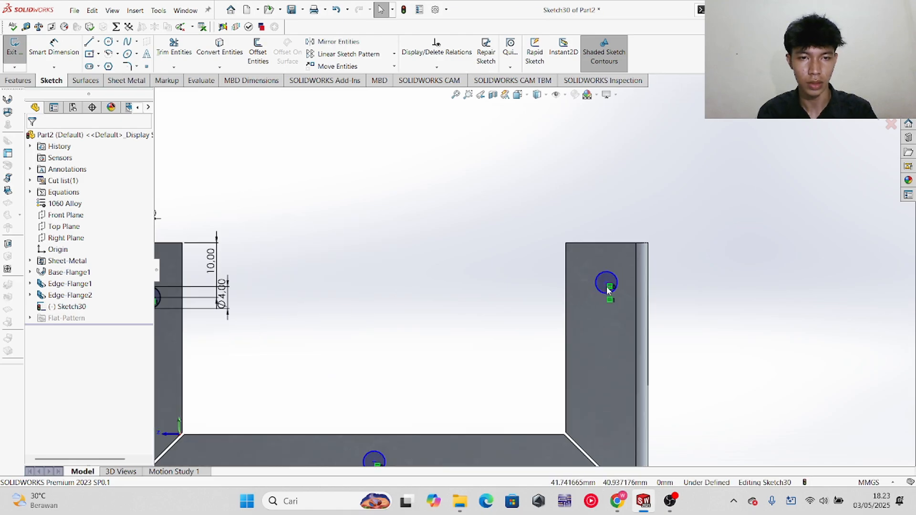
scroll(604, 285, "down", 1)
left_click(603, 285)
scroll(518, 298, "up", 3)
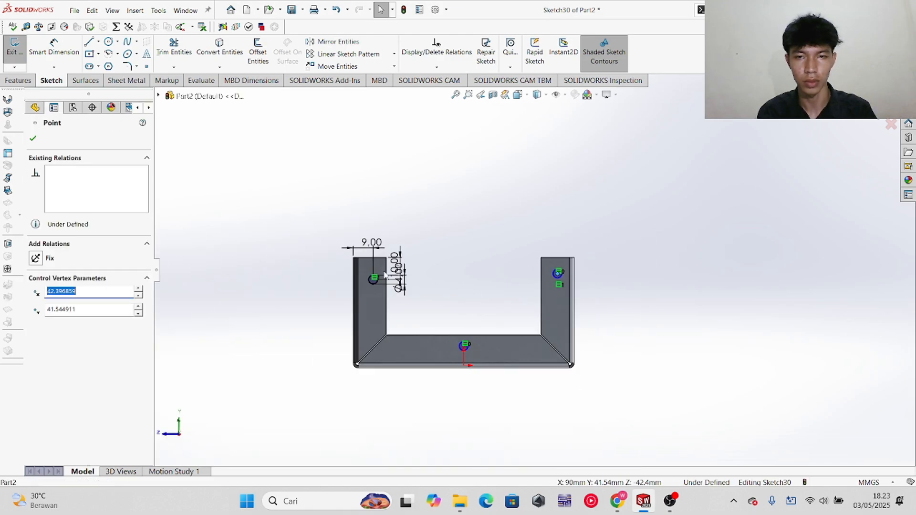
scroll(391, 285, "down", 3)
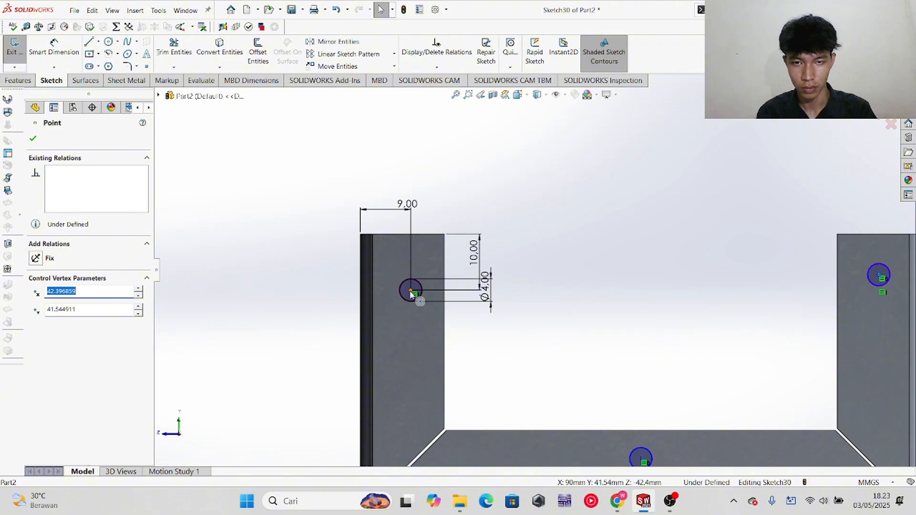
left_click(411, 291, "ctrl")
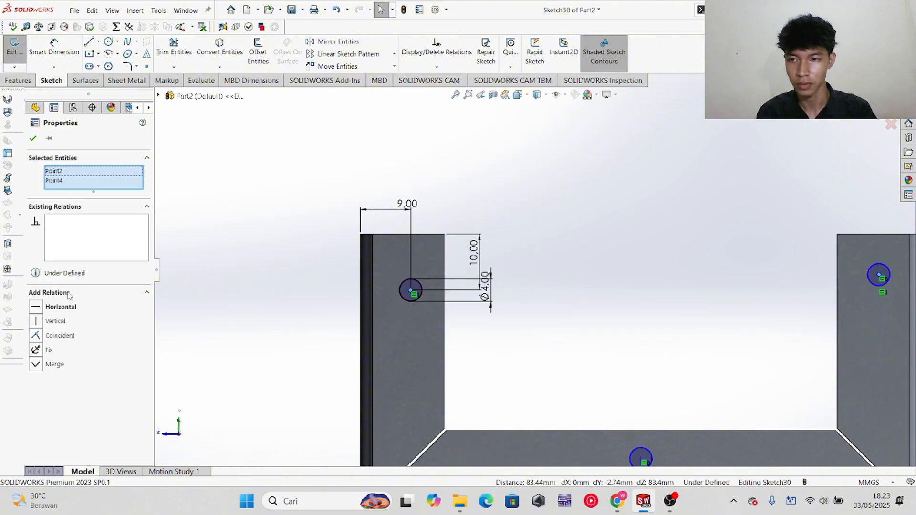
left_click(59, 307)
left_click(33, 139)
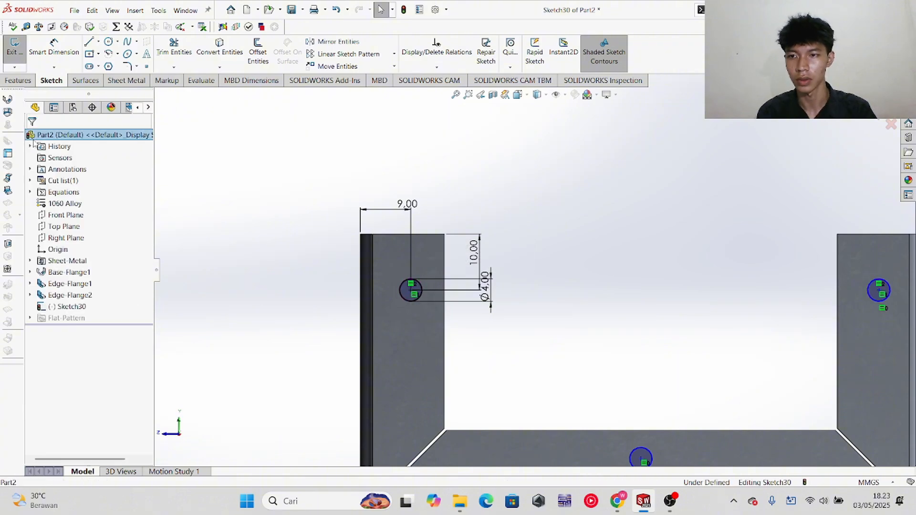
- Dimension the right circle's centre 9 mm from the right leg's outer edge and finish dimensioning
scroll(806, 253, "up", 3)
scroll(793, 289, "down", 3)
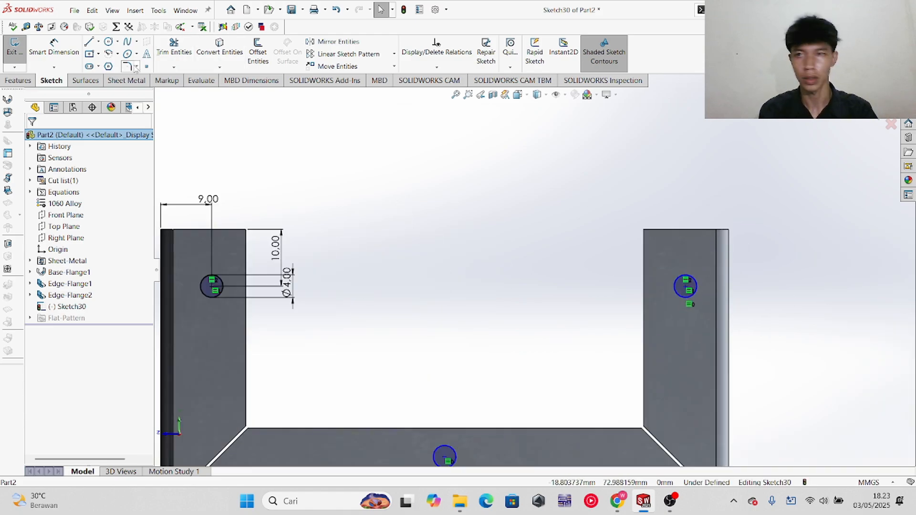
left_click(54, 46)
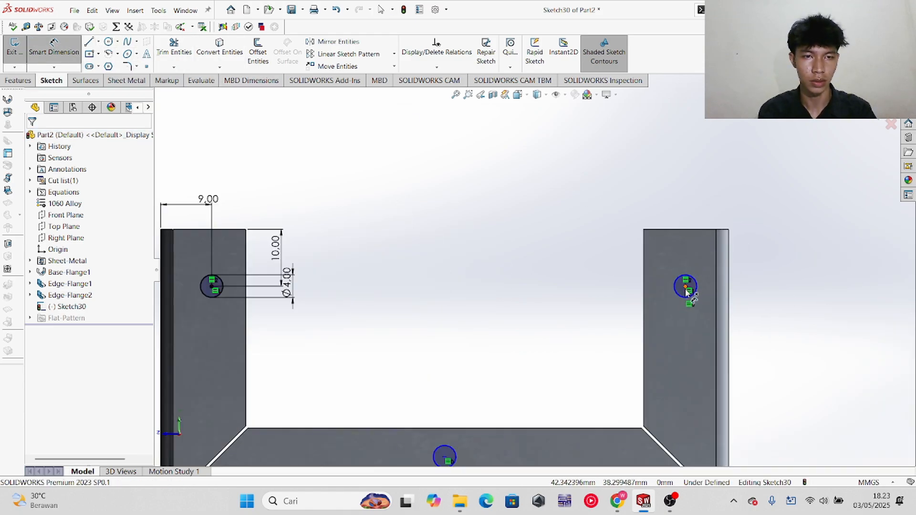
left_click(685, 288)
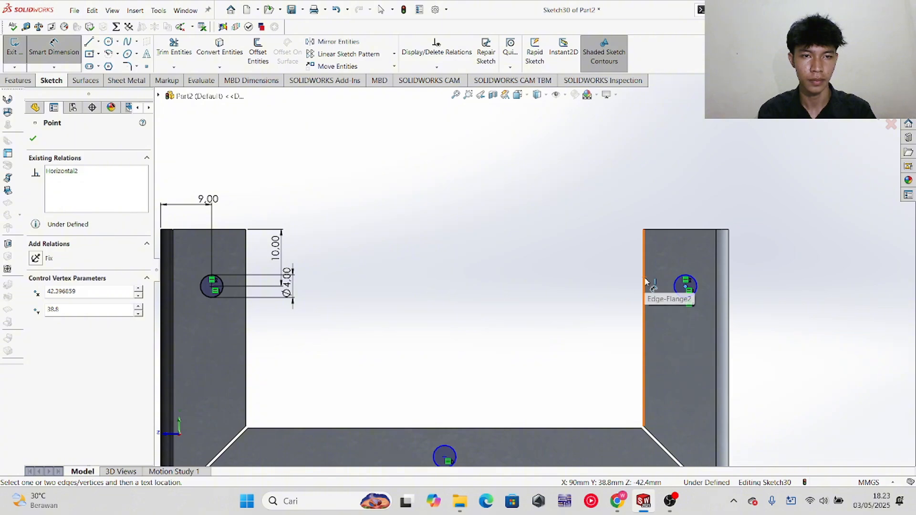
left_click(730, 278)
left_click(708, 187)
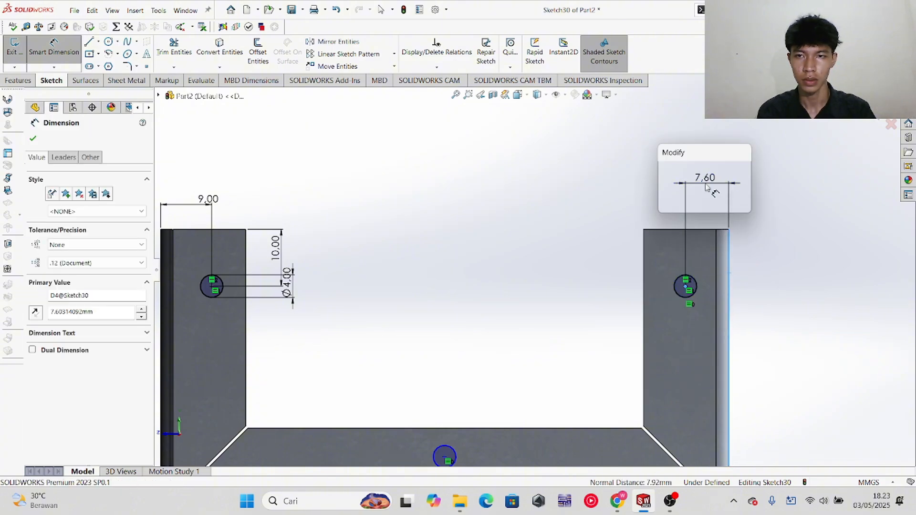
type("9")
key("Return")
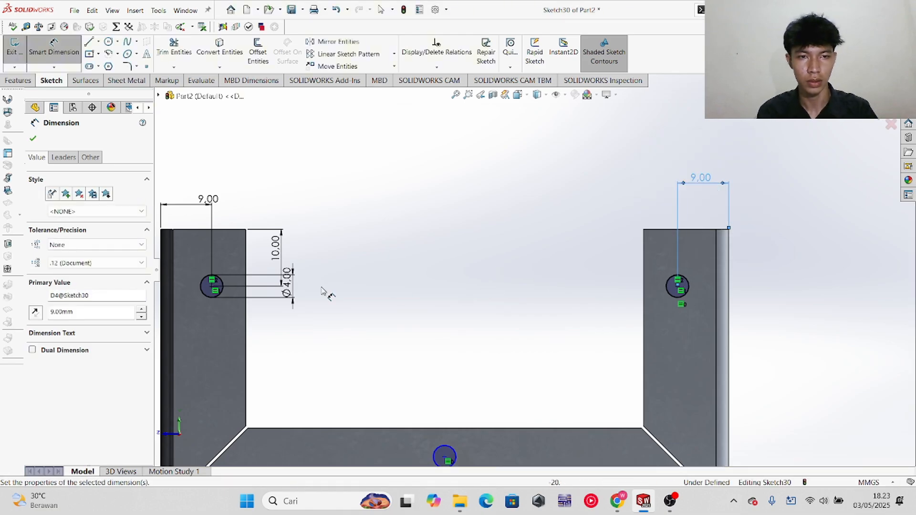
key("Escape")
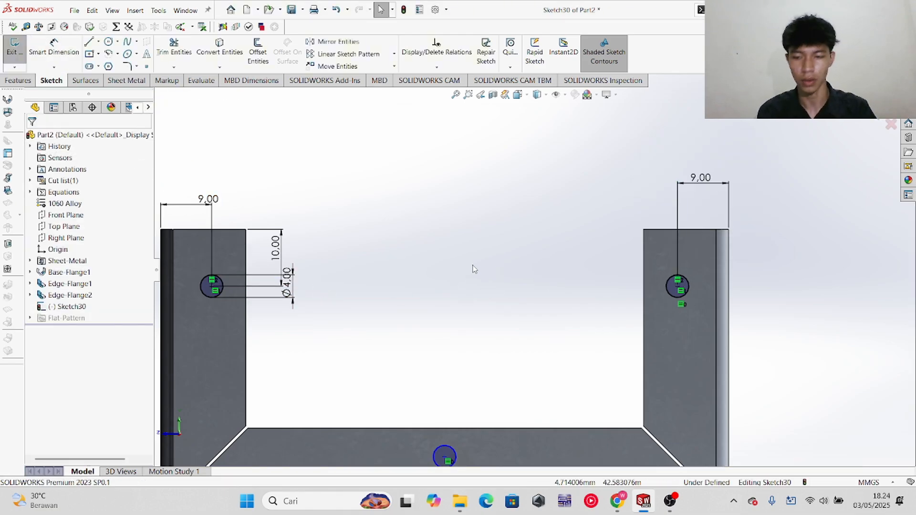
- Check the side view in the Chrome PDF, return to SOLIDWORKS, and dimension the middle circle's centre 50 mm from the right leg's outer edge
scroll(472, 268, "up", 2)
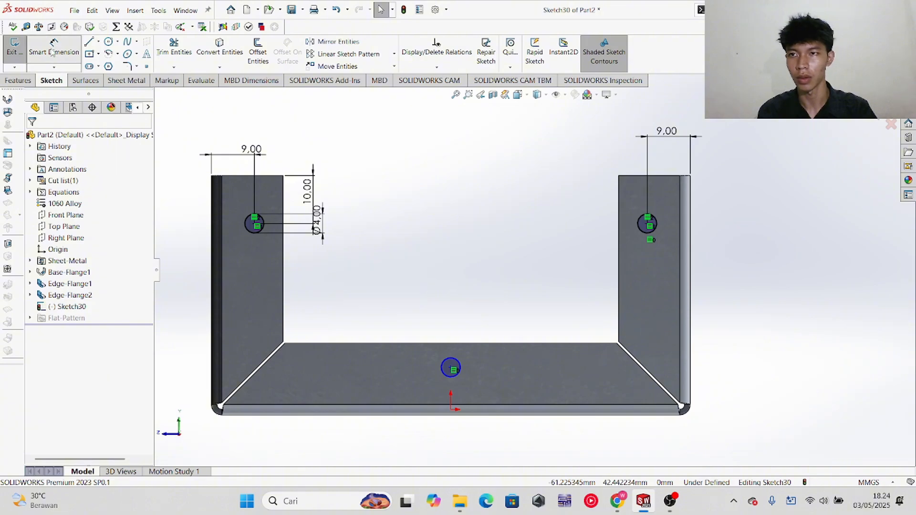
key("alt+Tab")
scroll(568, 268, "down", 1)
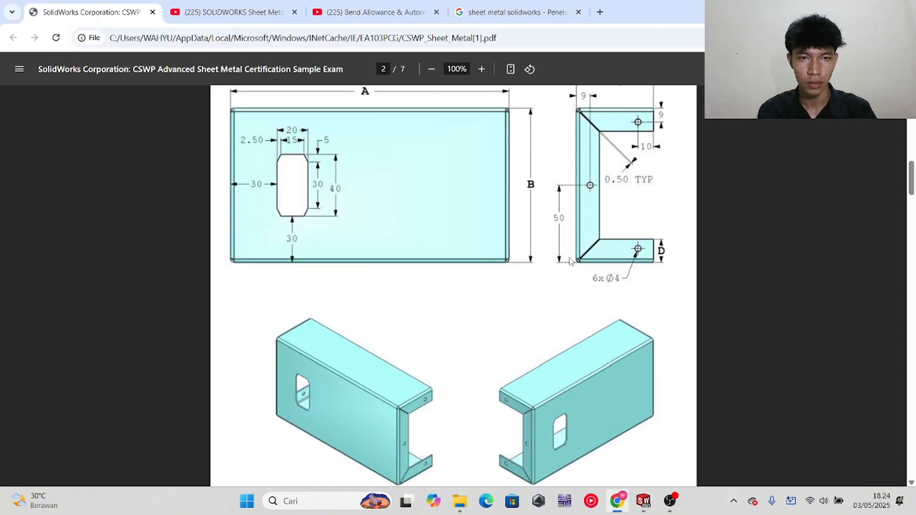
scroll(587, 206, "up", 2)
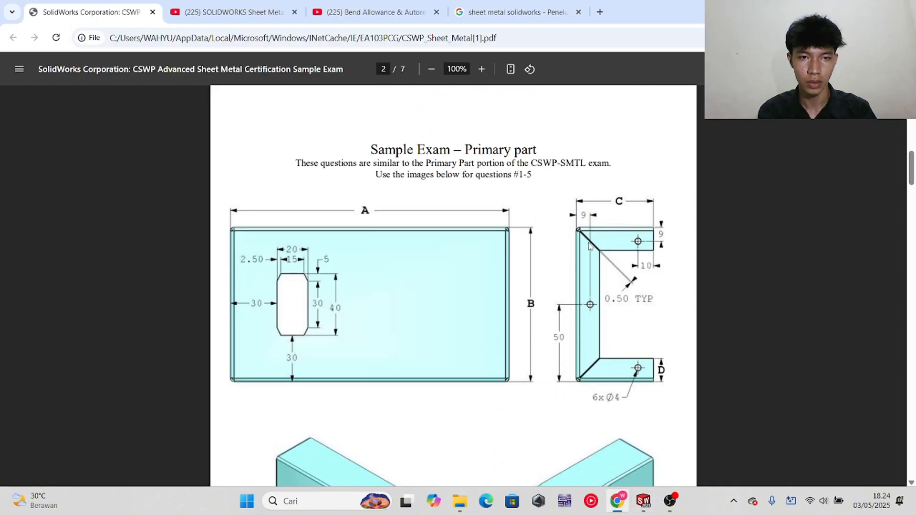
key("alt+Tab")
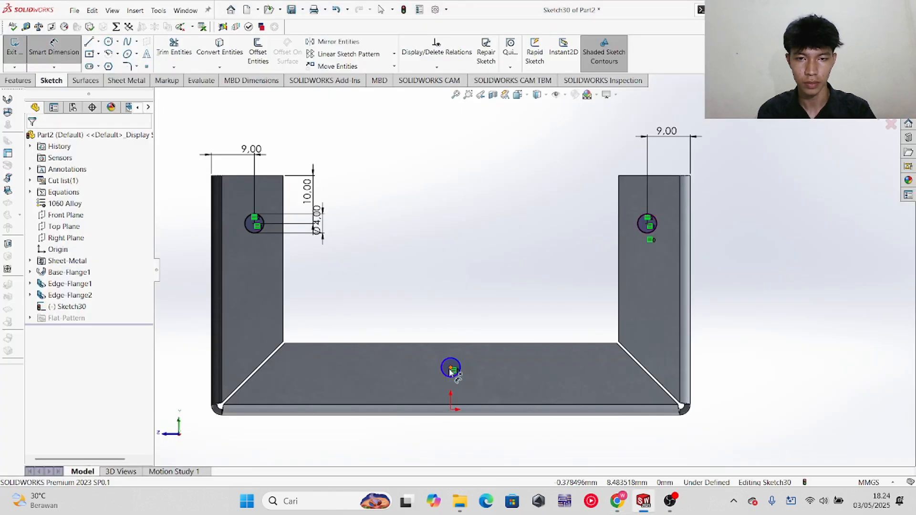
left_click(451, 369)
left_click(688, 384)
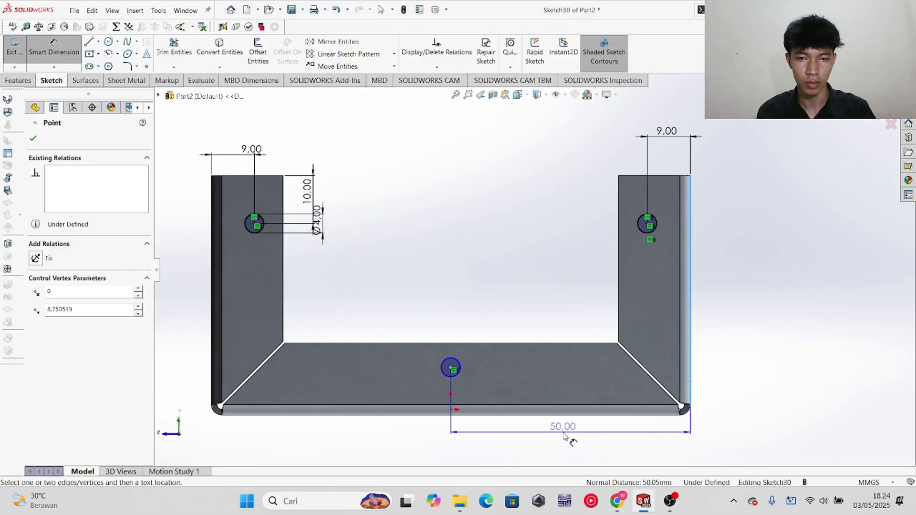
left_click(564, 436)
left_click(523, 418)
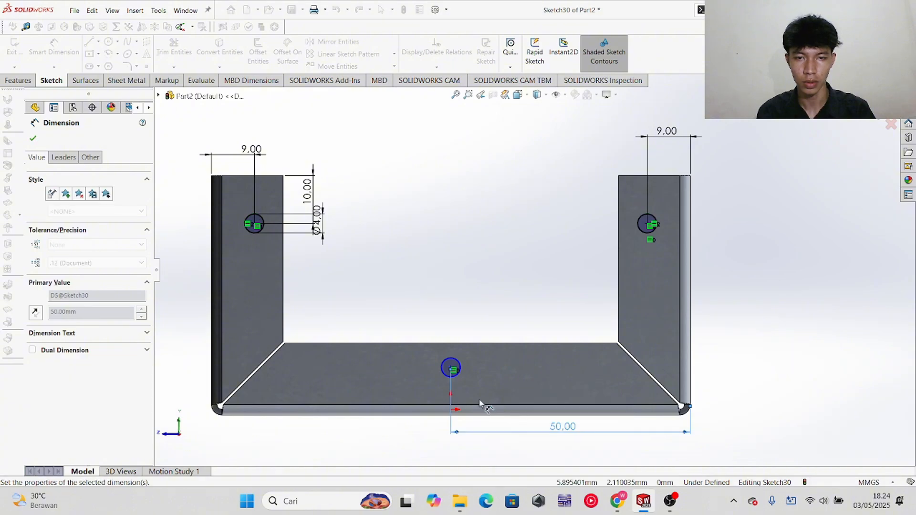
key("alt+Tab")
key("alt+Tab")
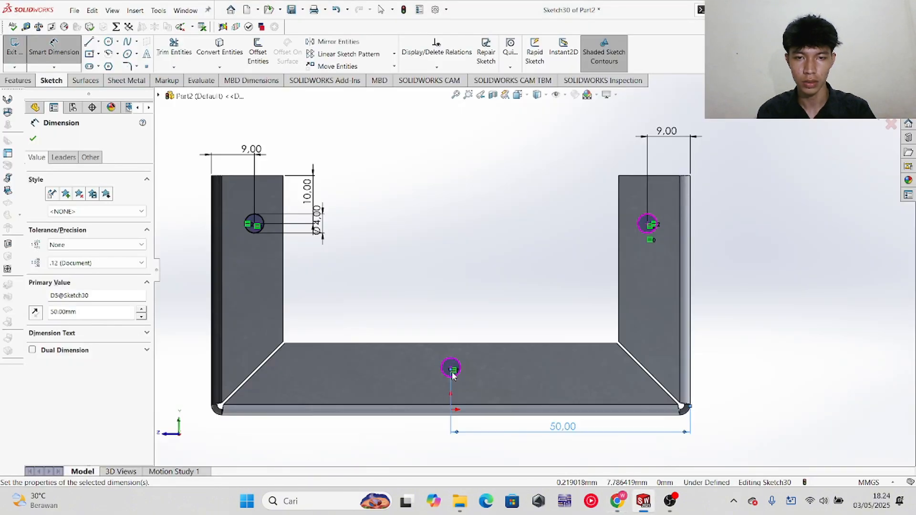
scroll(447, 369, "down", 5)
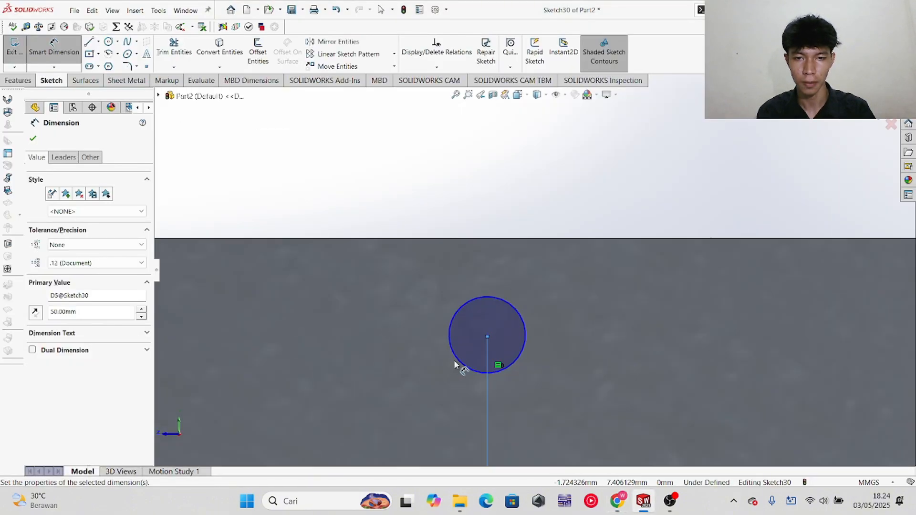
left_click(497, 327)
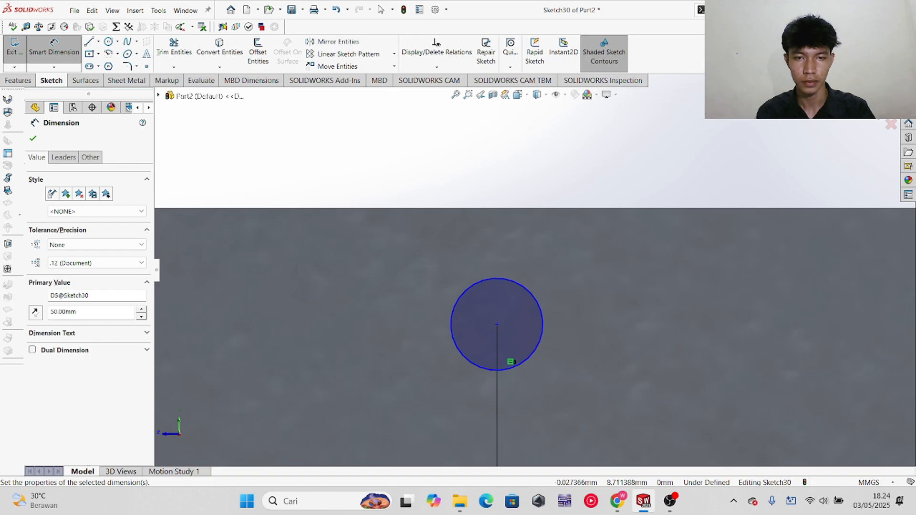
scroll(497, 334, "up", 7)
key("Escape")
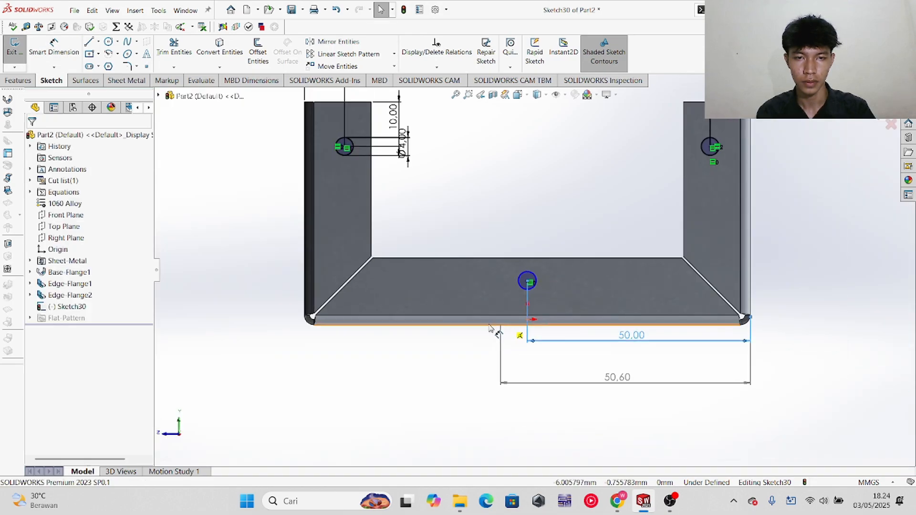
scroll(491, 243, "down", 2)
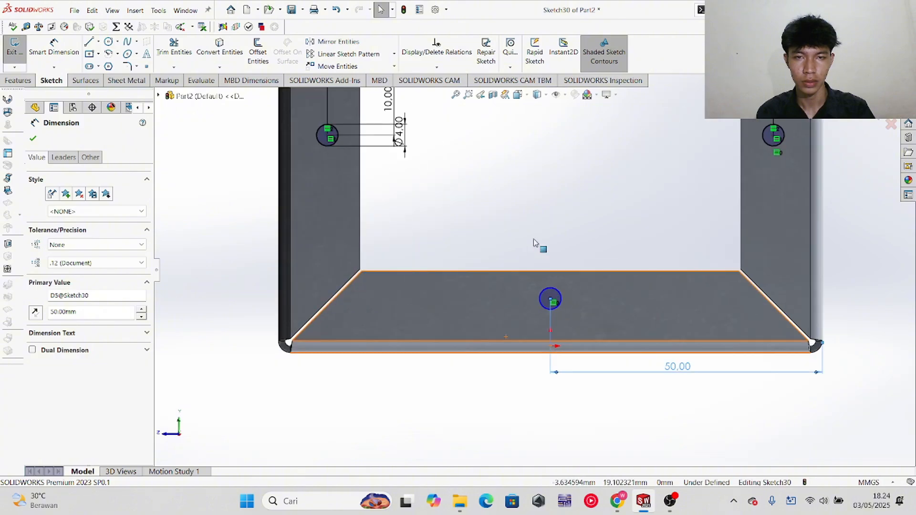
left_click(530, 206)
- Dimension the middle circle's centre 9 mm from the lower flange's outer edge and finish dimensioning
right_click_drag(530, 207, 531, 184)
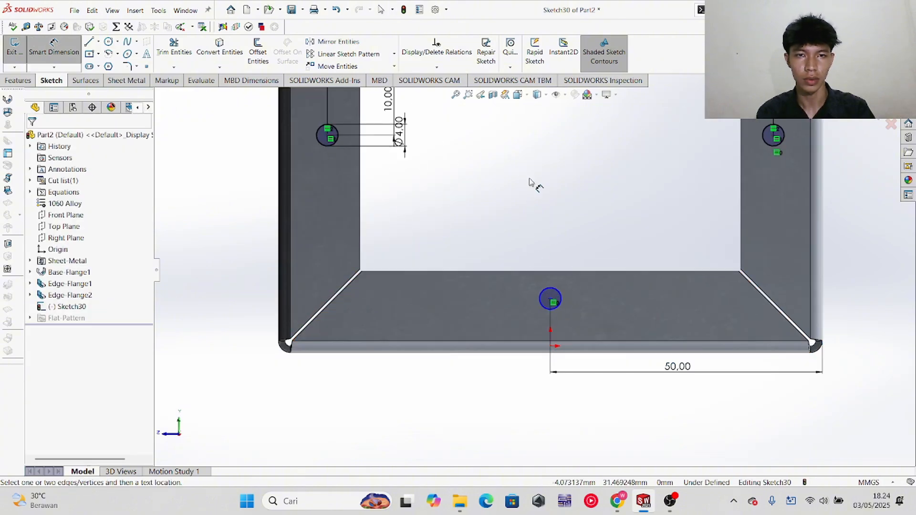
left_click(551, 300)
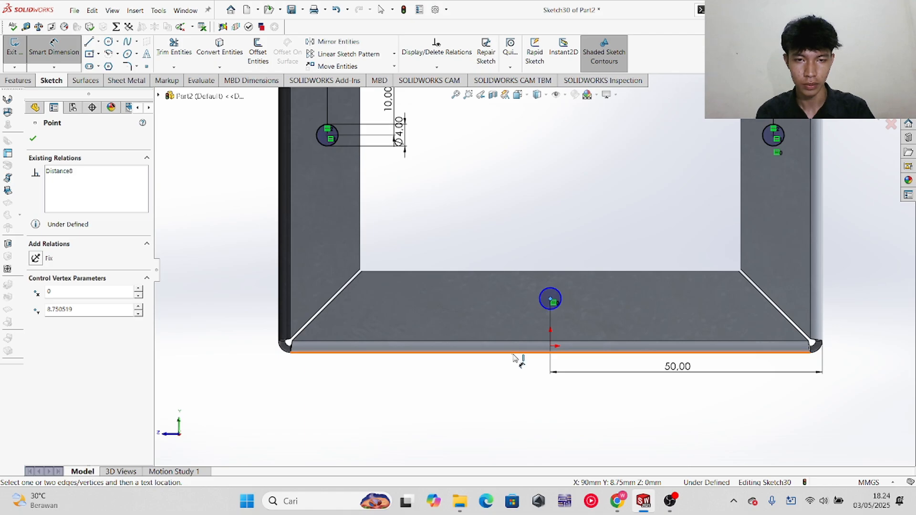
left_click(513, 353)
left_click(258, 328)
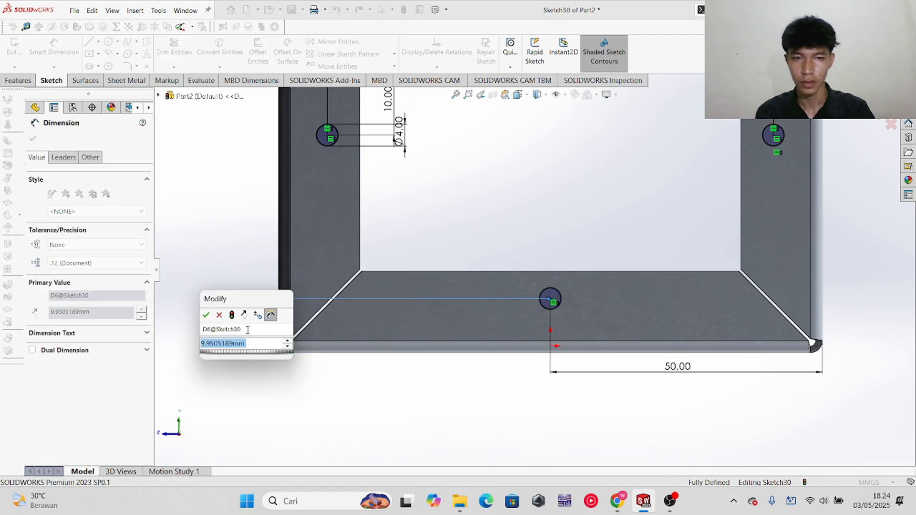
key("Return")
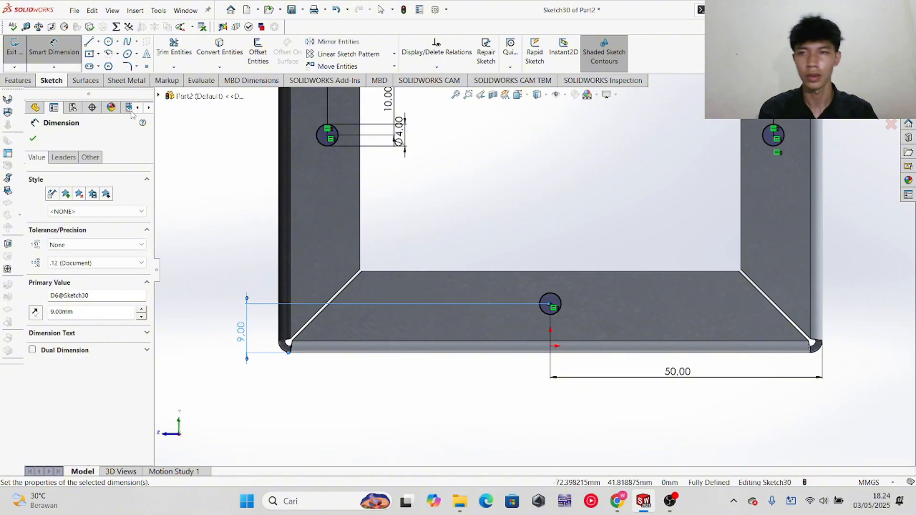
left_click(35, 139)
- Cut the three sketched circles with an Extruded Cut using the Through All - Both end condition
scroll(552, 184, "up", 3)
middle_click_drag(528, 144, 531, 166)
left_click(28, 84)
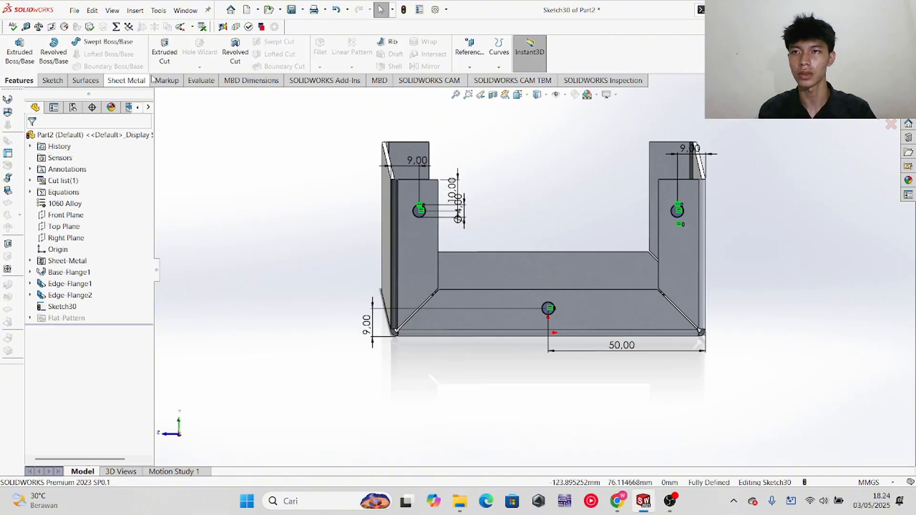
left_click(166, 54)
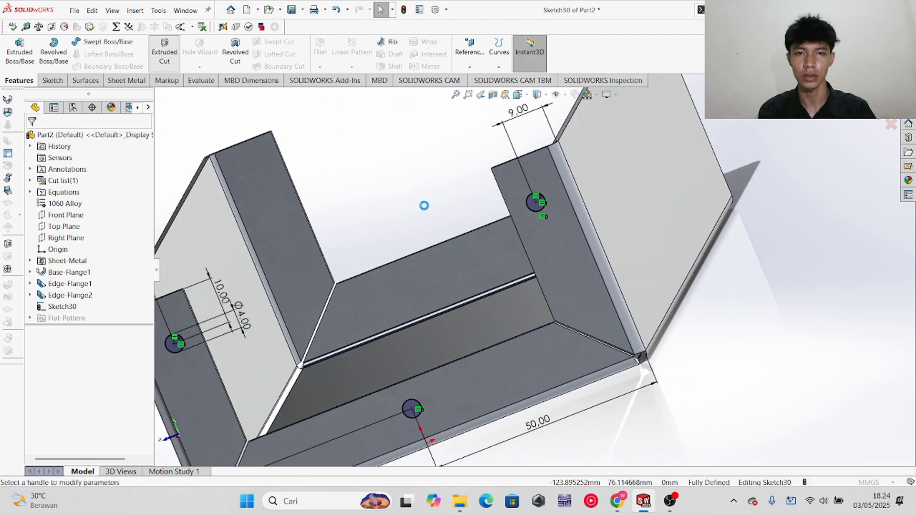
left_click(109, 205)
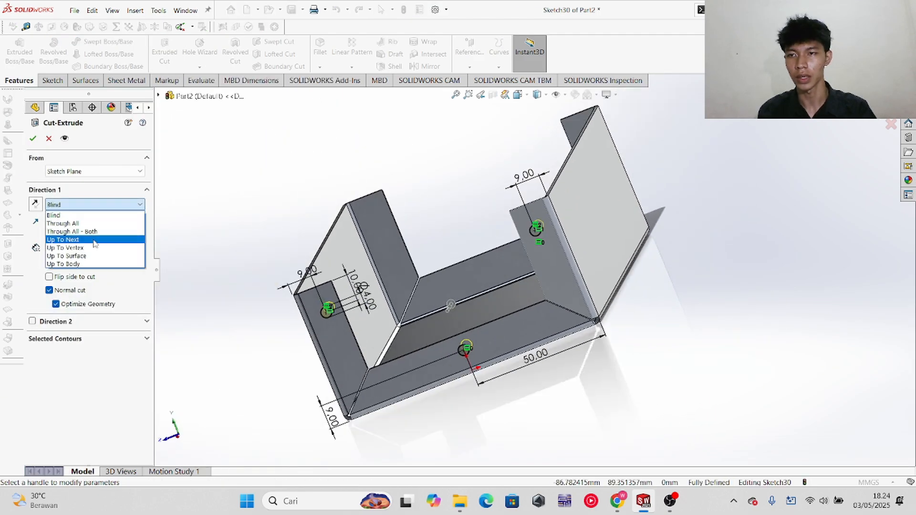
left_click(84, 233)
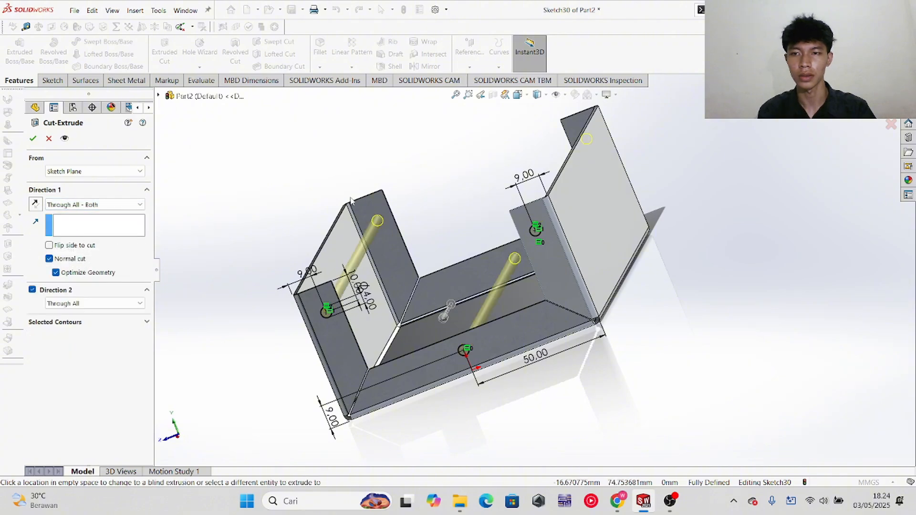
left_click(32, 139)
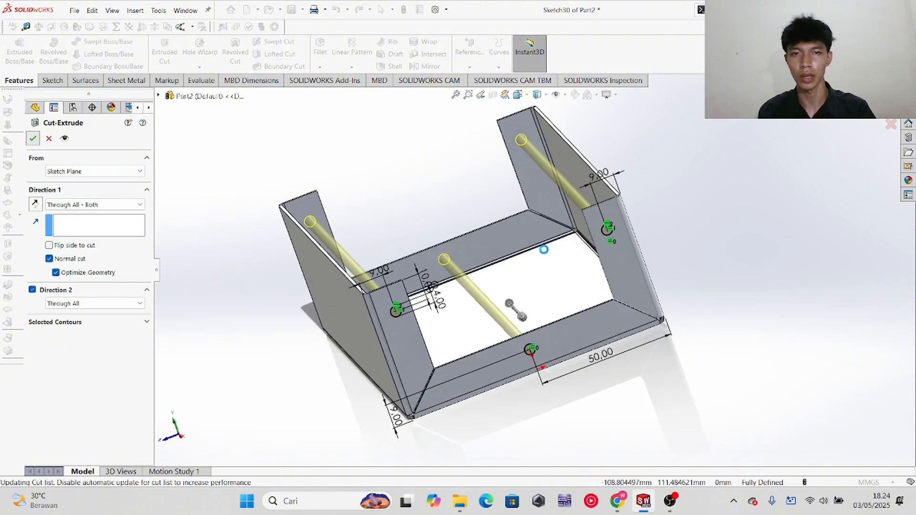
- Inspect the holes on both end flanges, switch to the Chrome PDF, and examine the drawing's hole callout, window cutout dimensions and isometric views
middle_click_drag(540, 138, 507, 192)
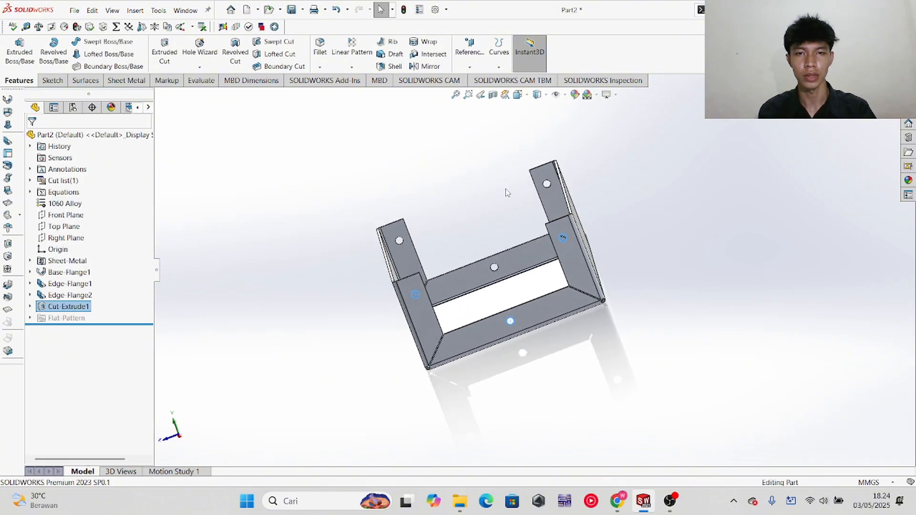
scroll(508, 192, "down", 4)
scroll(590, 370, "up", 2)
middle_click_drag(596, 345, 605, 358)
key("alt+Tab")
scroll(535, 299, "down", 6)
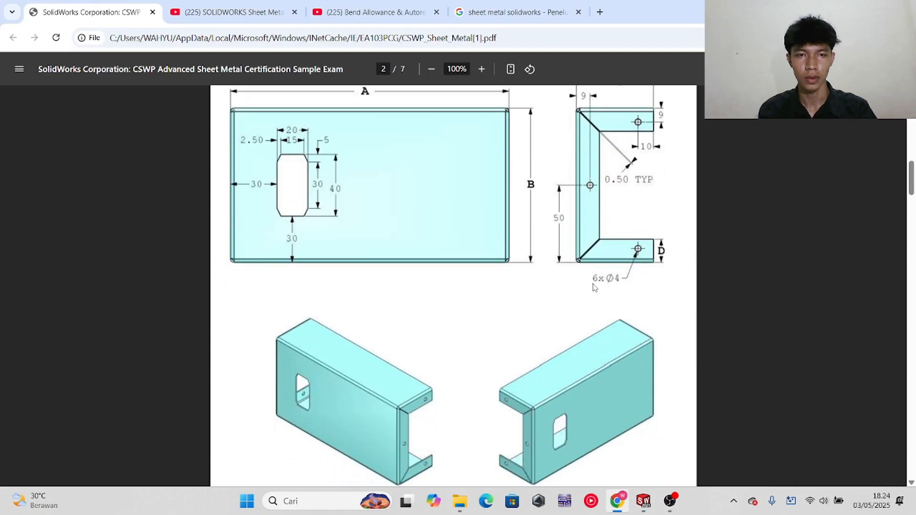
scroll(375, 314, "up", 5)
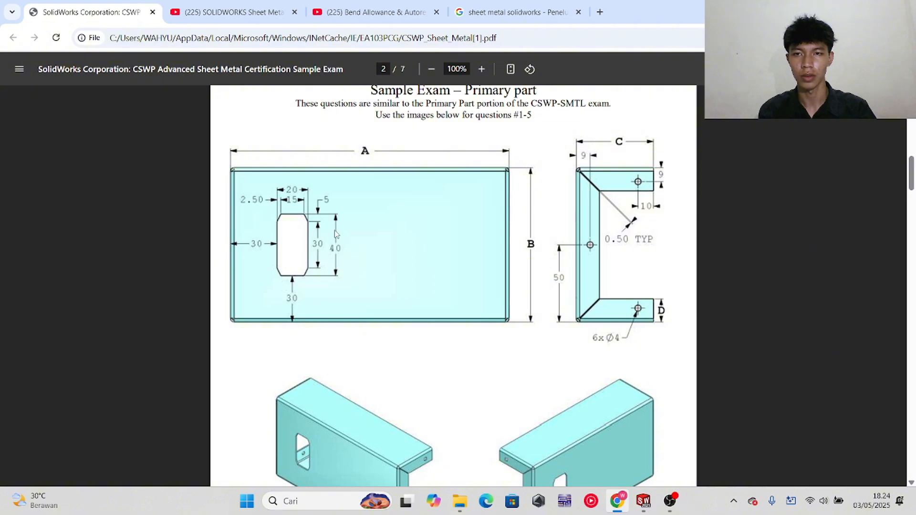
scroll(527, 300, "down", 3)
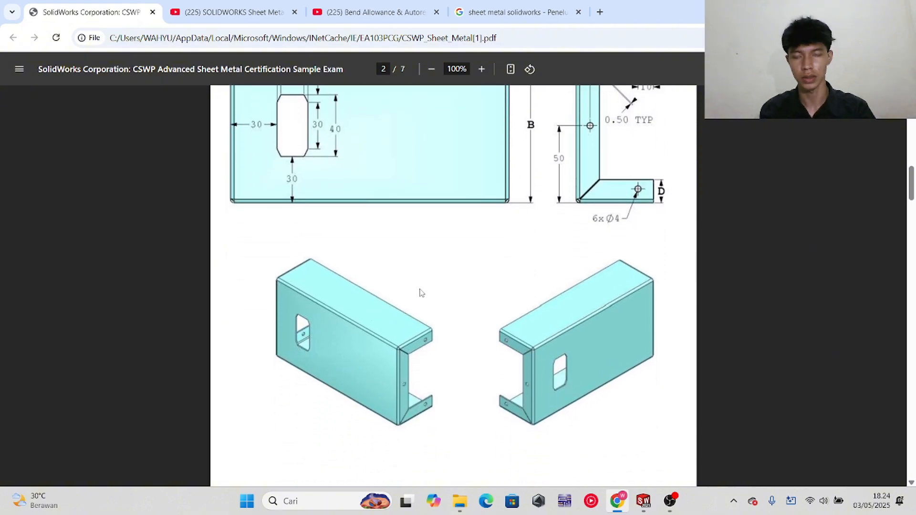
- Switch back to SOLIDWORKS and start a sketch on the base flange's large inner face
key("alt+Tab")
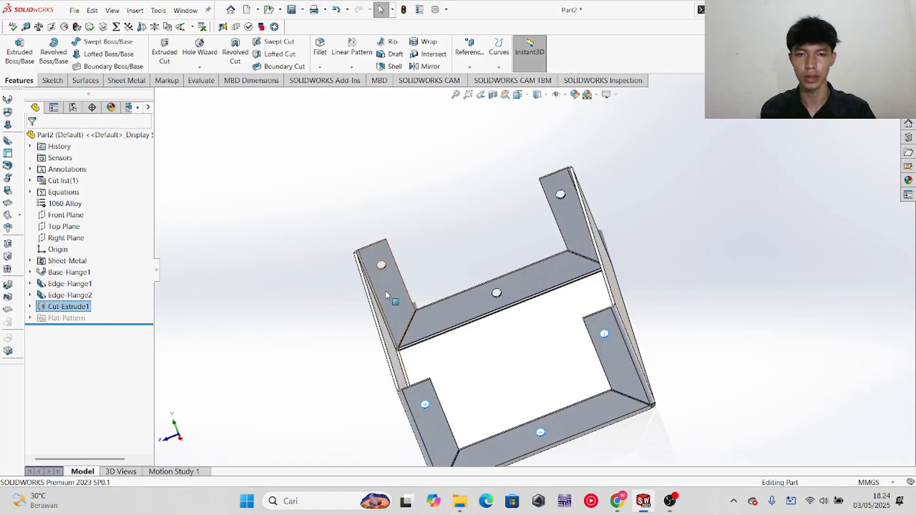
right_click(48, 250)
left_click(53, 240)
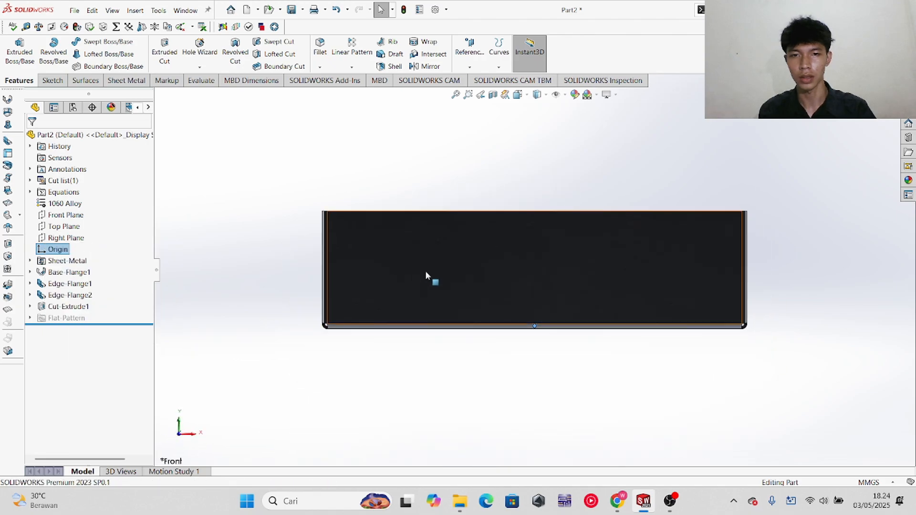
scroll(450, 244, "down", 2)
middle_click_drag(450, 245, 382, 293)
left_click(382, 292)
right_click(381, 292)
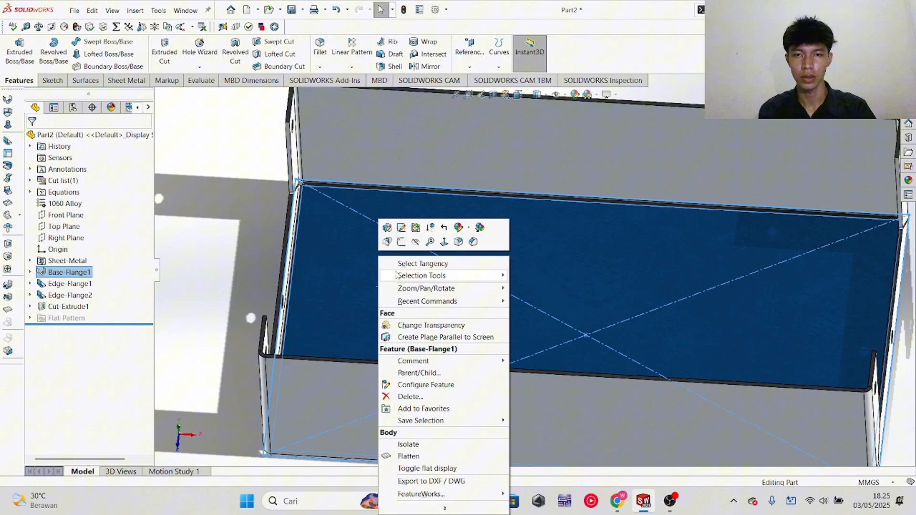
left_click(402, 242)
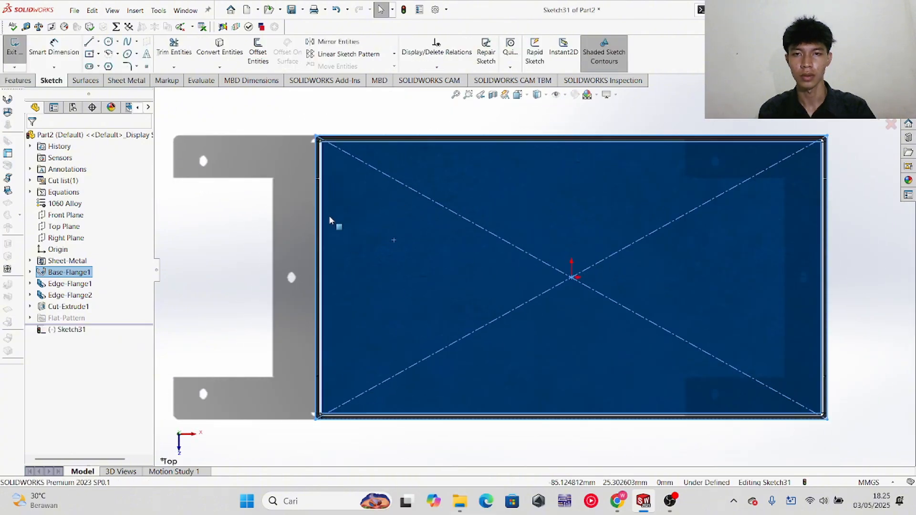
- Start the Line tool and check the window cutout's shape in the Chrome PDF, returning to SOLIDWORKS to sketch
key("alt+Tab")
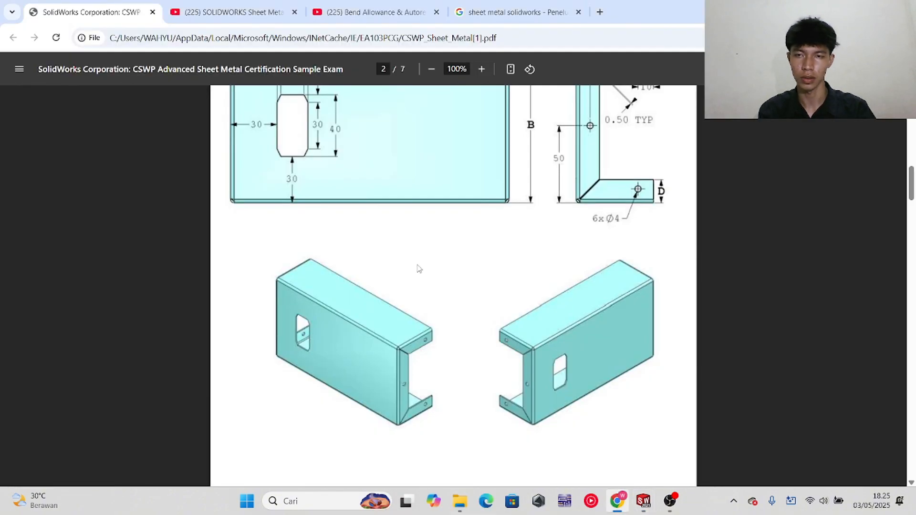
key("alt+Tab")
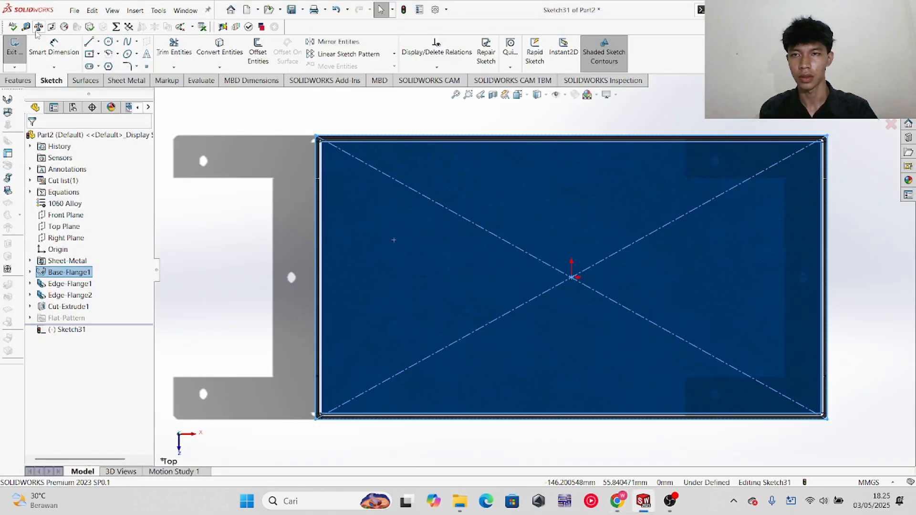
left_click(92, 43)
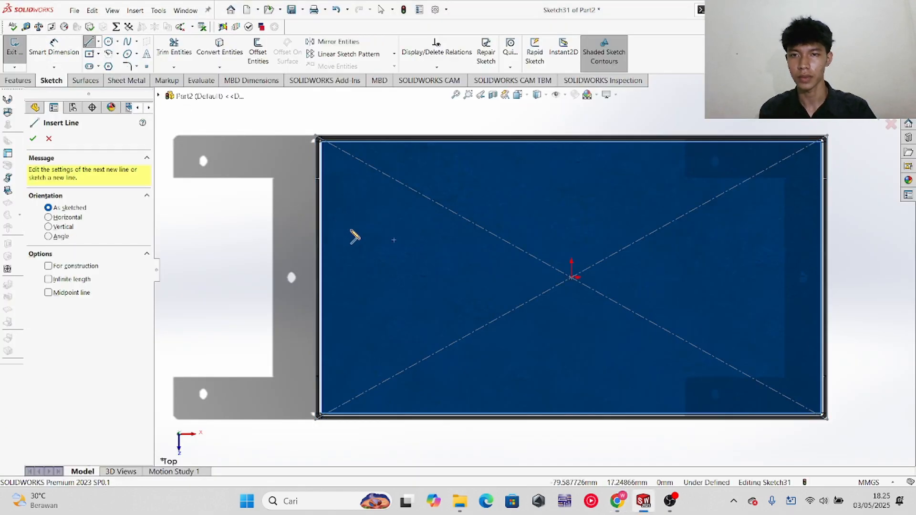
key("alt+Tab")
scroll(318, 154, "up", 1)
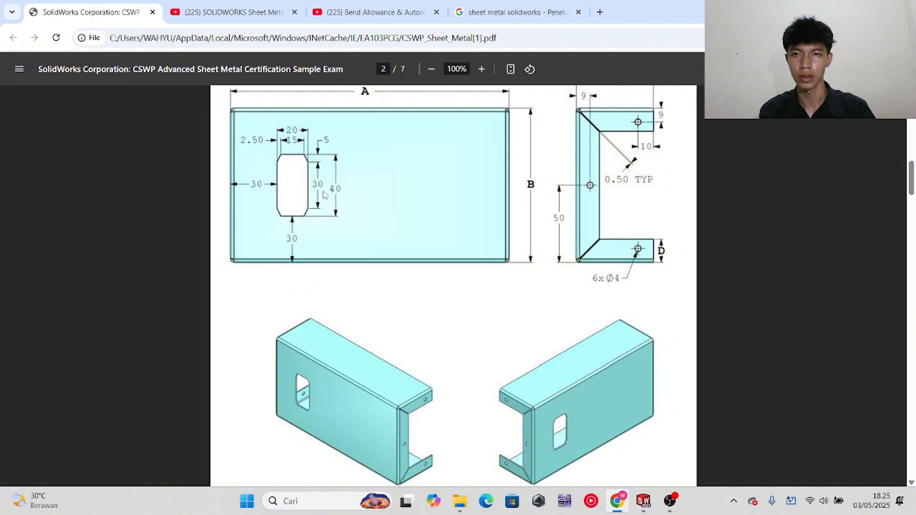
key("alt+Tab")
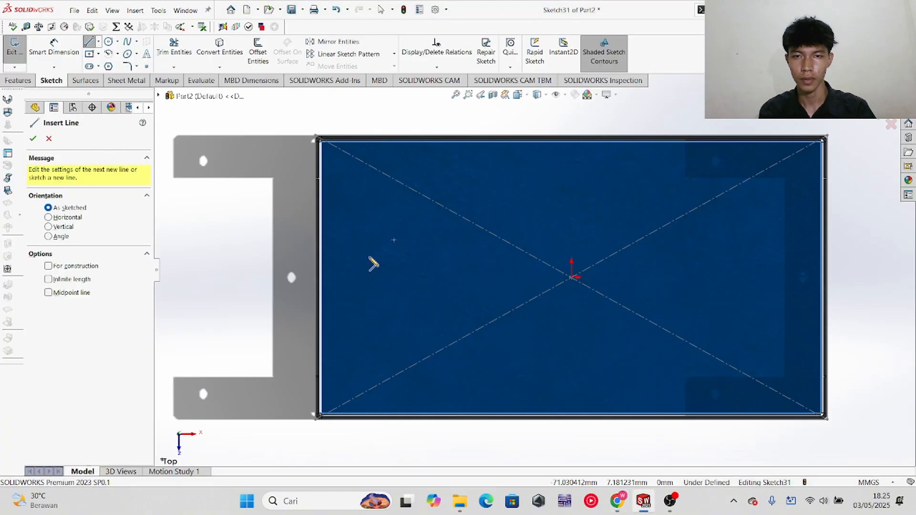
- Sketch a closed eight-sided window outline with slanted corners on the left part of the face and finish the Line tool
left_click(367, 260)
left_click(386, 223)
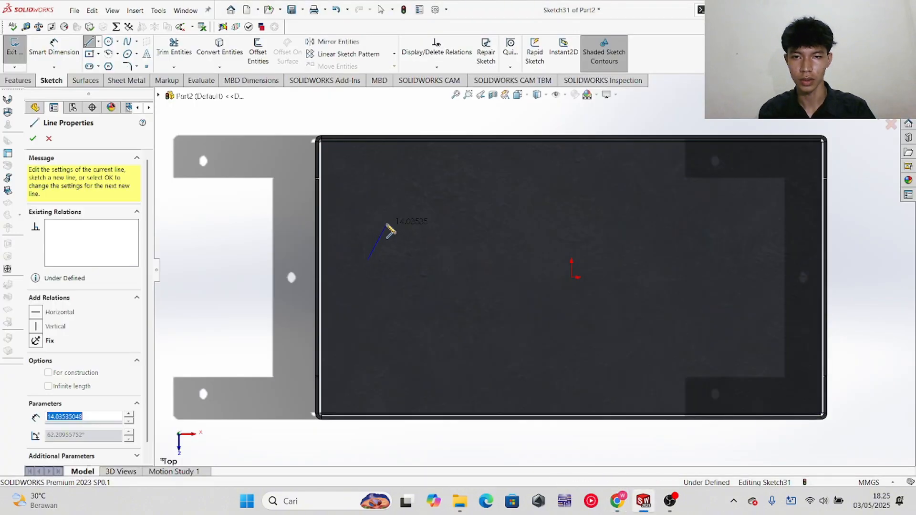
left_click(423, 224)
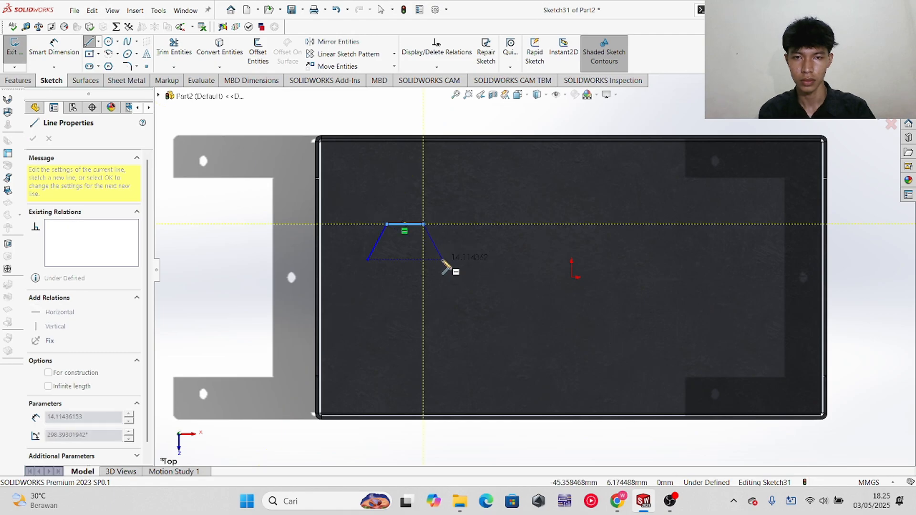
left_click(442, 260)
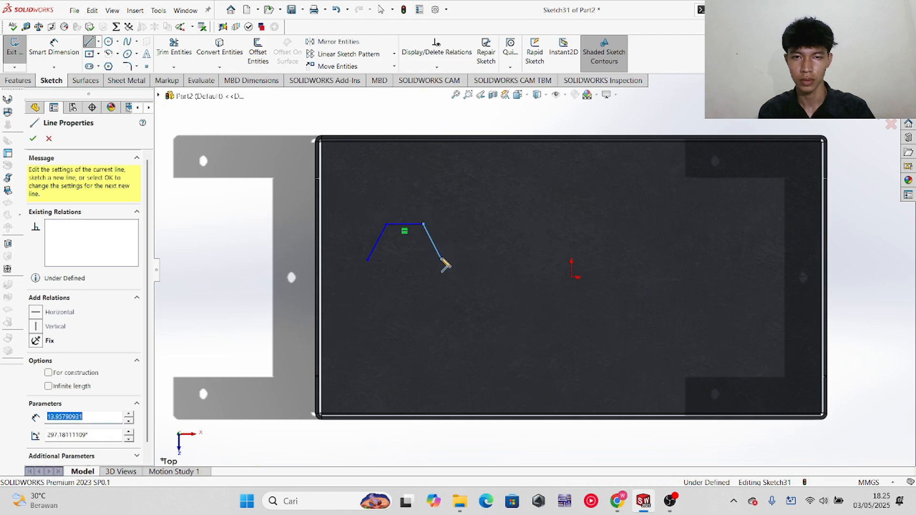
left_click(442, 308)
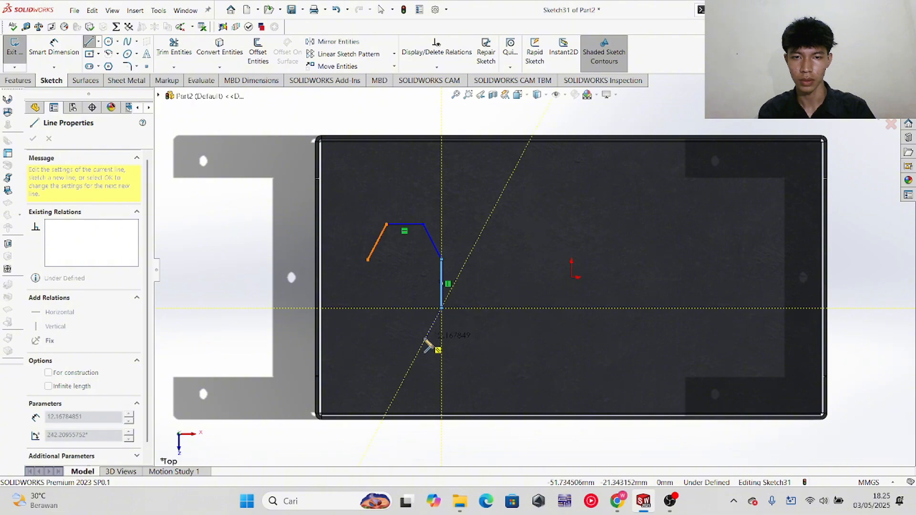
left_click(424, 342)
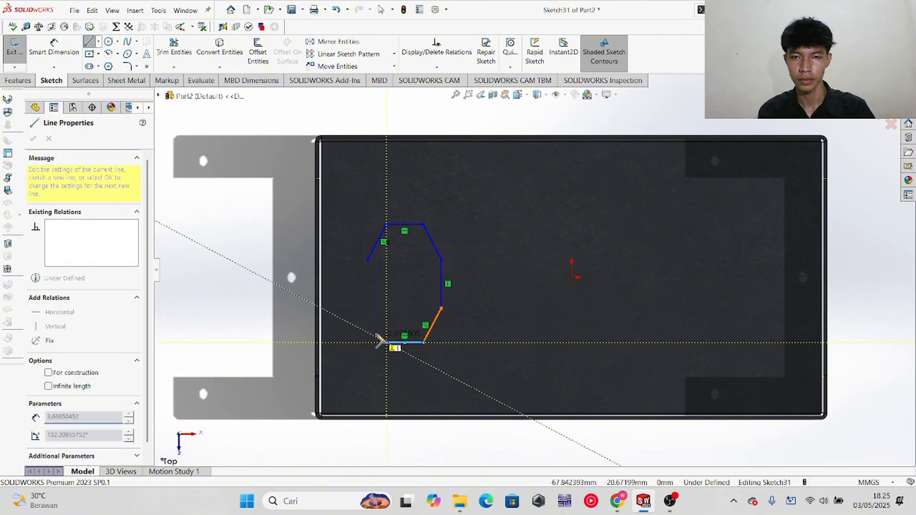
left_click(387, 342)
left_click(368, 308)
left_click(368, 260)
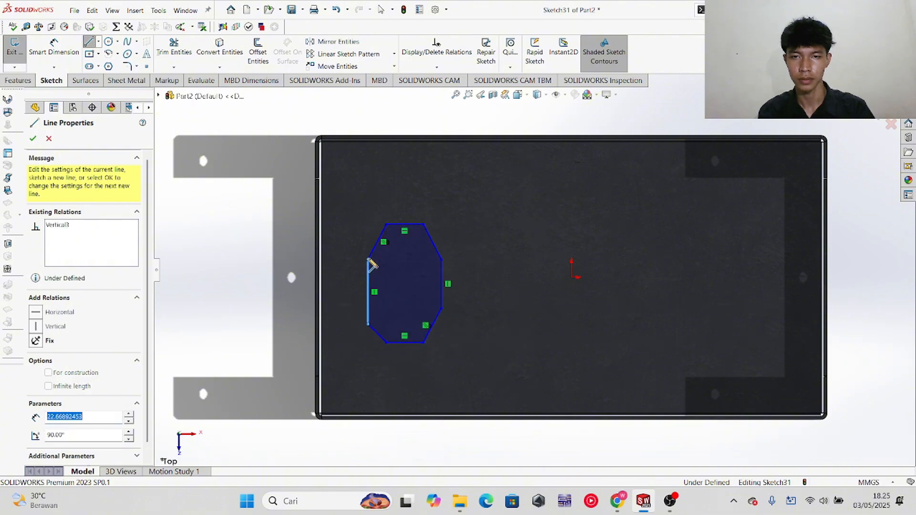
left_click(34, 138)
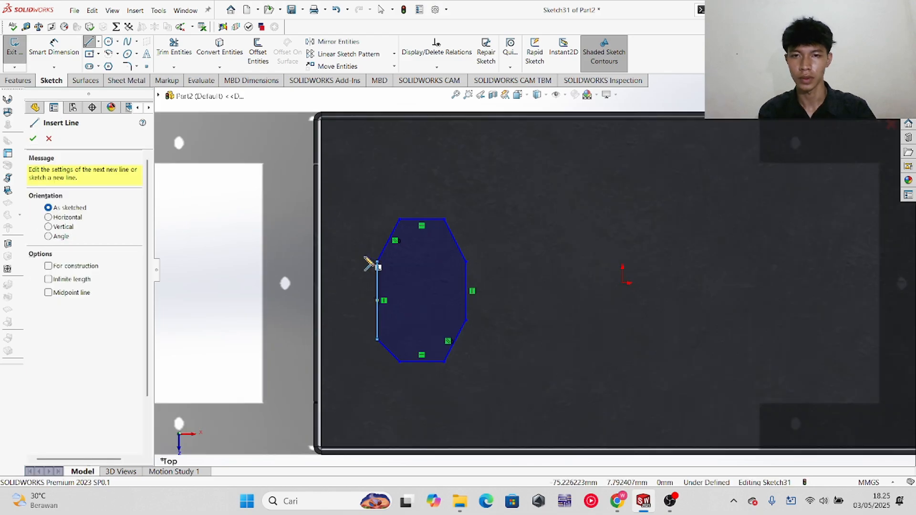
scroll(329, 253, "down", 2)
left_click(33, 139)
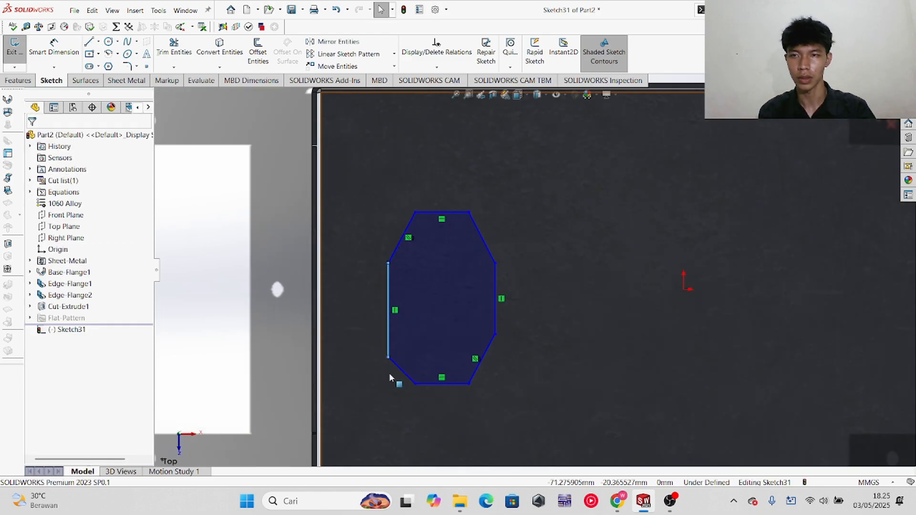
- Delete the parallel relation between the outline's upper-left and lower-right slanted lines
left_click(223, 327)
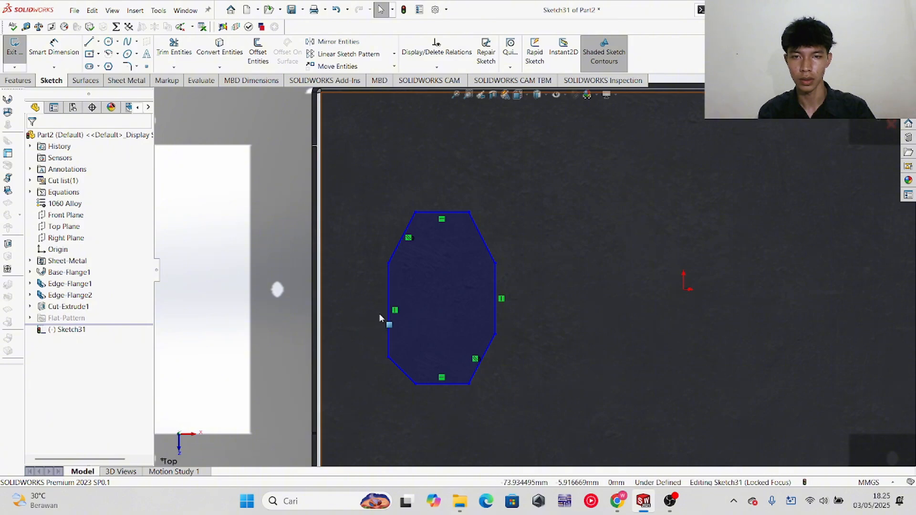
left_click(409, 238)
key("Delete")
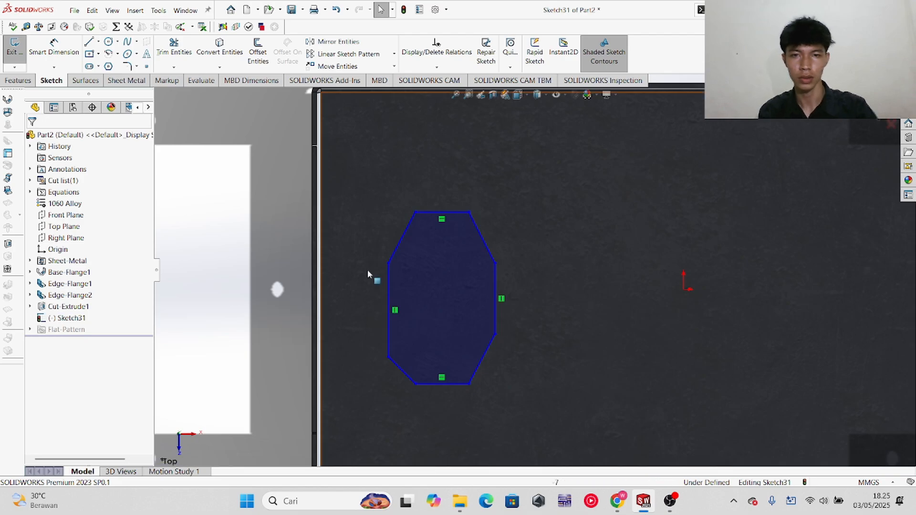
- Make the outline's two upper slanted lines equal in length, and do the same for its two lower slanted lines
left_click(402, 240)
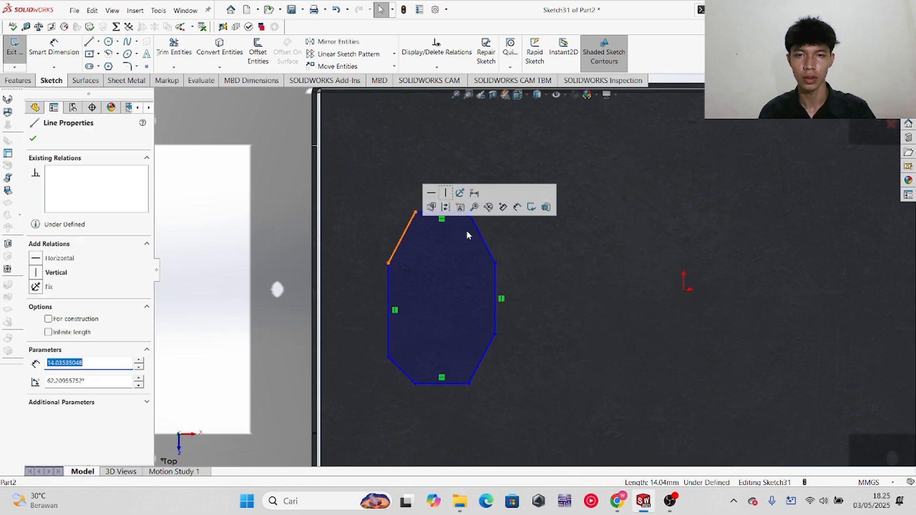
left_click(489, 248, "ctrl")
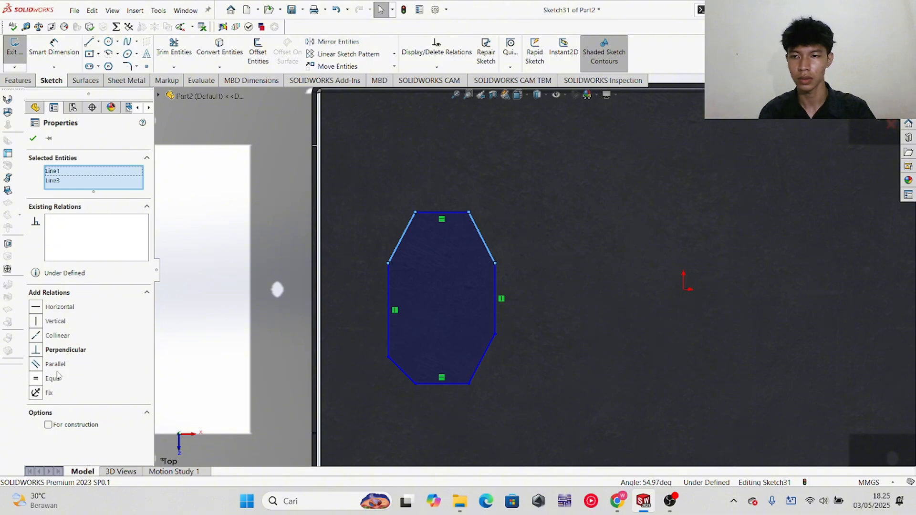
left_click(33, 139)
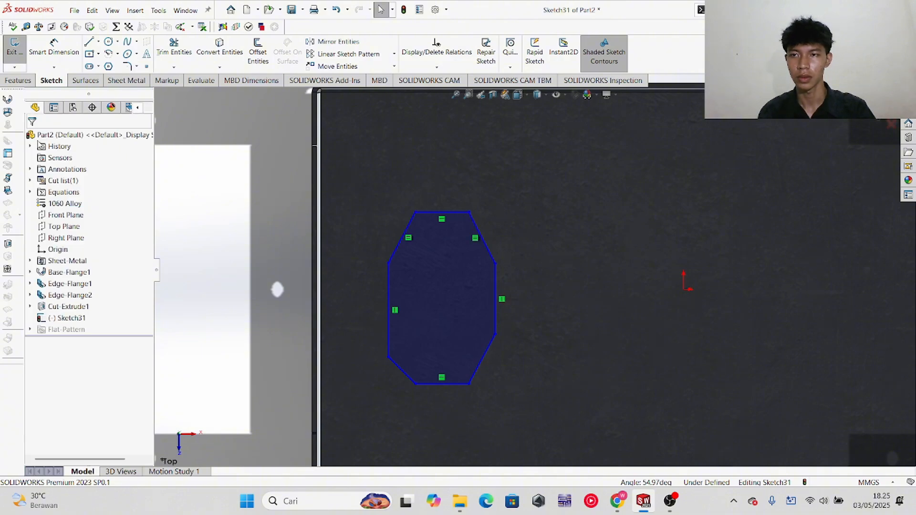
left_click(403, 374)
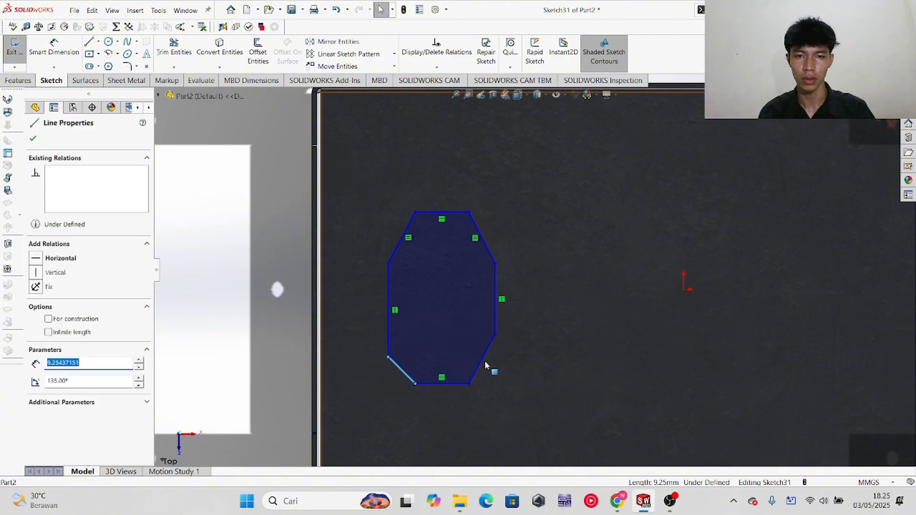
left_click(486, 366, "ctrl")
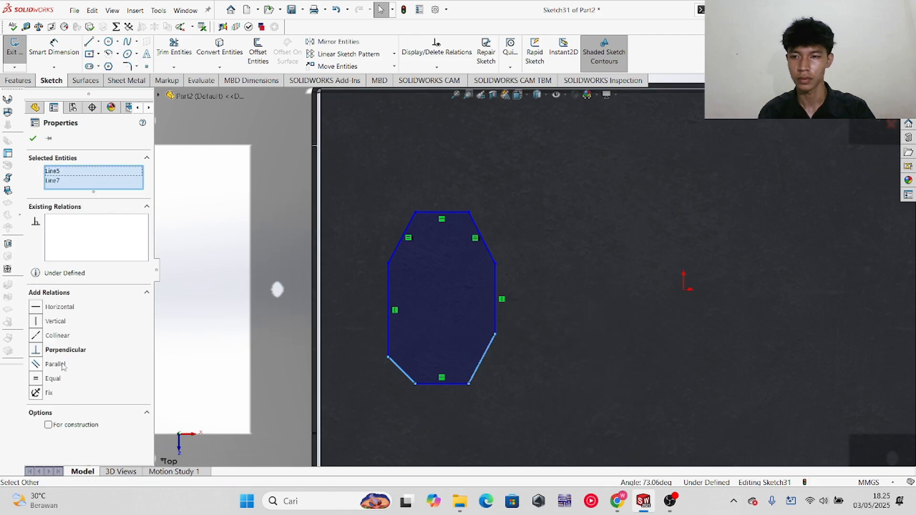
left_click(53, 378)
key("Escape")
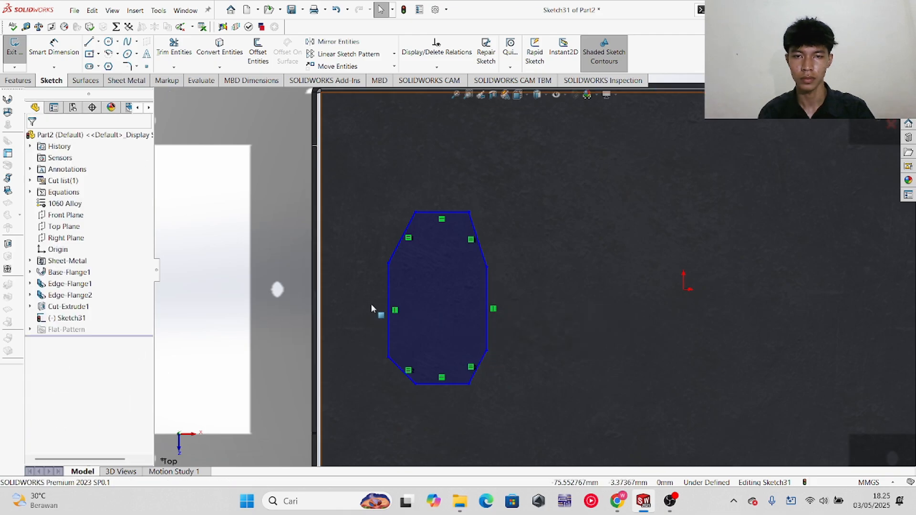
- Make the outline's two vertical side lines equal in length
left_click(388, 319)
left_click(487, 326)
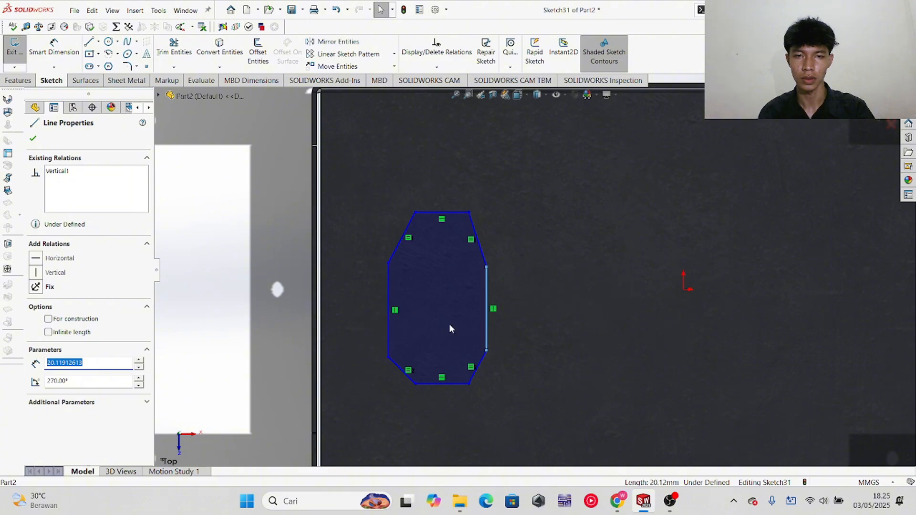
left_click(389, 329, "ctrl")
left_click(56, 379)
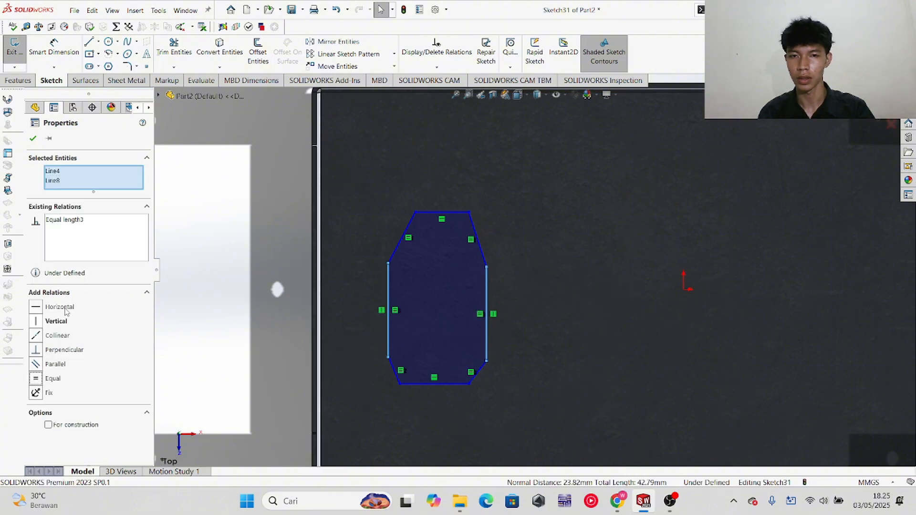
- Make the cutout outline's top and bottom horizontal lines equal in length, then shift the profile slightly by its upper right corner
left_click(35, 138)
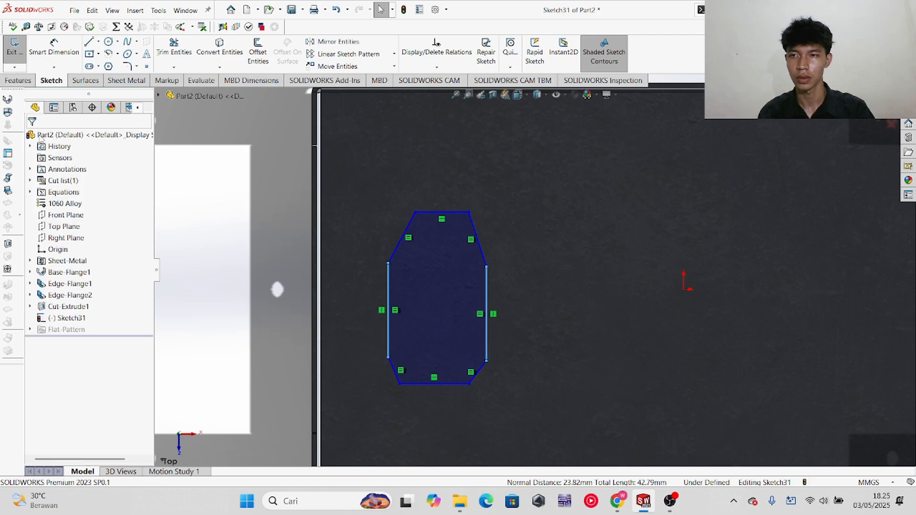
left_click(428, 212)
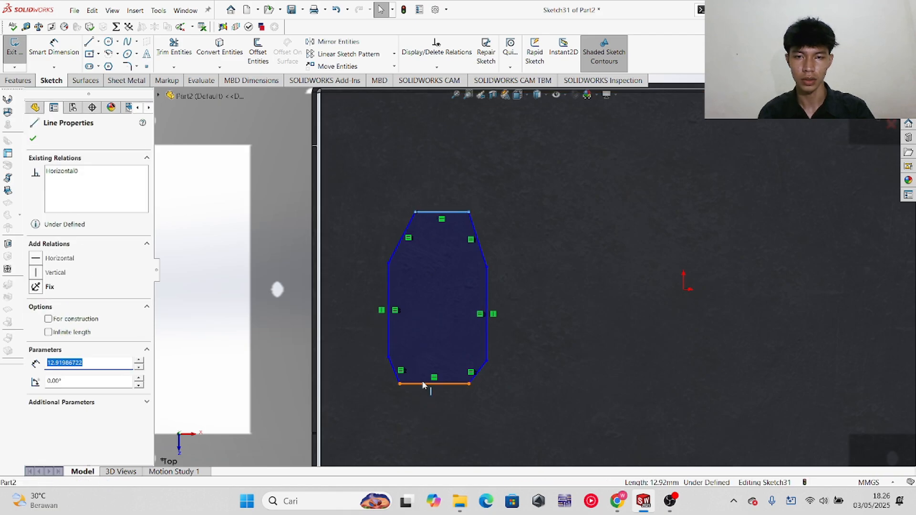
left_click(422, 384, "ctrl")
left_click(54, 379)
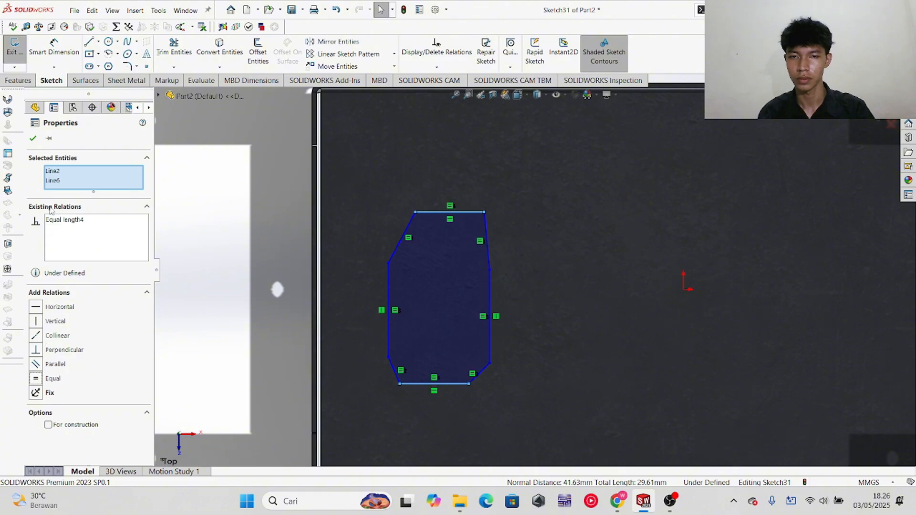
left_click(33, 139)
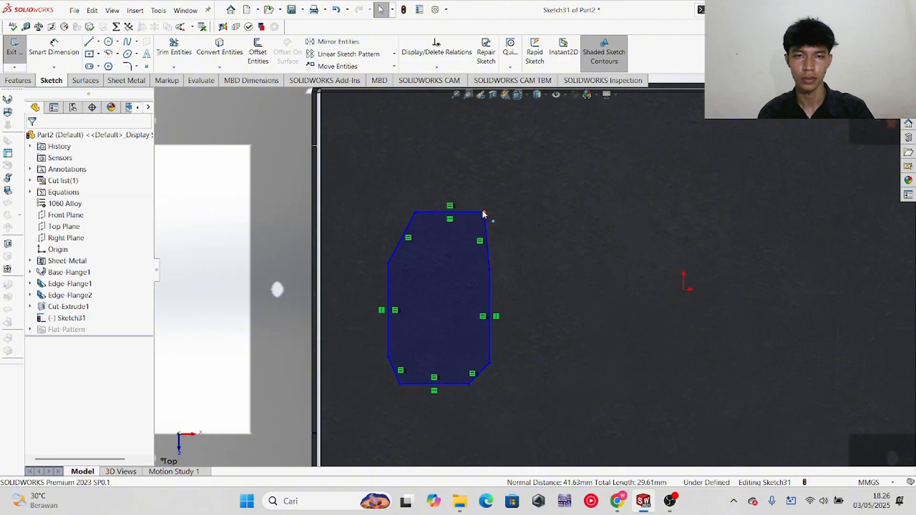
left_click_drag(484, 211, 472, 218)
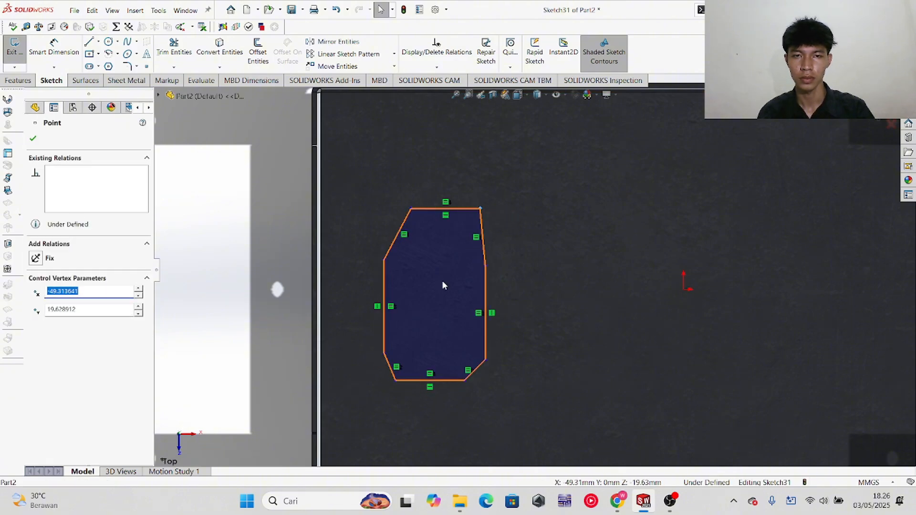
- Check the exam drawing in the browser PDF and dimension the outline's left vertical line 30 mm from the plate's left edge
key("alt+Tab")
scroll(368, 253, "up", 3)
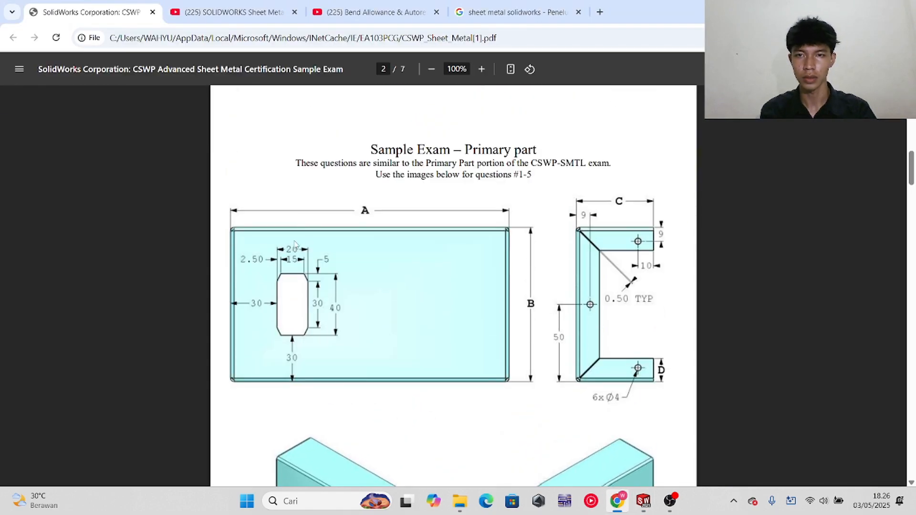
key("alt+Tab")
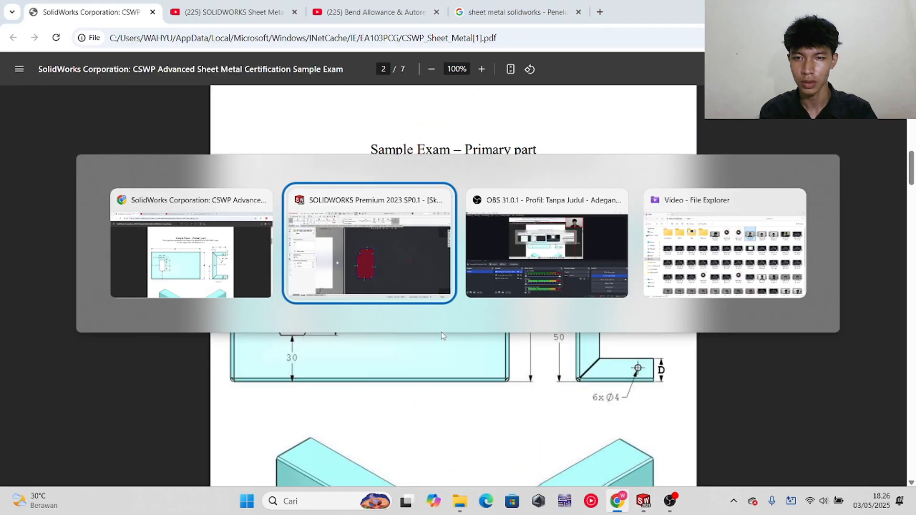
right_click_drag(195, 364, 218, 263)
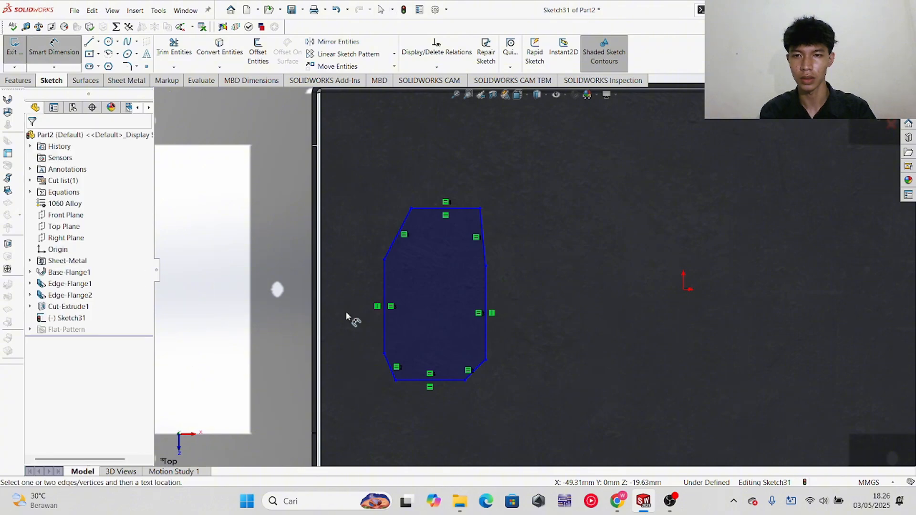
key("alt+Tab")
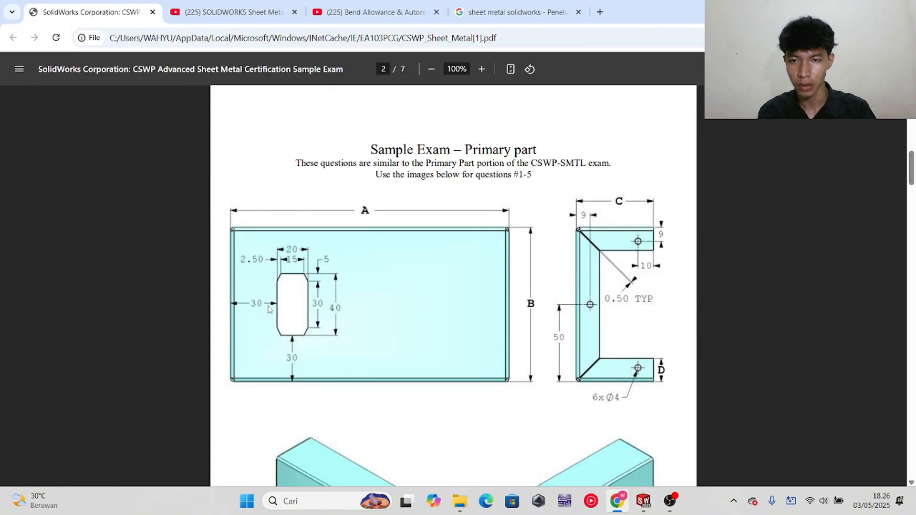
key("alt+Tab")
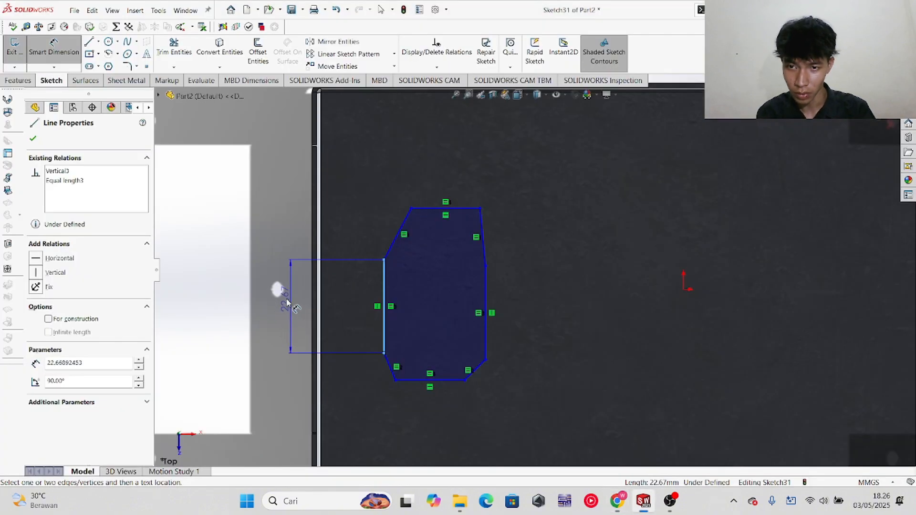
left_click(316, 304)
left_click(346, 294)
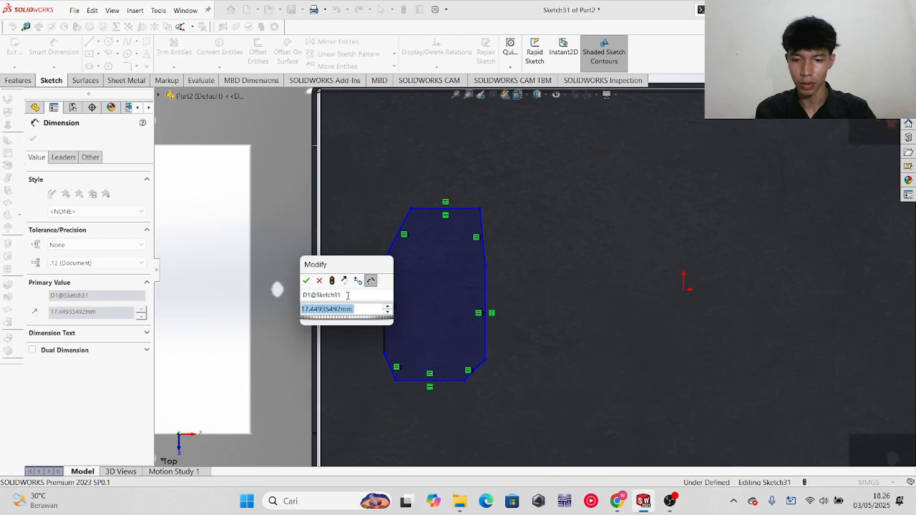
type("30")
key("Return")
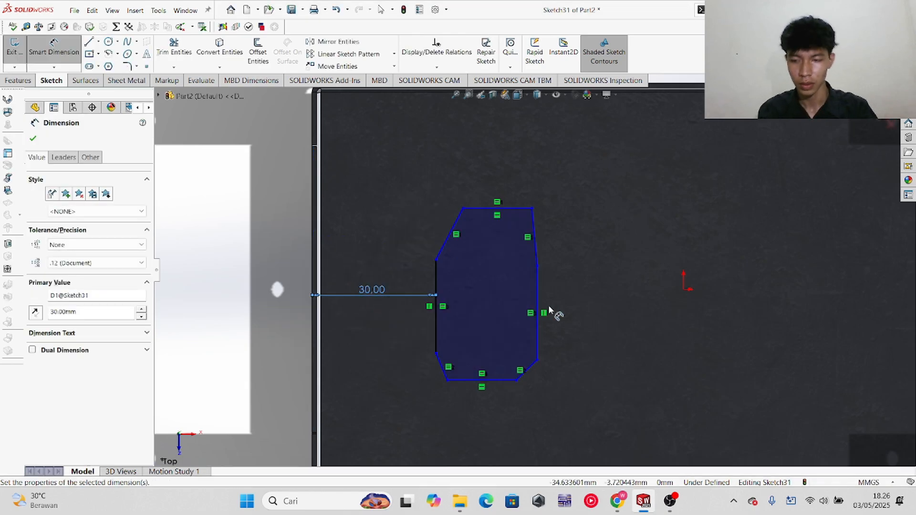
- Dimension the cutout's overall width between its two upper side corners as 20 mm, following the exam drawing
key("alt+Tab")
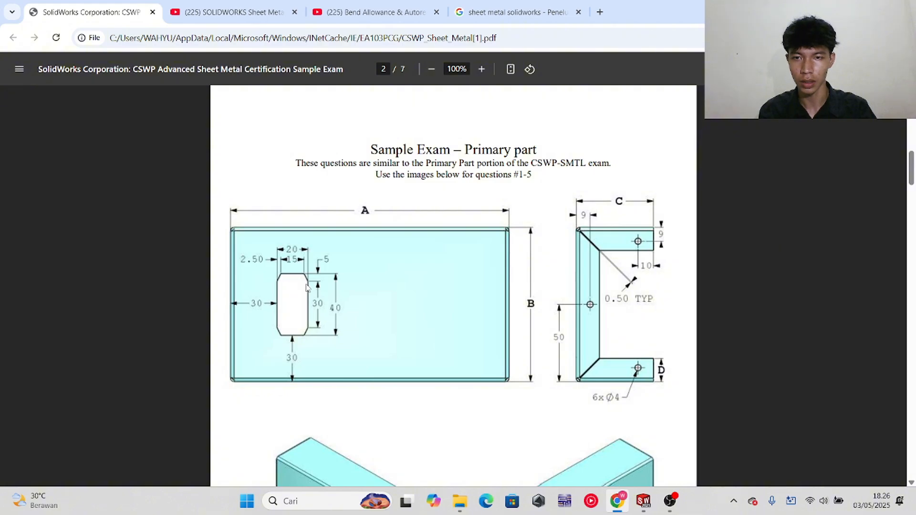
key("alt+Tab")
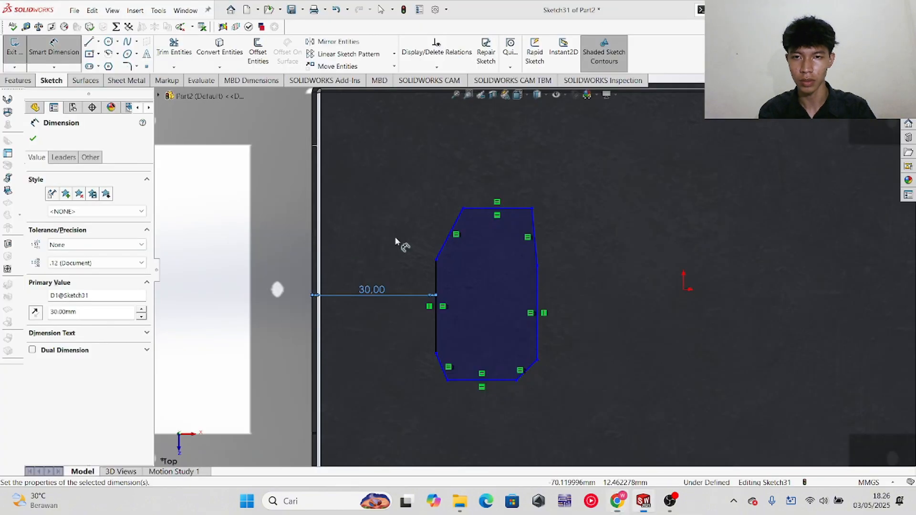
left_click(436, 261)
left_click(537, 266)
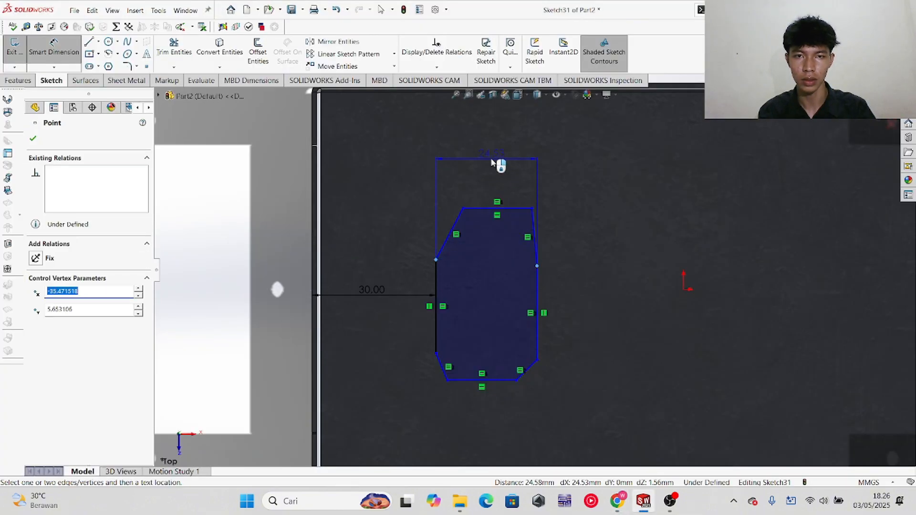
left_click(494, 163)
type("20")
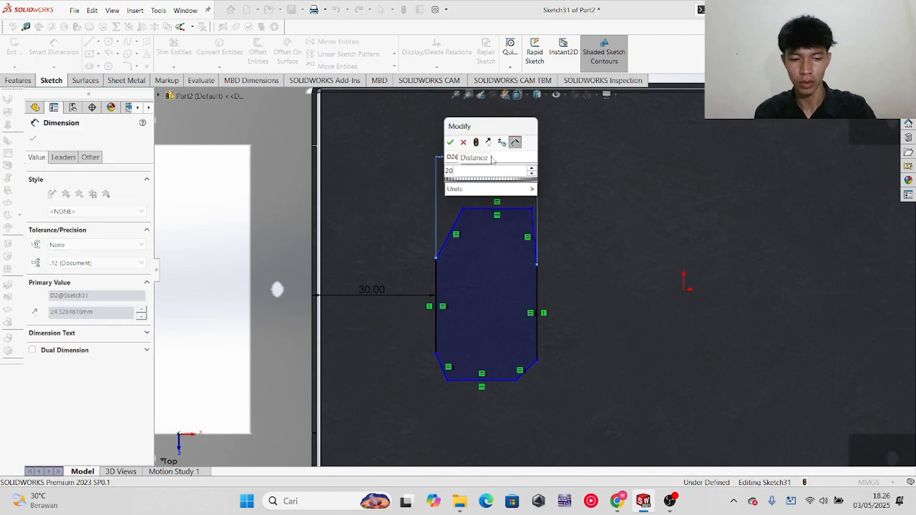
key("Return")
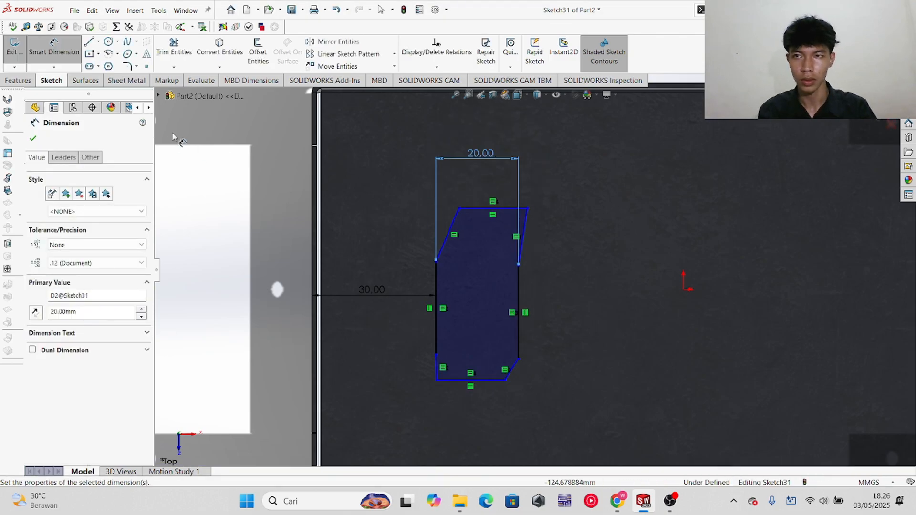
- Dimension the cutout's top horizontal line as 15 mm, following the exam drawing
left_click(483, 209)
left_click(478, 185)
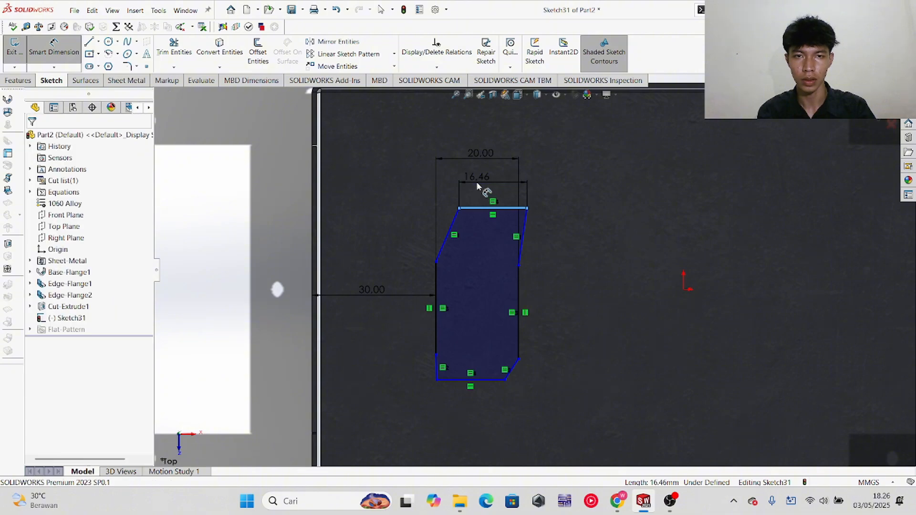
key("alt+Tab")
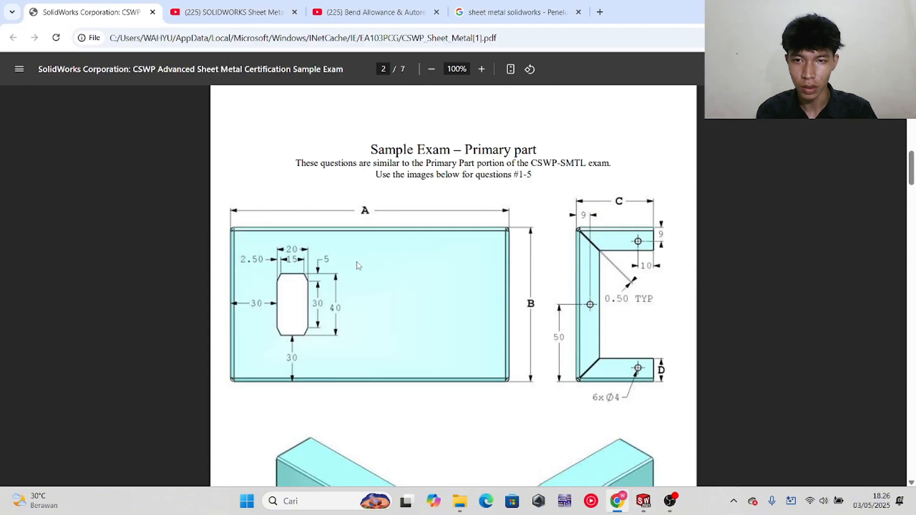
key("alt+Tab")
type("15")
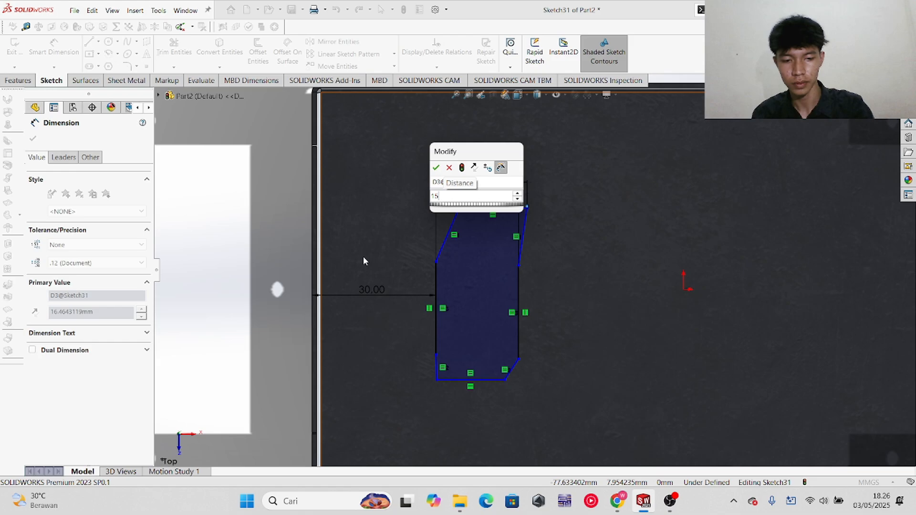
key("Return")
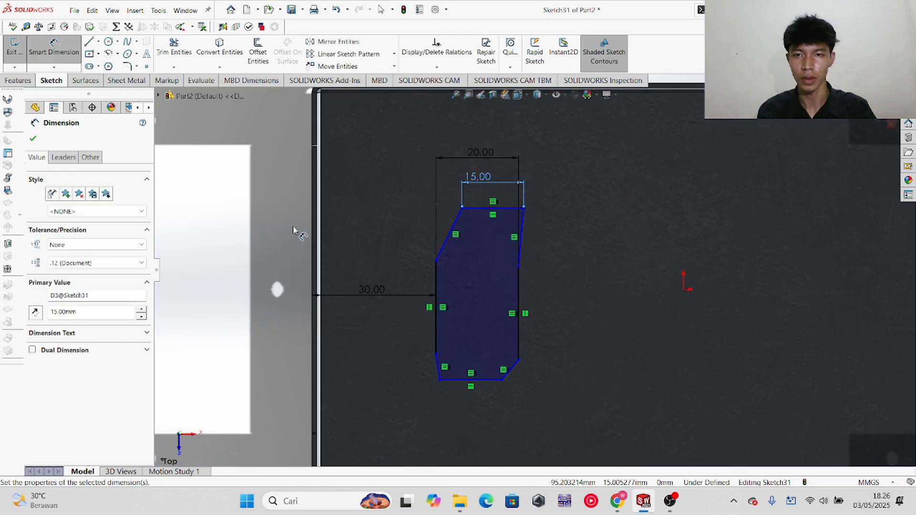
- Leave dimensioning and move the outline's upper right corner inward so the top line sits between the two vertical sides
right_click_drag(232, 222, 240, 167)
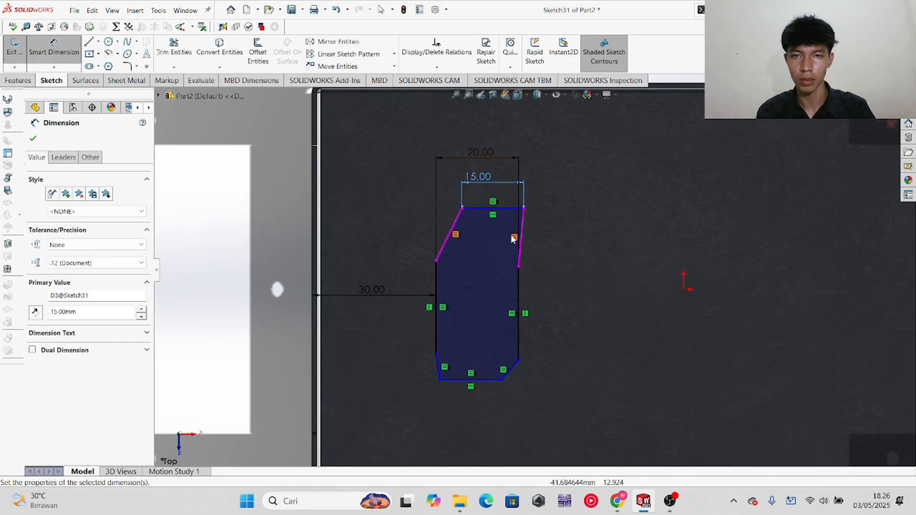
key("Escape")
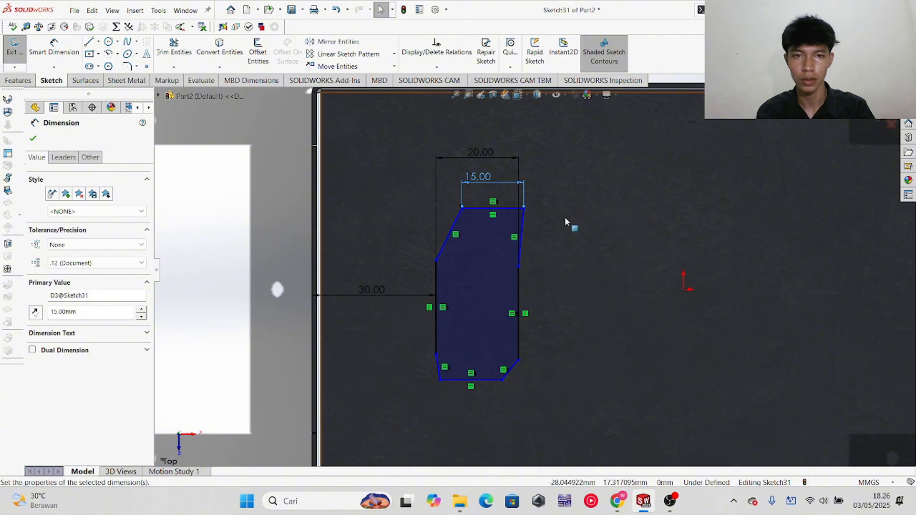
mouse_move(524, 210)
left_mouse_down()
mouse_move(524, 219)
mouse_move(514, 212)
left_mouse_up()
- Check the exam drawing and dimension the horizontal offset of the upper left slanted line as 2.5 mm
key("alt+Tab")
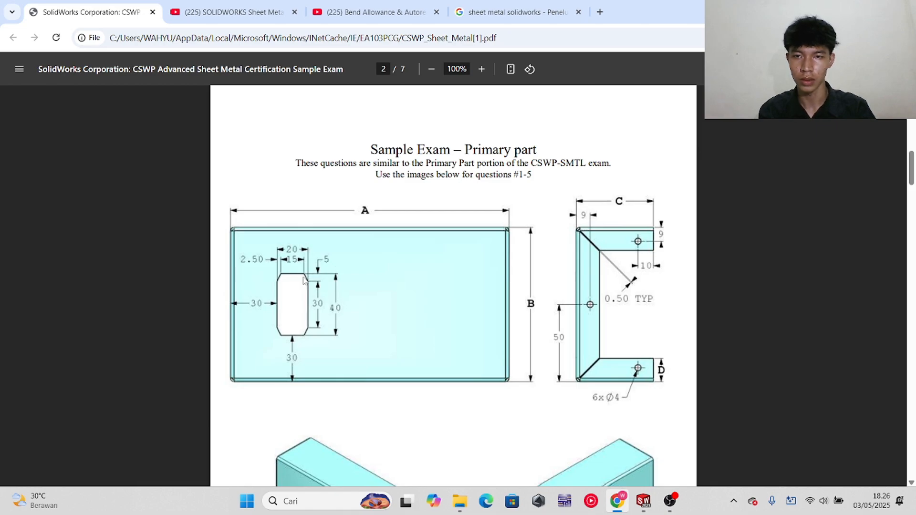
key("alt+Tab")
key("d")
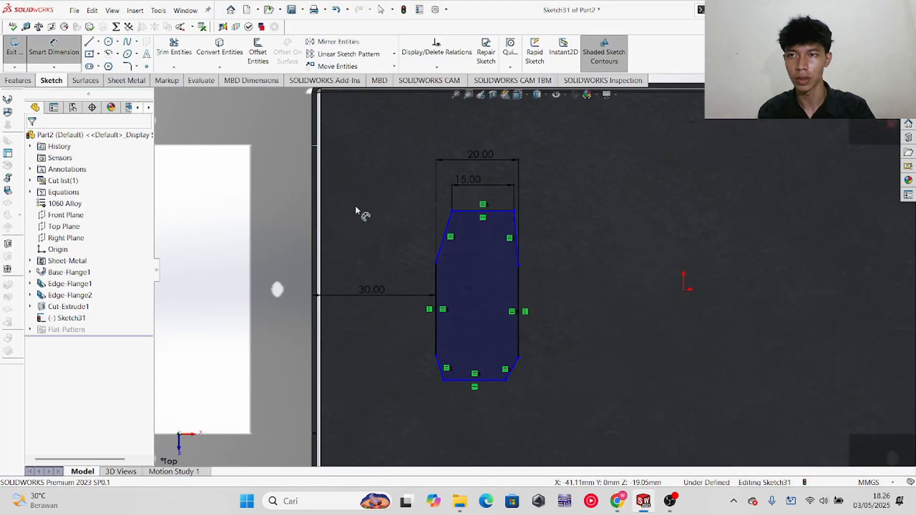
left_click(443, 249)
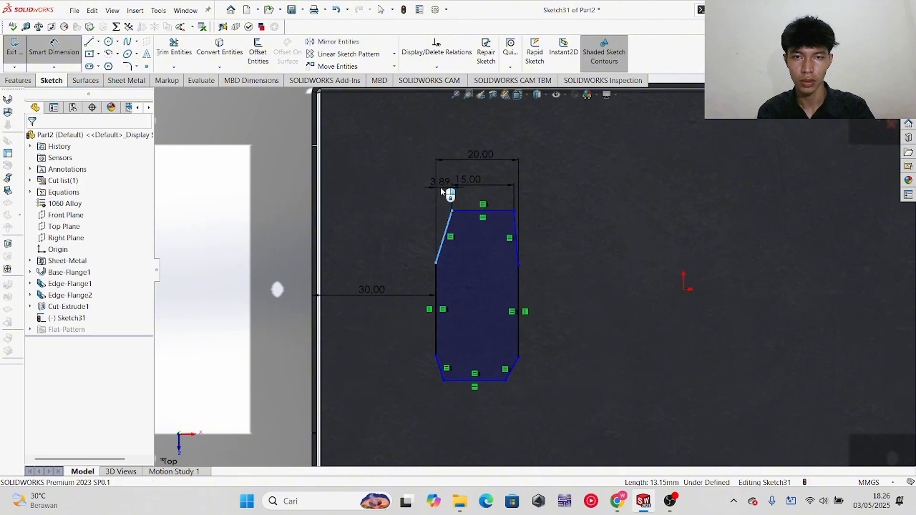
left_click(442, 193)
type("1")
key("BackSpace")
type("2.")
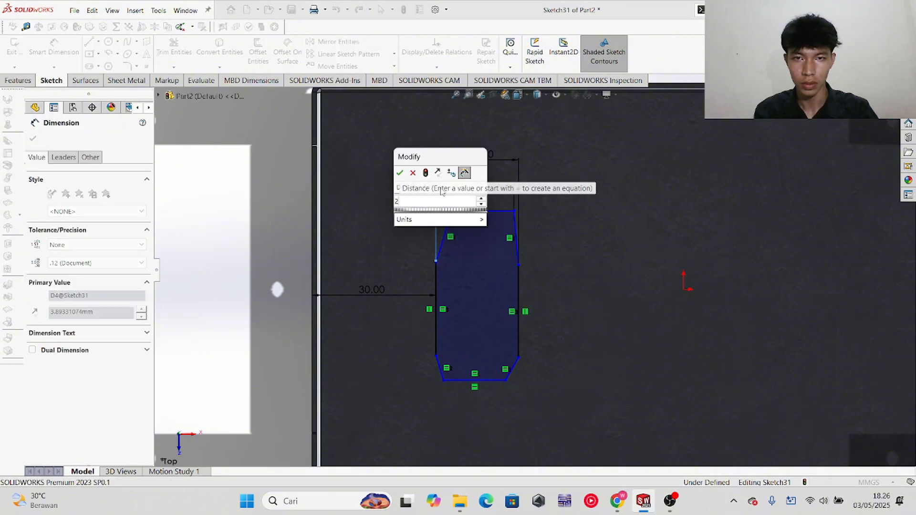
type("5")
key("Return")
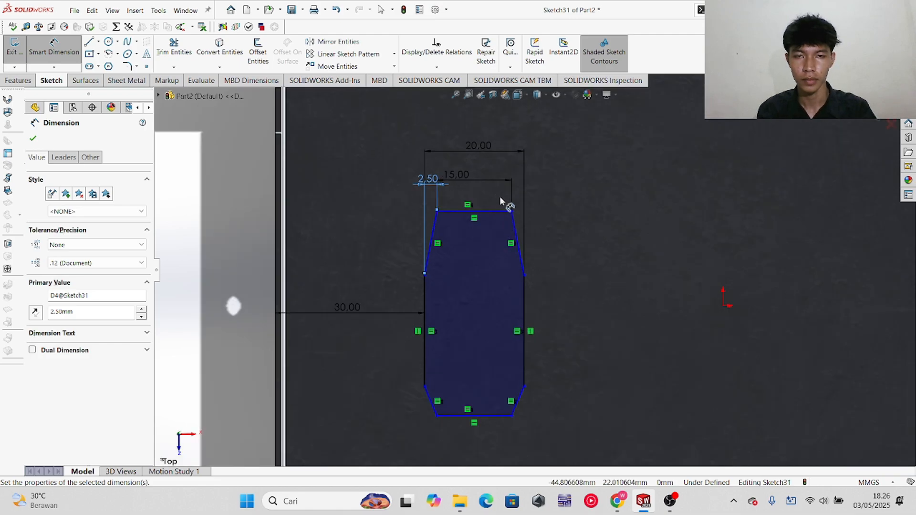
- Check the exam drawing and dimension the cutout's right vertical line as 30 mm long
key("alt+Tab")
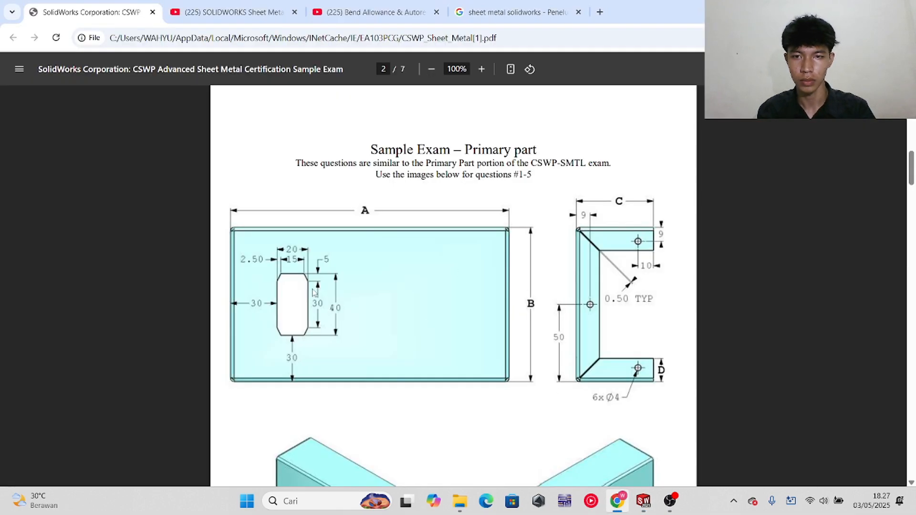
key("alt+Tab")
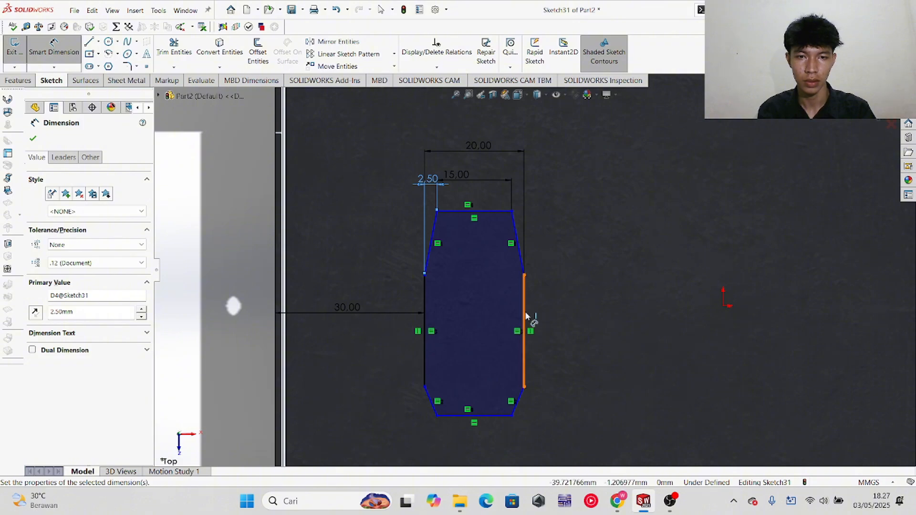
left_click(525, 316)
left_click(579, 319)
key("alt+Tab")
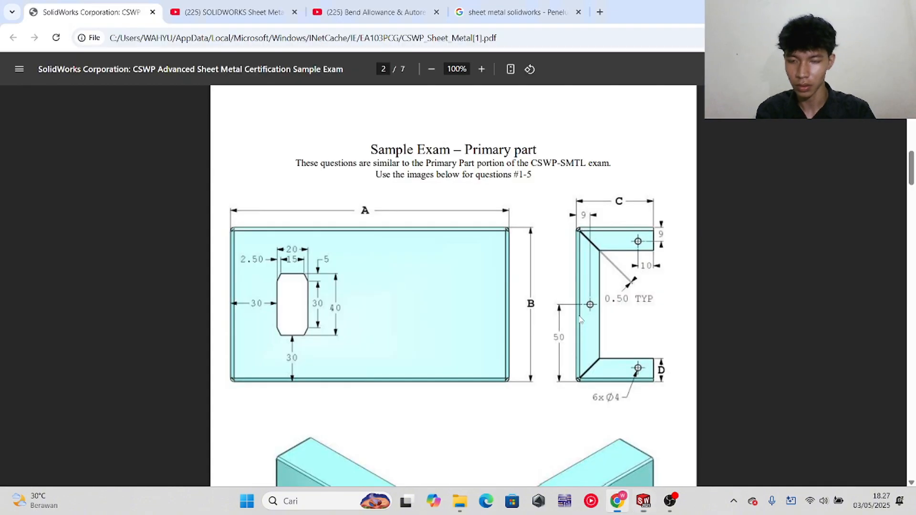
key("alt+Tab")
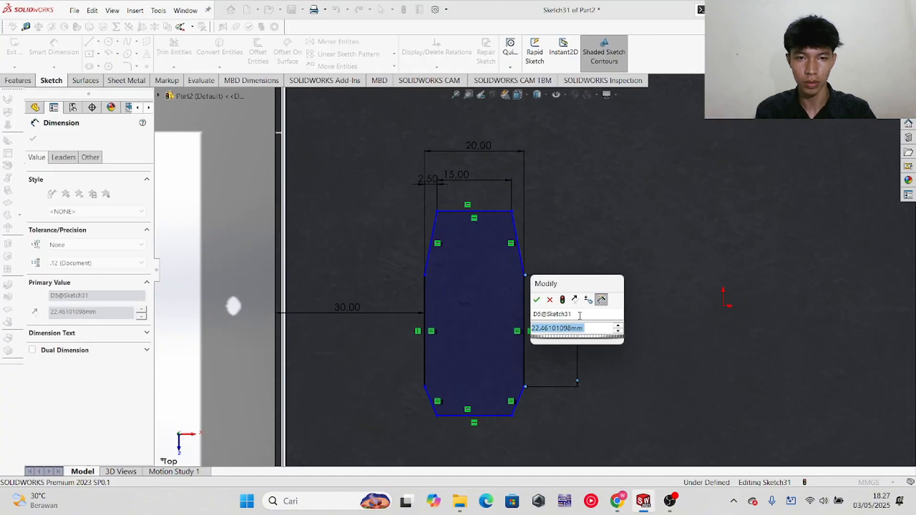
type("30")
key("Return")
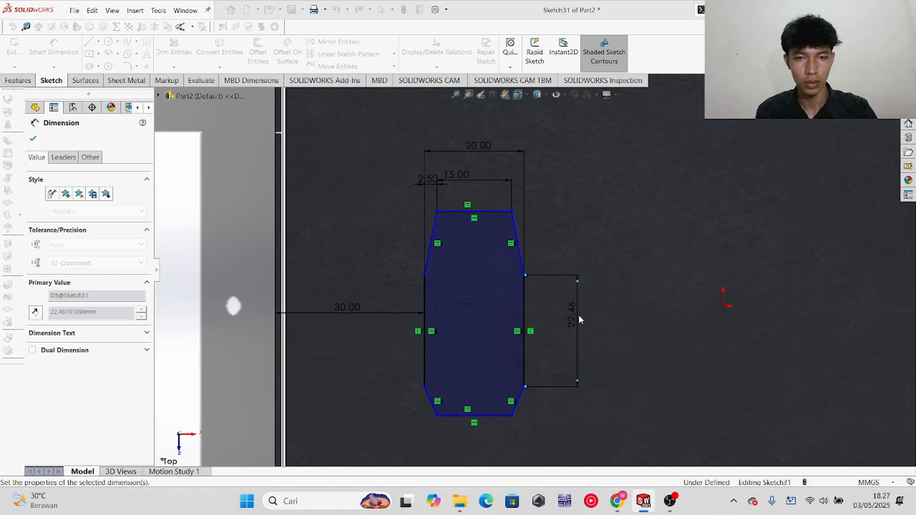
- Dimension the overall height between the cutout's top and bottom horizontal lines as 40 mm
left_click(505, 208)
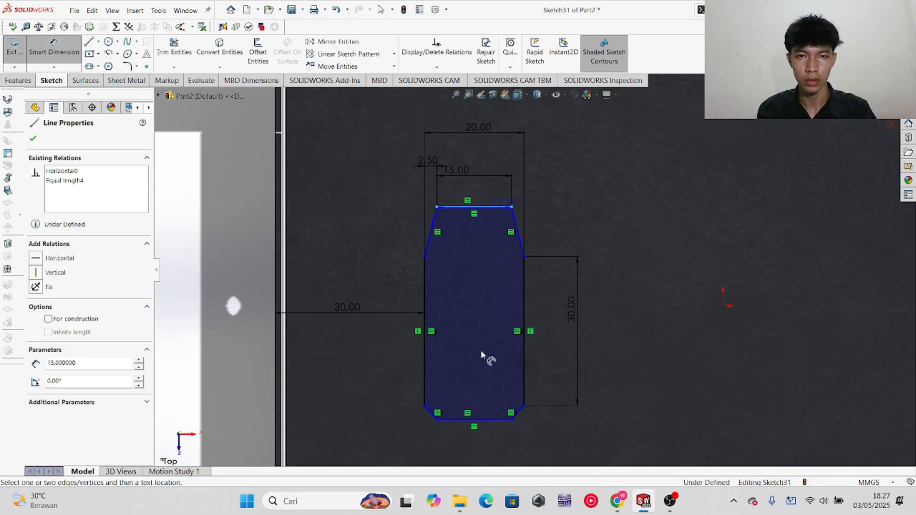
left_click(482, 421)
left_click(643, 347)
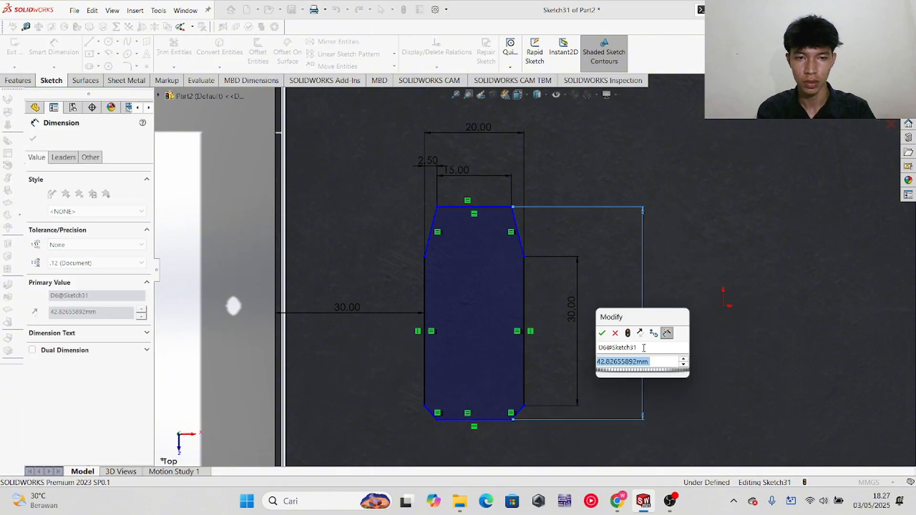
type("40")
key("Return")
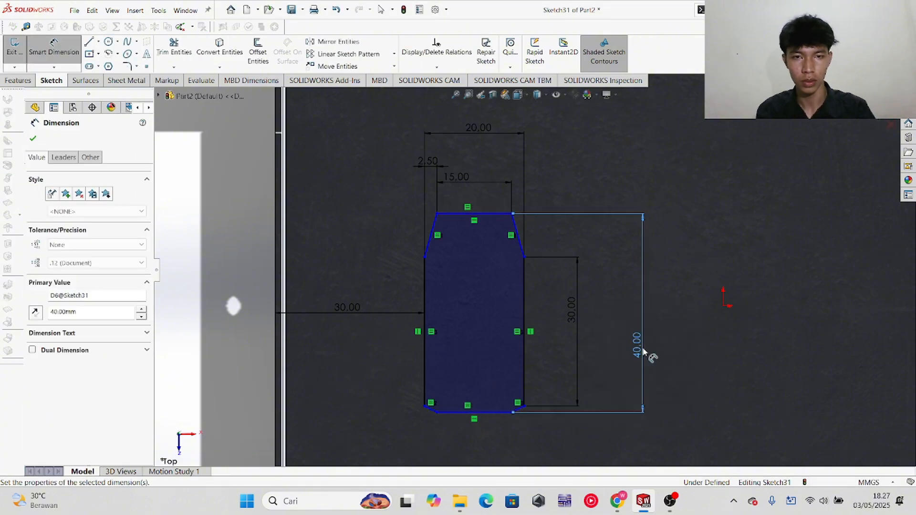
- Check the exam drawing and dimension the vertical height of the upper right slanted line as 5 mm
left_click(524, 251)
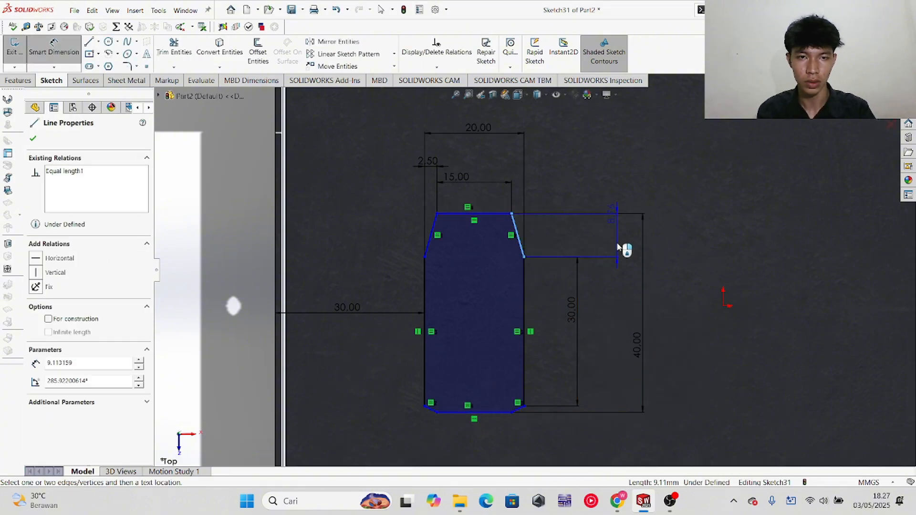
left_click(614, 253)
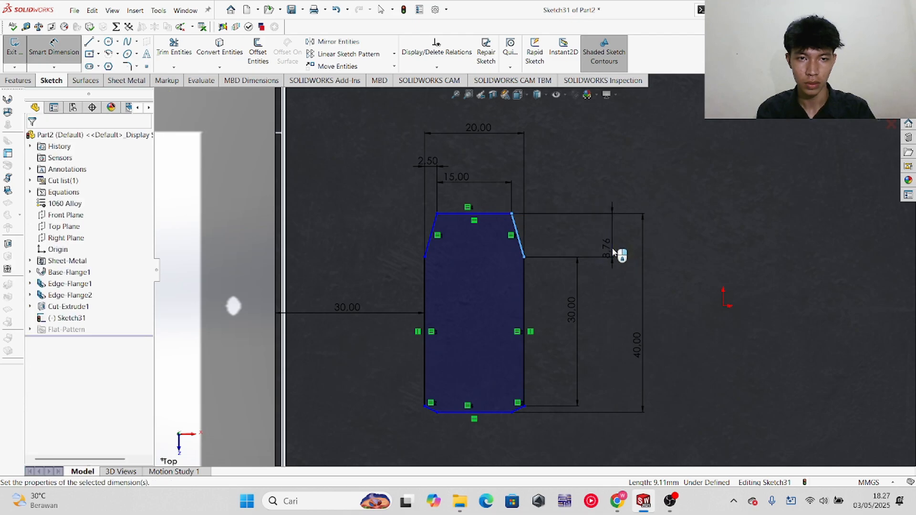
key("alt+Tab")
key("alt+Tab")
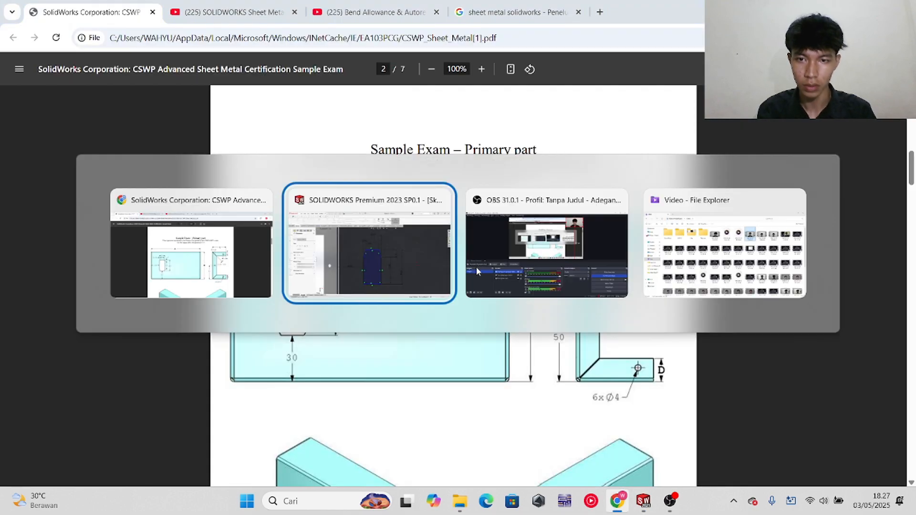
key("Return")
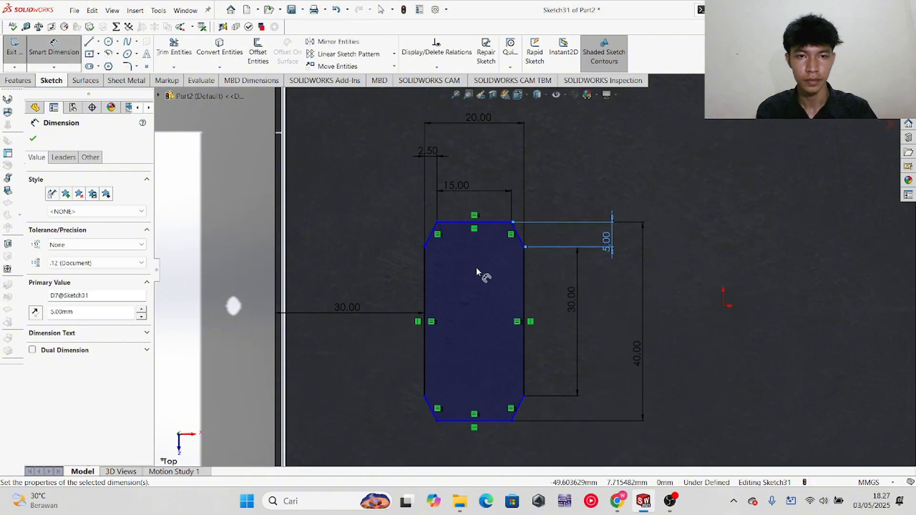
- Check the exam drawing, dimension the cutout's bottom line 30 mm from the part's lower edge, and finish dimensioning
scroll(479, 275, "down", 1)
scroll(518, 286, "up", 2)
key("alt+Tab")
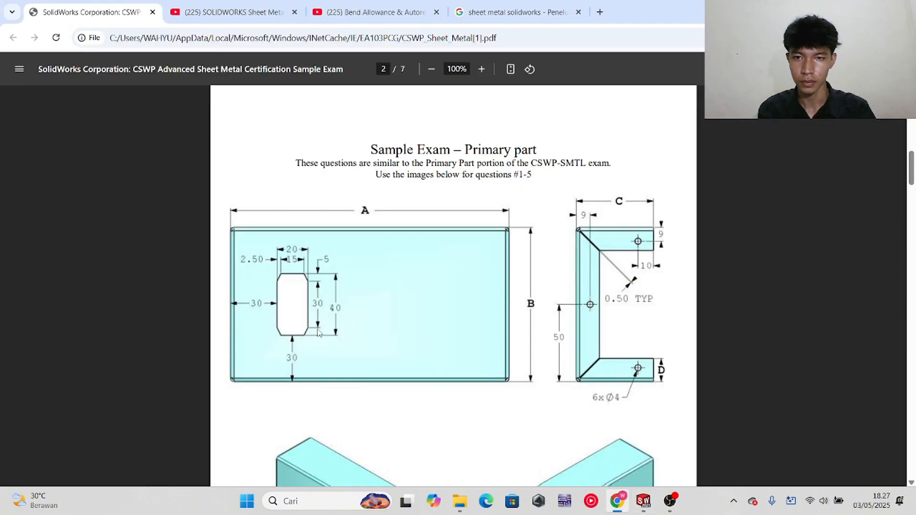
key("alt+Tab")
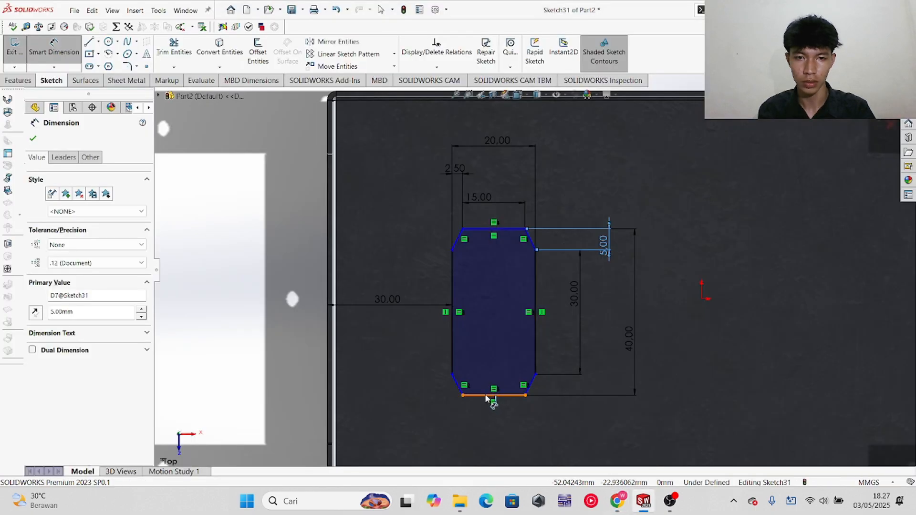
left_click(491, 400)
scroll(511, 426, "up", 4)
key("alt+Tab")
key("alt+Tab")
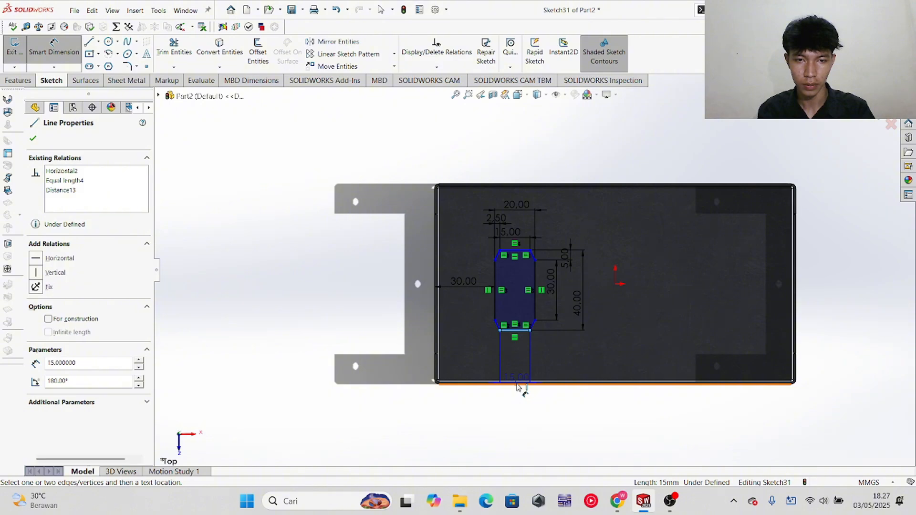
left_click(517, 385)
left_click(522, 364)
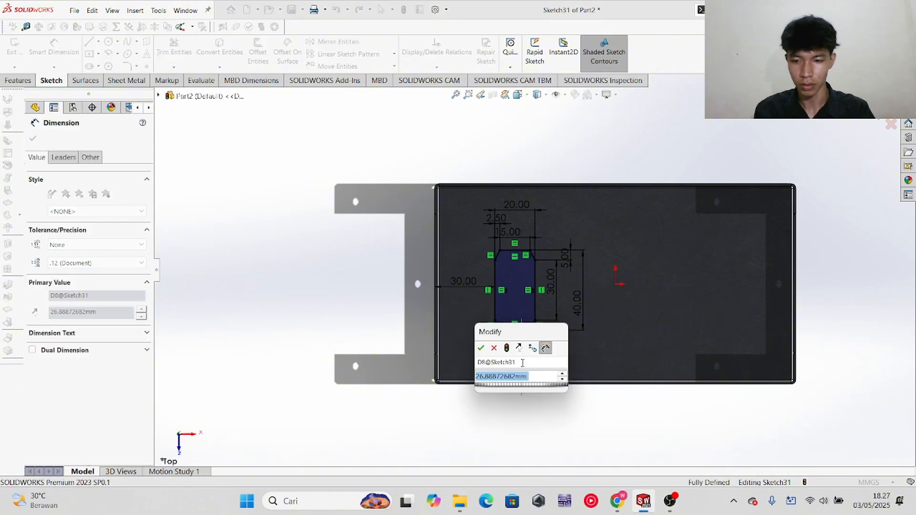
type("30")
key("Return")
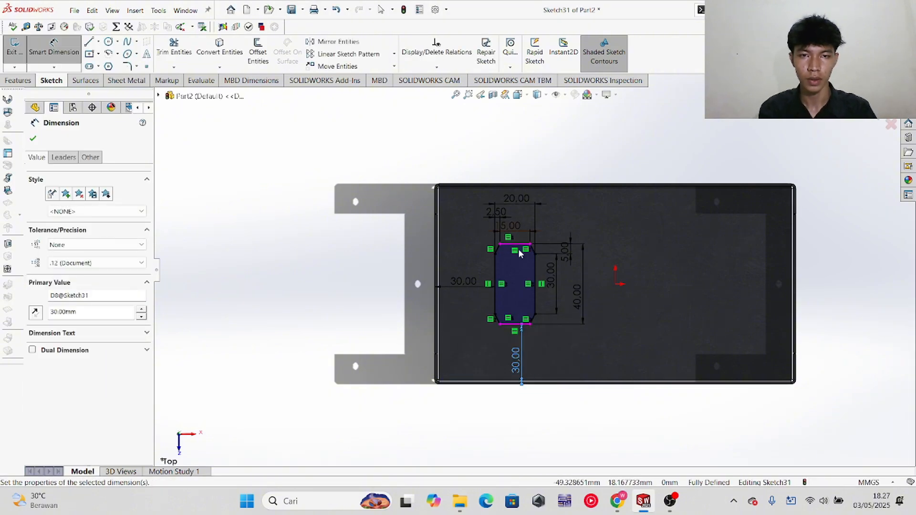
scroll(530, 286, "down", 3)
left_click(33, 139)
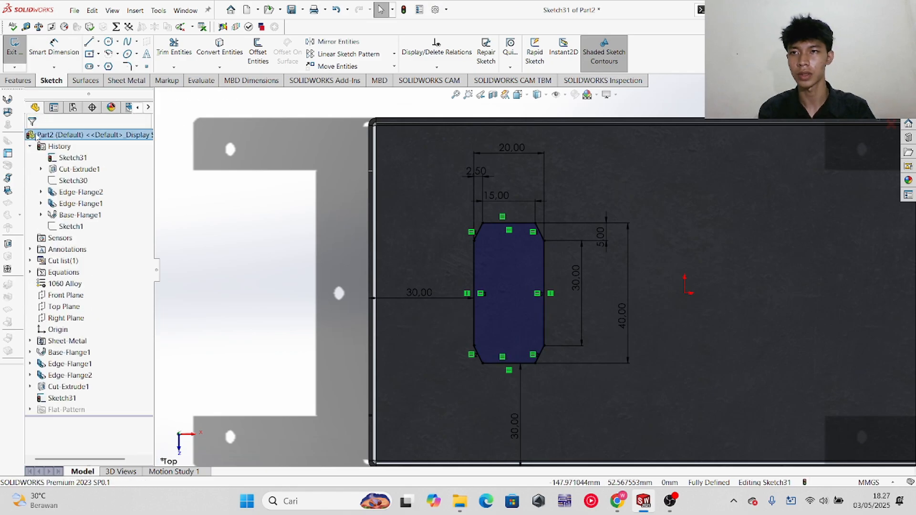
- Cut the chamfered outline through the sheet with a blind Extruded Cut linked to the sheet thickness, with Normal cut on and Flip side to cut off
left_click(19, 81)
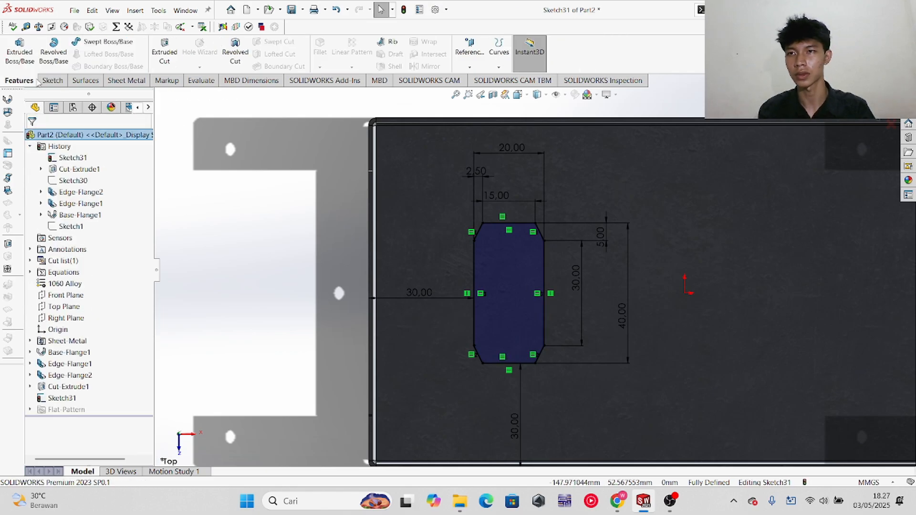
left_click(164, 52)
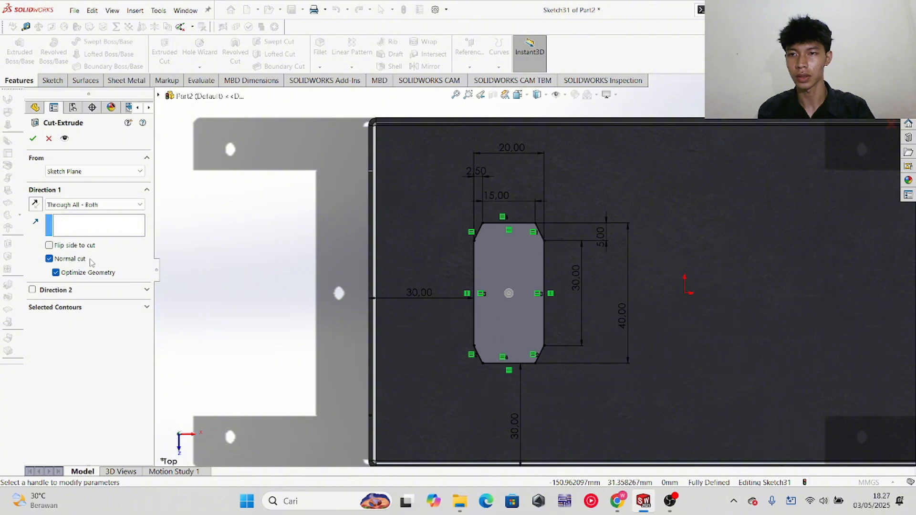
left_click(113, 205)
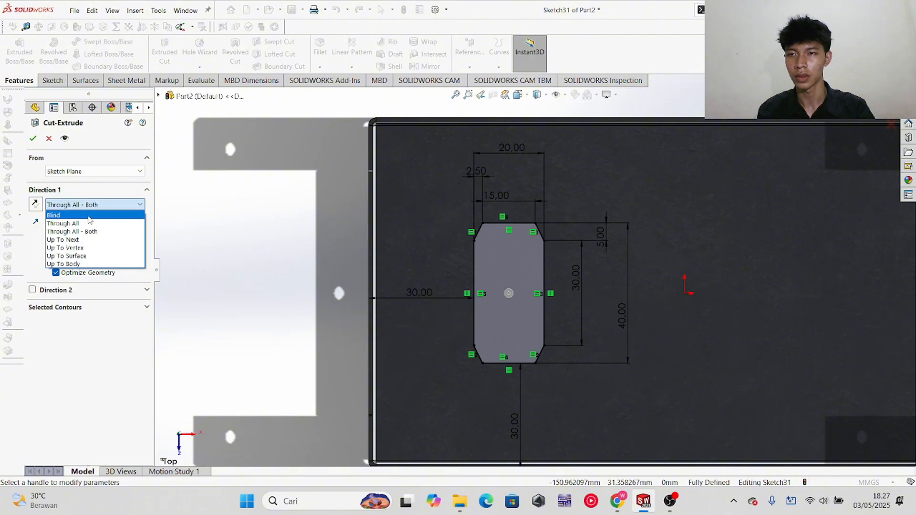
left_click(90, 221)
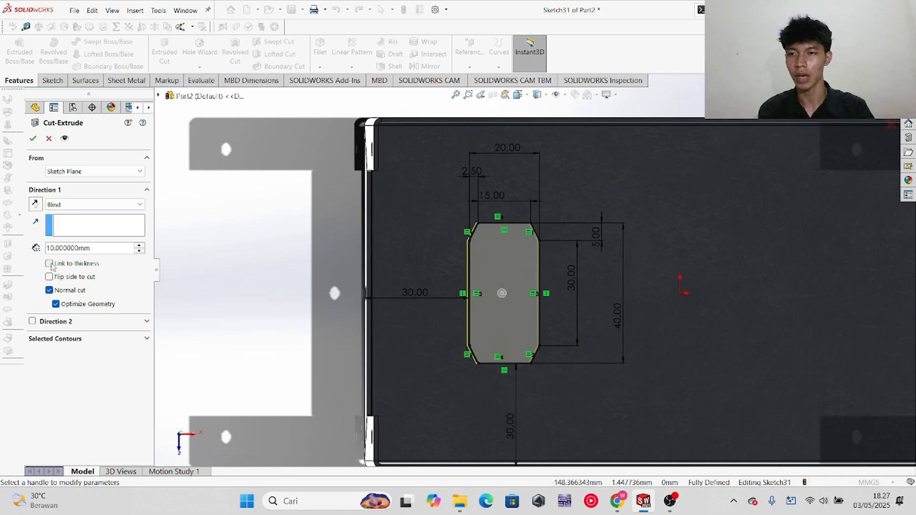
left_click(49, 264)
left_click(49, 259)
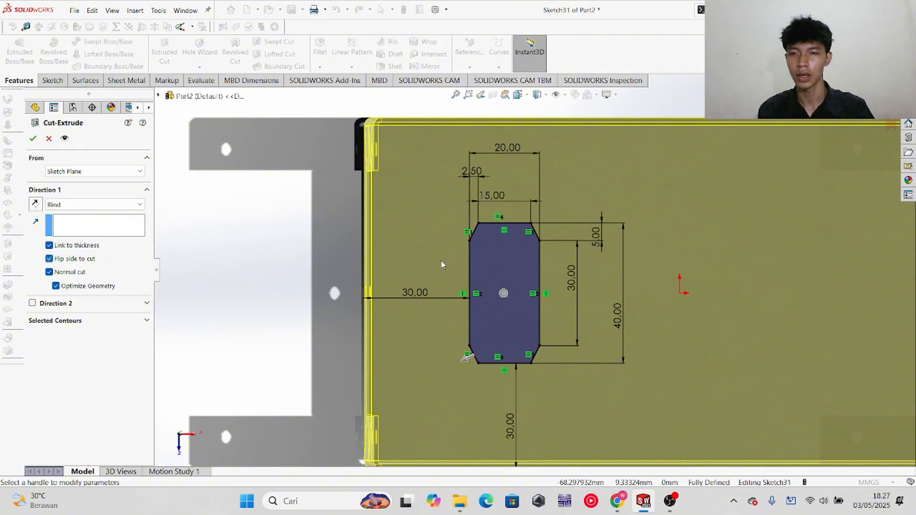
left_click(55, 259)
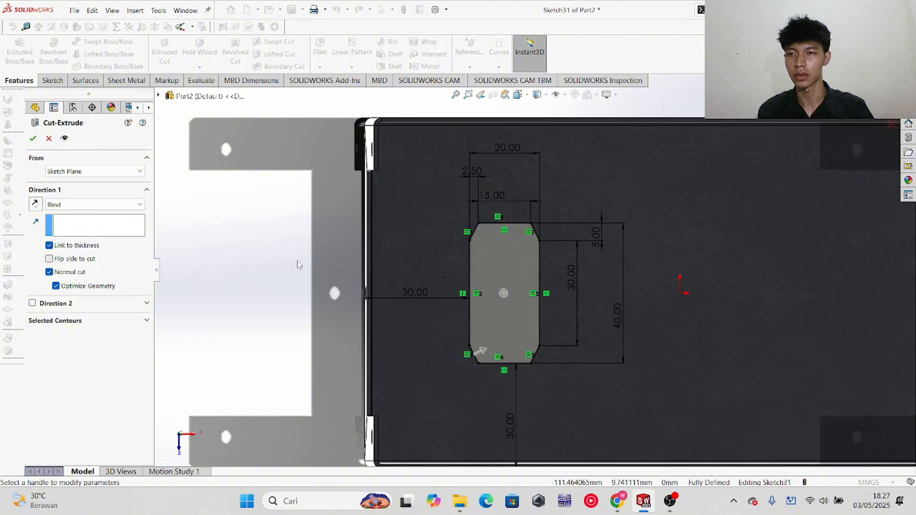
middle_click_drag(308, 263, 486, 240)
scroll(525, 228, "down", 3)
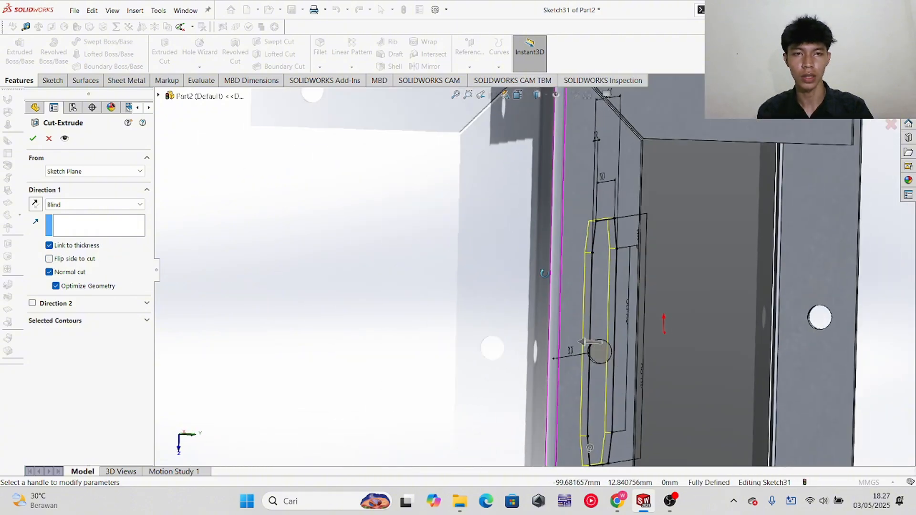
mouse_move(555, 219)
middle_mouse_down()
mouse_move(582, 217)
mouse_move(506, 212)
middle_mouse_up()
scroll(542, 206, "up", 5)
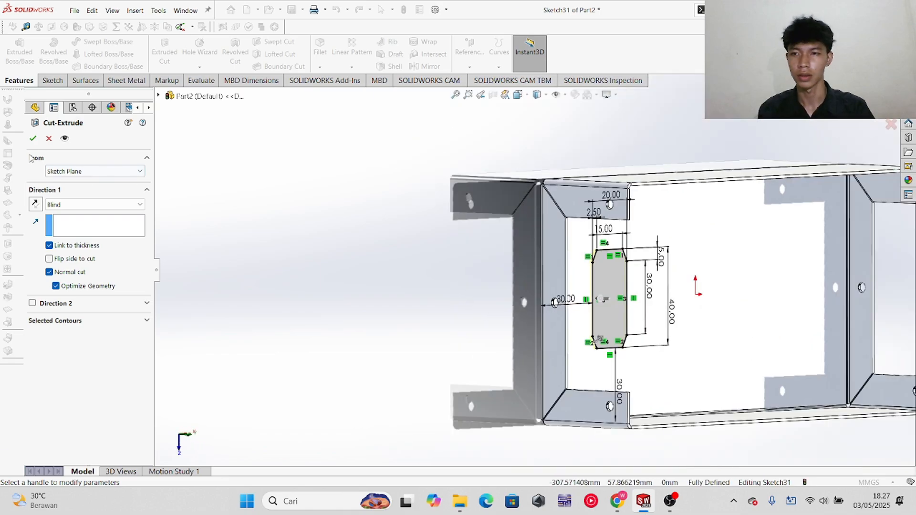
- Examine the cut part and compare it with the primary part views in the exam drawing
middle_click_drag(684, 310, 582, 236)
scroll(666, 309, "up", 1)
scroll(643, 285, "down", 5)
scroll(611, 296, "up", 6)
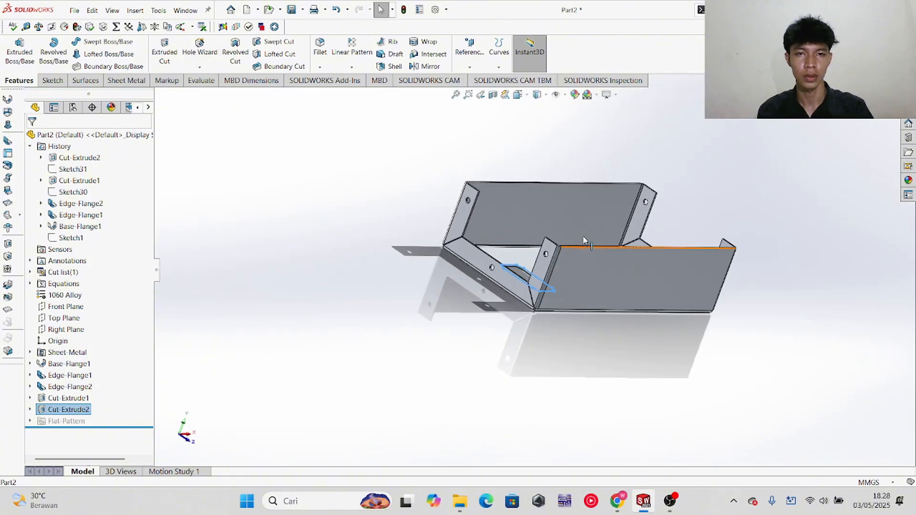
key("alt+Tab")
scroll(553, 321, "down", 4)
scroll(554, 321, "up", 2)
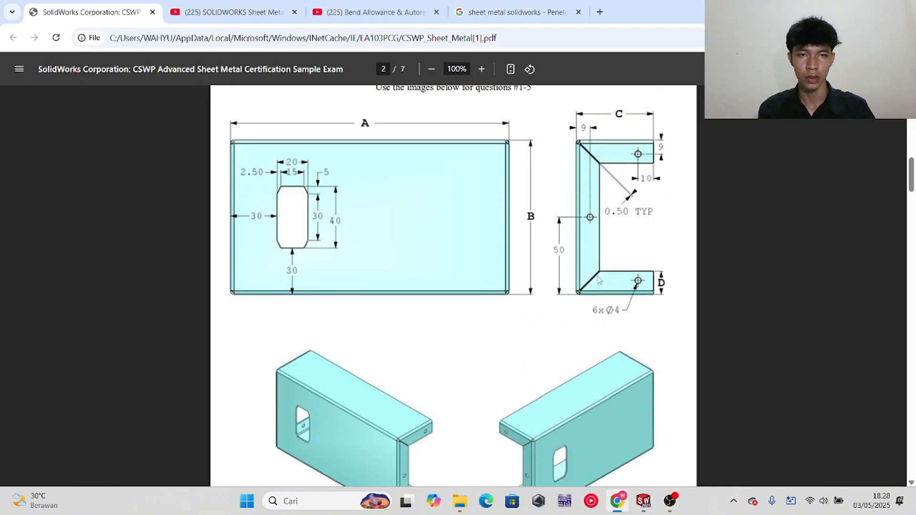
scroll(599, 286, "down", 4)
scroll(599, 287, "up", 4)
key("alt+Tab")
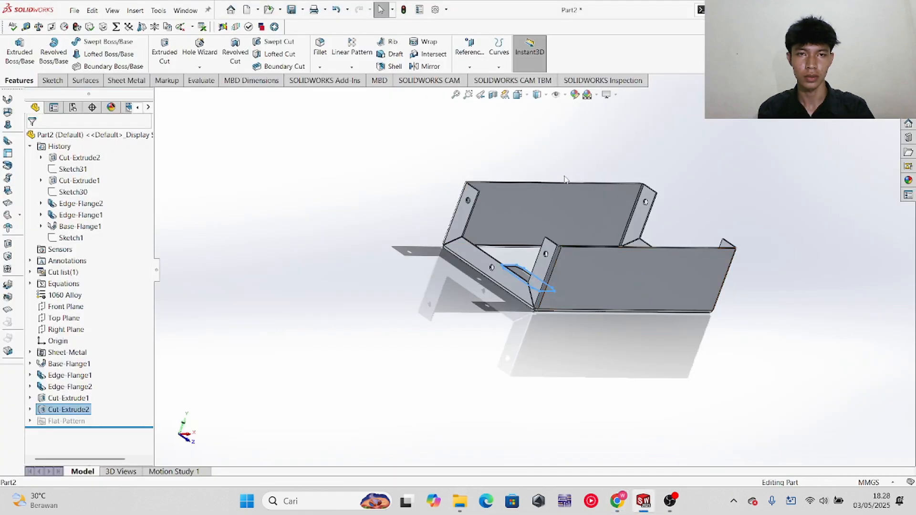
- Reorient the part to inspect the cutout from its outer face together with the flanges, as in the exam drawing
key("space")
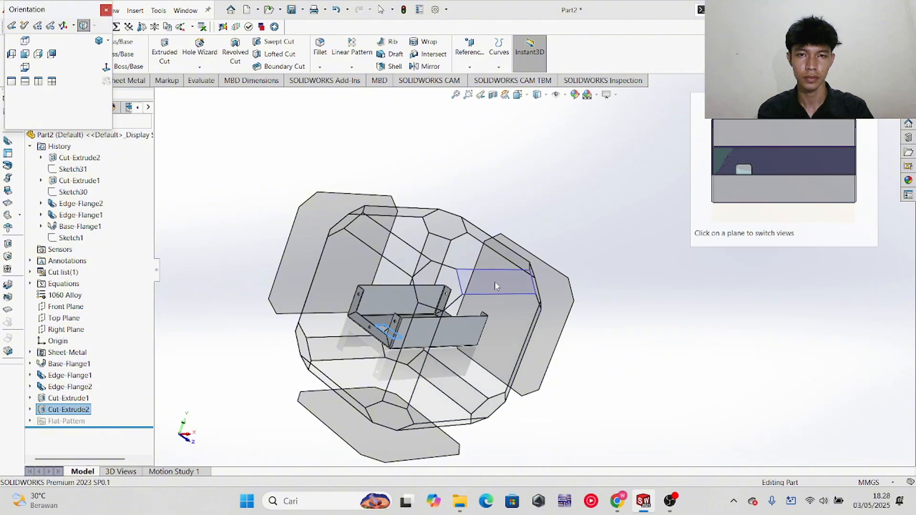
left_click(501, 301)
middle_click_drag(570, 297, 557, 224)
scroll(568, 229, "up", 5)
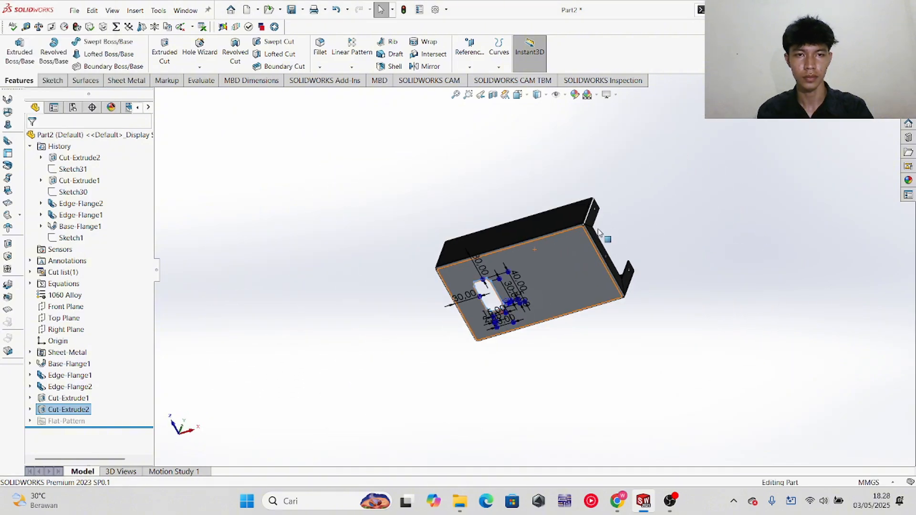
left_click(537, 94)
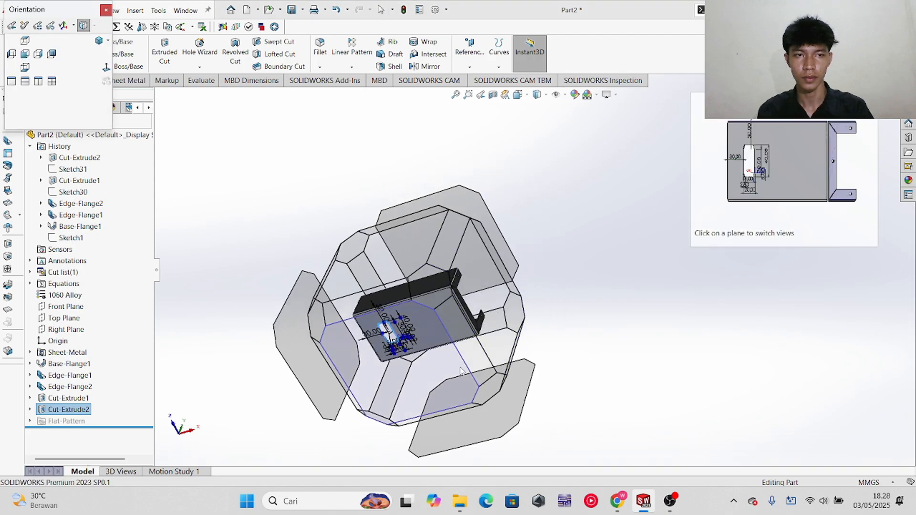
left_click(439, 285)
middle_click_drag(613, 357, 553, 372)
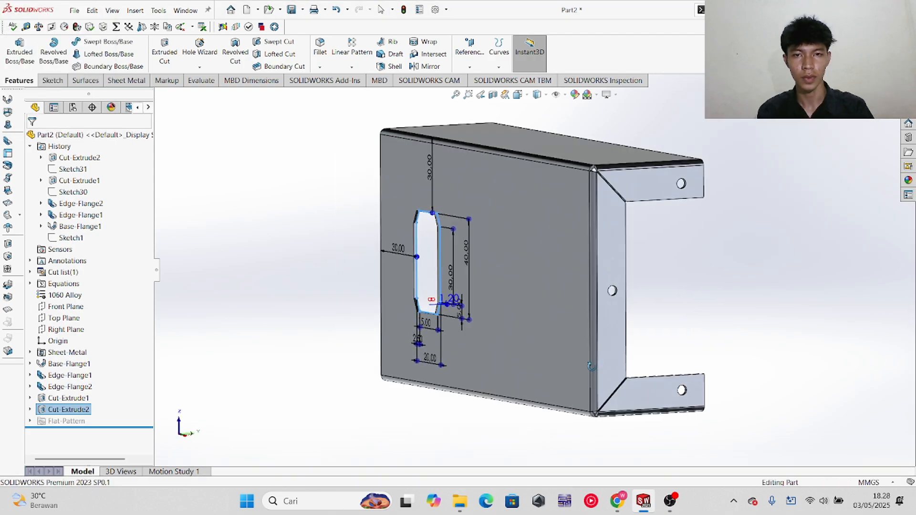
left_click(660, 239)
scroll(593, 239, "up", 2)
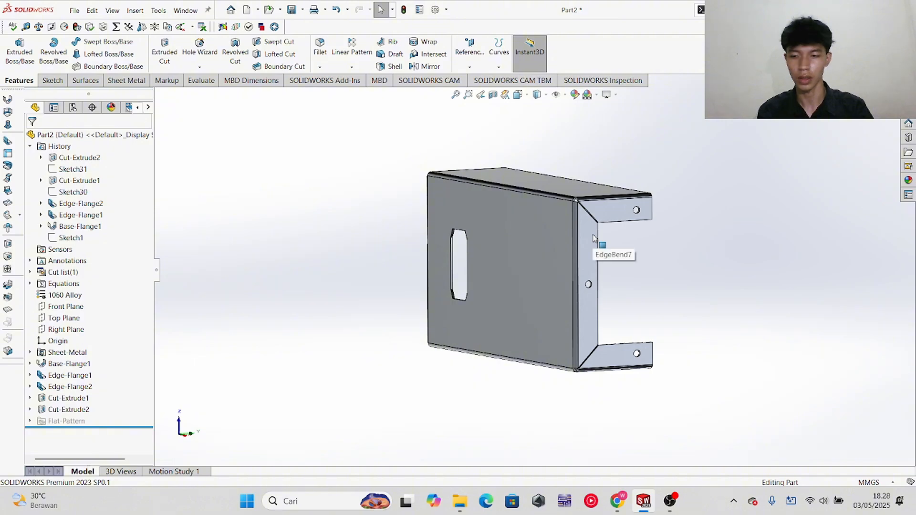
- Read through the sample exam's questions and the Answers and Hints page, and return to the part
key("alt+Tab")
scroll(460, 296, "down", 5)
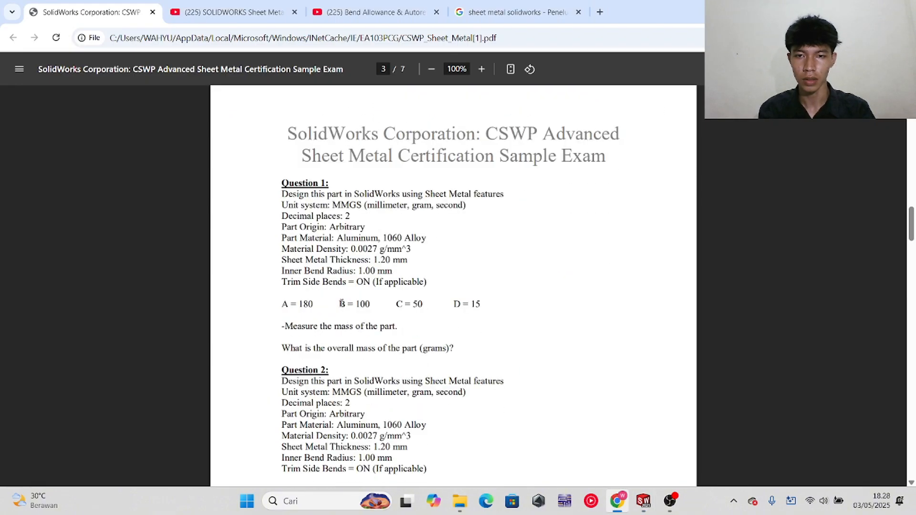
scroll(396, 322, "down", 20)
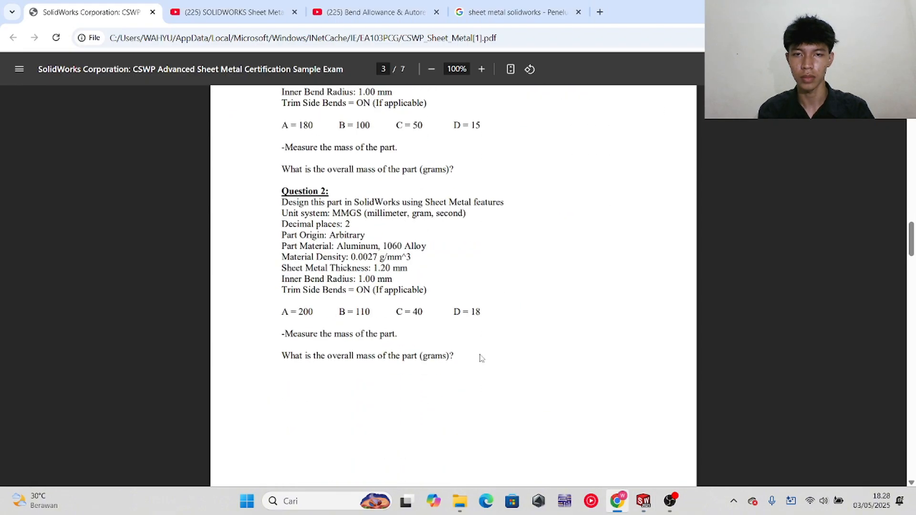
scroll(435, 363, "down", 20)
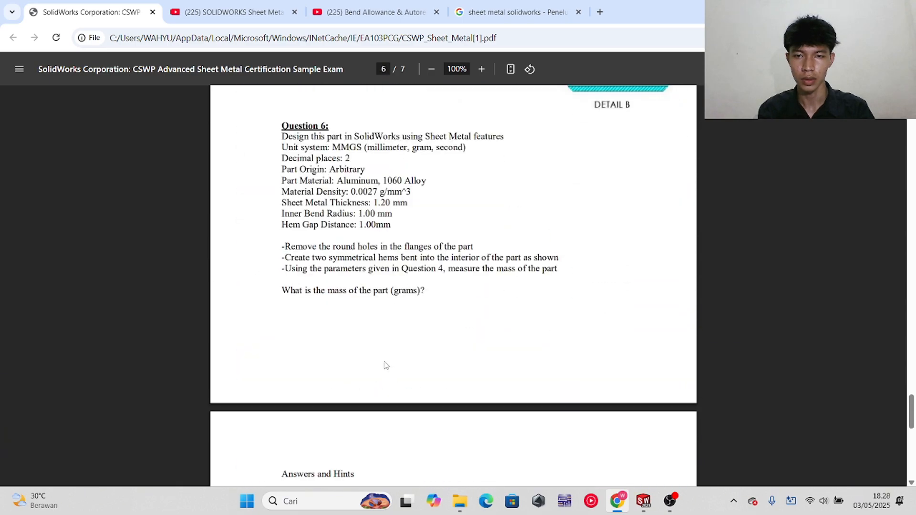
scroll(356, 308, "up", 3)
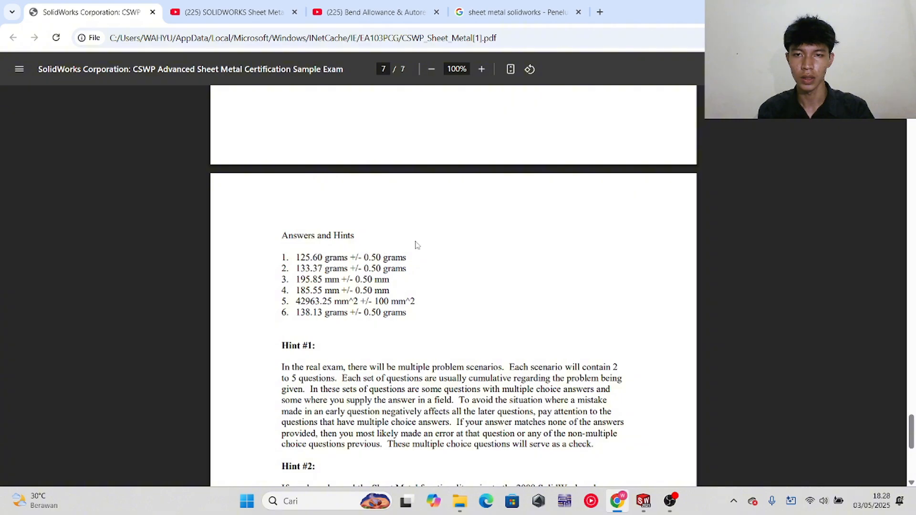
scroll(417, 245, "up", 20)
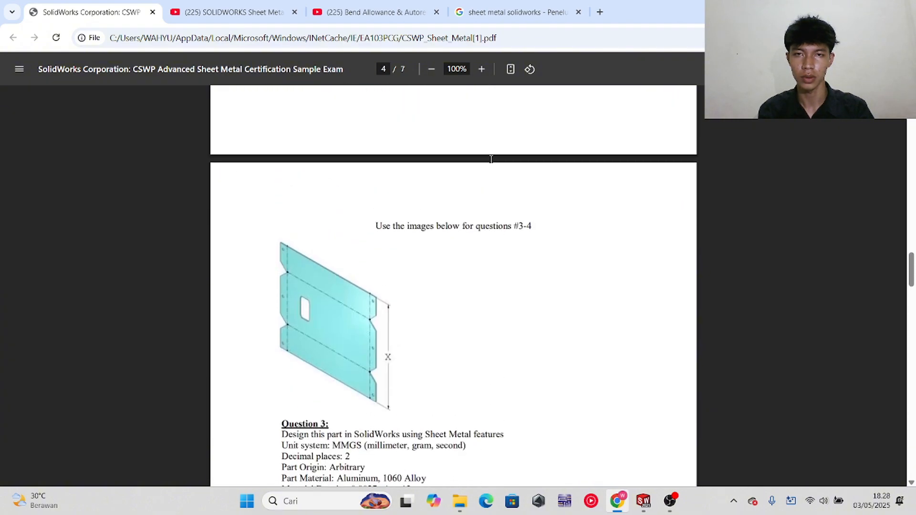
scroll(491, 159, "down", 5)
key("alt+Tab")
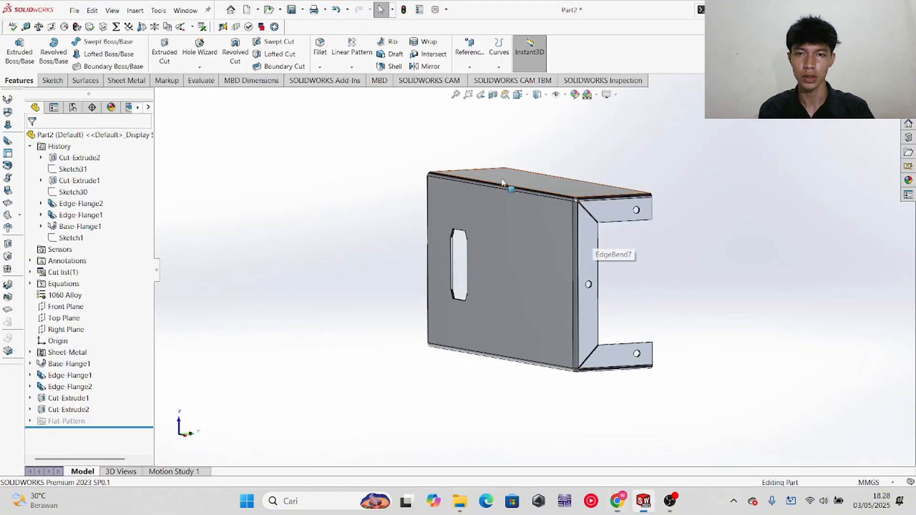
- Evaluate the mass properties of the finished sheet metal part for Question 1
left_click(166, 80)
left_click(200, 80)
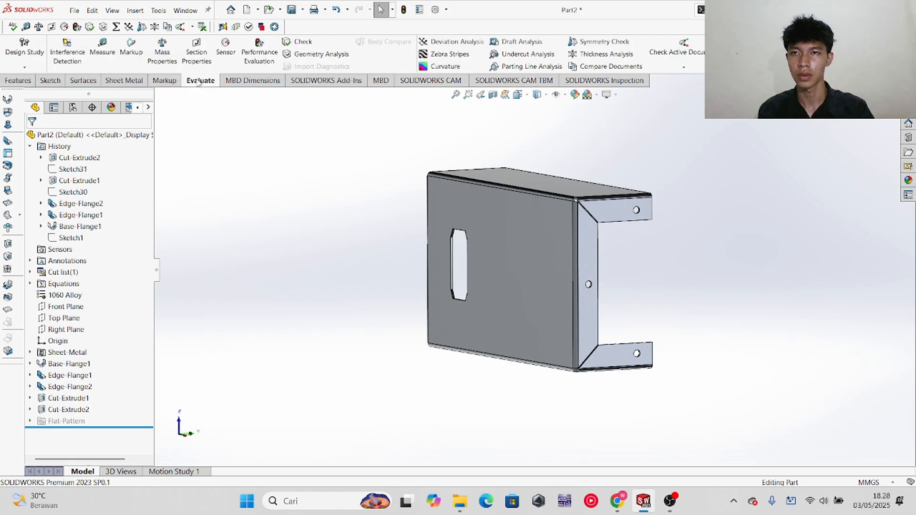
left_click(162, 53)
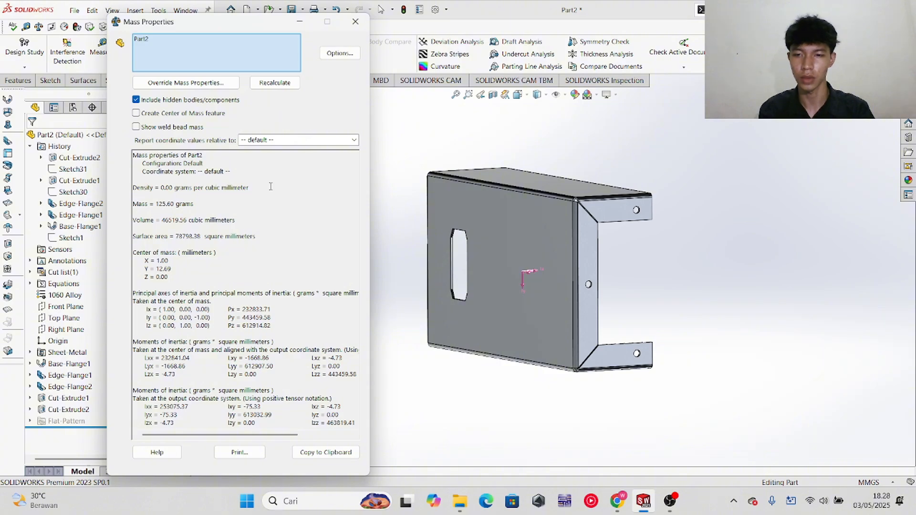
left_click_drag(228, 23, 248, 25)
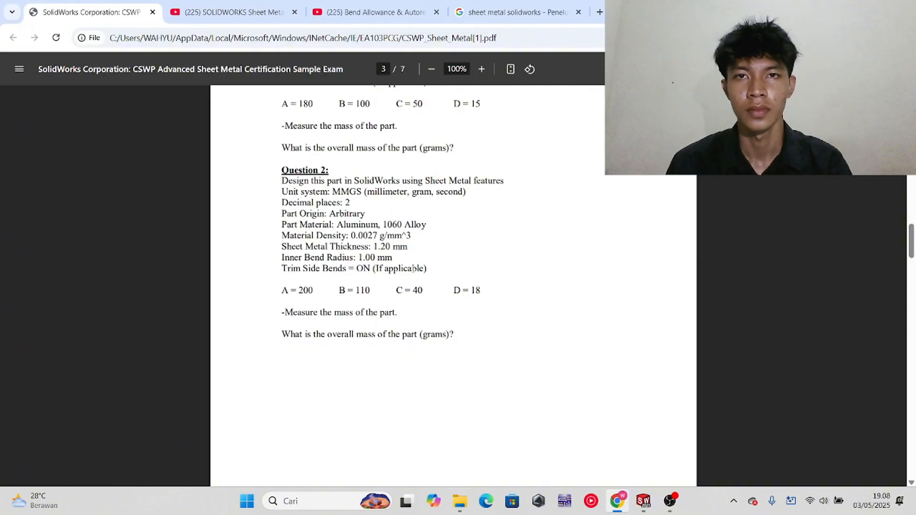
- Read Question 2's specifications and A to D values in the sample exam, and switch back to the part in SOLIDWORKS
scroll(414, 269, "down", 2)
scroll(414, 268, "up", 2)
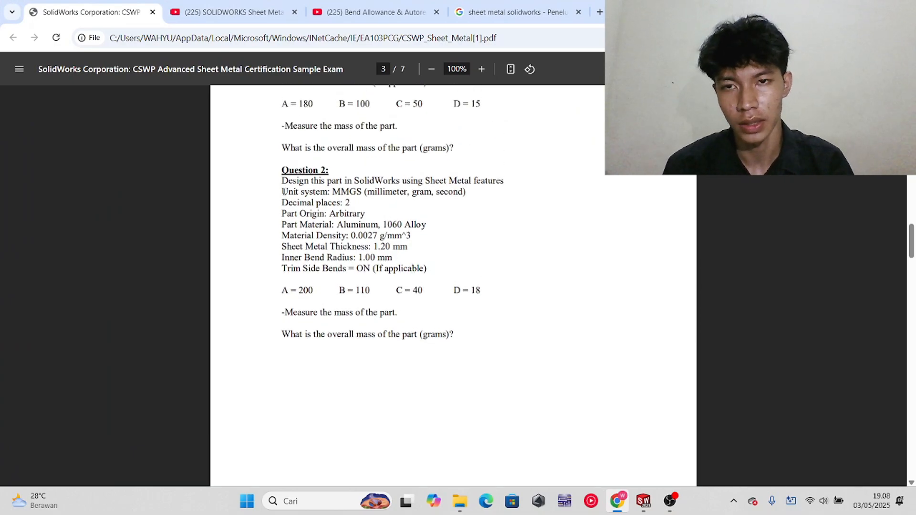
scroll(285, 191, "up", 2)
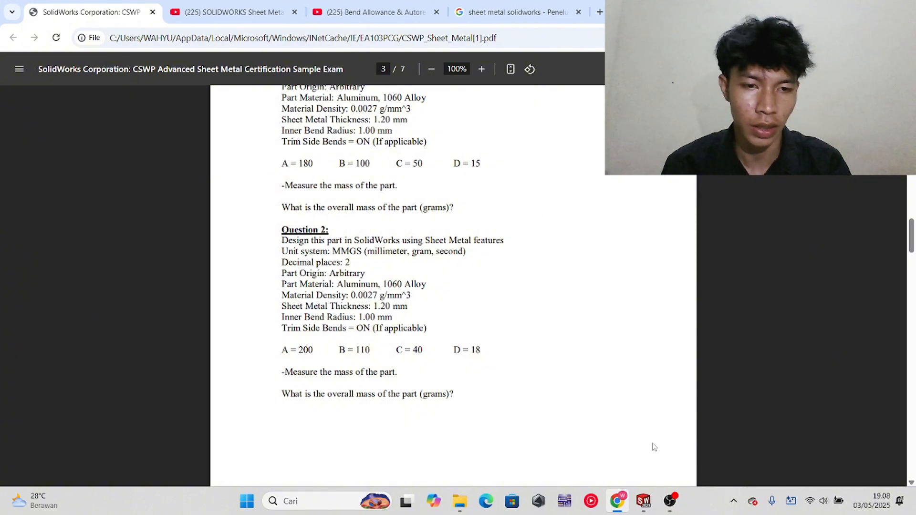
left_click(643, 501)
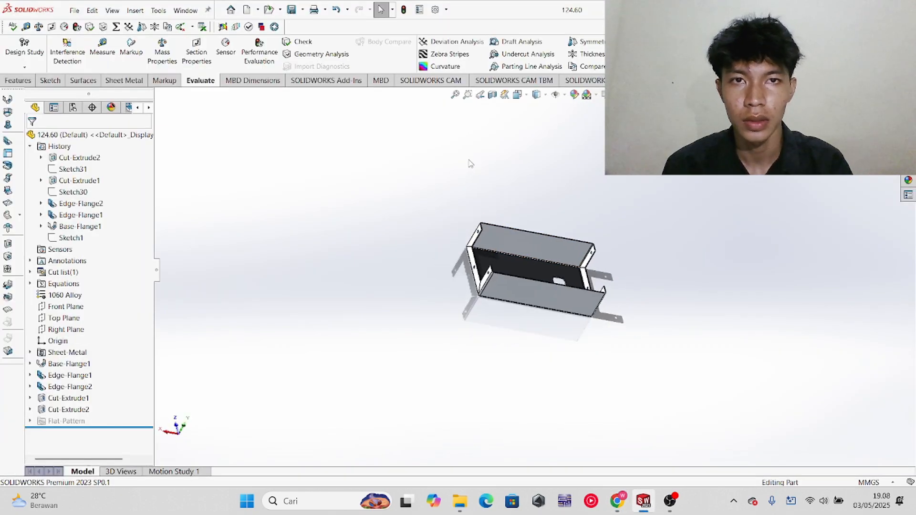
scroll(469, 161, "up", 1)
scroll(325, 119, "down", 1)
scroll(683, 261, "down", 2)
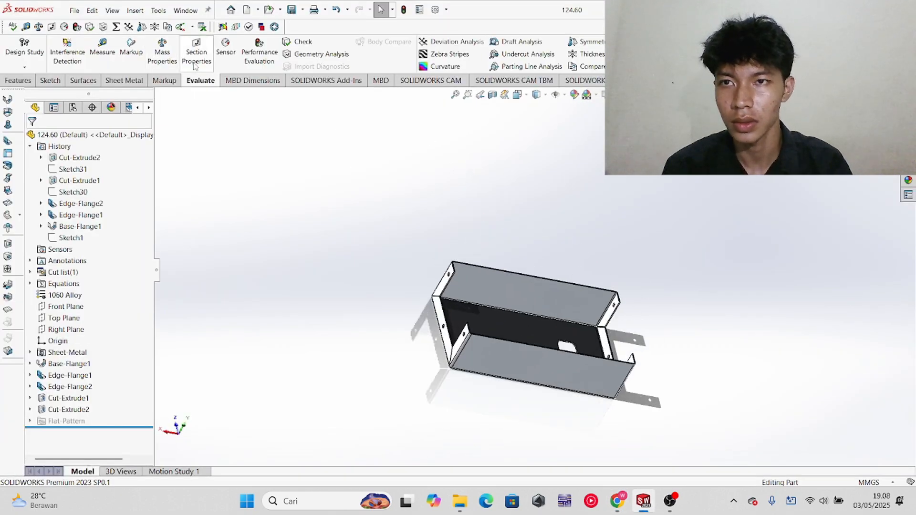
- Open the part's equations and set global variable a to 200, as given in Question 2
left_click(280, 10)
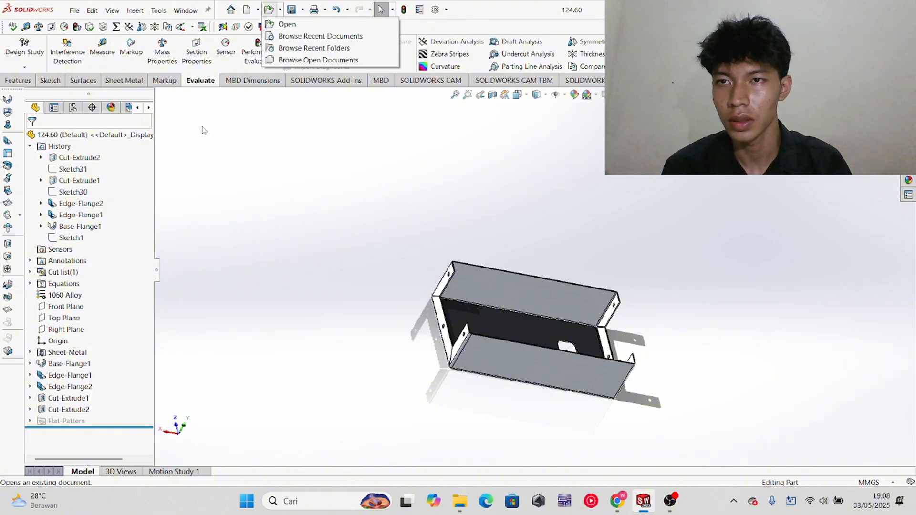
left_click(115, 26)
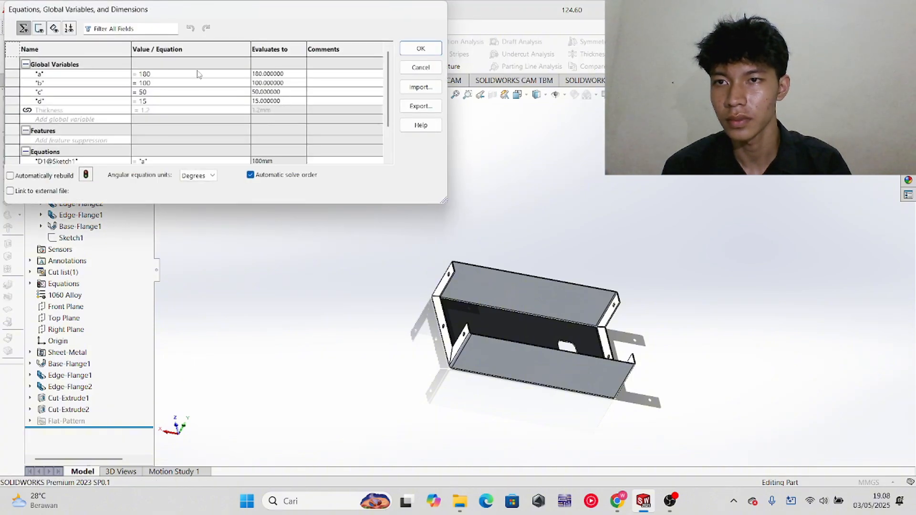
left_click(199, 74)
double_click(159, 73)
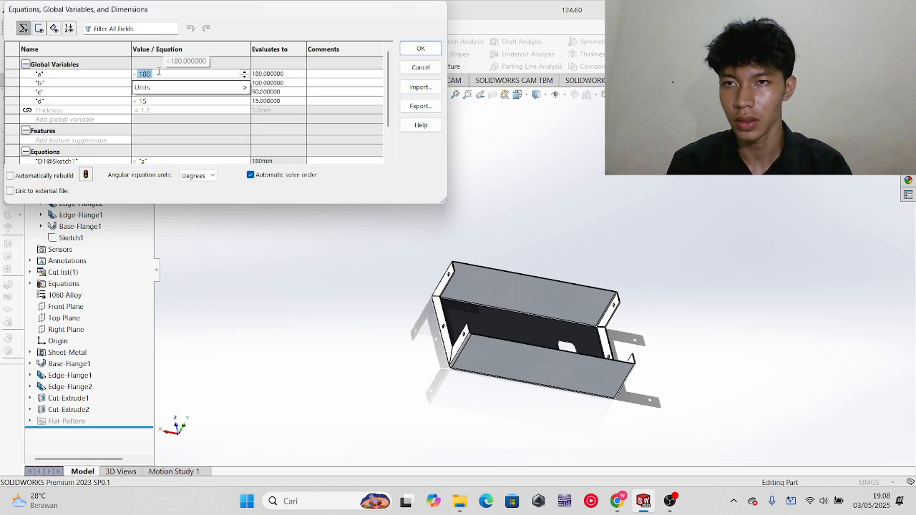
key("alt+Tab")
key("alt+Tab")
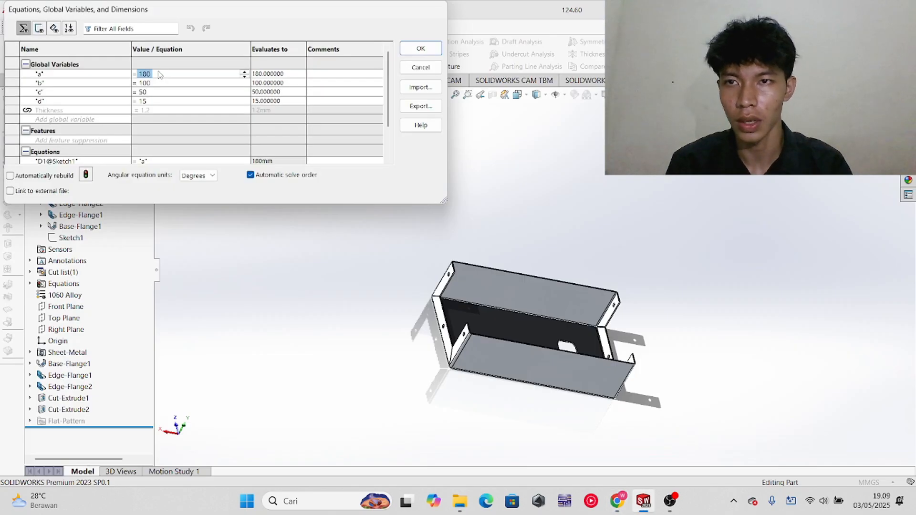
type("200")
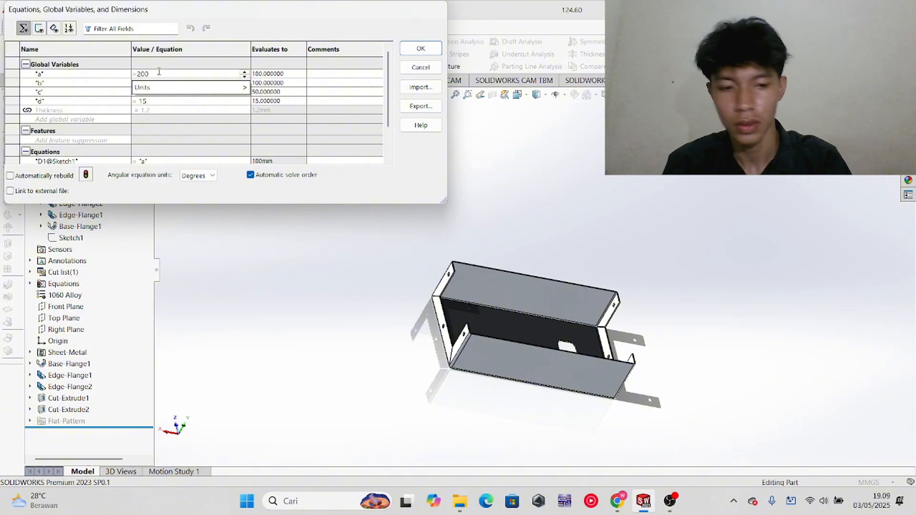
key("Return")
- Set global variable b to 110, checking the value against Question 2 in the sample exam
double_click(160, 86)
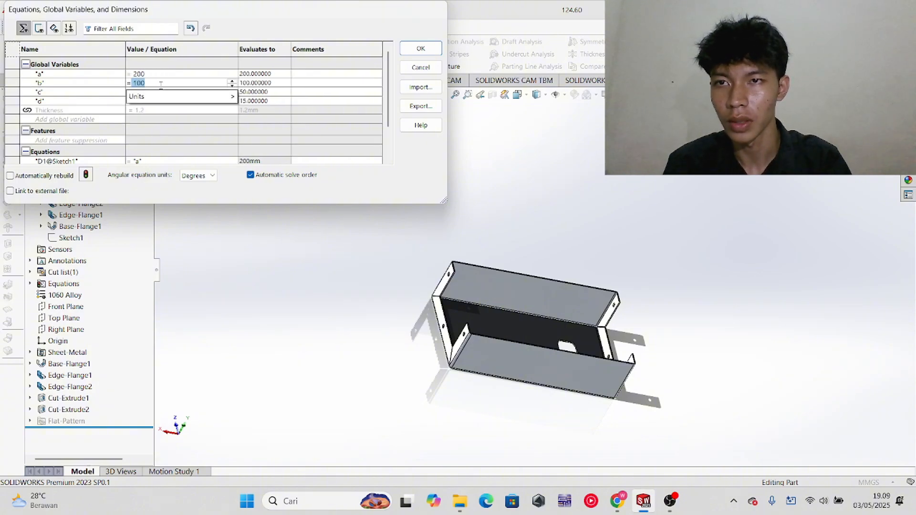
key("alt+Tab")
key("alt+Tab")
type("11")
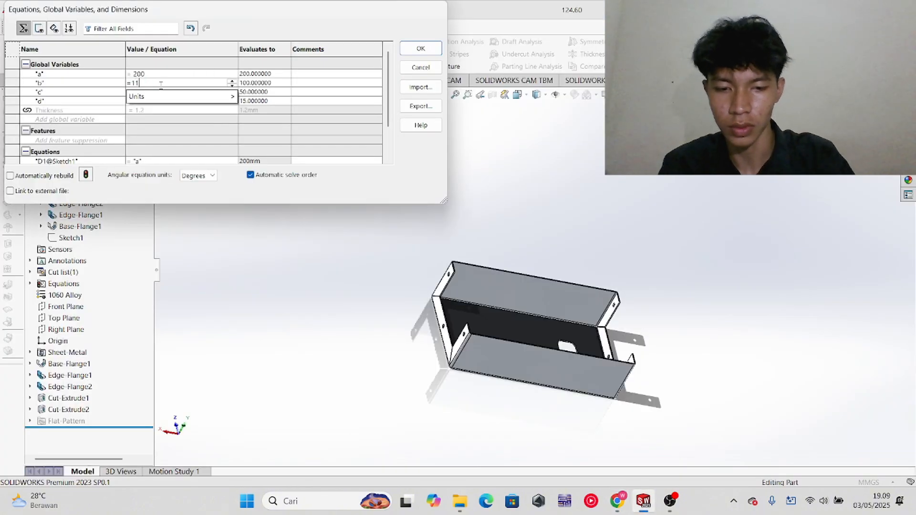
key("alt+Tab")
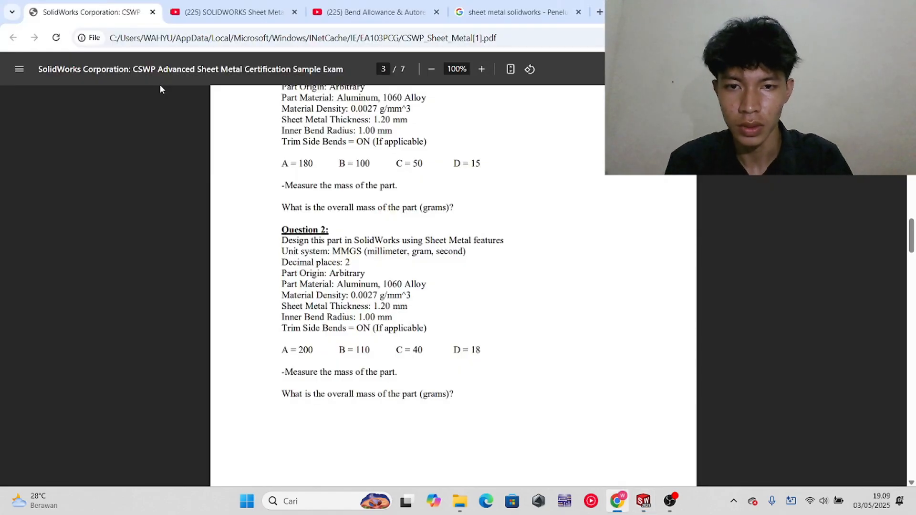
key("alt+Tab")
- Set global variable c to 40 and d to 18, and apply the equation changes to the part
left_click(175, 92)
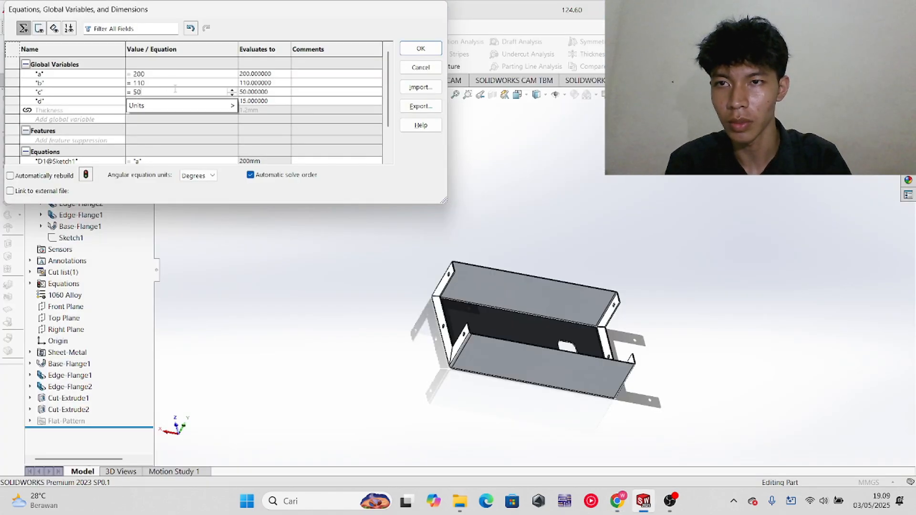
type("40")
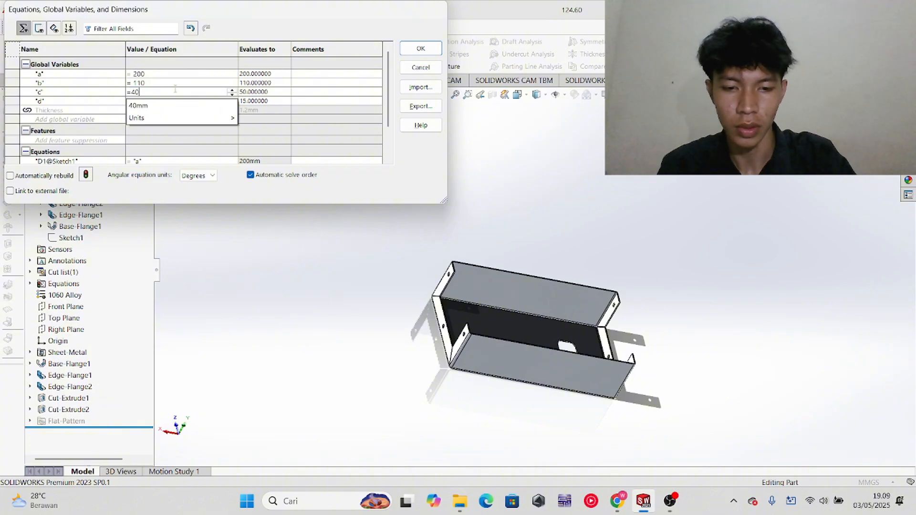
key("Return")
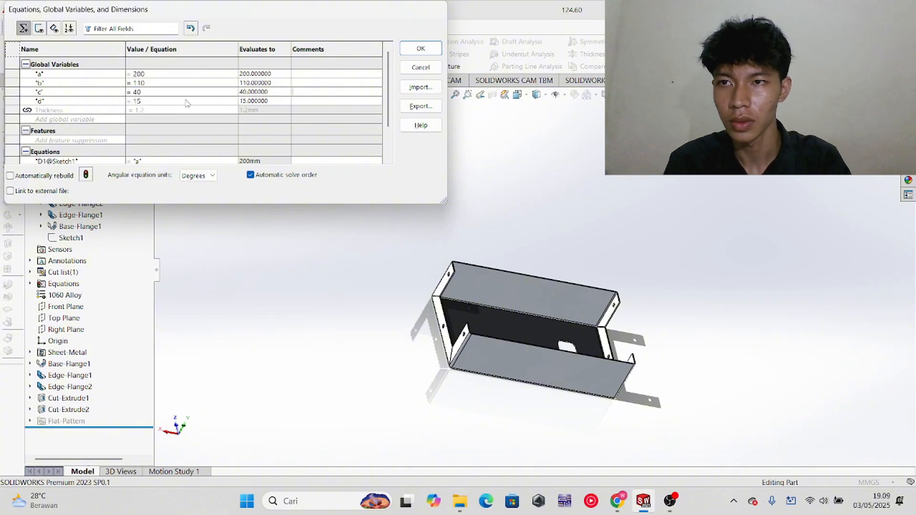
left_click(186, 101)
type("18")
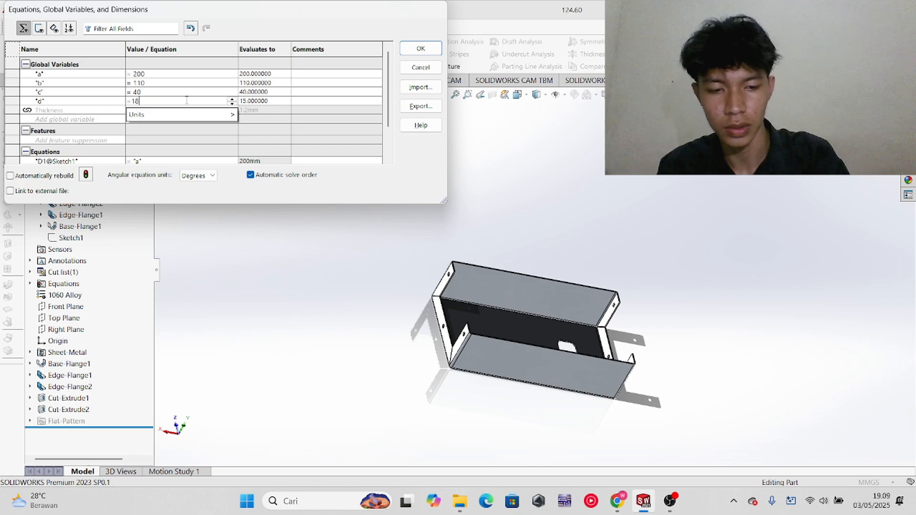
key("Return")
left_click(412, 49)
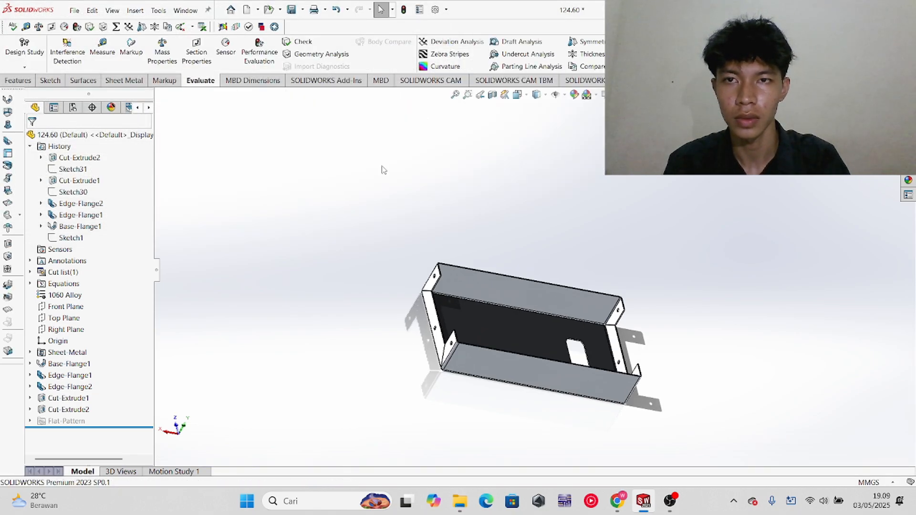
- Look up the Question 2 answer on the exam's Answers and Hints page and return to the part to check its mass
key("alt+Tab")
scroll(443, 210, "down", 15)
scroll(466, 217, "down", 10)
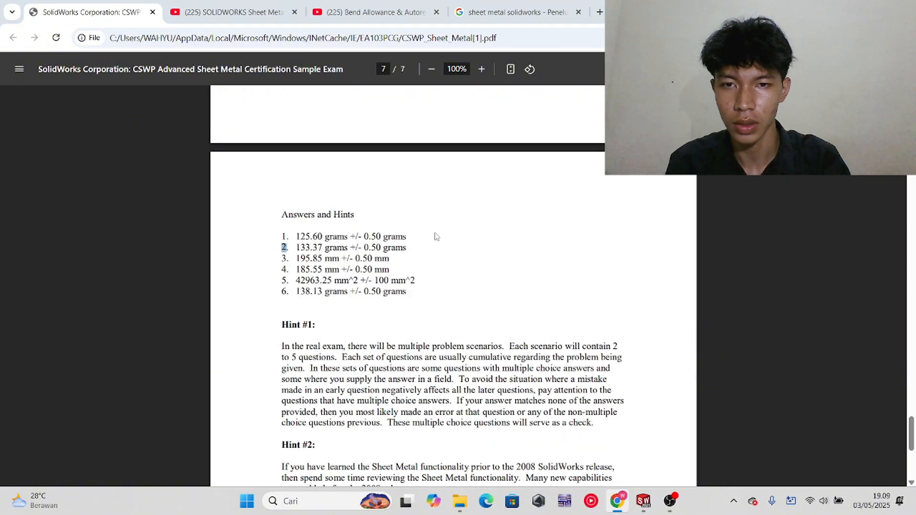
key("alt+Tab")
left_click(142, 48)
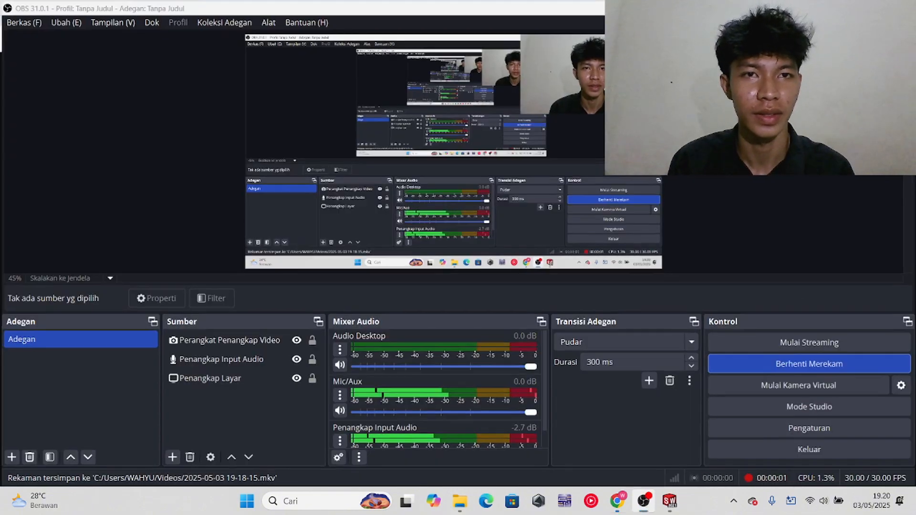
- Switch to the sample exam and read Question 3's K-Factor, flattening and distance X requirements
left_click(644, 501)
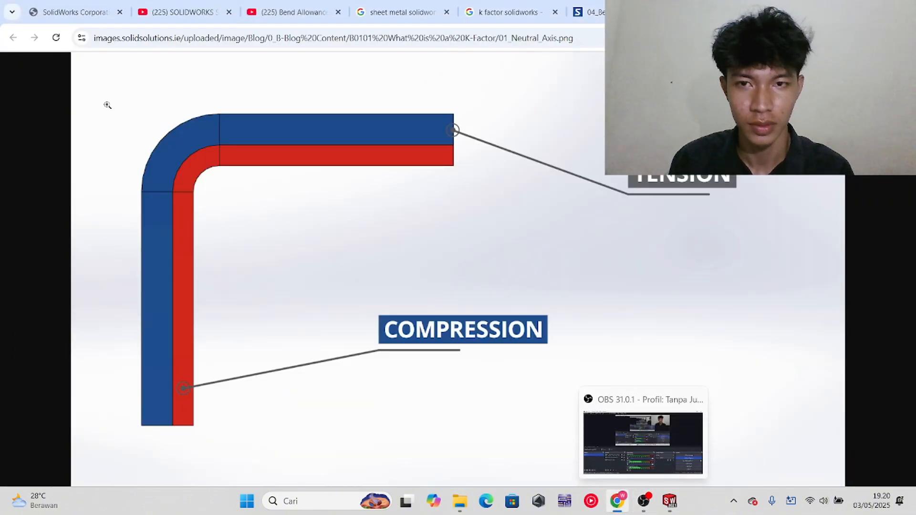
left_click(75, 12)
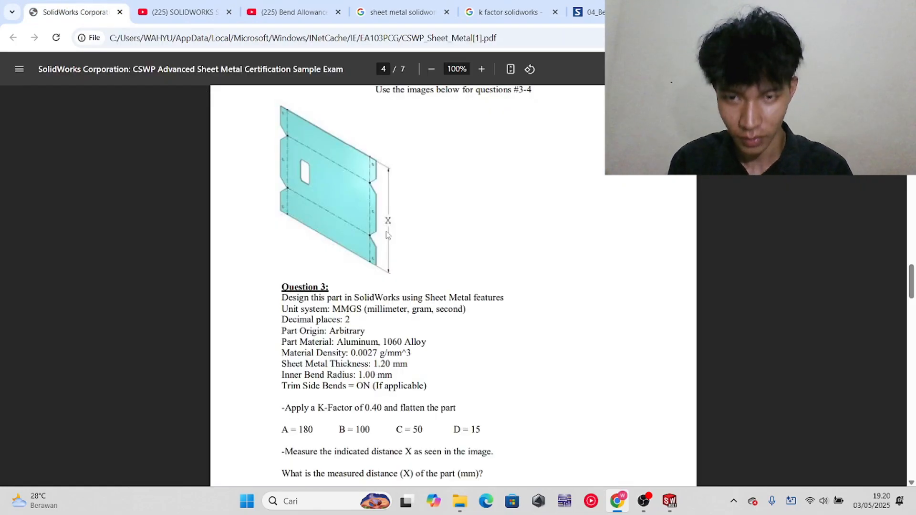
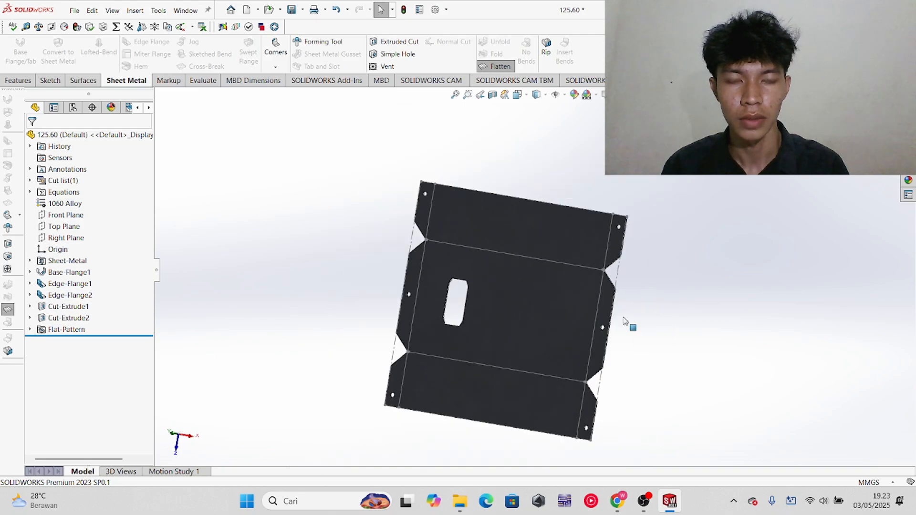
- Examine the flattened part's bend lines, corner notches and lower edge from several angles, up close and as a whole
middle_click_drag(586, 330, 570, 251)
scroll(550, 323, "up", 1)
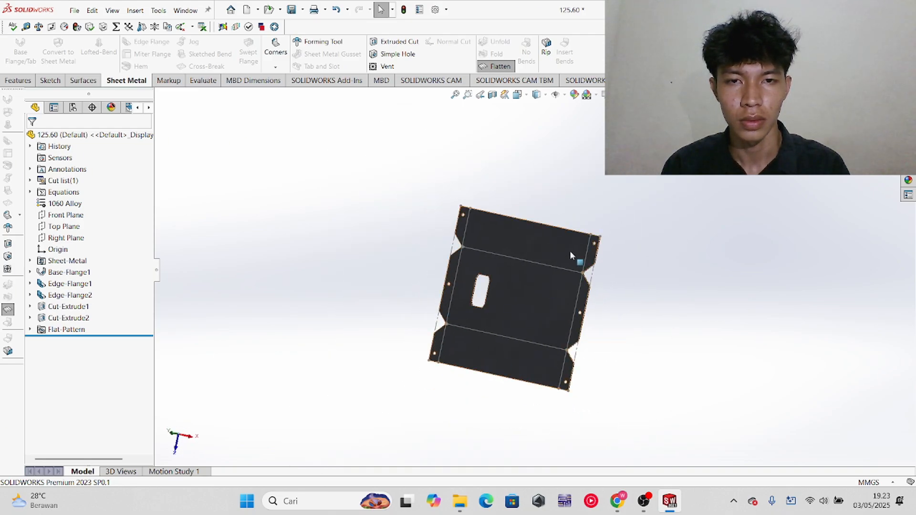
scroll(569, 250, "down", 5)
middle_click_drag(564, 346, 597, 301)
scroll(597, 301, "up", 4)
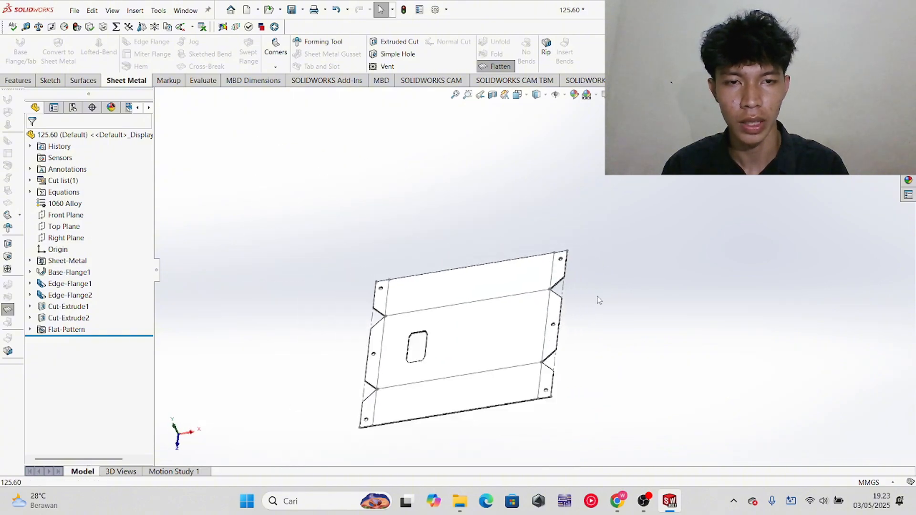
middle_click_drag(549, 357, 560, 310)
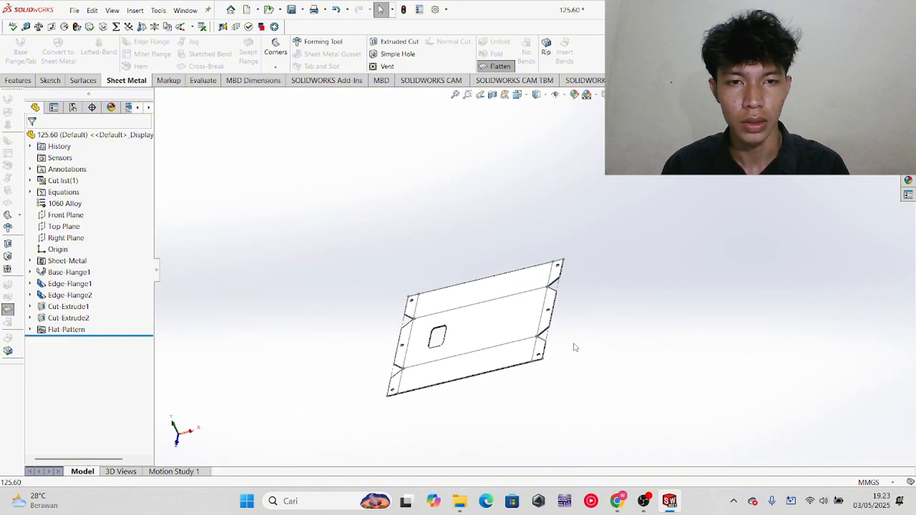
mouse_move(517, 377)
middle_mouse_down()
mouse_move(515, 348)
mouse_move(544, 331)
middle_mouse_up()
scroll(544, 331, "down", 6)
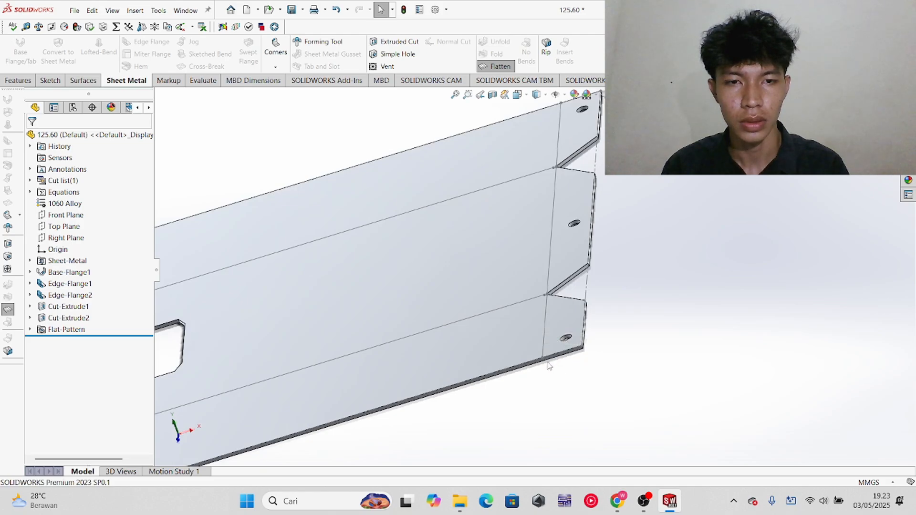
middle_click_drag(549, 365, 548, 327)
scroll(548, 339, "down", 5)
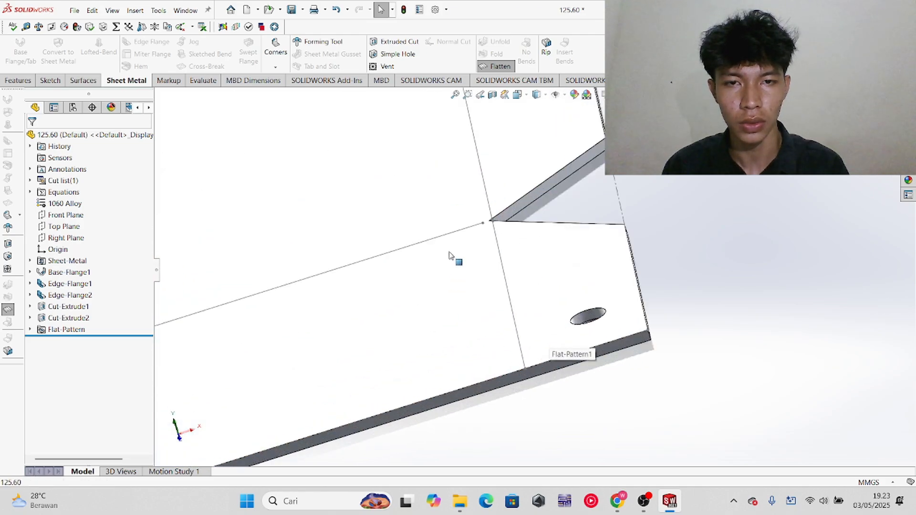
middle_click_drag(531, 348, 509, 275)
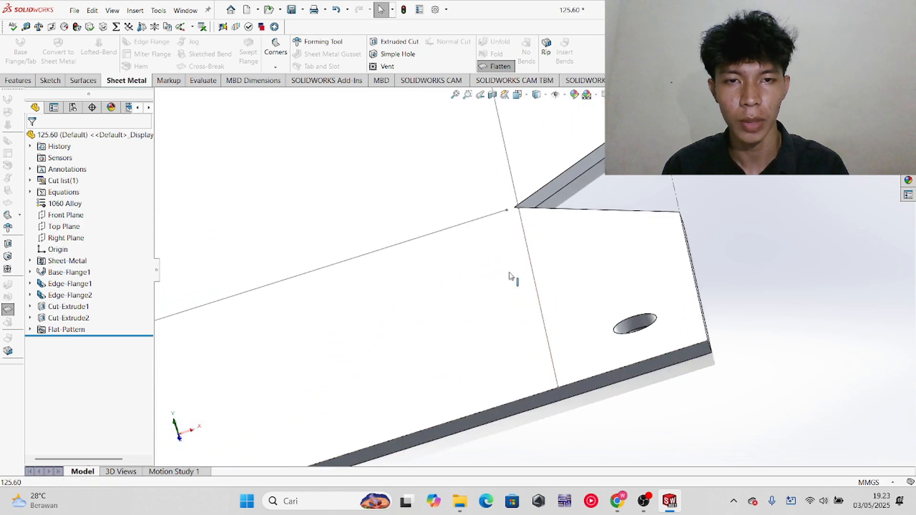
scroll(544, 370, "up", 8)
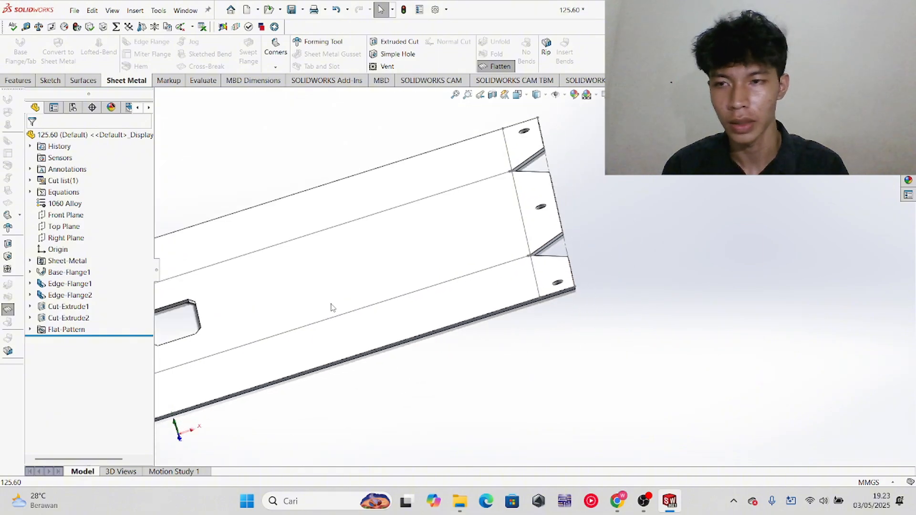
scroll(225, 282, "up", 4)
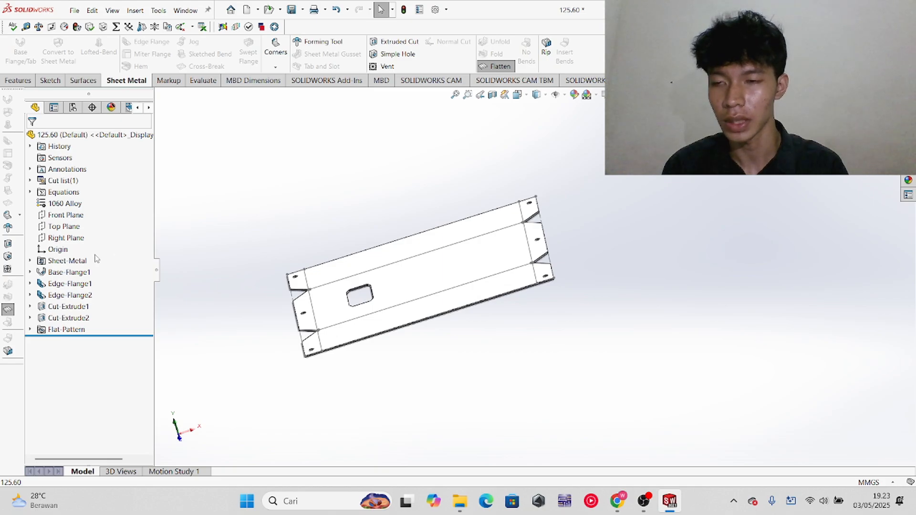
- Edit the part's Sheet-Metal1 feature and override its default bend allowance parameters, using the K-Factor type
right_click(74, 261)
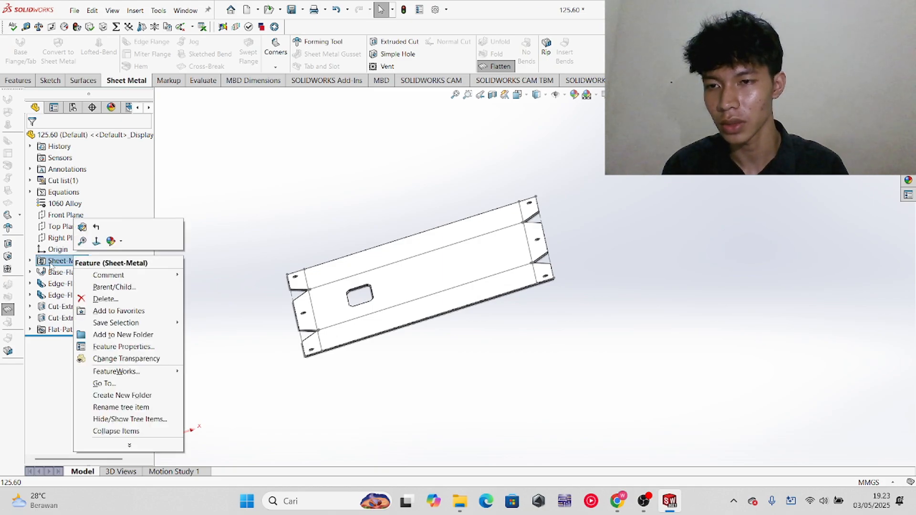
left_click(35, 262)
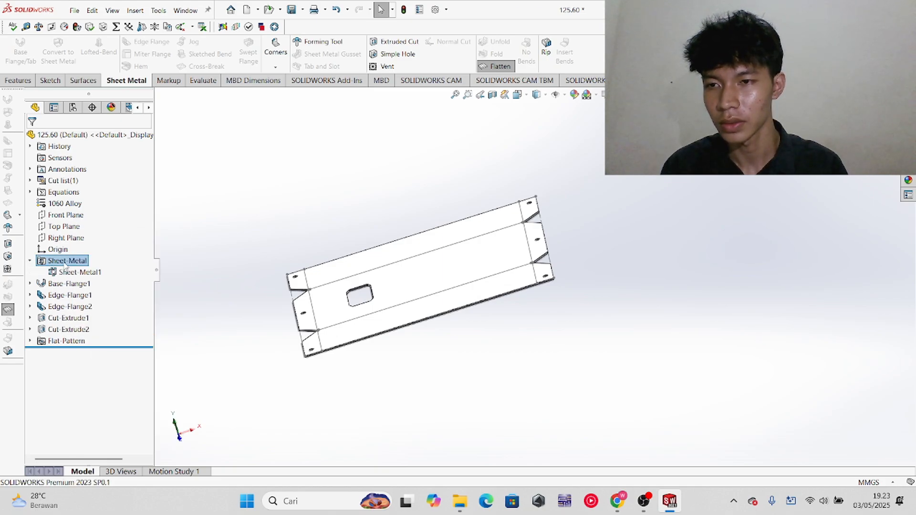
right_click(88, 277)
left_click(98, 248)
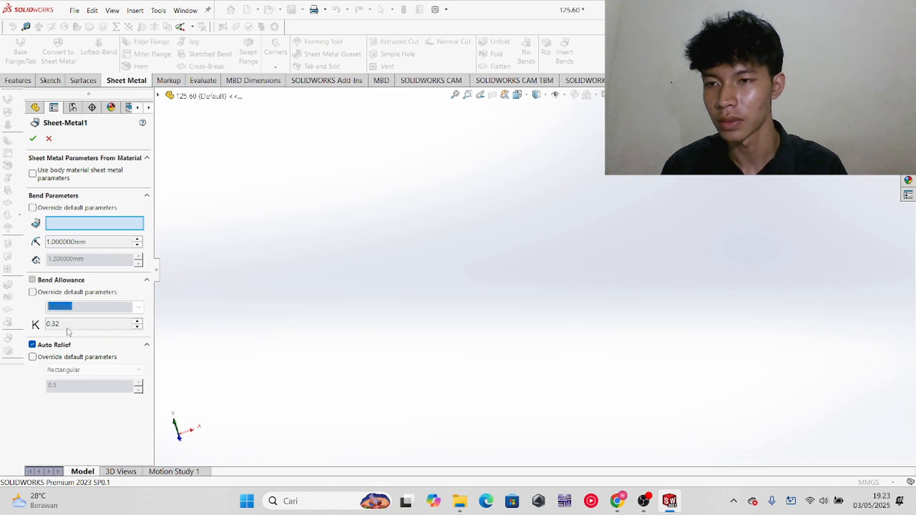
left_click(32, 293)
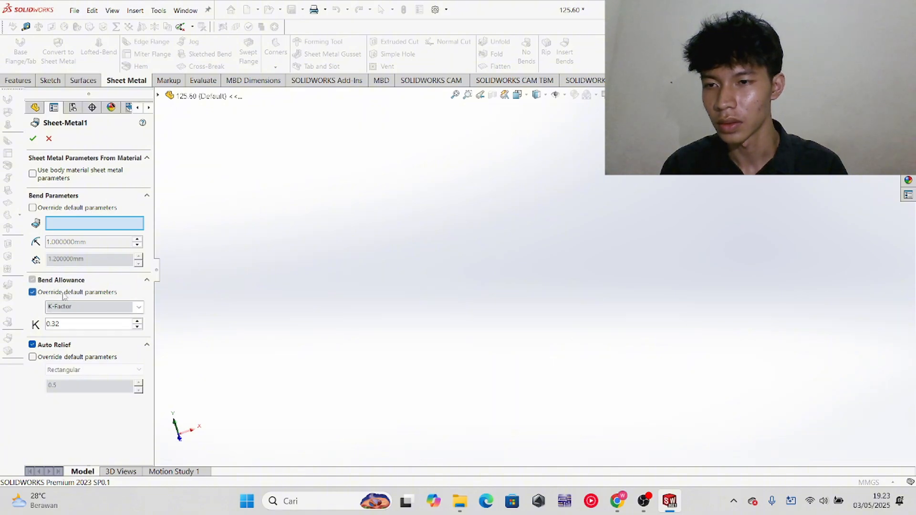
double_click(87, 306)
left_click(138, 308)
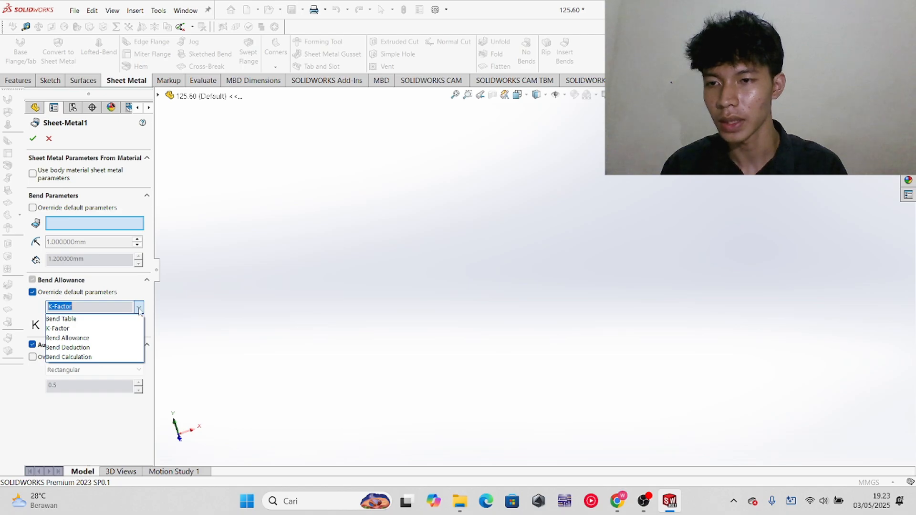
left_click(98, 329)
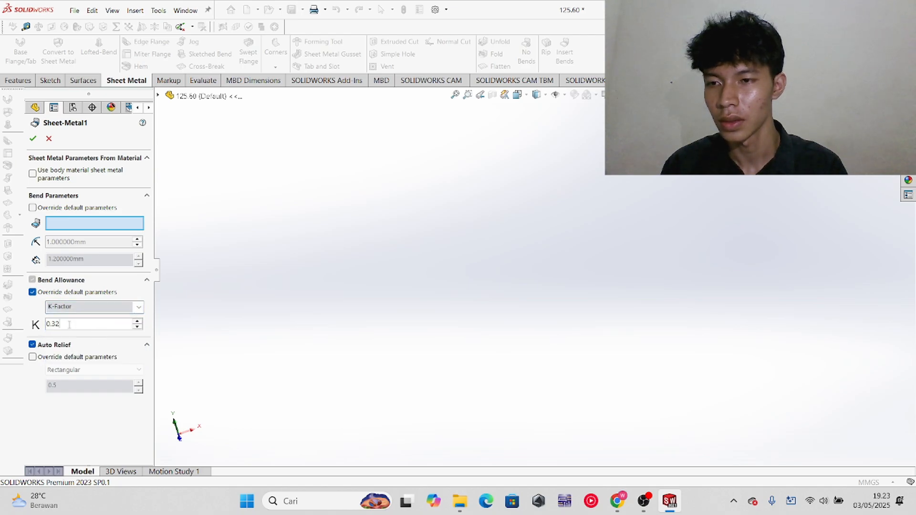
- Check Question 3's K-Factor requirement in the sample exam and set the part's bend allowance K-Factor to 0.4
key("alt+Tab")
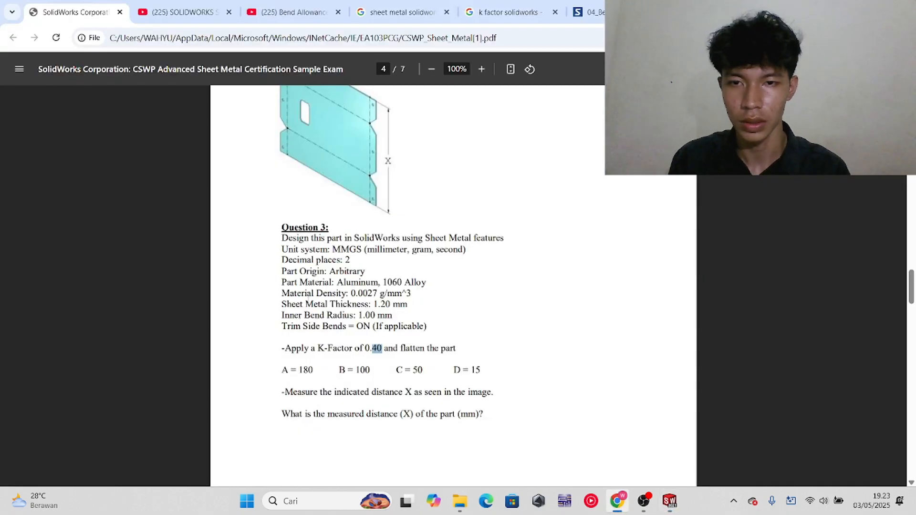
scroll(385, 329, "down", 3)
scroll(384, 329, "up", 1)
key("alt+Tab")
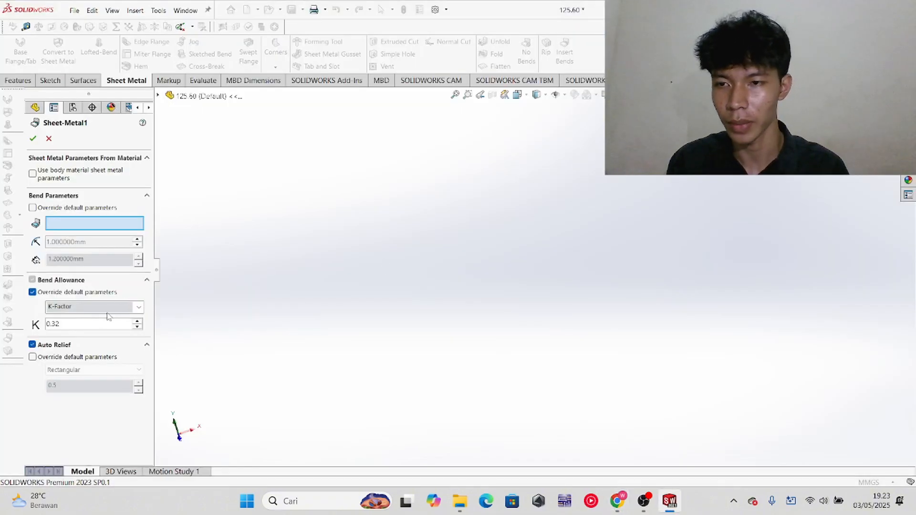
double_click(85, 326)
type("0.4")
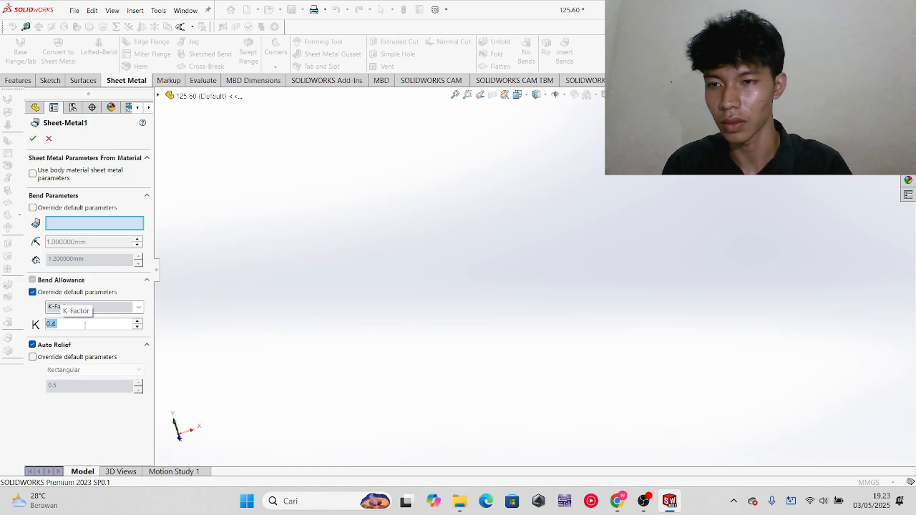
left_click(33, 140)
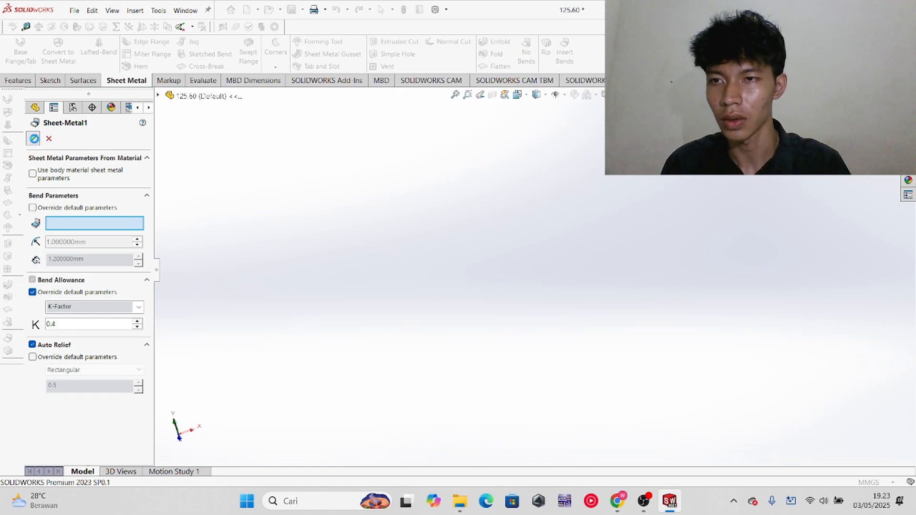
- Measure distance X along the outer end edge of the flattened part, from corner to corner
middle_click_drag(388, 330, 583, 188)
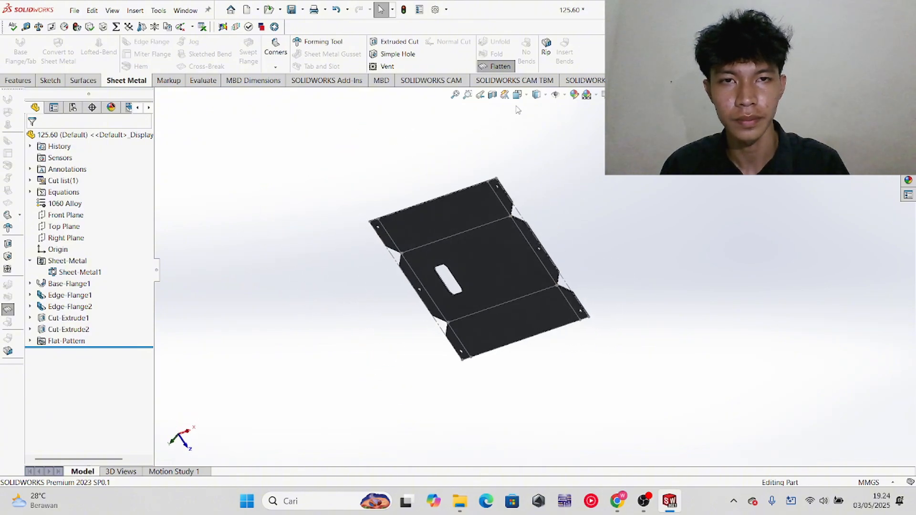
left_click(513, 80)
left_click(519, 94)
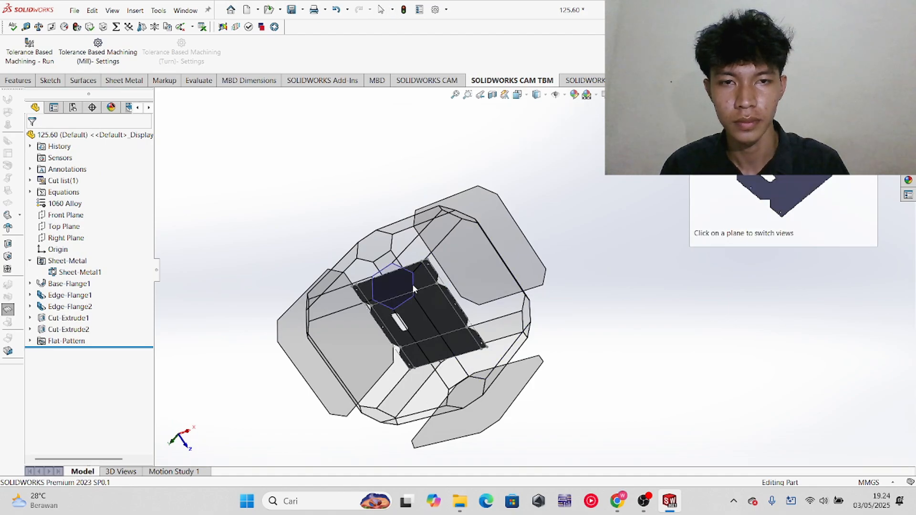
left_click(413, 284)
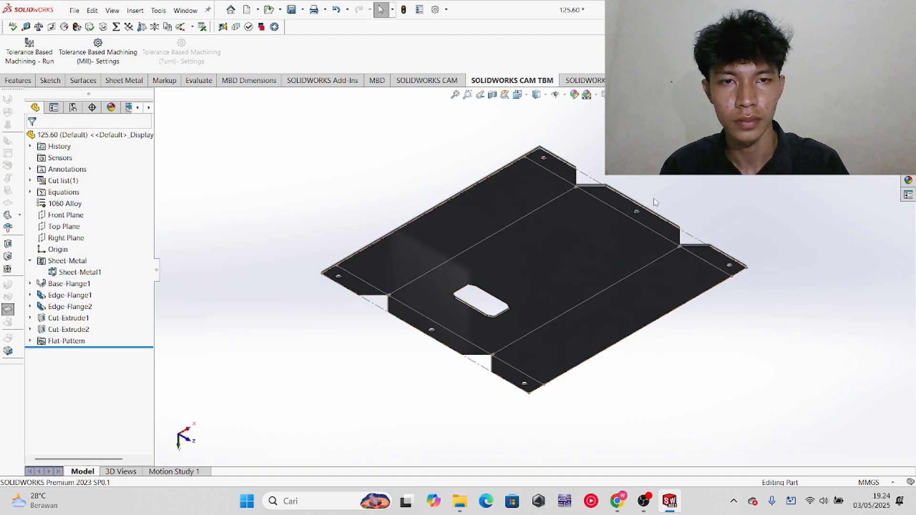
middle_click_drag(653, 199, 524, 155)
scroll(666, 289, "up", 3)
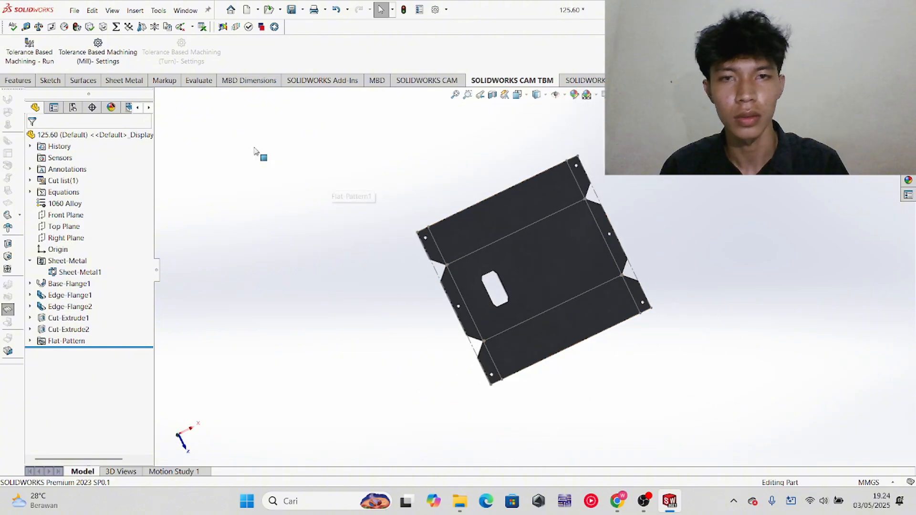
left_click(170, 84)
left_click(137, 83)
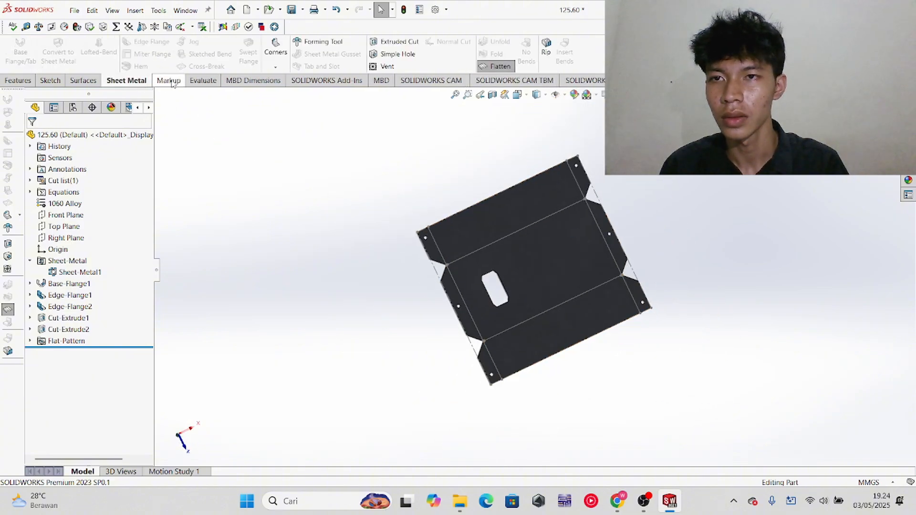
left_click(199, 79)
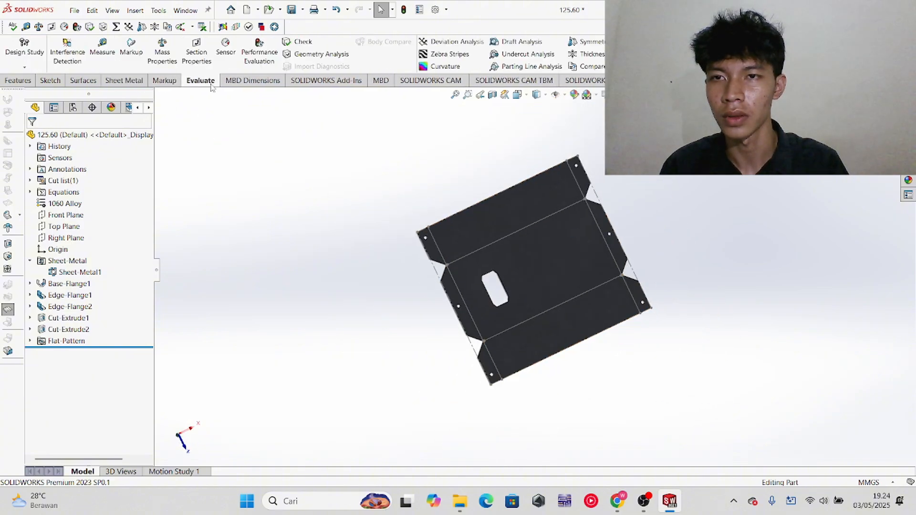
left_click(102, 48)
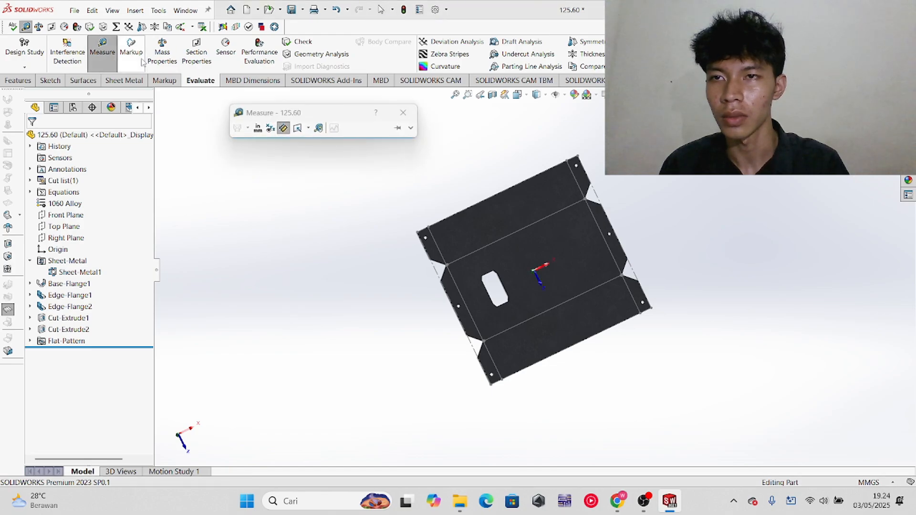
left_click(602, 203)
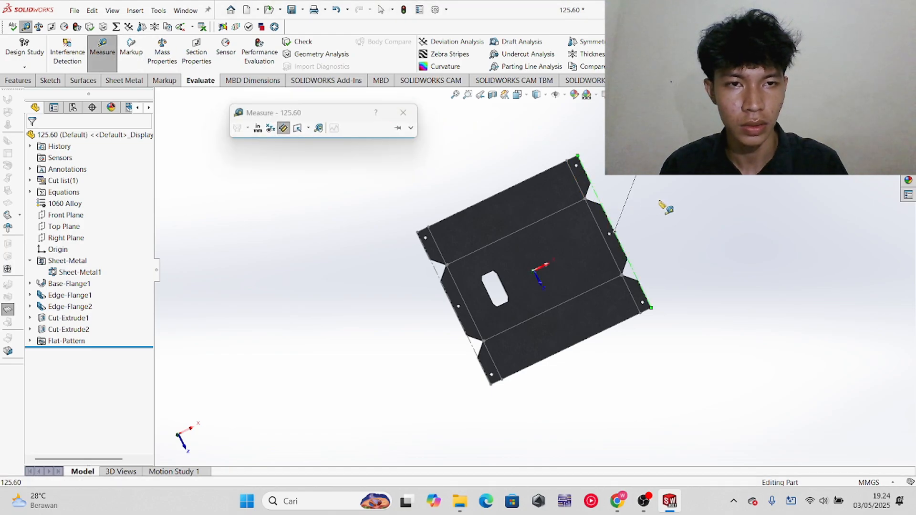
middle_click_drag(663, 204, 668, 183)
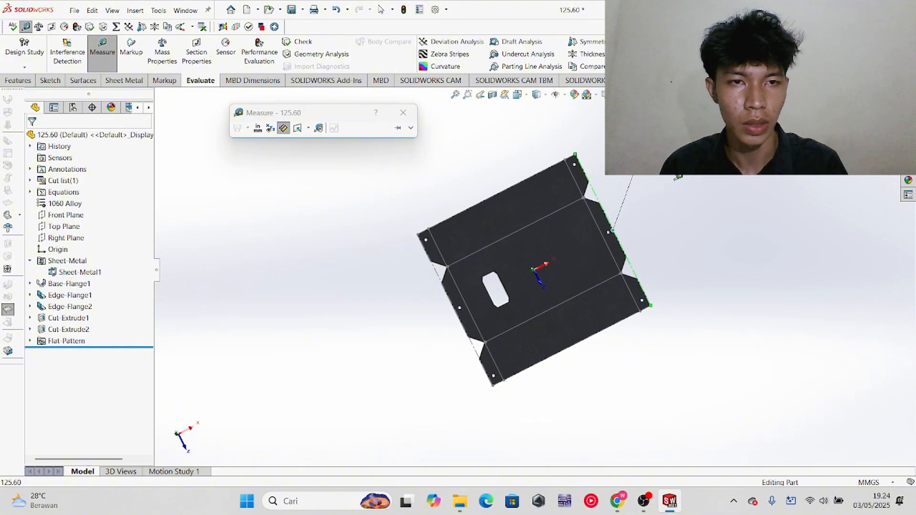
- Look up the Question 3 answer on the exam's Answers and Hints page and compare it with the flattened part's measured edge
key("alt+Tab")
scroll(438, 305, "down", 5)
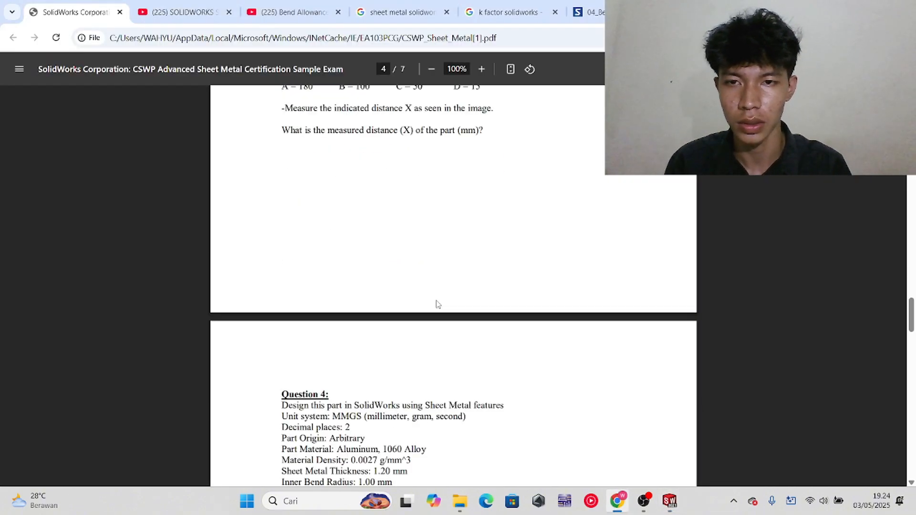
scroll(438, 304, "down", 20)
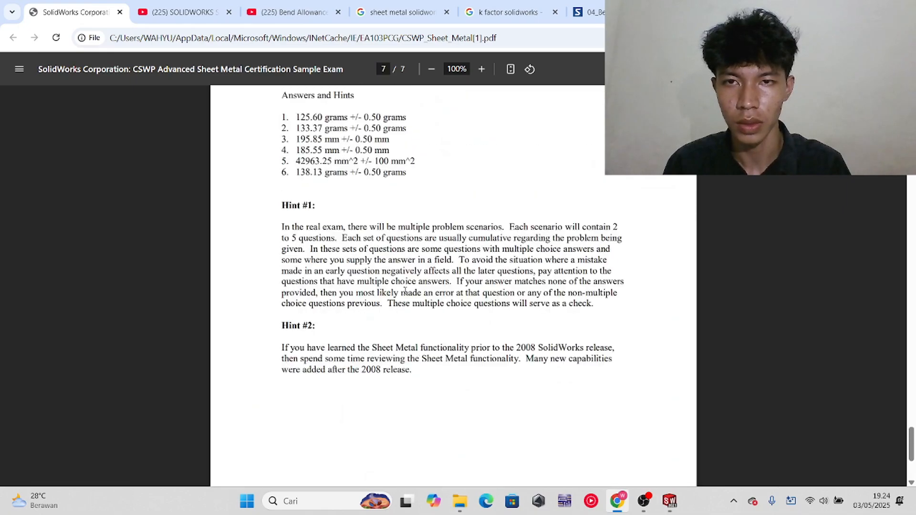
scroll(406, 291, "up", 4)
mouse_move(278, 320)
left_mouse_down()
mouse_move(363, 317)
mouse_move(289, 319)
left_mouse_up()
key("alt+Tab")
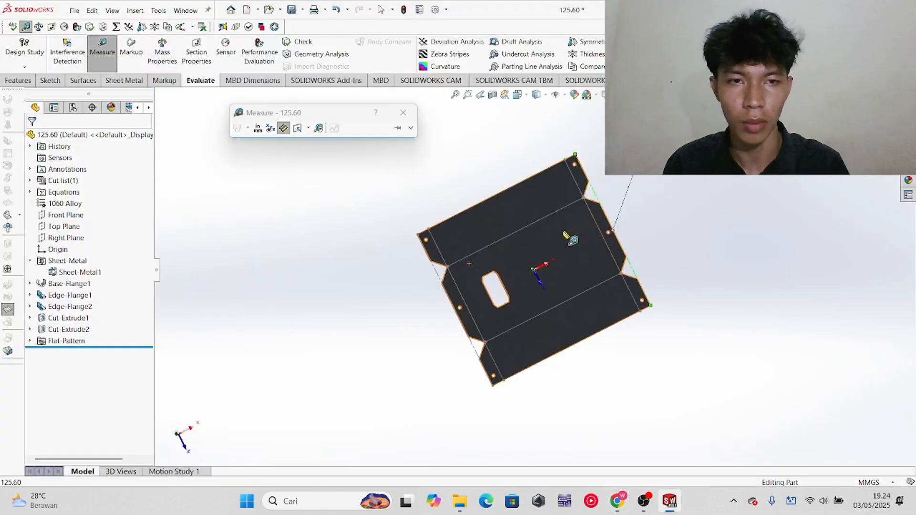
left_click(611, 231)
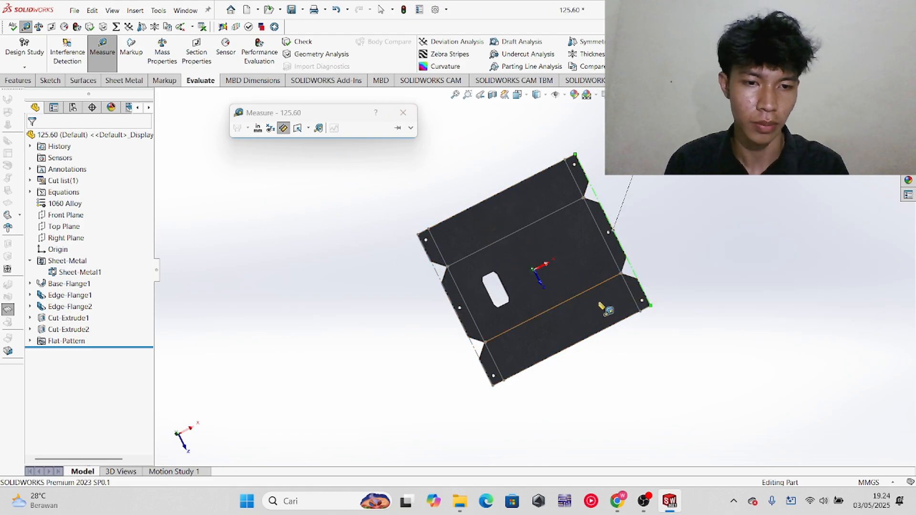
- Switch to the sample exam, compare its earlier questions' variables, and read Question 4's K-Factor, variable values and distance X requirements
left_click(617, 501)
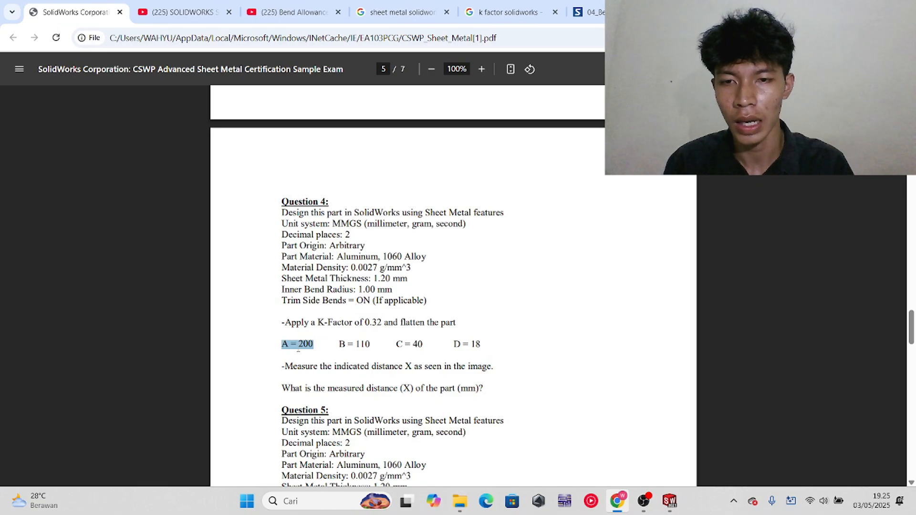
scroll(321, 343, "up", 20)
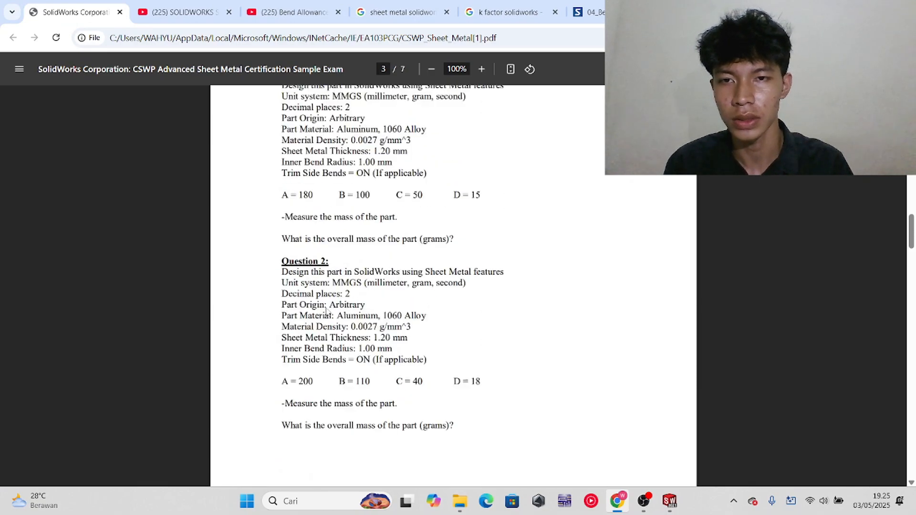
scroll(320, 308, "down", 3)
scroll(320, 310, "up", 6)
scroll(320, 315, "down", 16)
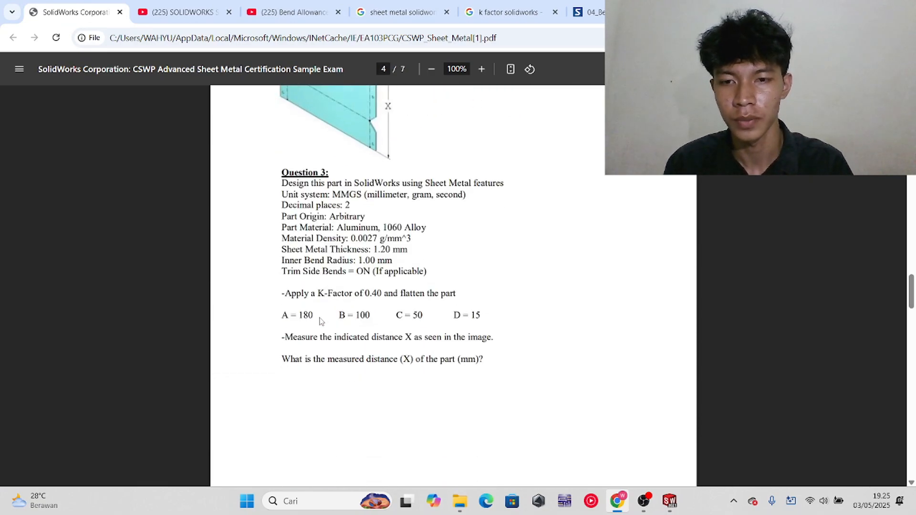
scroll(321, 320, "down", 3)
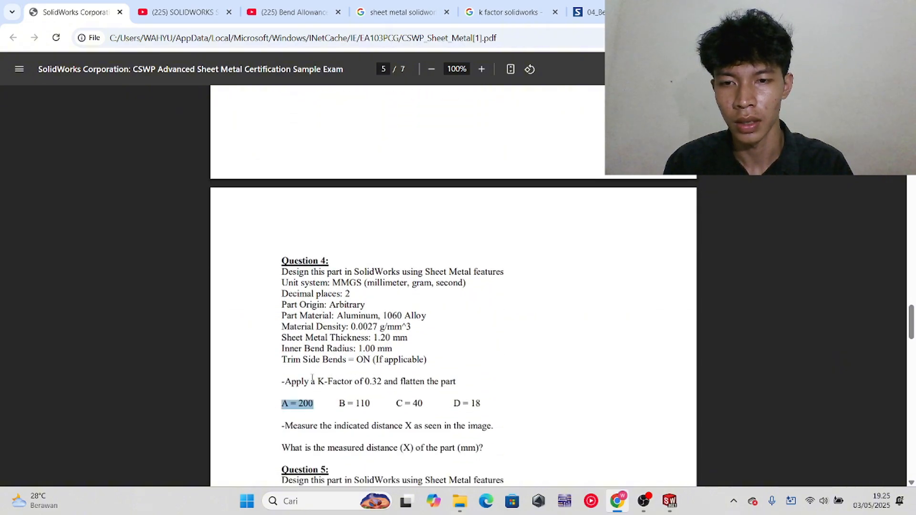
left_click(249, 386)
left_click_drag(413, 381, 430, 382)
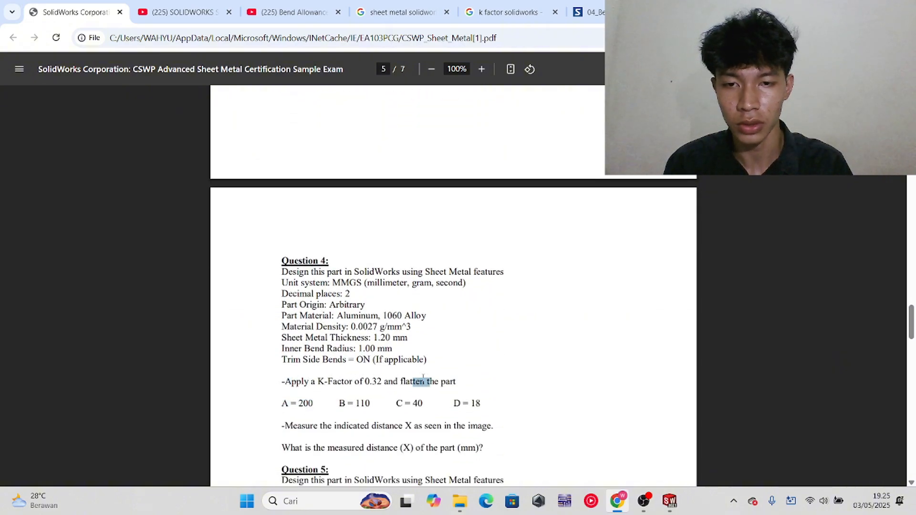
triple_click(368, 382)
left_click(390, 378)
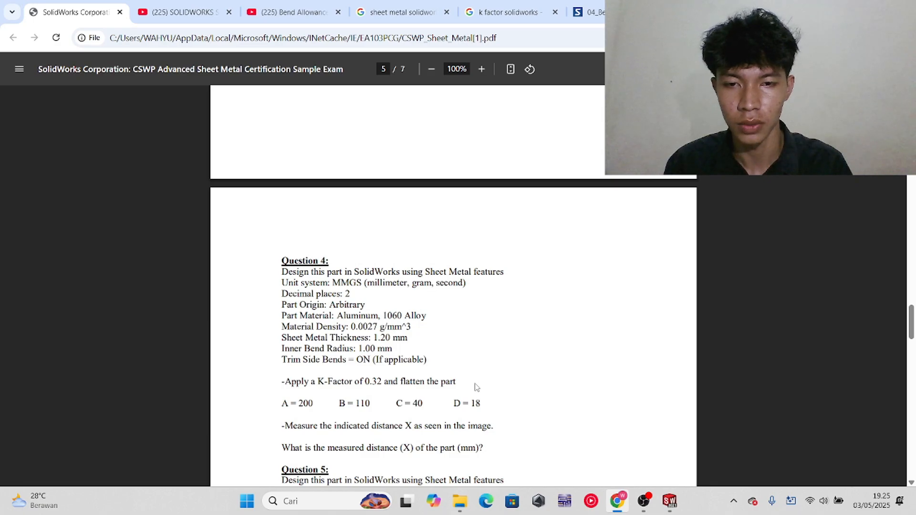
scroll(420, 382, "down", 1)
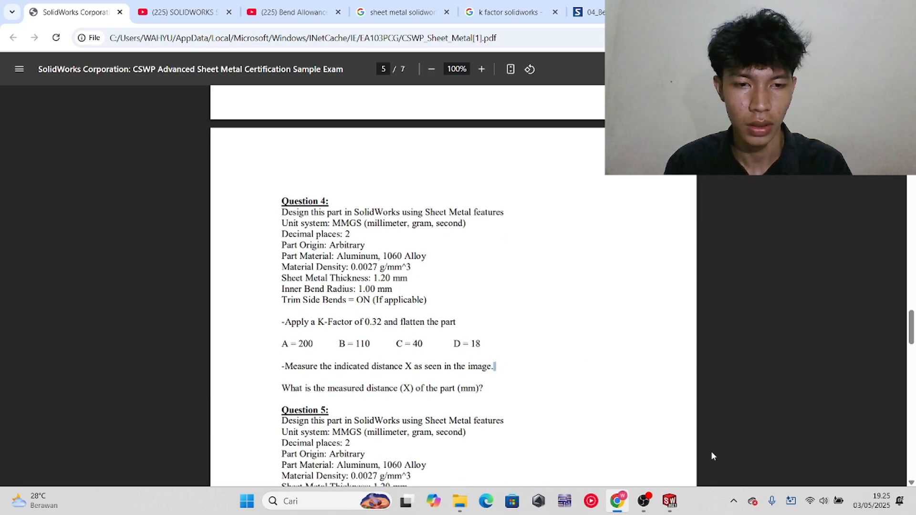
- Switch to the 133.37 part and close the Measure tool
mouse_move(670, 501)
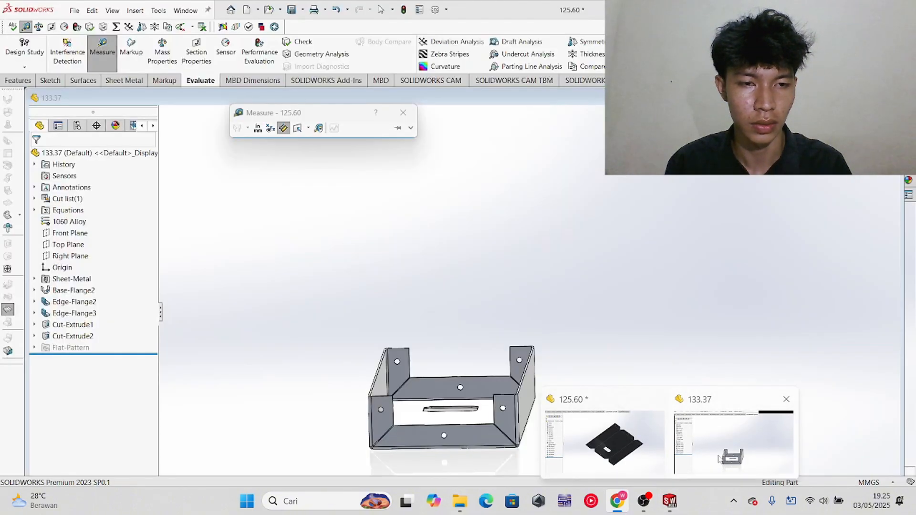
left_click(606, 406)
middle_click_drag(609, 380, 563, 372)
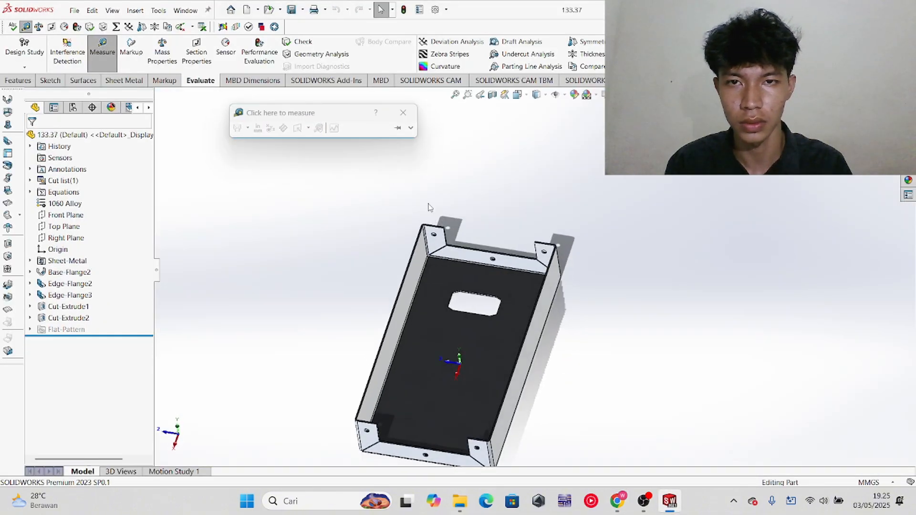
left_click(400, 120)
scroll(523, 331, "up", 3)
middle_click_drag(524, 332, 556, 353)
scroll(556, 353, "down", 2)
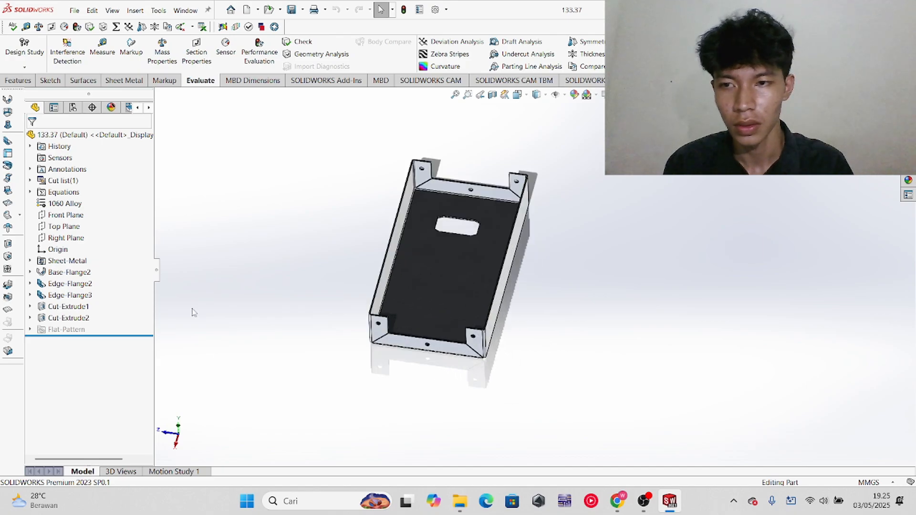
scroll(344, 272, "up", 2)
scroll(346, 275, "down", 2)
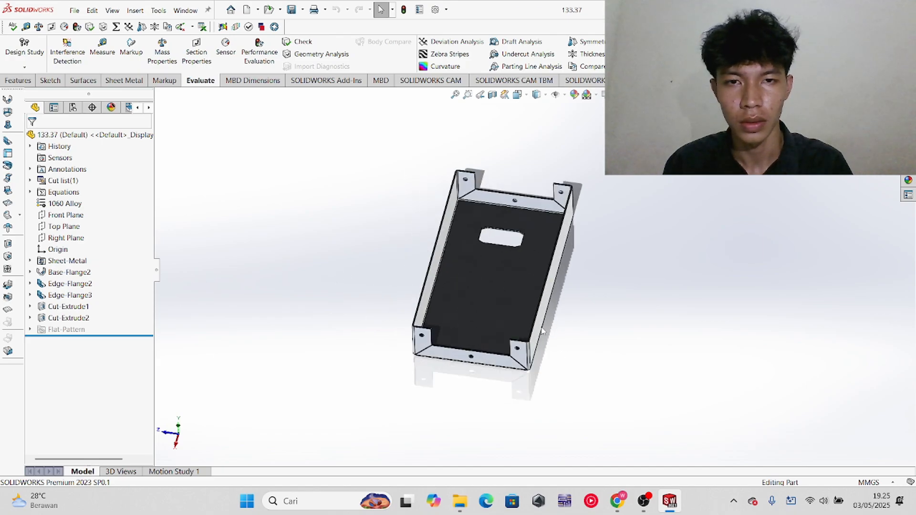
left_click(77, 82)
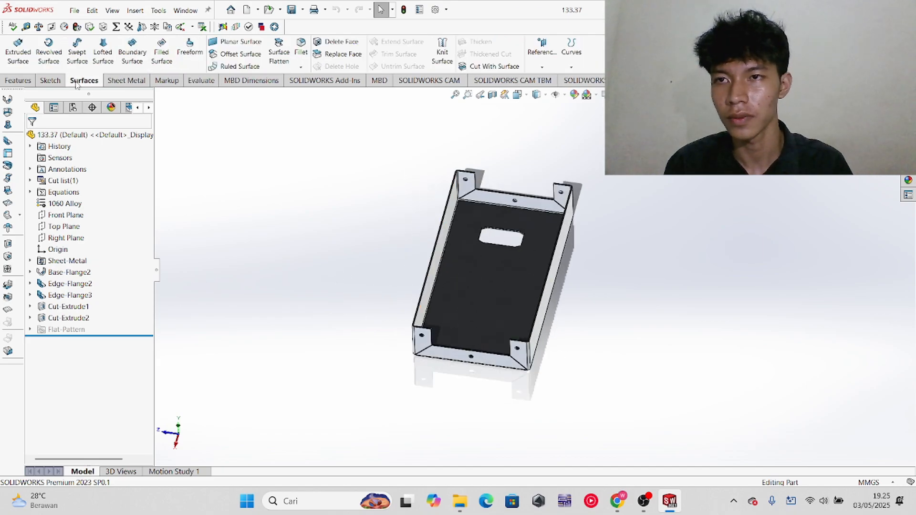
- Flatten the sheet metal part to show its flat pattern
left_click(126, 82)
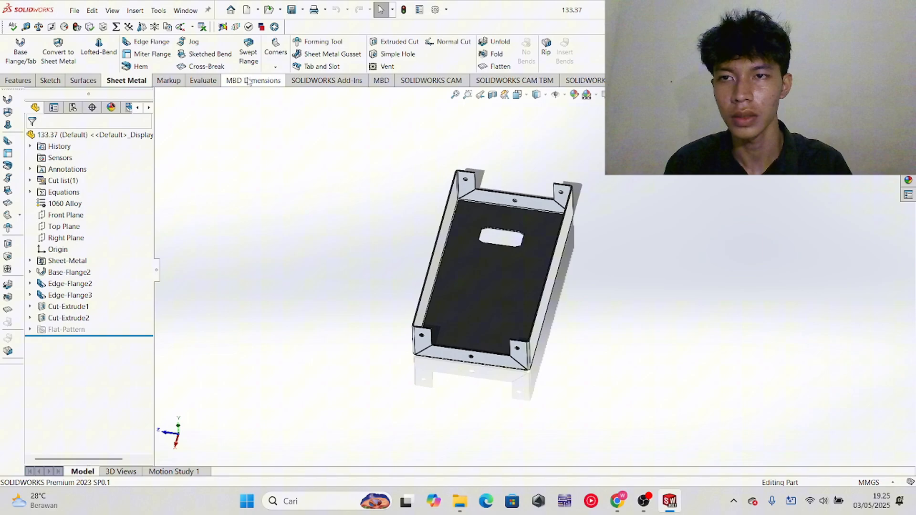
left_click(496, 66)
middle_click_drag(549, 205, 597, 190)
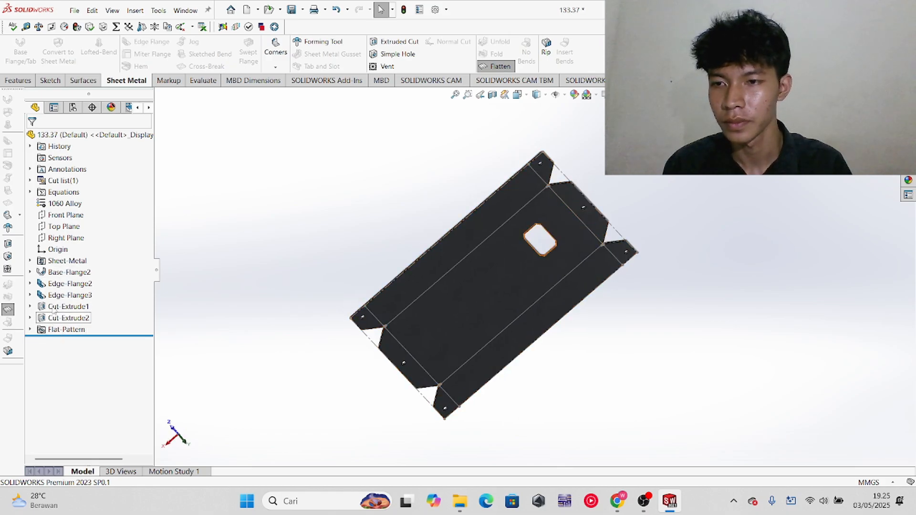
- Override the sheet metal definition's default bend allowance with a K-Factor of 0.32, checking it against Question 4 in the exam
left_click(29, 261)
right_click(71, 273)
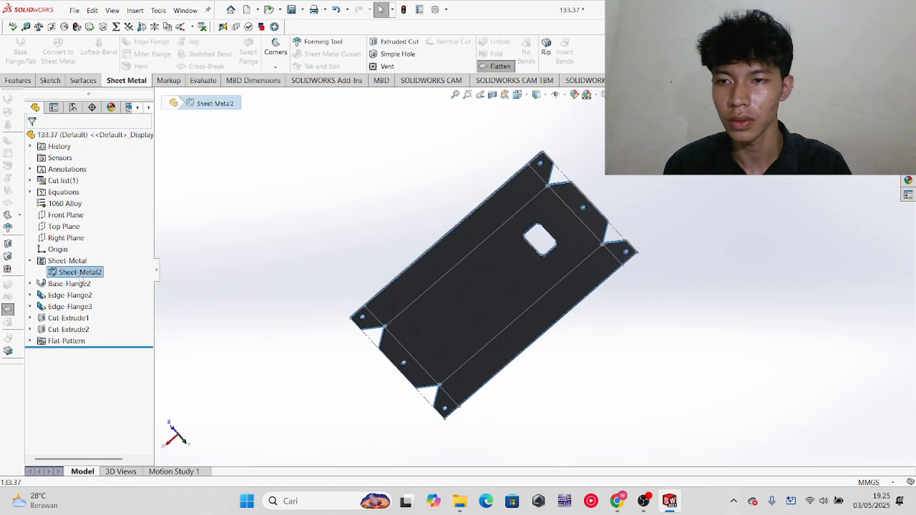
left_click(88, 249)
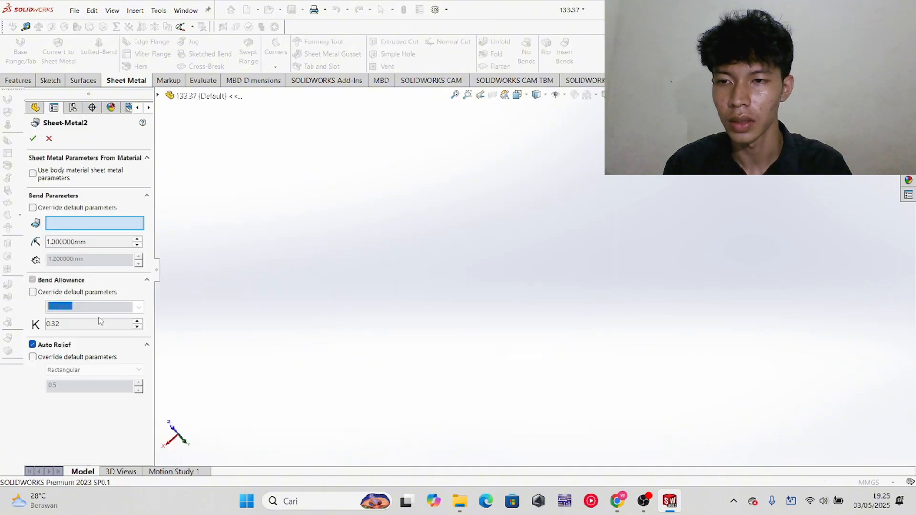
left_click(42, 293)
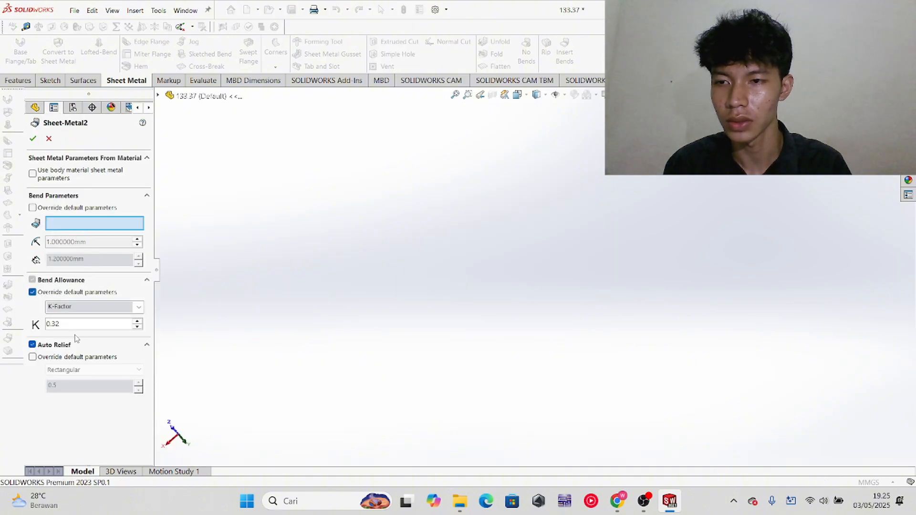
key("alt+Tab")
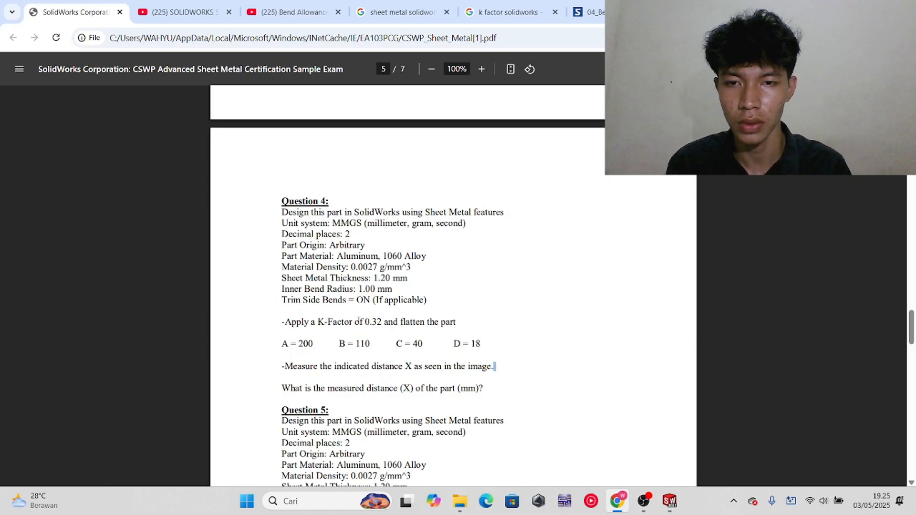
key("alt+Tab")
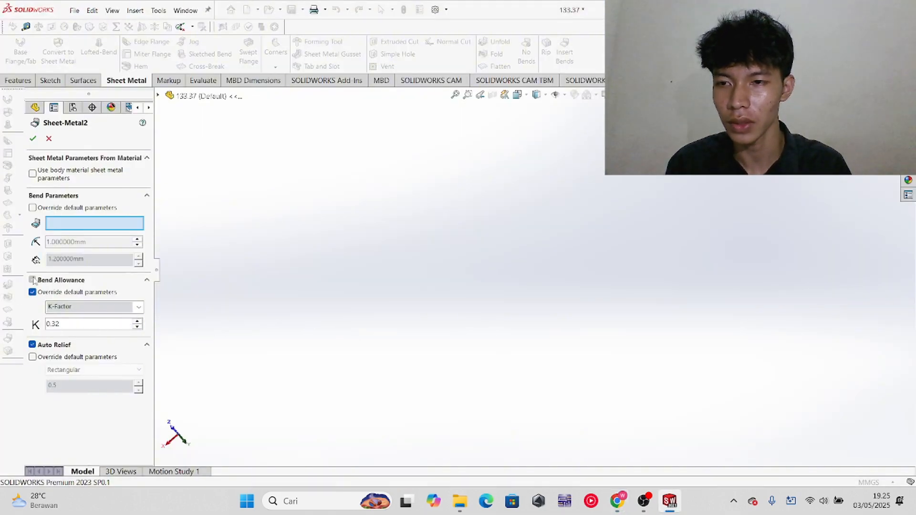
left_click(30, 143)
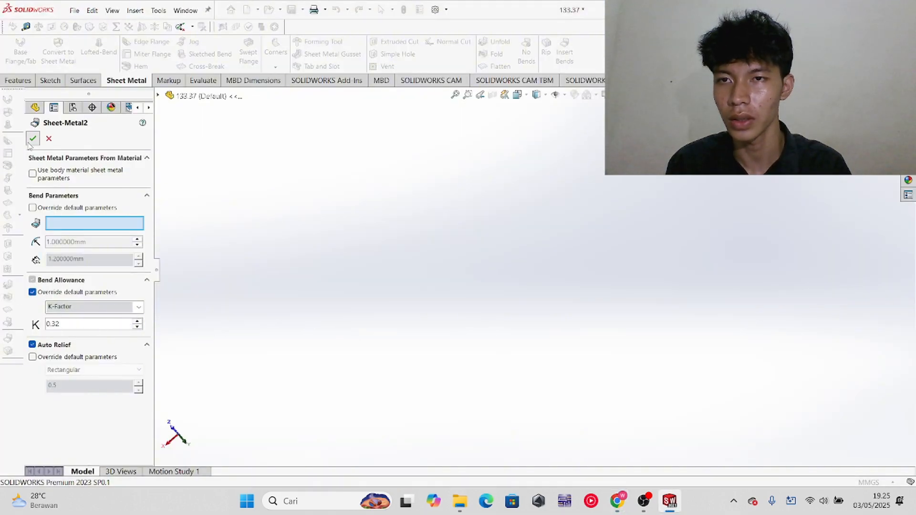
- Measure distance X for Question 4 along the flattened part's outer end edge
middle_click_drag(679, 230, 657, 206)
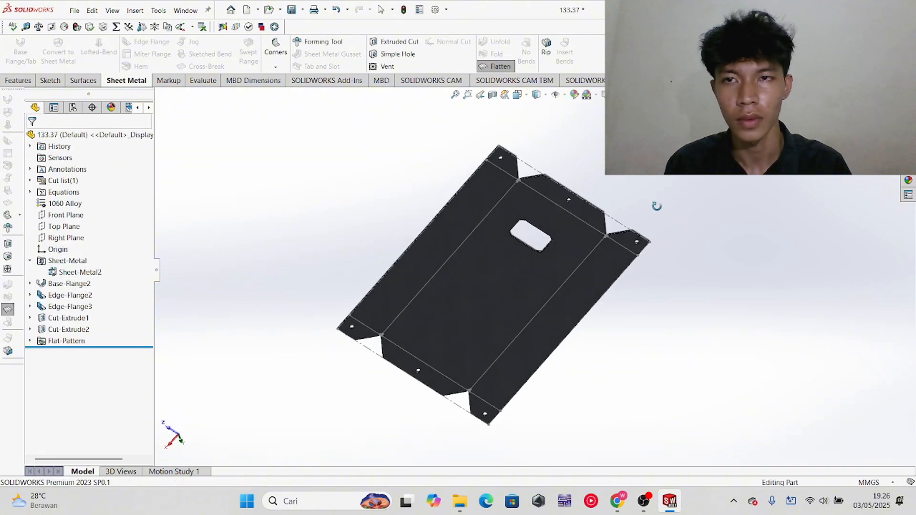
left_click(202, 81)
left_click(102, 47)
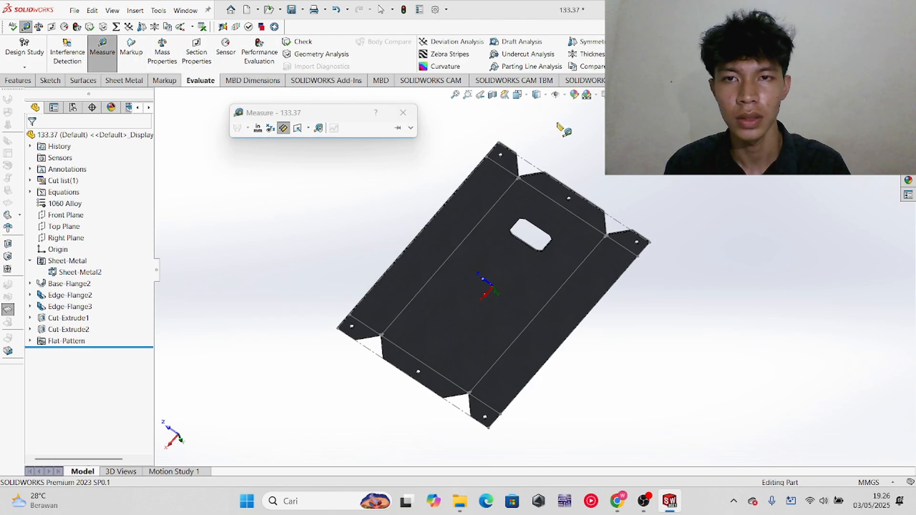
left_click(619, 221)
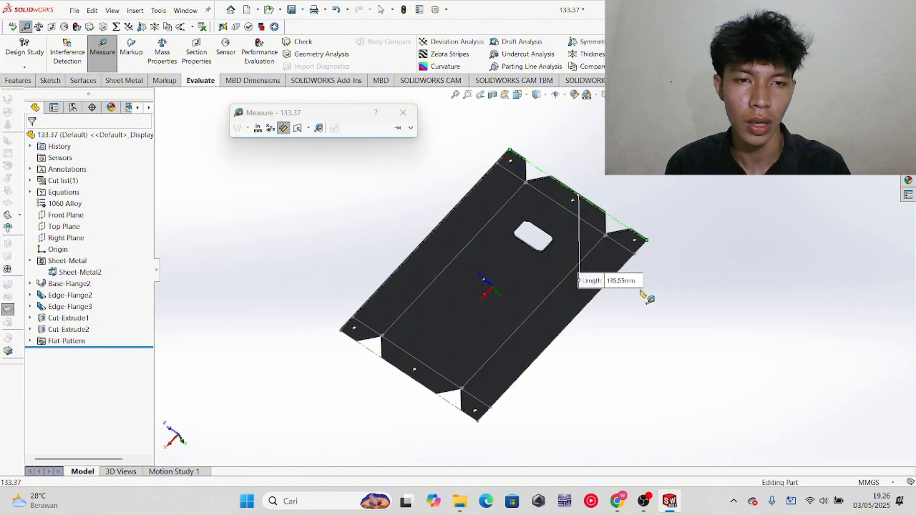
- Look up the Question 4 answer on the exam's Answers and Hints page and compare it with the measured edge length
key("alt+Tab")
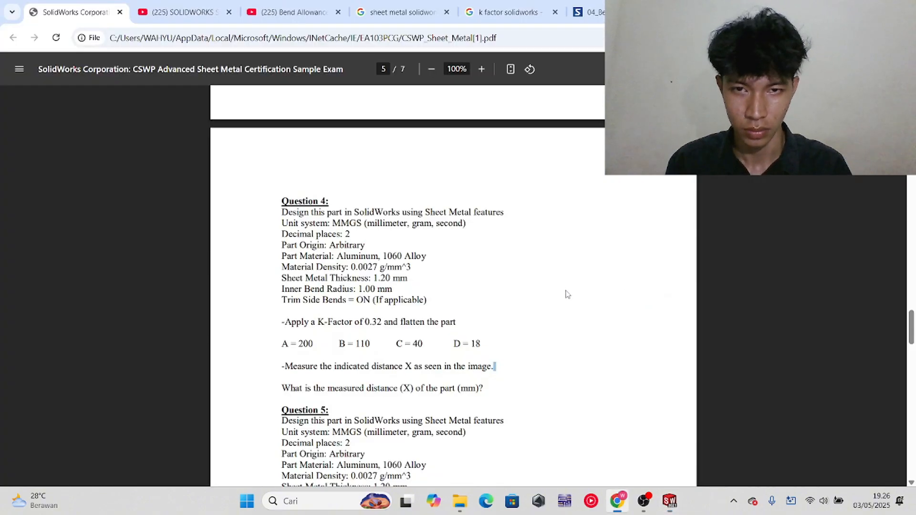
scroll(436, 272, "down", 15)
scroll(439, 273, "down", 10)
scroll(413, 267, "up", 5)
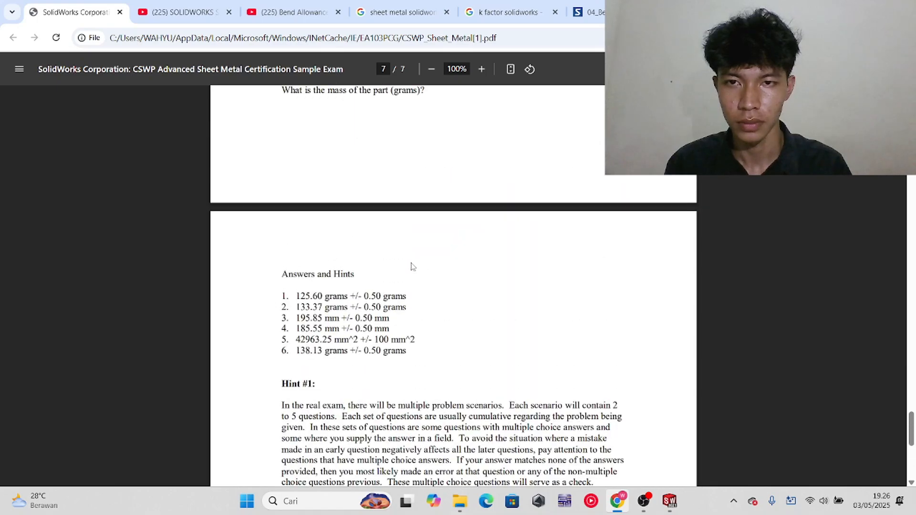
left_click_drag(281, 328, 383, 329)
key("alt+Tab")
key("alt+Tab")
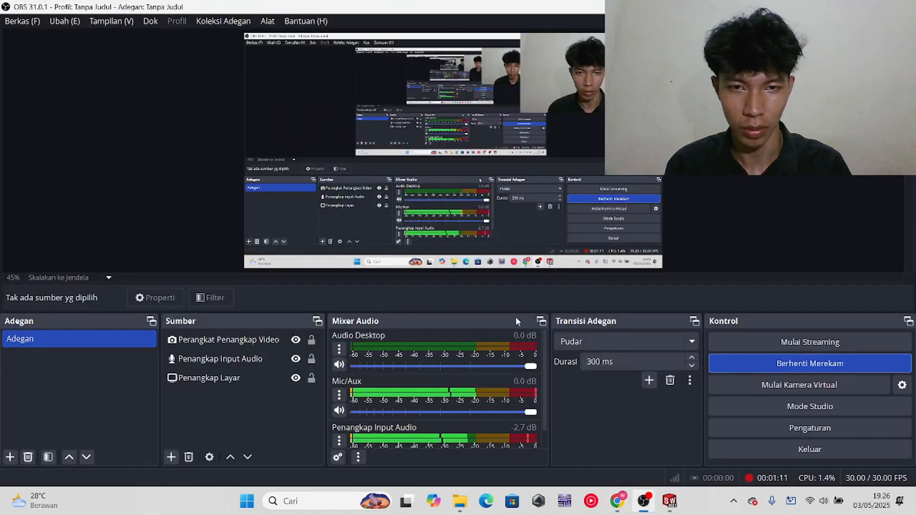
key("alt+Tab")
key("alt+Tab")
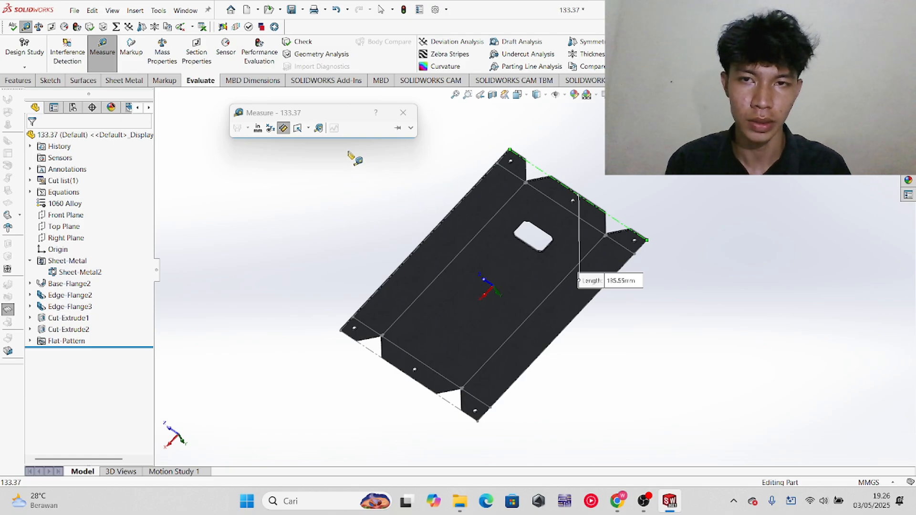
left_click(646, 502)
mouse_move(674, 503)
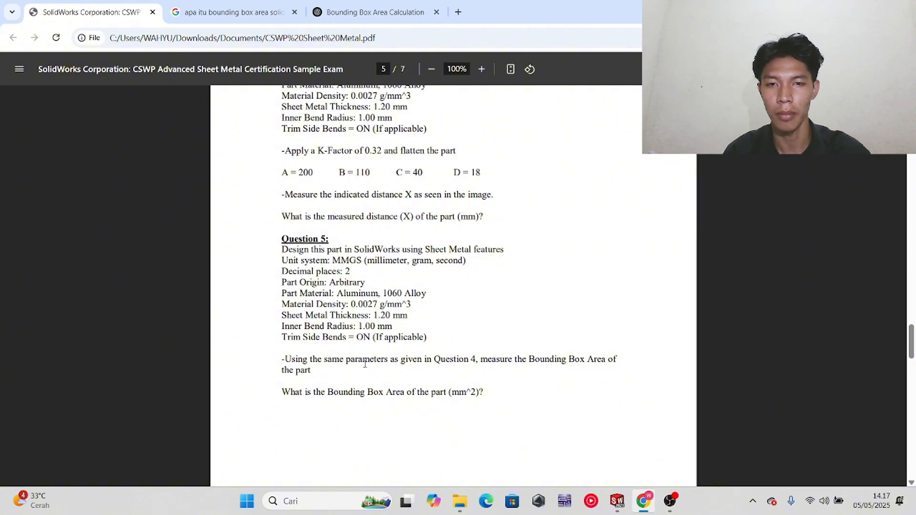
- Read Question 5's Bounding Box Area requirement in the sample exam and review the Question 4 parameters it reuses
scroll(341, 364, "down", 1)
left_click_drag(279, 332, 473, 331)
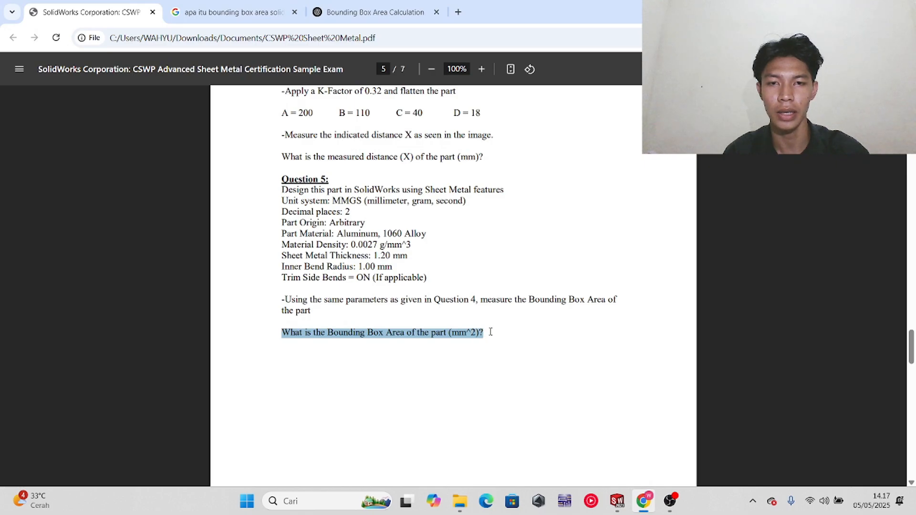
left_click(282, 302)
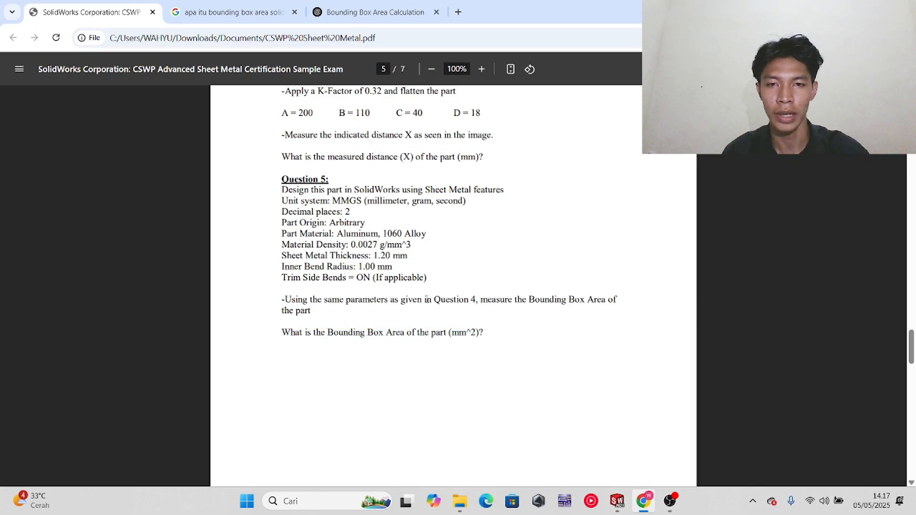
left_click_drag(353, 300, 460, 292)
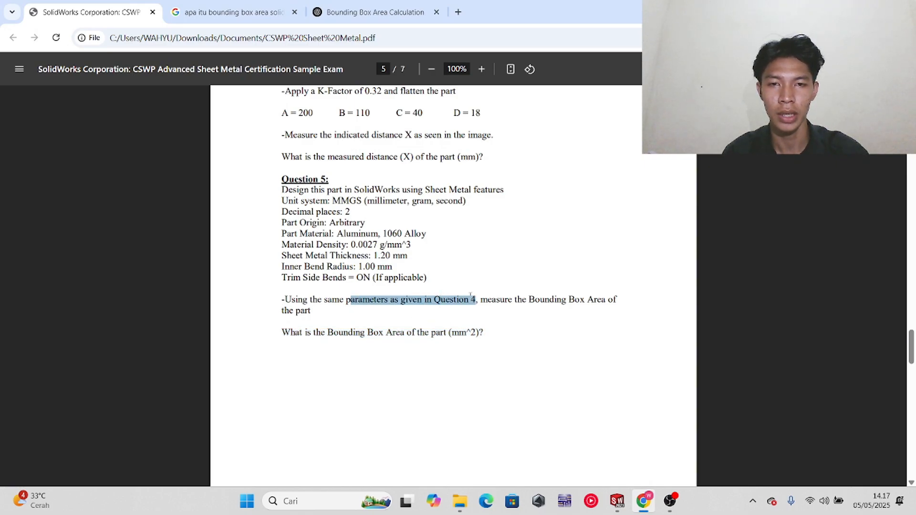
scroll(325, 259, "up", 3)
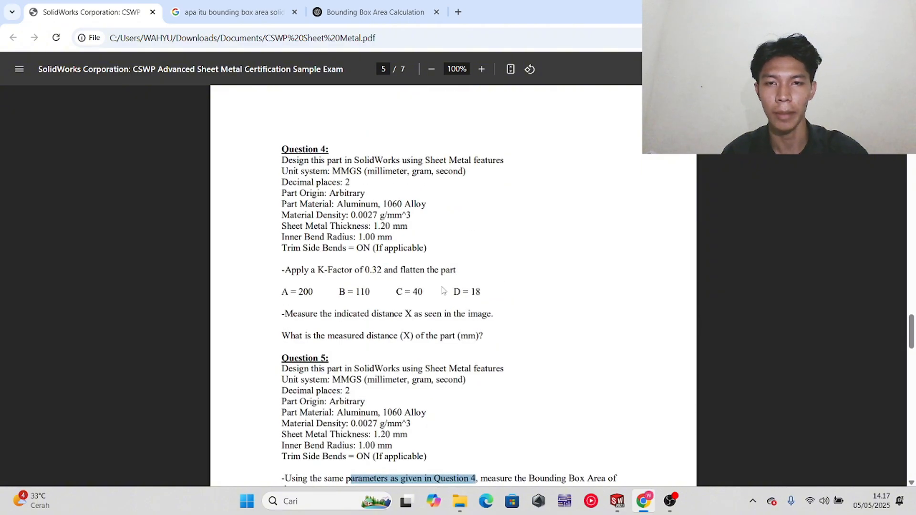
left_click(288, 257)
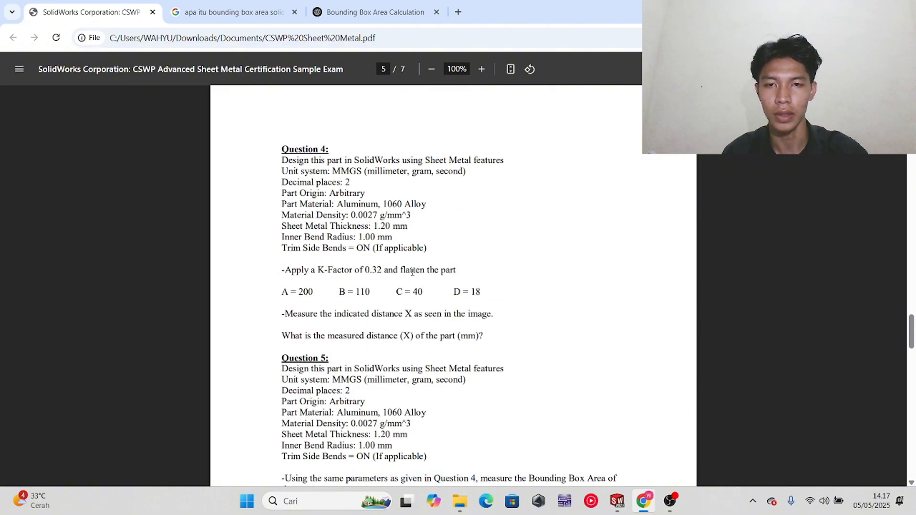
- Switch to SOLIDWORKS with the flattened Bounding box part and start a Bounding Box reference geometry feature
left_click(618, 501)
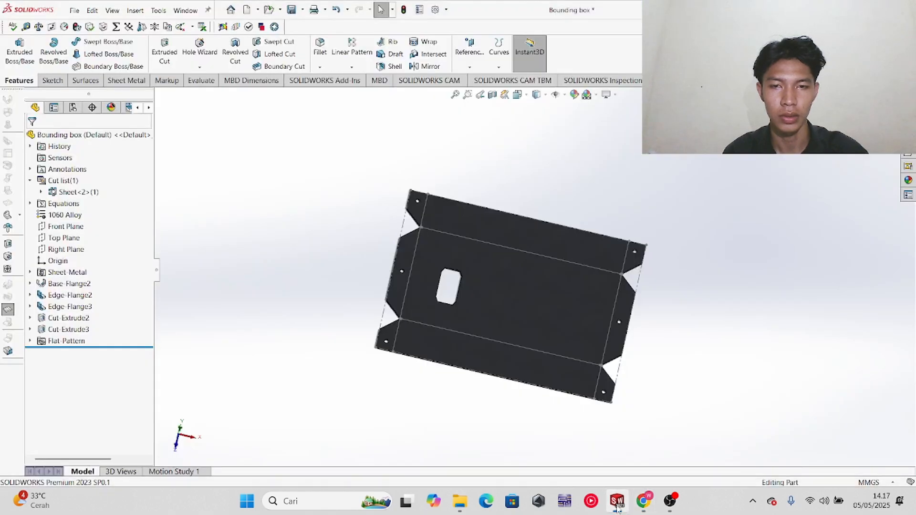
scroll(549, 285, "down", 3)
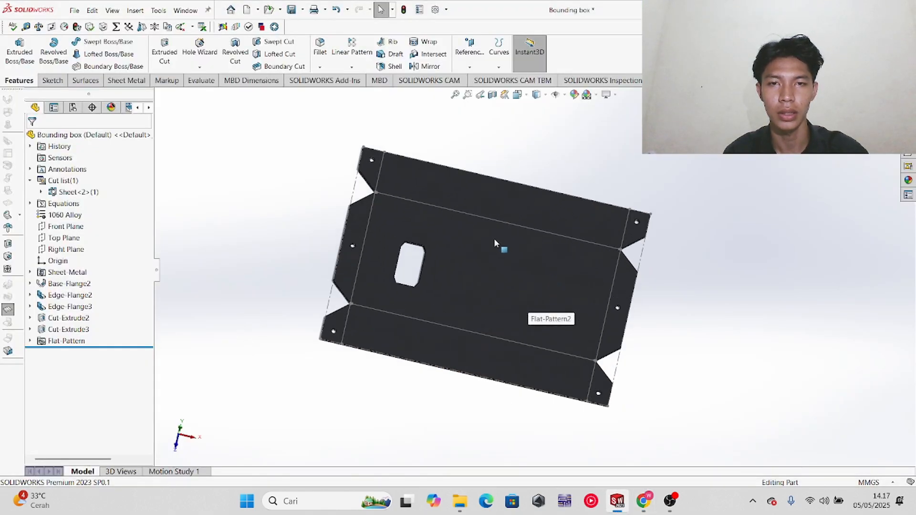
scroll(494, 240, "up", 3)
middle_click_drag(500, 267, 504, 244)
scroll(505, 252, "down", 2)
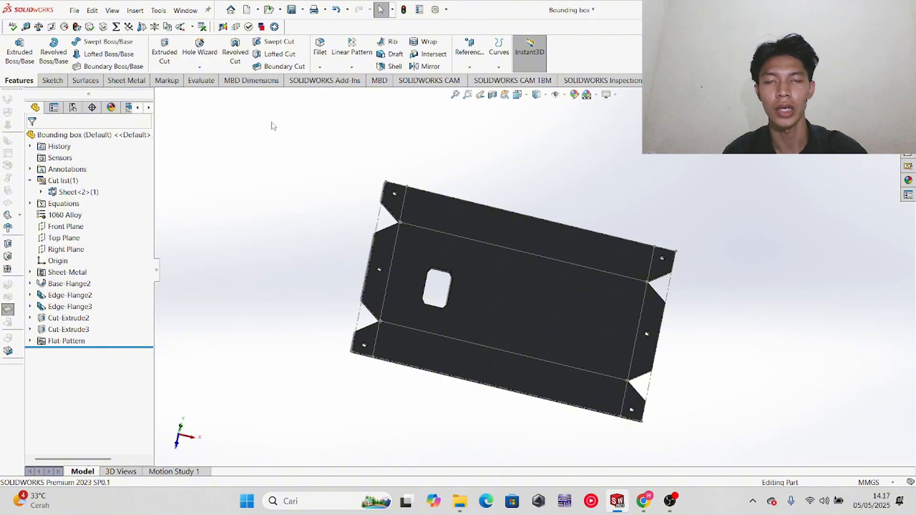
left_click(467, 67)
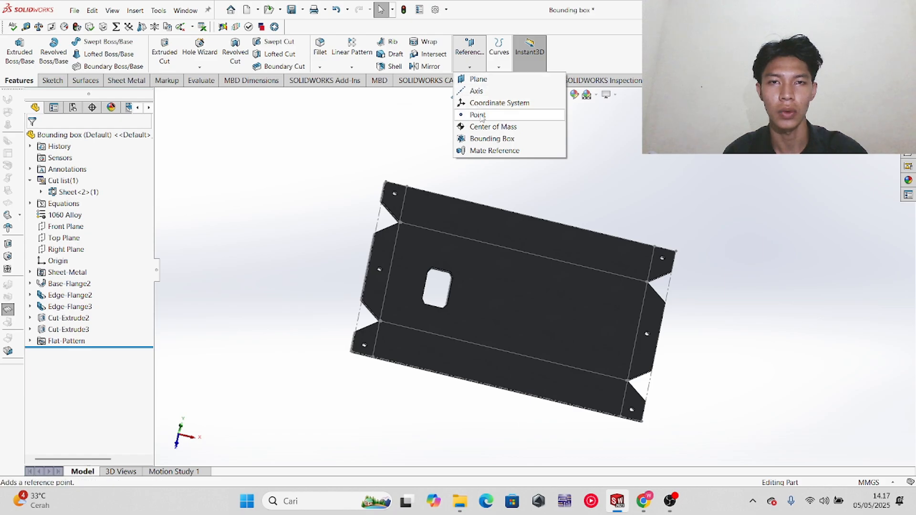
left_click(31, 82)
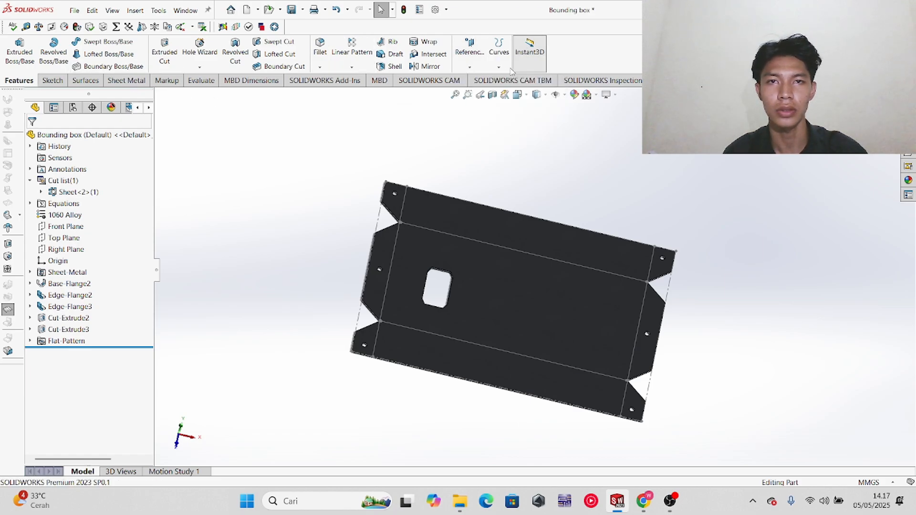
left_click(470, 62)
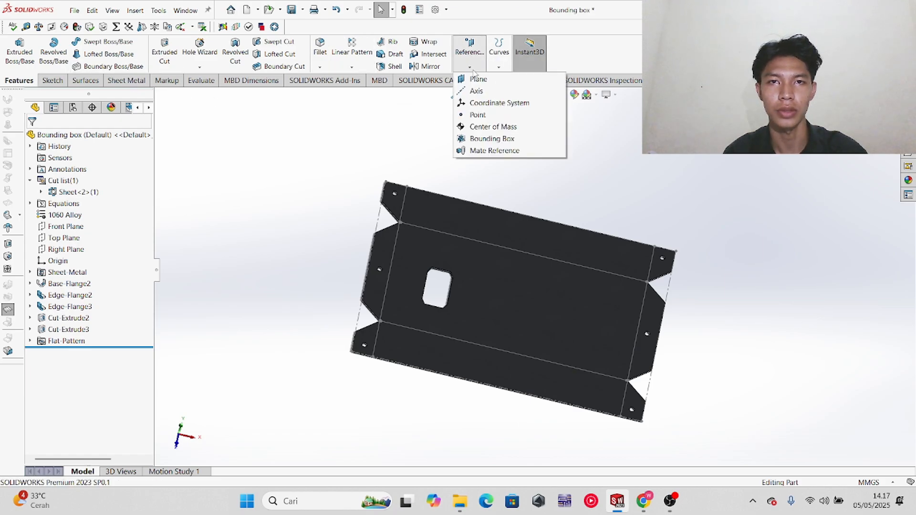
left_click(507, 140)
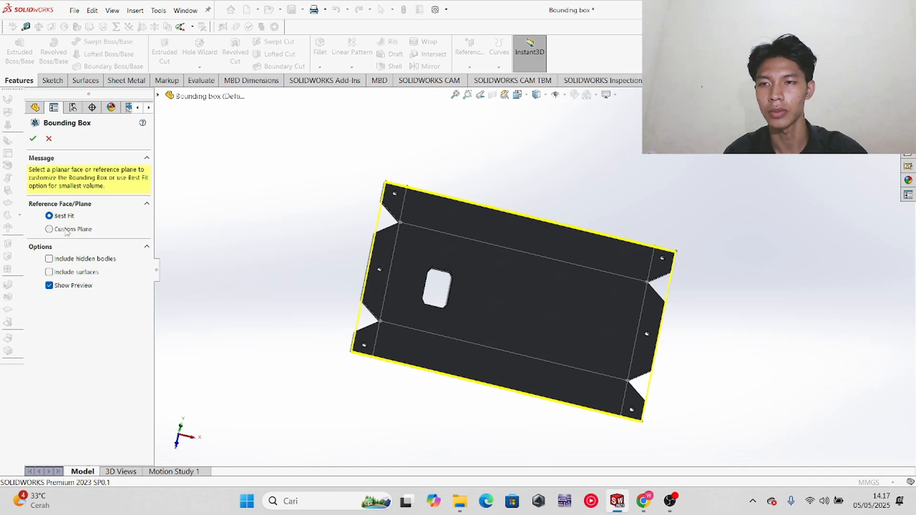
- Try a custom plane reference for the bounding box using the flattened part's large flat face
left_click(49, 229)
left_click(490, 286)
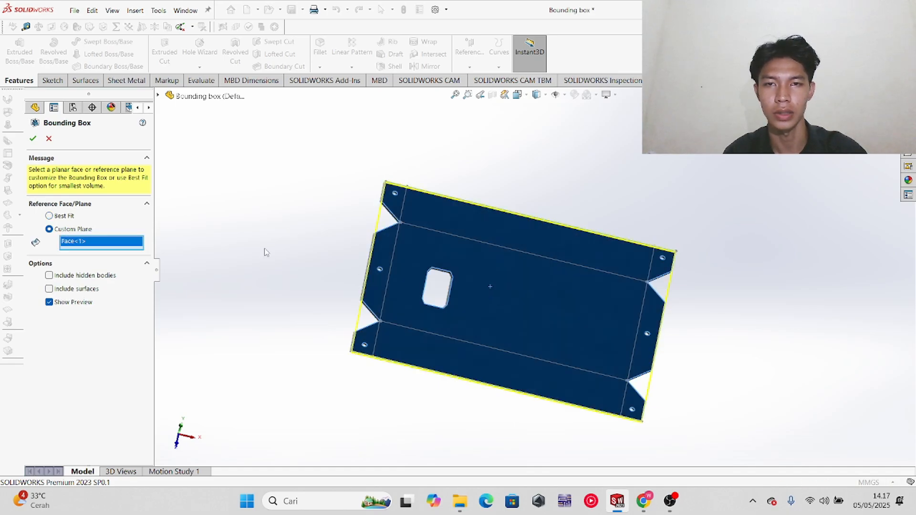
mouse_move(266, 252)
middle_mouse_down()
mouse_move(295, 250)
mouse_move(274, 251)
middle_mouse_up()
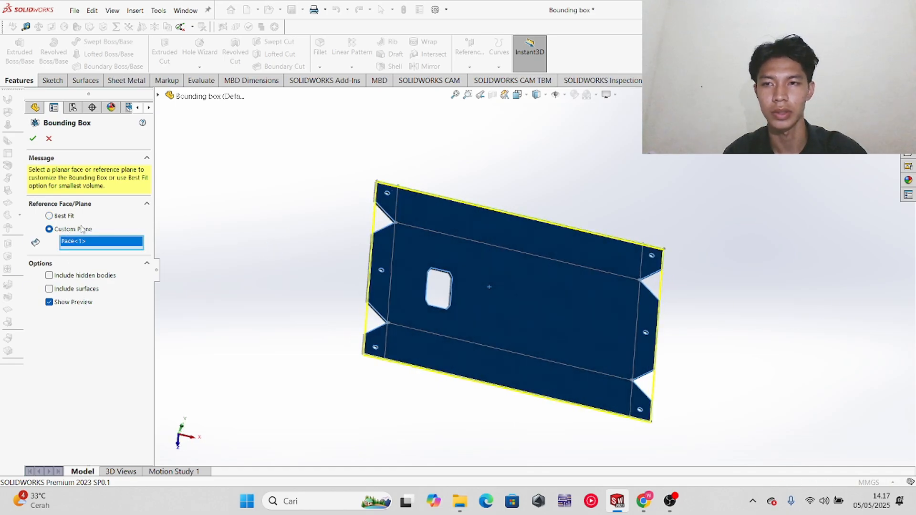
- Set the bounding box reference to Best Fit and create the bounding box around the flattened part
left_click(49, 216)
middle_click_drag(345, 256, 347, 284)
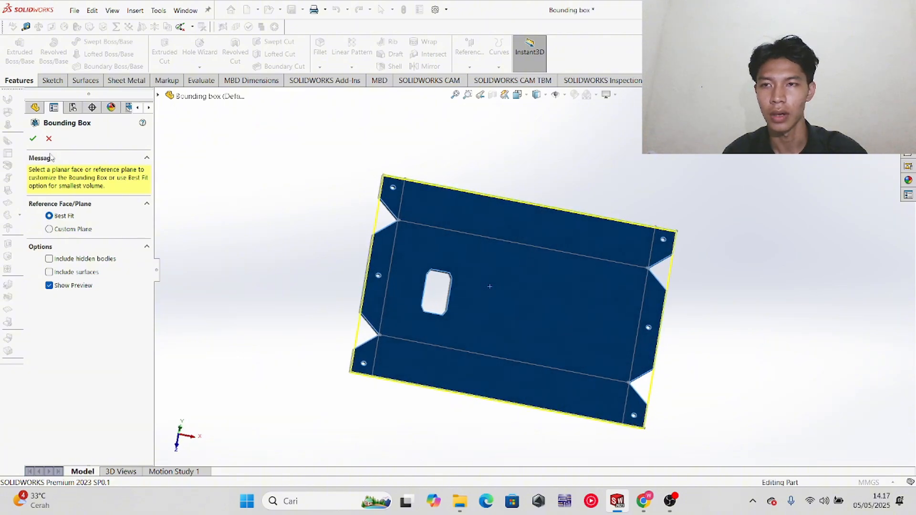
left_click(33, 139)
scroll(568, 305, "down", 4)
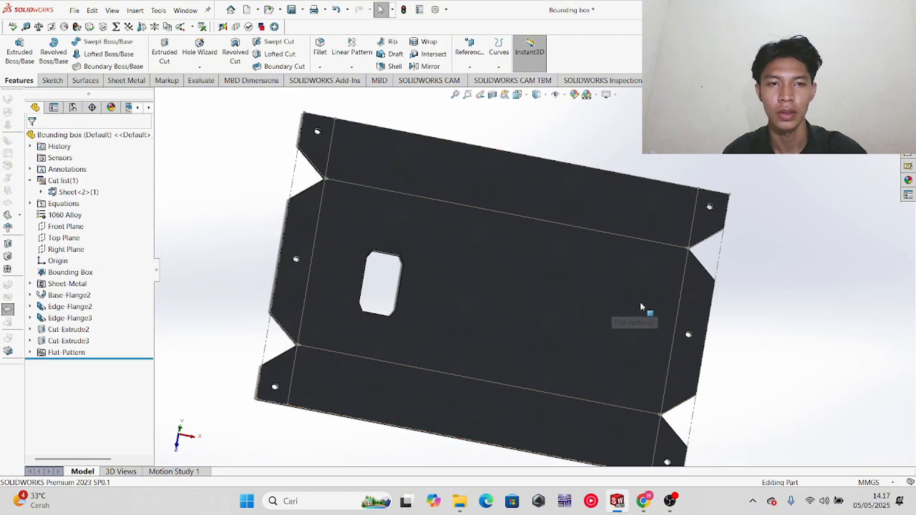
scroll(640, 302, "up", 2)
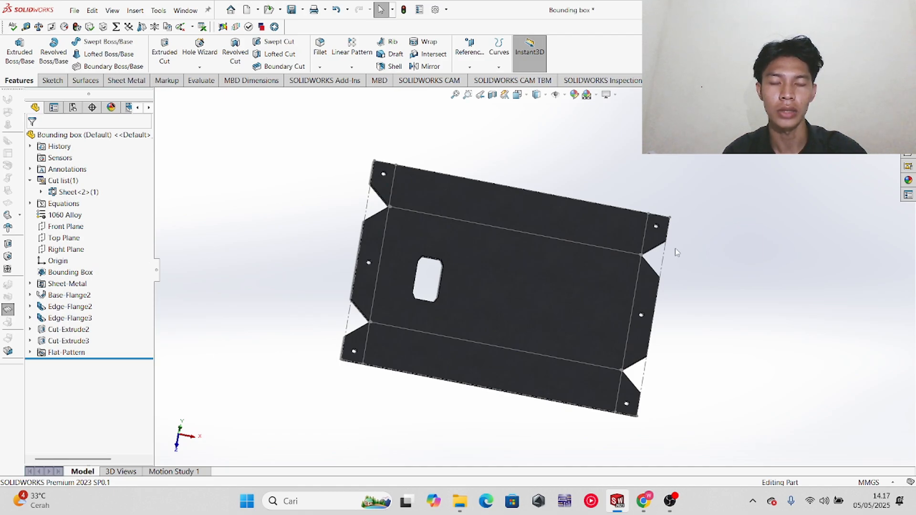
scroll(537, 263, "up", 1)
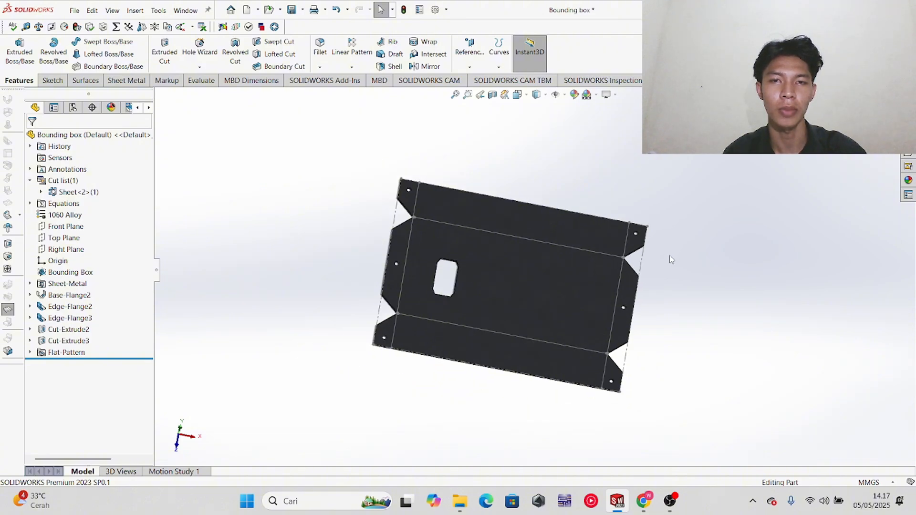
scroll(542, 246, "down", 4)
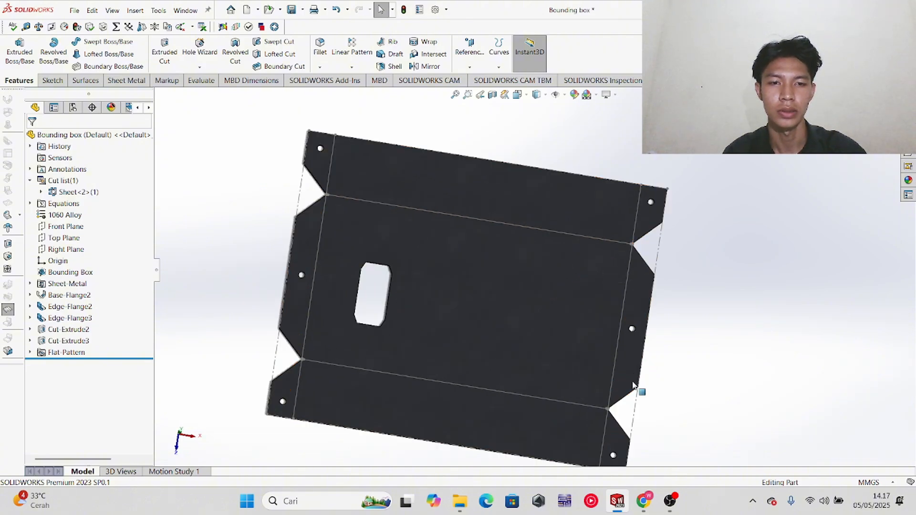
- Open the cut-list properties of the sheet item and look up Bounding Box Area in the properties summary
scroll(629, 412, "up", 2)
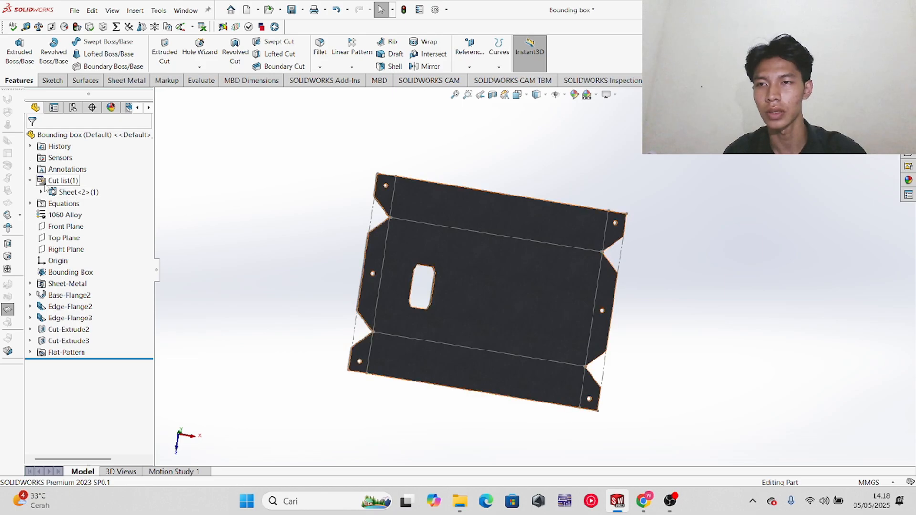
left_click(30, 181)
left_click(30, 182)
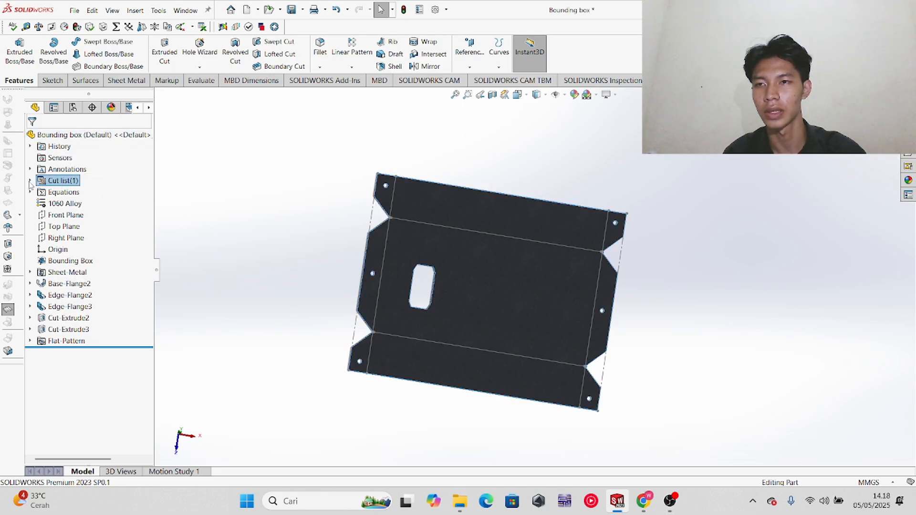
left_click(30, 181)
left_click(79, 193)
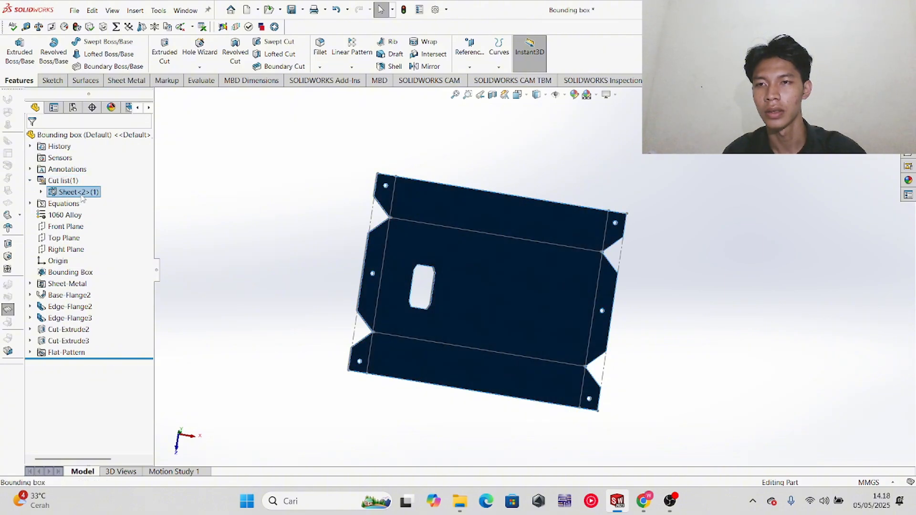
right_click(81, 196)
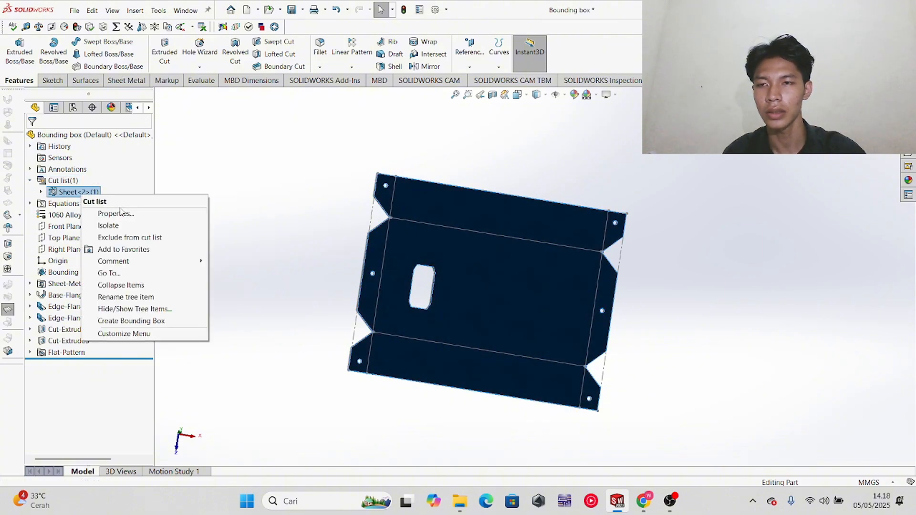
left_click(137, 219)
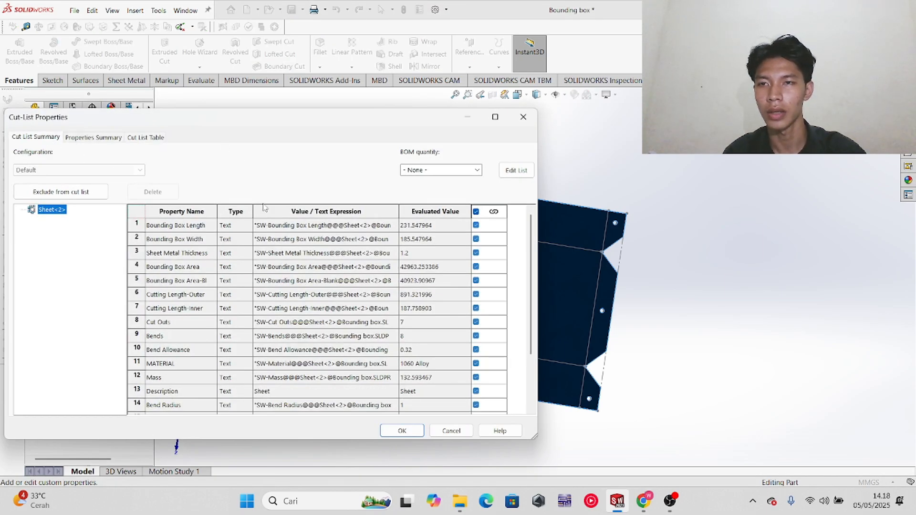
left_click(90, 138)
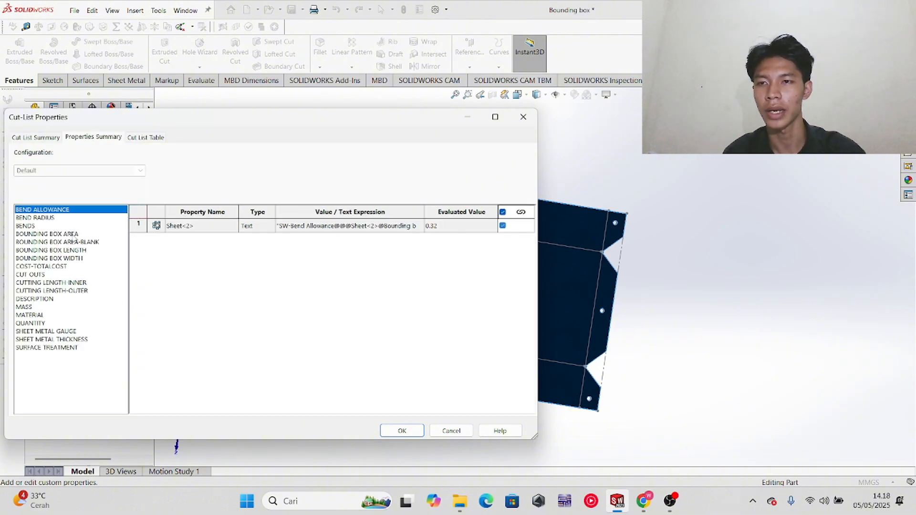
left_click(76, 235)
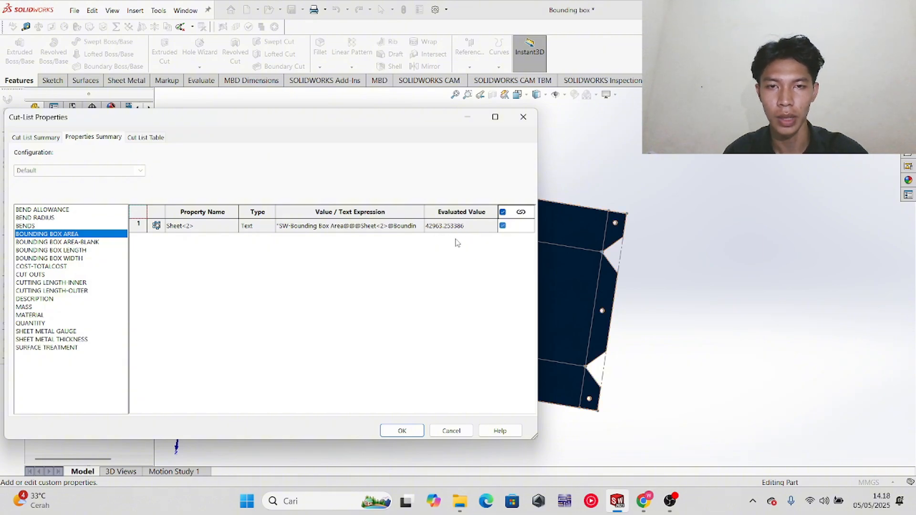
- Switch to the sample exam PDF in Chrome and check Question 5's answer in the Answers and Hints list
key("alt+Tab")
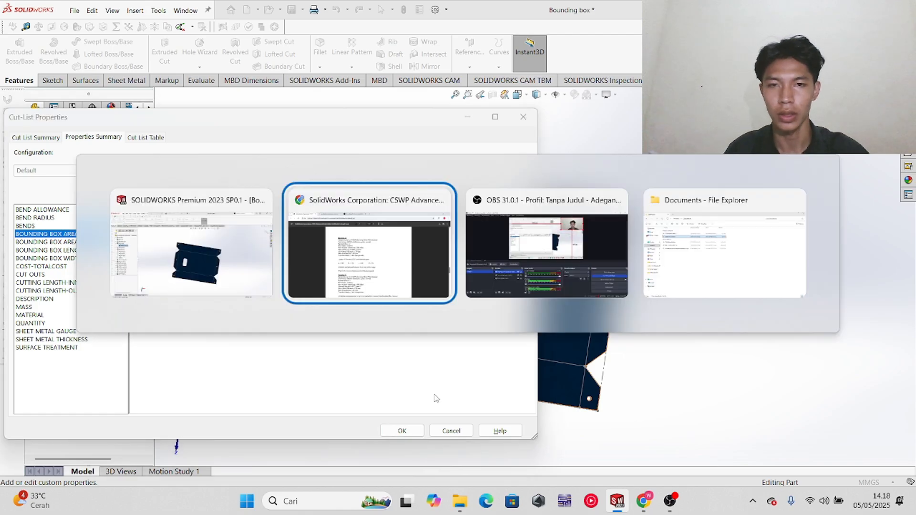
scroll(430, 296, "down", 10)
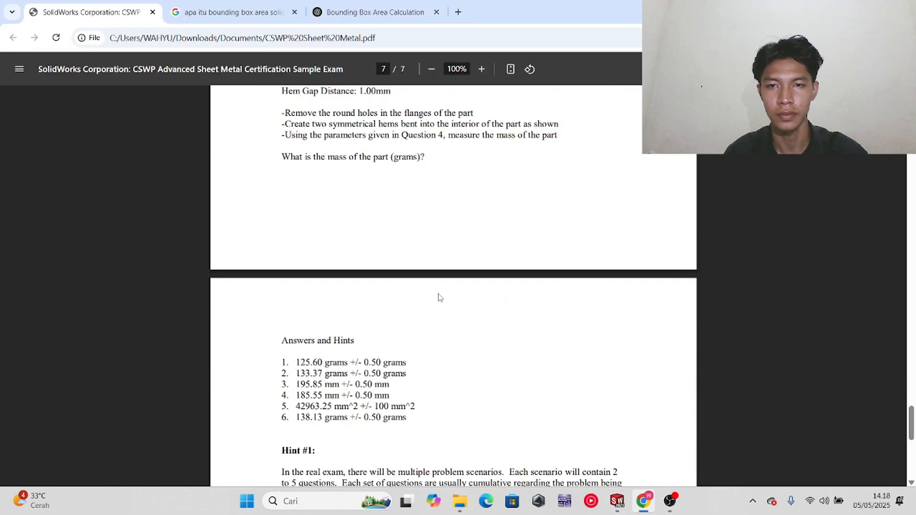
scroll(277, 284, "up", 2)
left_click_drag(283, 288, 421, 286)
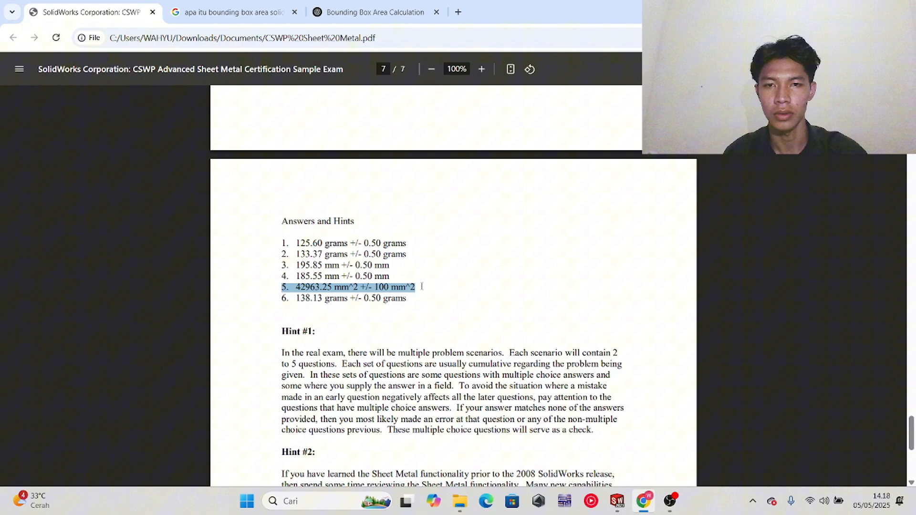
left_click(316, 285)
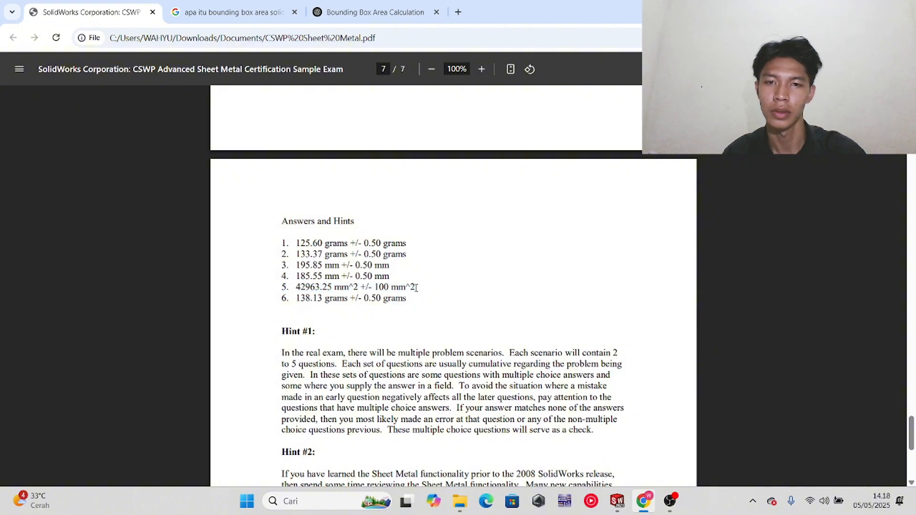
left_click_drag(416, 287, 285, 288)
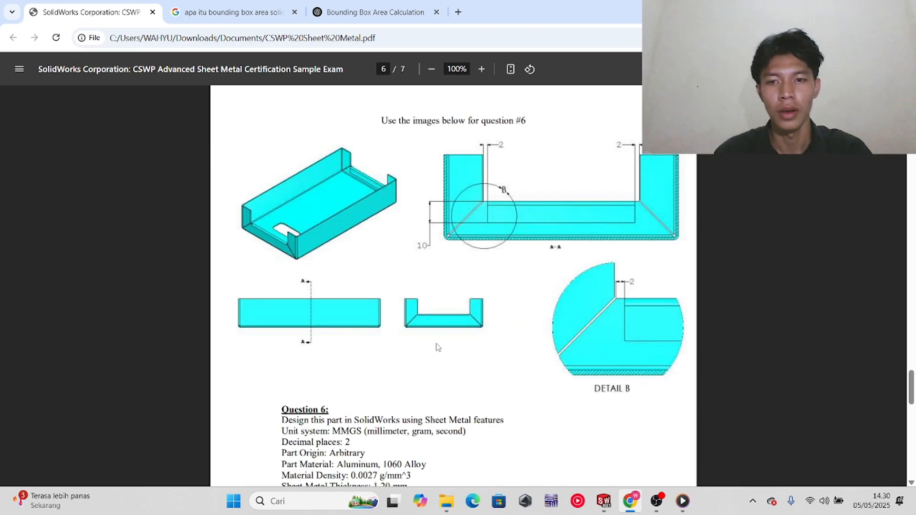
- Read Question 6's drawings, parameters and instructions on removing the flange holes, adding two symmetrical hems and measuring the mass
scroll(424, 326, "down", 1)
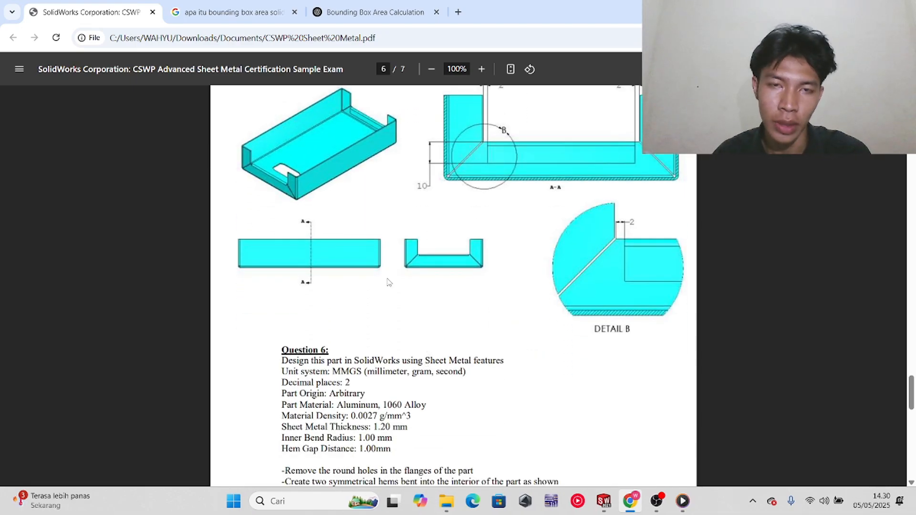
scroll(396, 286, "down", 1)
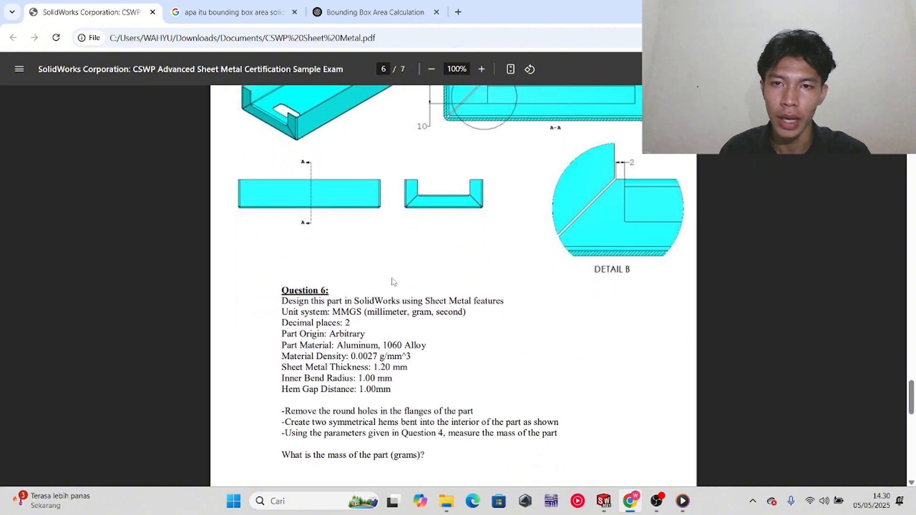
scroll(392, 281, "up", 1)
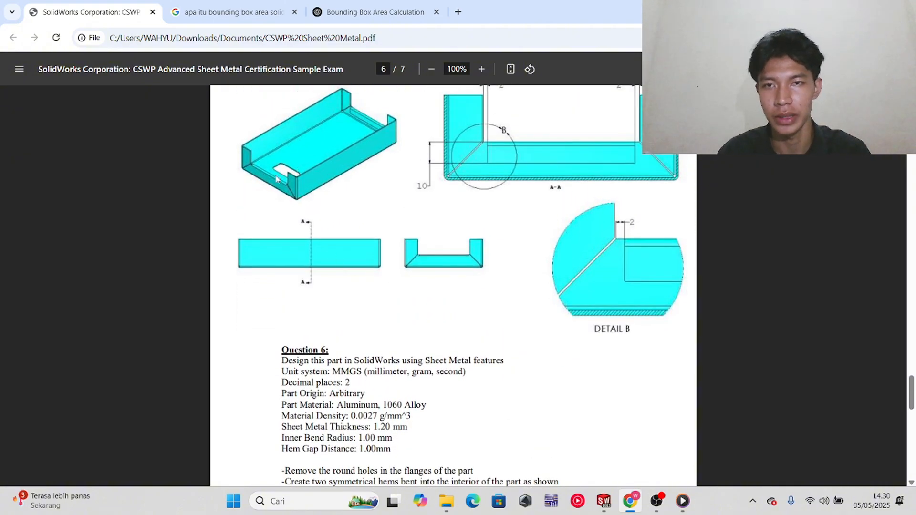
scroll(301, 186, "down", 1)
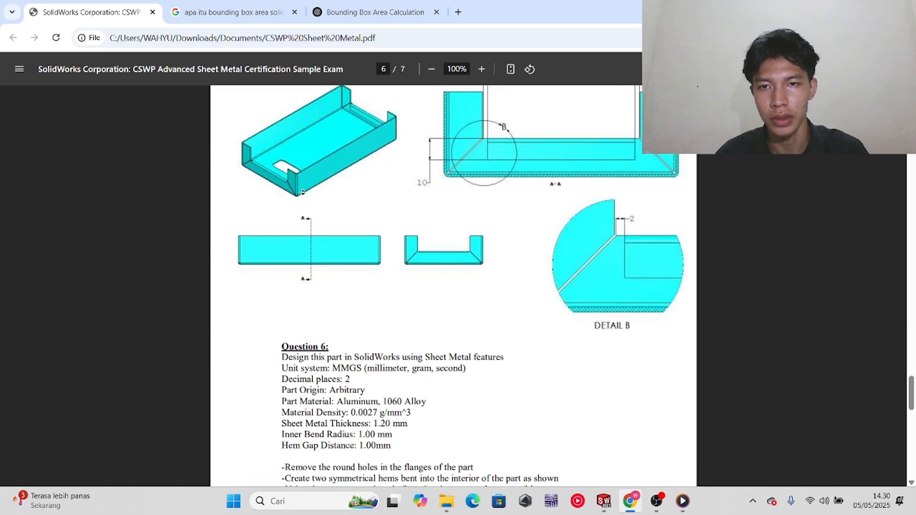
scroll(301, 190, "up", 1)
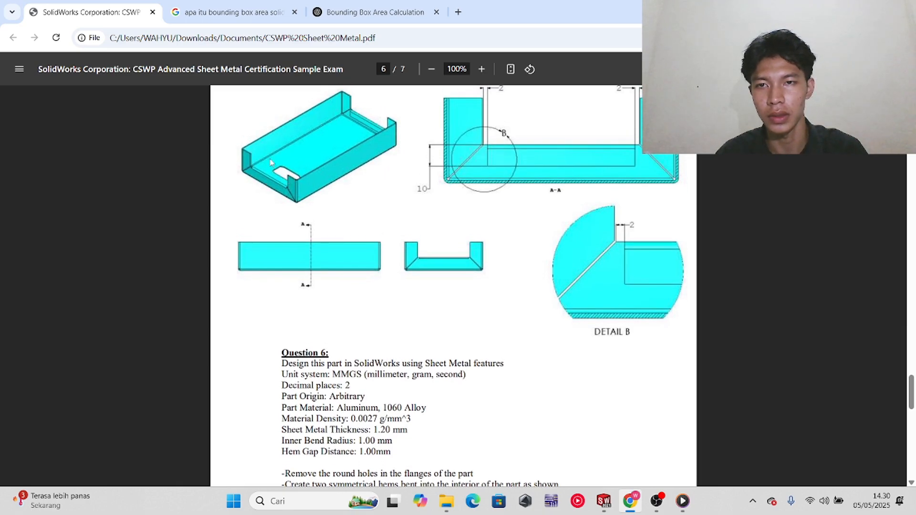
scroll(448, 238, "up", 1)
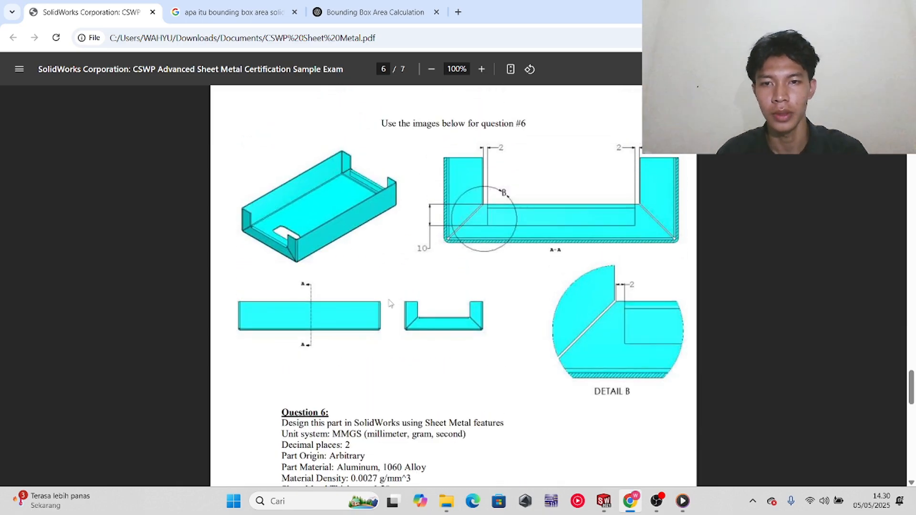
scroll(387, 339, "down", 1)
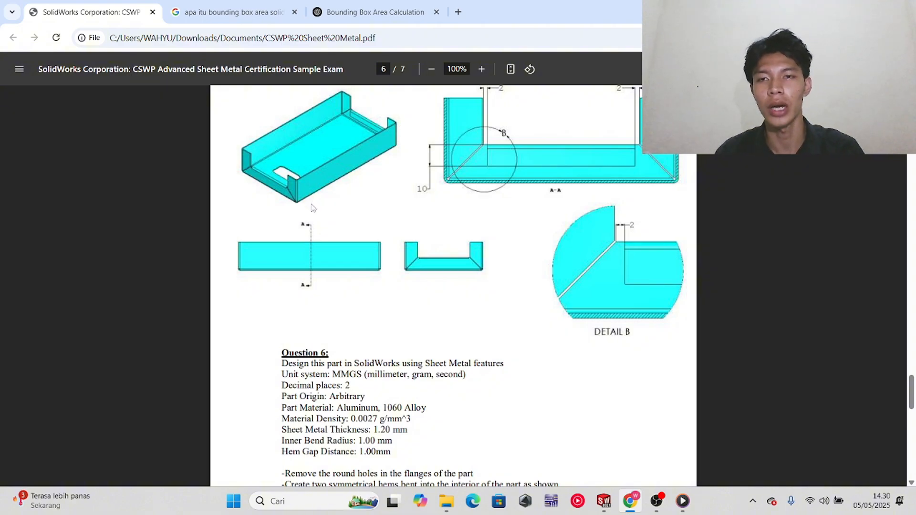
scroll(351, 237, "down", 3)
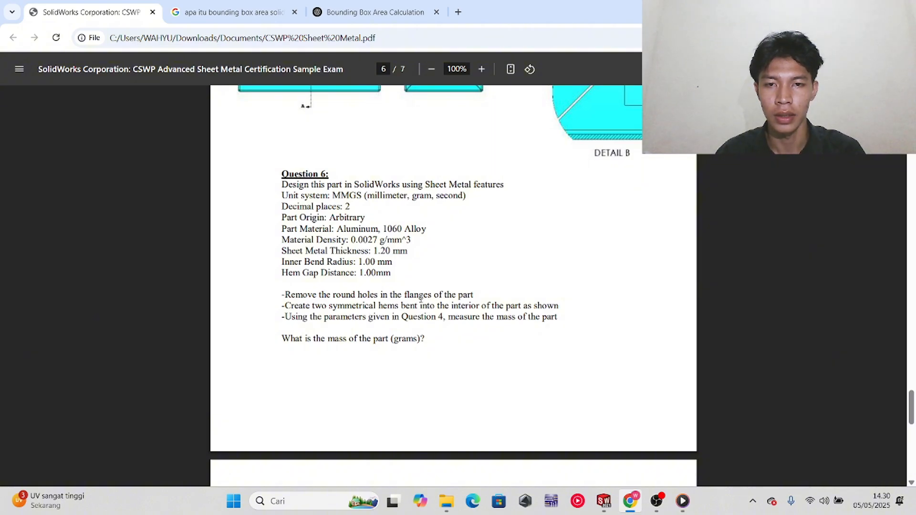
scroll(421, 298, "up", 3)
scroll(417, 273, "down", 5)
scroll(400, 260, "up", 2)
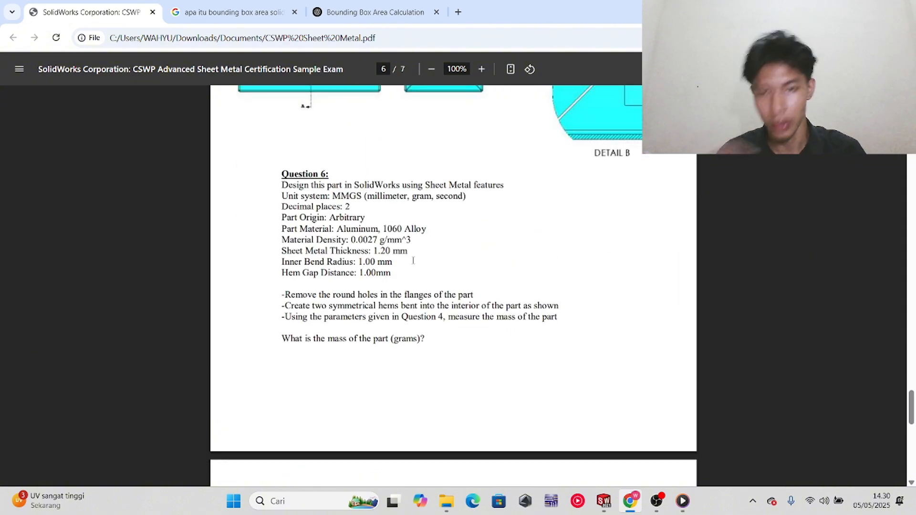
scroll(413, 260, "up", 2)
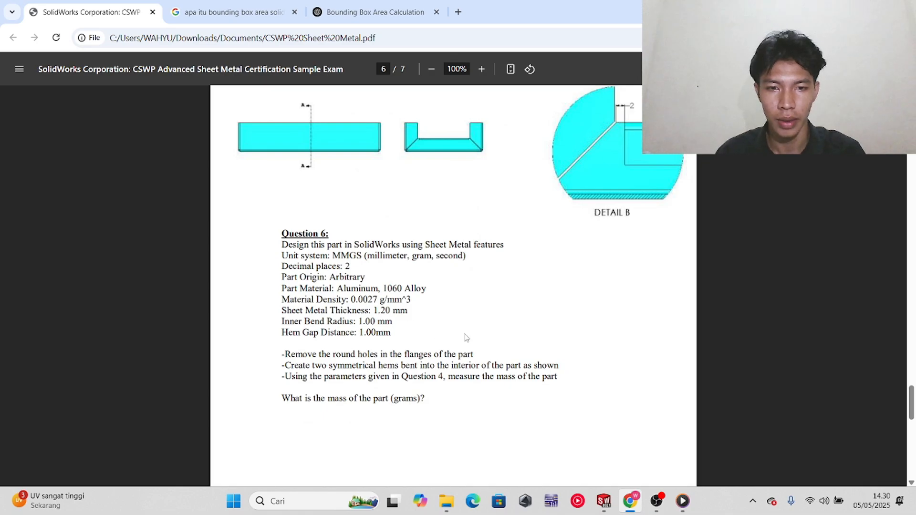
scroll(470, 336, "up", 2)
- Switch to SOLIDWORKS and delete the Cut-Extrude3 feature that makes the round holes in the folded part's flanges
key("alt+Tab")
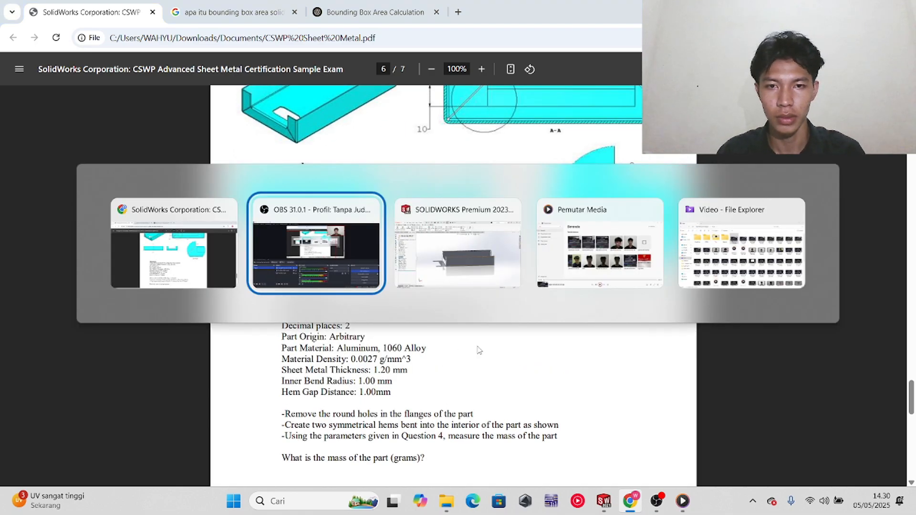
key("alt+Tab")
middle_click_drag(365, 285, 409, 288)
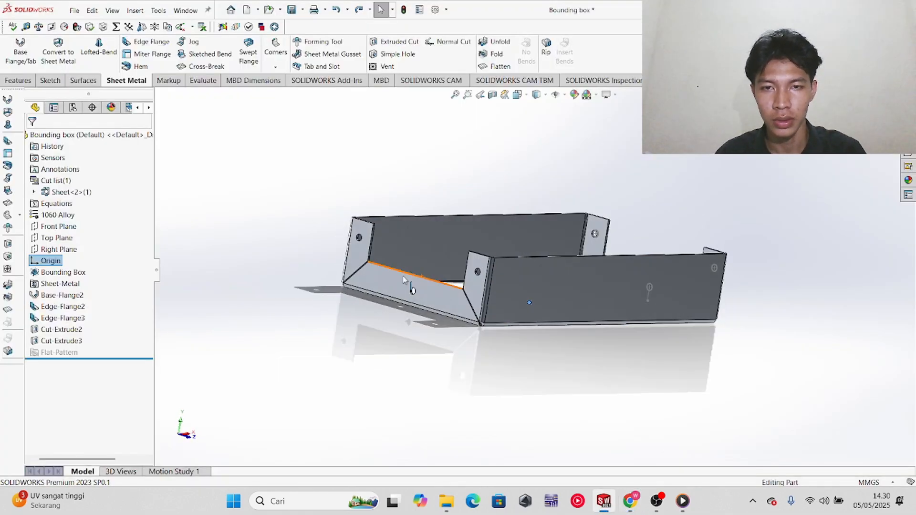
scroll(484, 244, "down", 2)
middle_click_drag(484, 245, 530, 334)
scroll(480, 336, "up", 3)
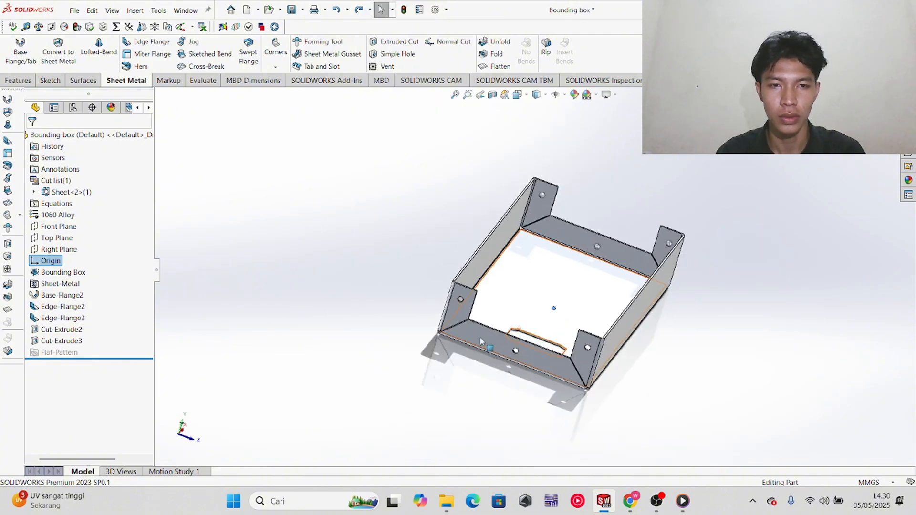
right_click(53, 344)
middle_click_drag(482, 368, 484, 344)
scroll(484, 344, "up", 1)
scroll(486, 286, "down", 4)
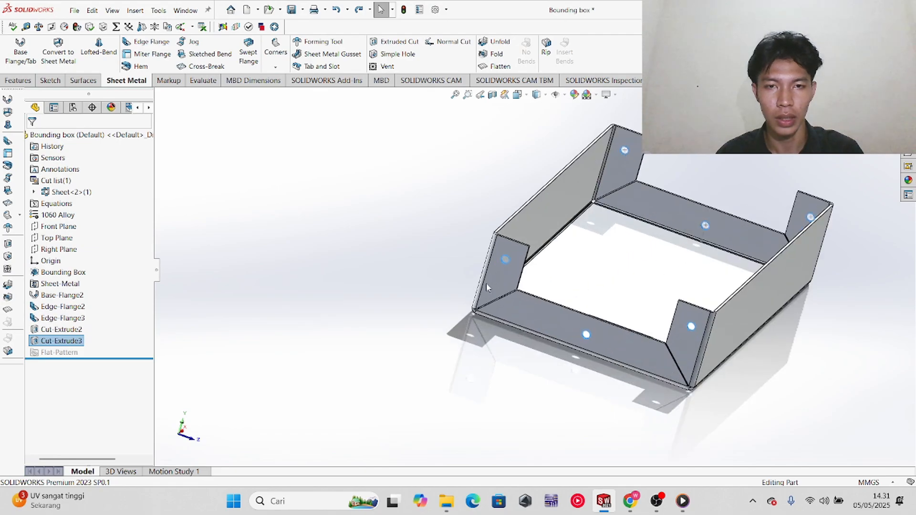
right_click(61, 341)
left_click(119, 369)
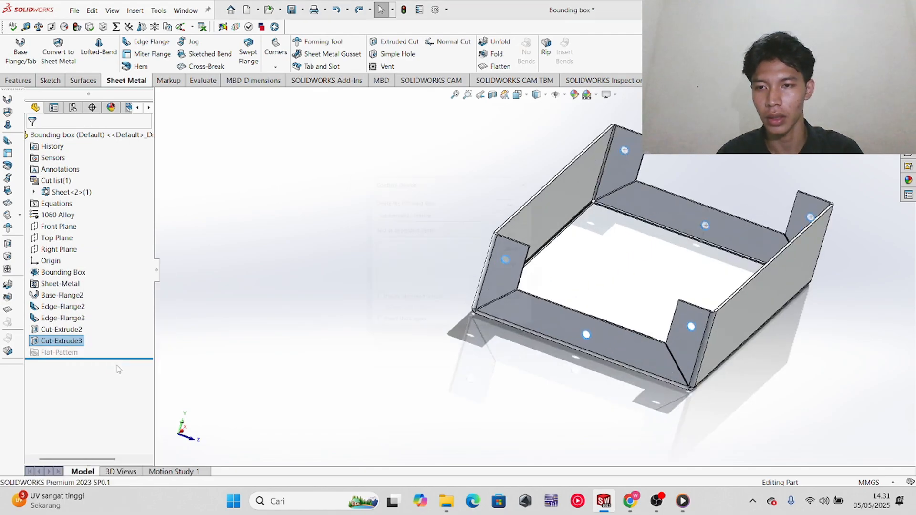
left_click(538, 185)
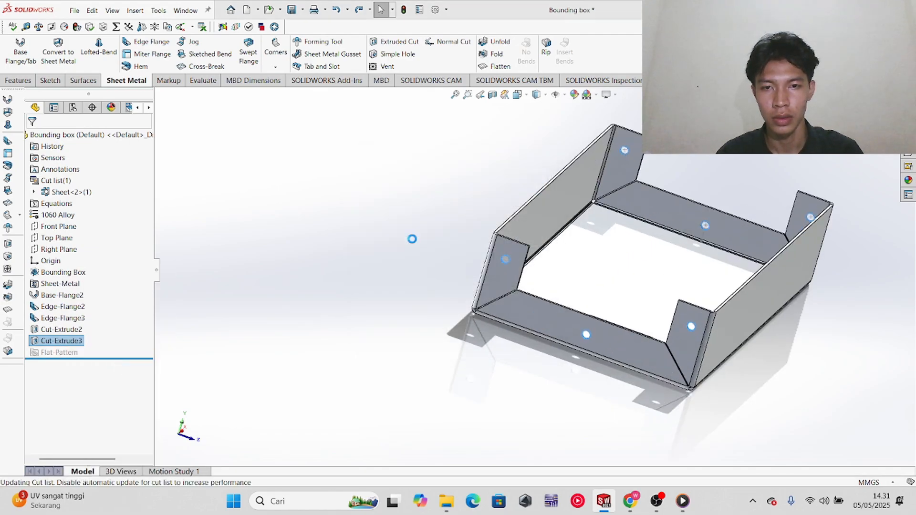
- Delete the leftover hole sketch, Sketch40, along with its link to derived sketches
right_click(55, 341)
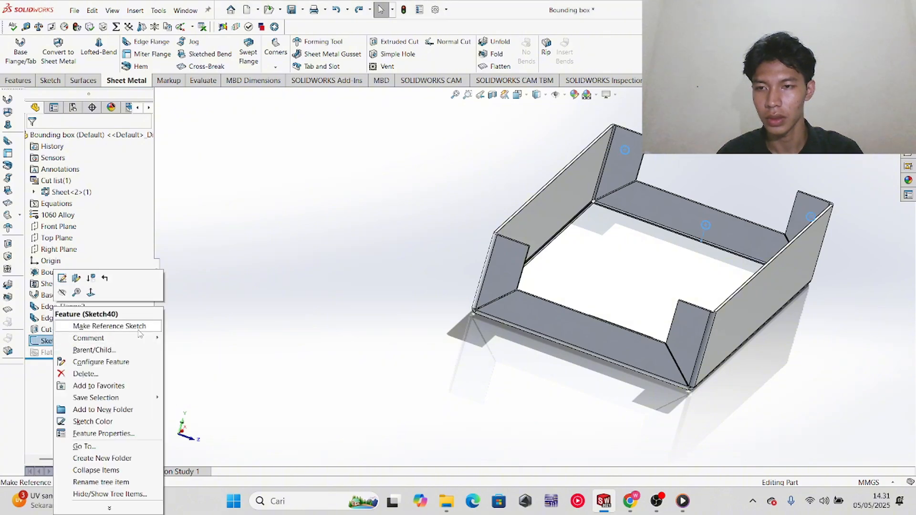
left_click(103, 375)
left_click(548, 187)
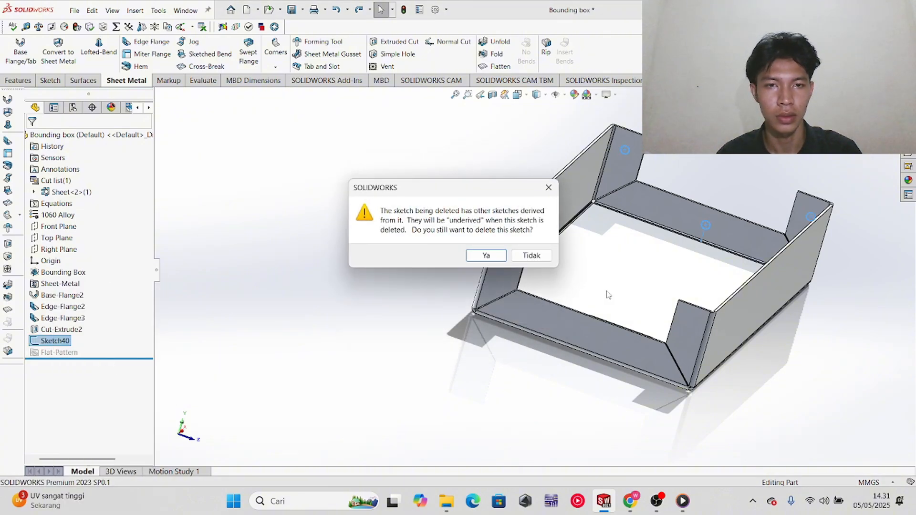
left_click(491, 258)
- Start an open Hem on the free inner edge of an end flange, folding toward the interior of the box
middle_click_drag(501, 321, 536, 313)
scroll(719, 304, "down", 2)
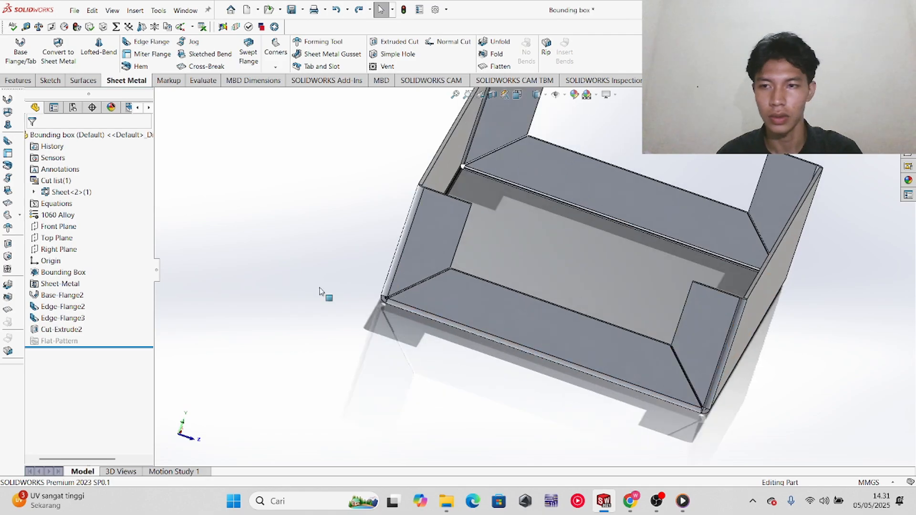
left_click(85, 81)
left_click(133, 81)
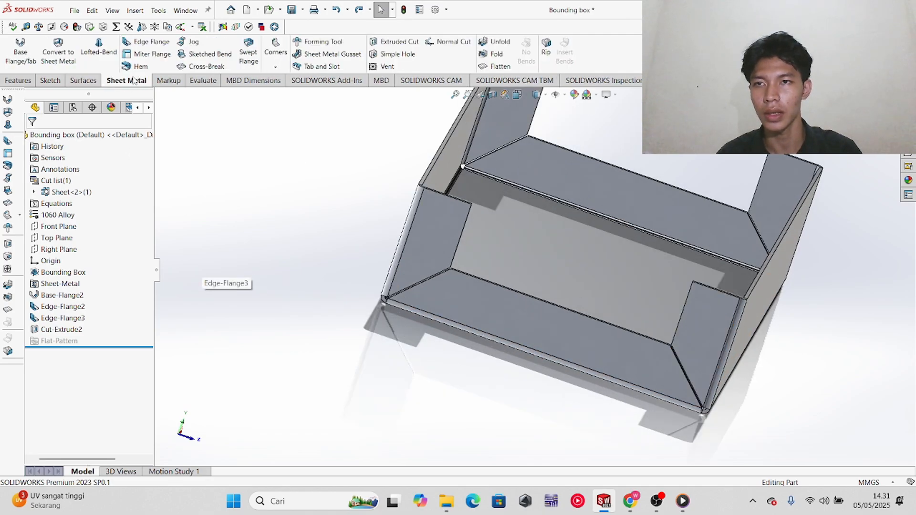
left_click(139, 66)
middle_click_drag(534, 267, 414, 265)
scroll(392, 346, "down", 5)
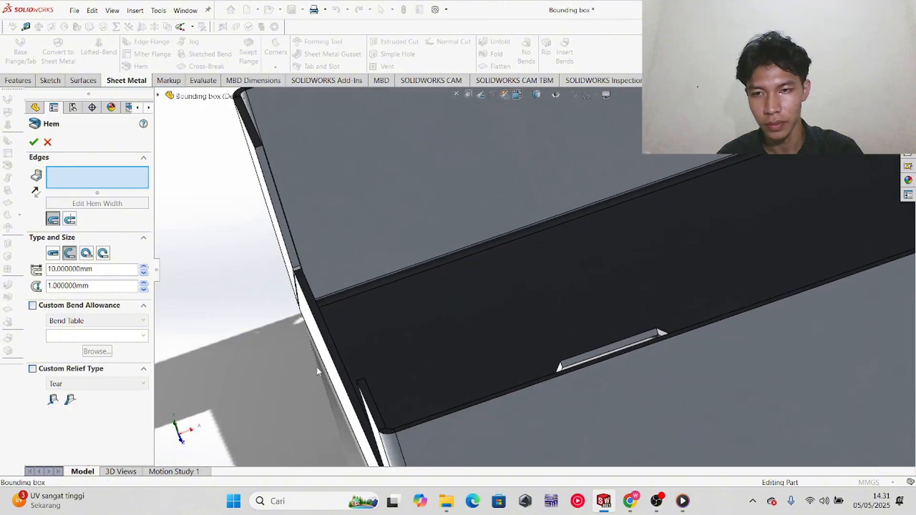
scroll(317, 368, "up", 1)
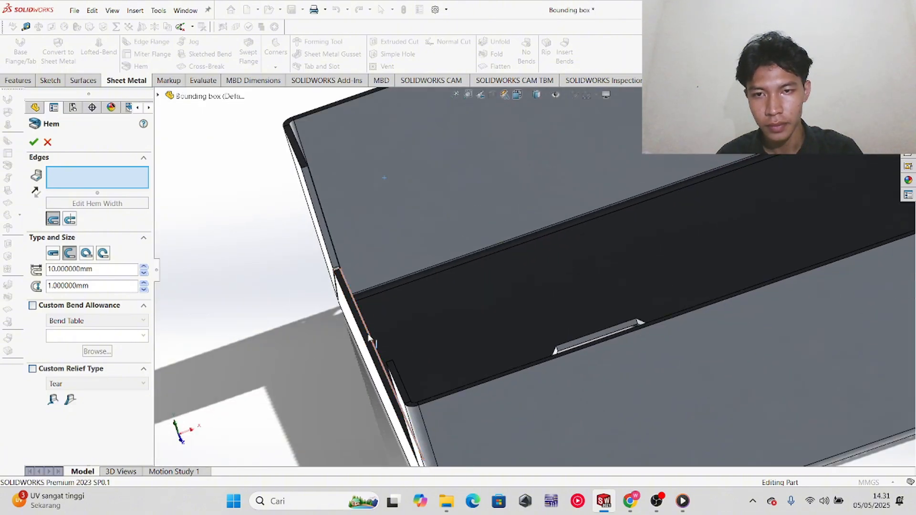
left_click(370, 339)
middle_click_drag(370, 339, 354, 348)
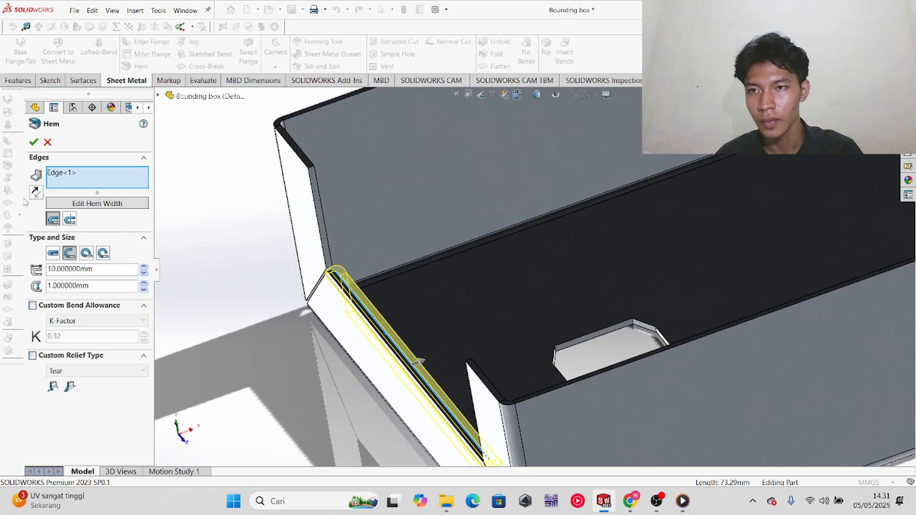
- Compare the hem's length and gap settings with Question 6's drawing and parameters in the exam PDF, returning to SOLIDWORKS when done
key("alt+Tab")
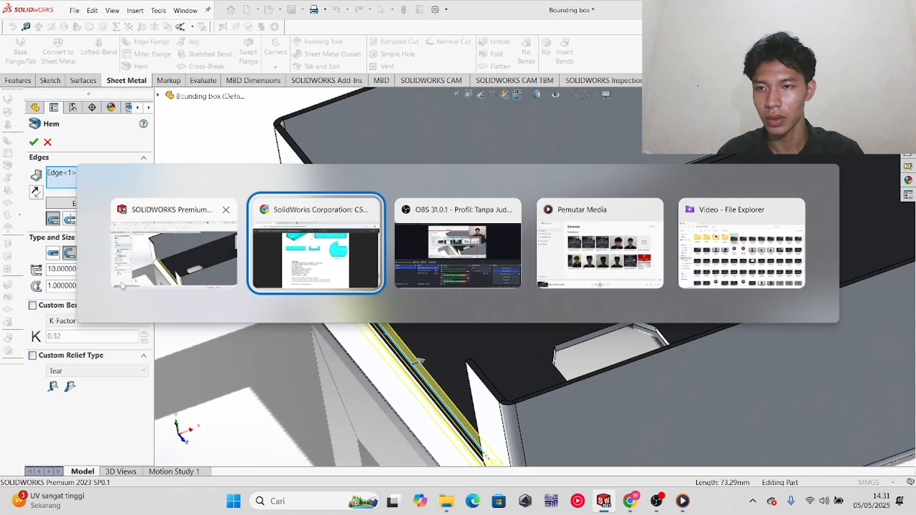
scroll(487, 266, "up", 2)
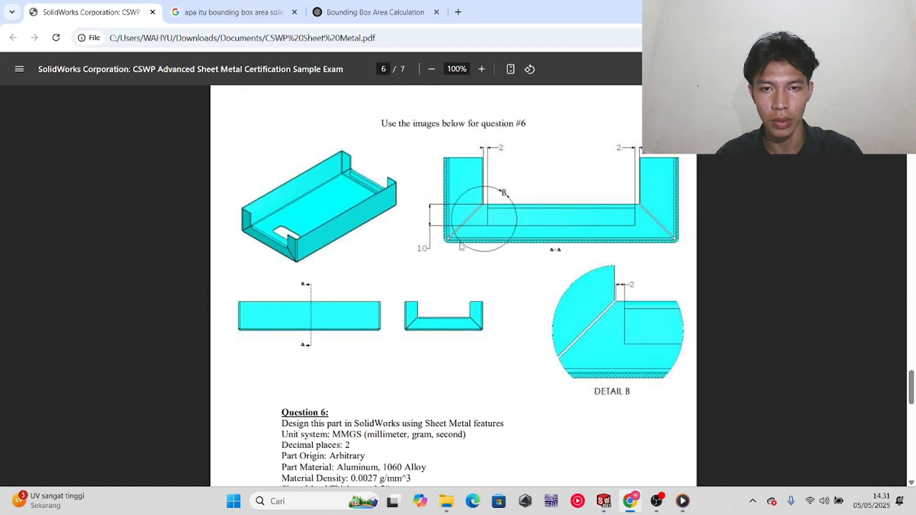
key("alt+Tab")
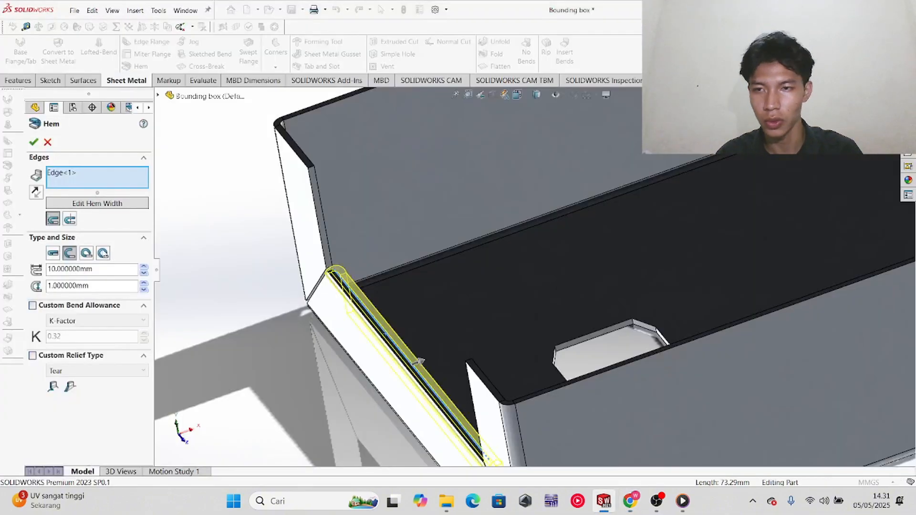
left_click(113, 269)
key("alt+Tab")
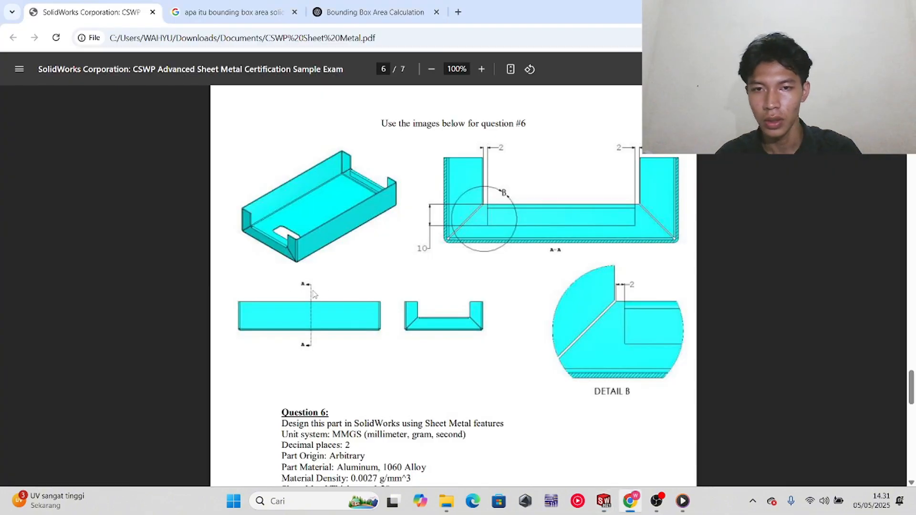
scroll(372, 372, "down", 4)
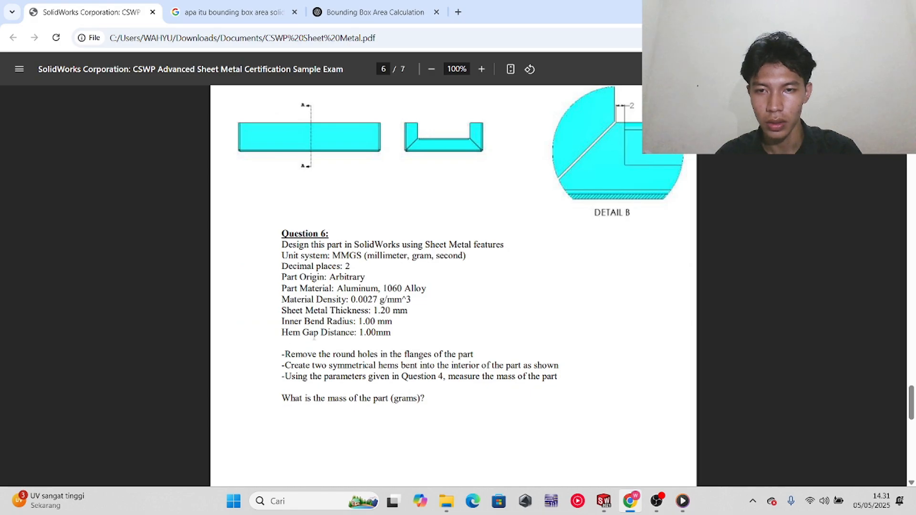
key("alt+Tab")
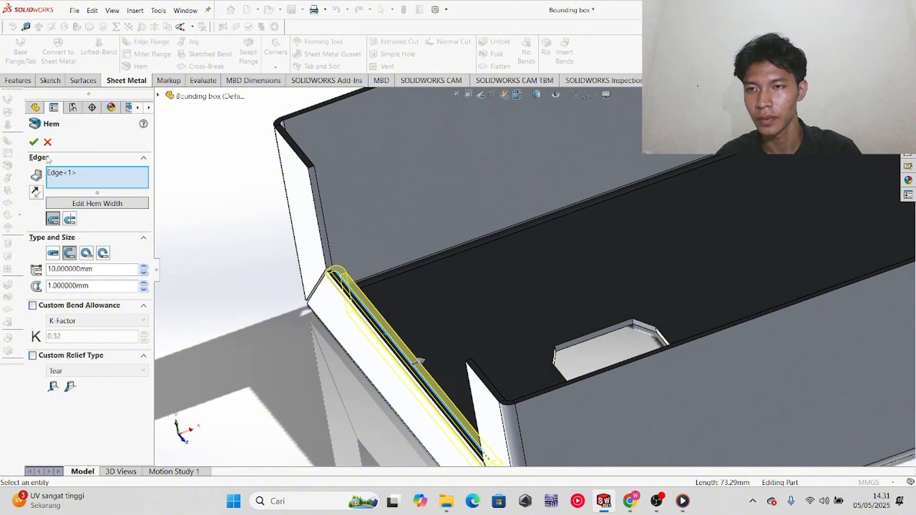
- Open the hem's width profile for editing and check the end offsets in Question 6's drawing in the PDF
left_click(110, 204)
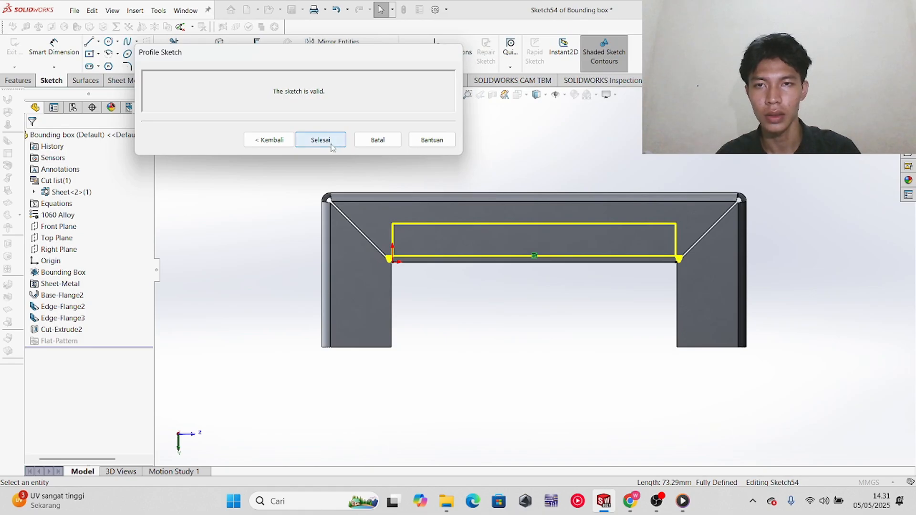
scroll(453, 273, "down", 1)
key("alt+Tab")
scroll(609, 201, "up", 1)
scroll(610, 201, "up", 4)
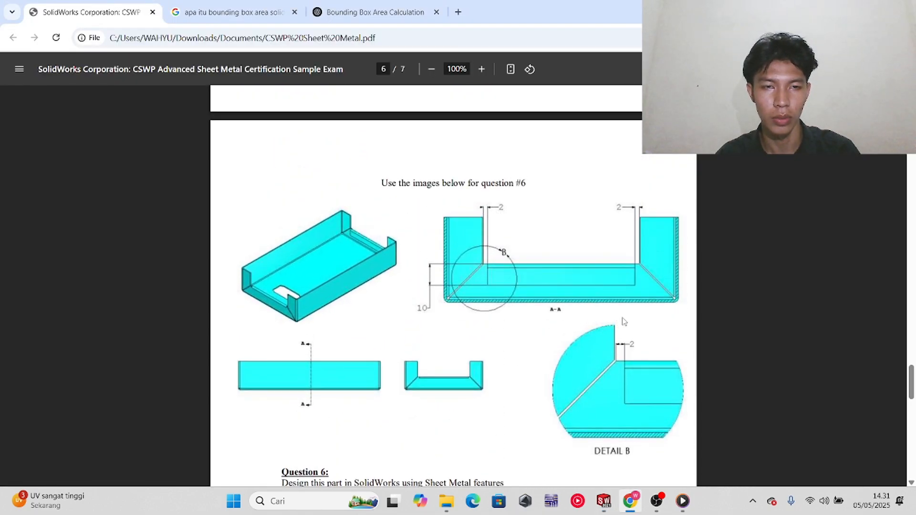
key("alt+Tab")
- Pull the hem line's starting endpoint inward along the flange edge to about 2.46 mm from the corner
scroll(406, 272, "down", 4)
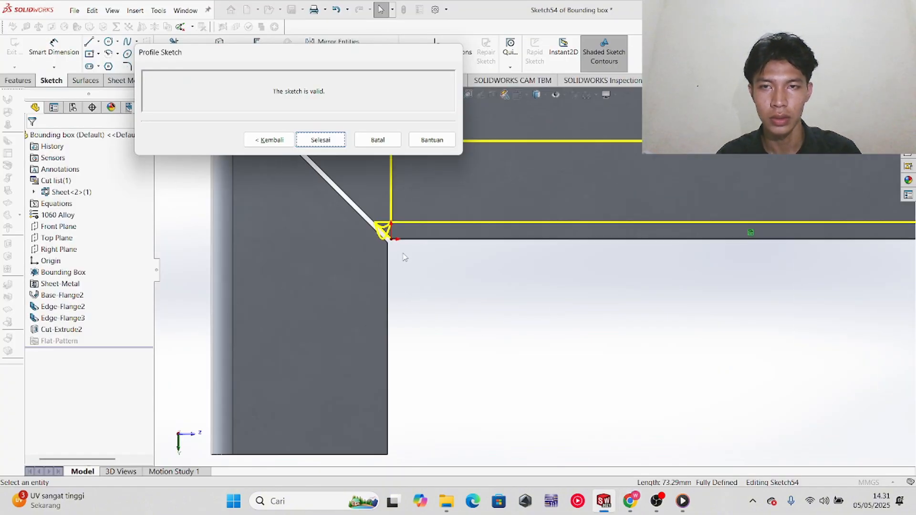
scroll(400, 253, "down", 5)
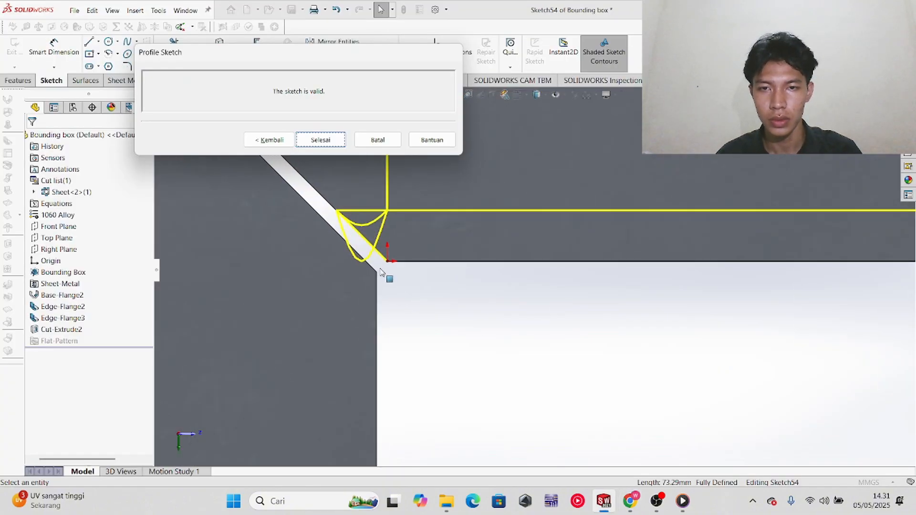
left_click_drag(393, 262, 480, 261)
left_click(40, 66)
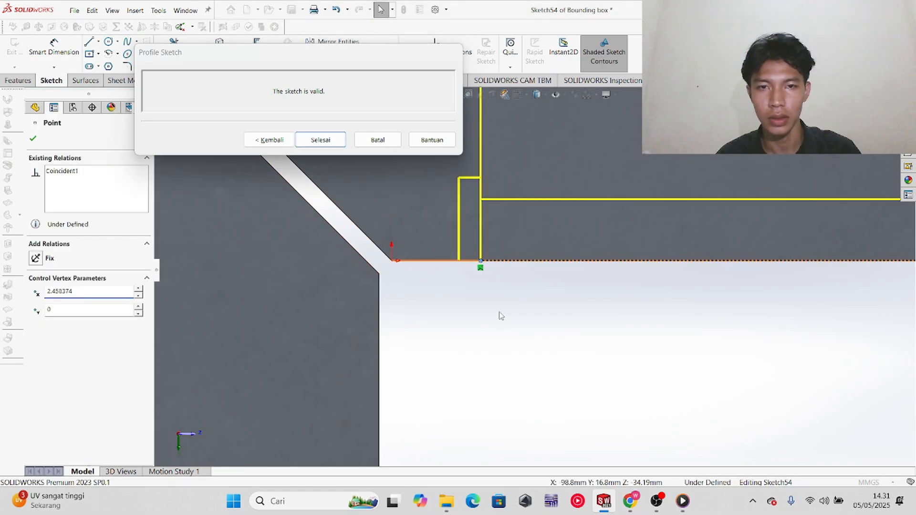
left_click(481, 267)
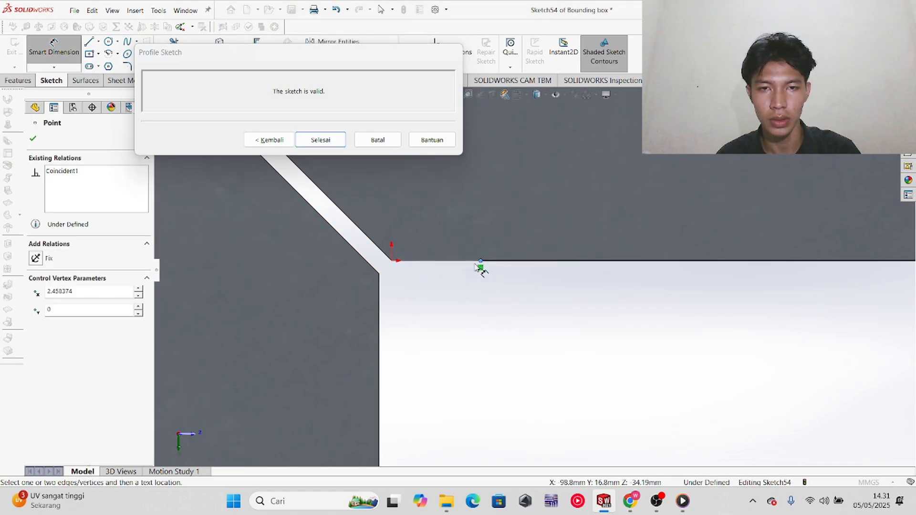
left_click(393, 262)
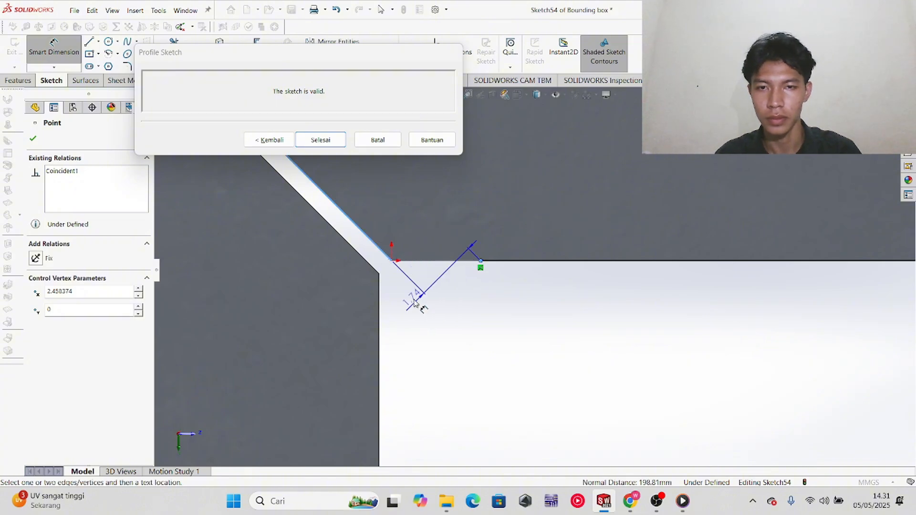
left_click(414, 295)
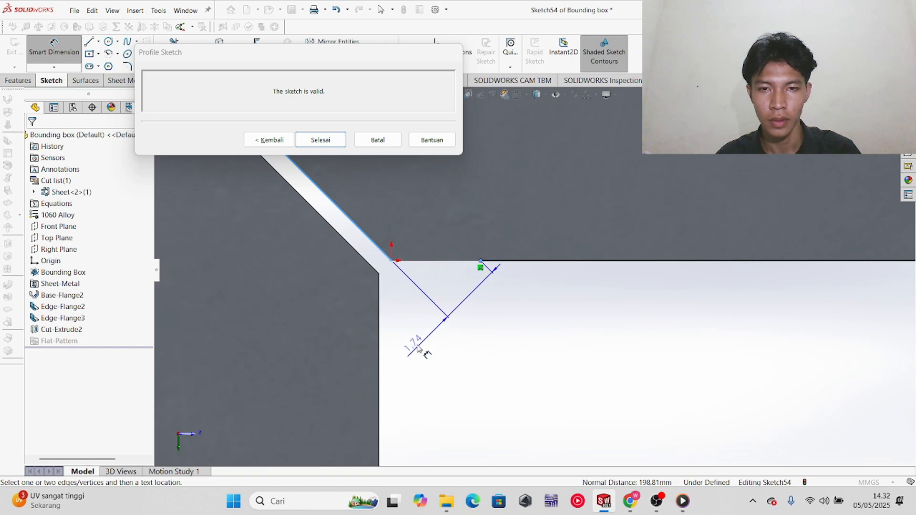
right_click(446, 317)
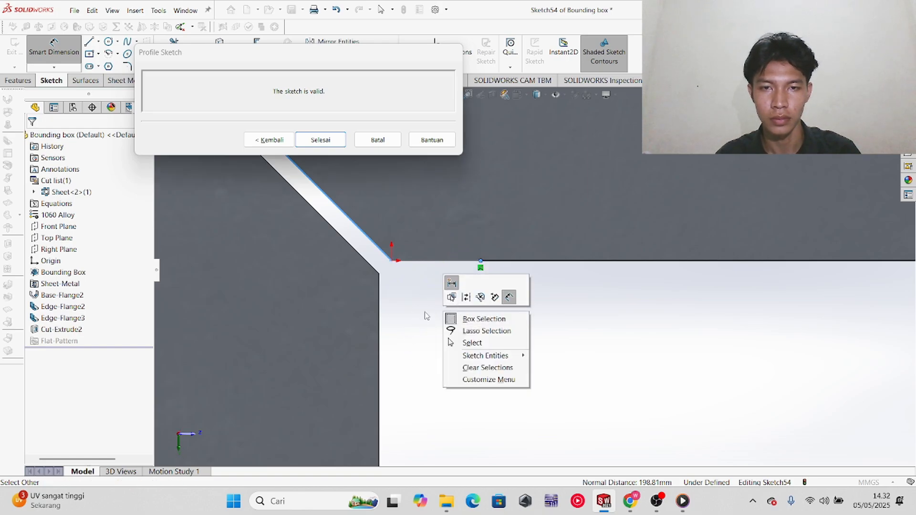
right_click_drag(421, 334, 425, 287)
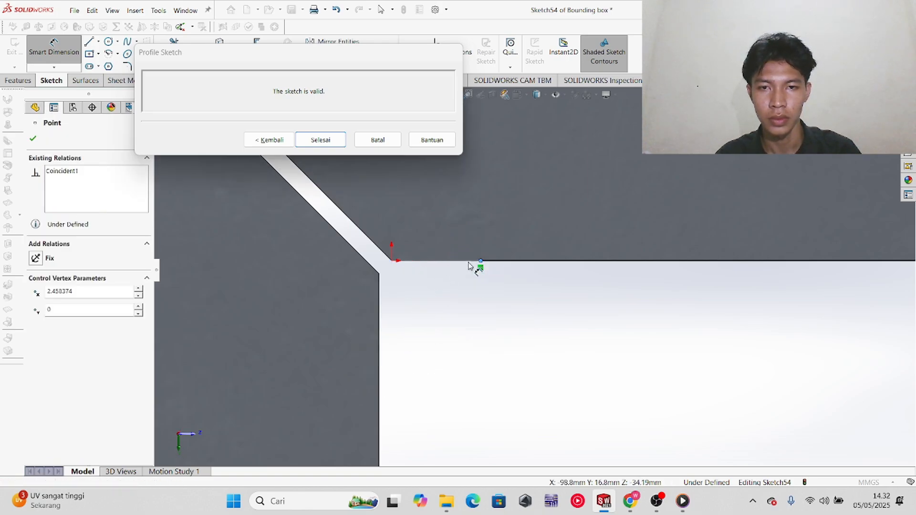
- Dimension the distance between the flange corner and the hem line's starting endpoint as 2 mm
left_click(392, 261)
left_click(481, 263)
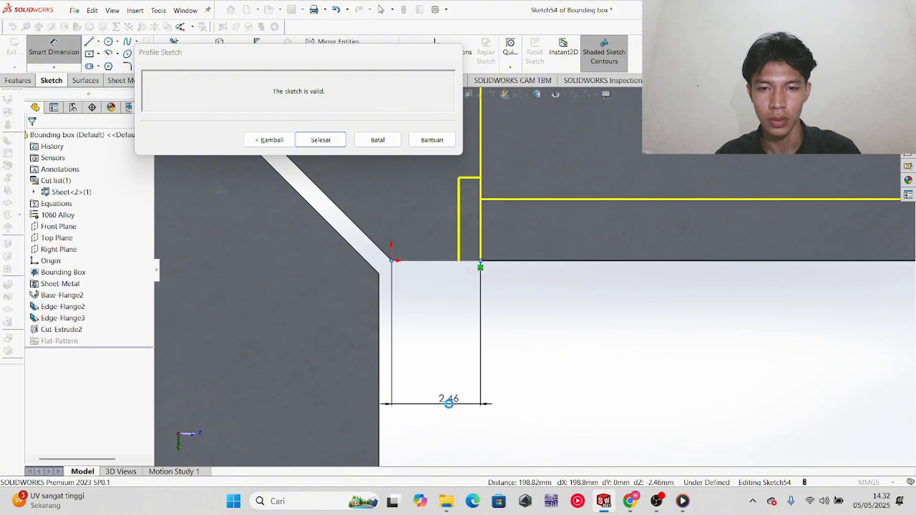
left_click(450, 406)
type("2")
key("Return")
- Pull the hem line's opposite endpoint inward, dimension it 2 mm from its flange corner, and finish the profile to create the hem
scroll(869, 282, "up", 5)
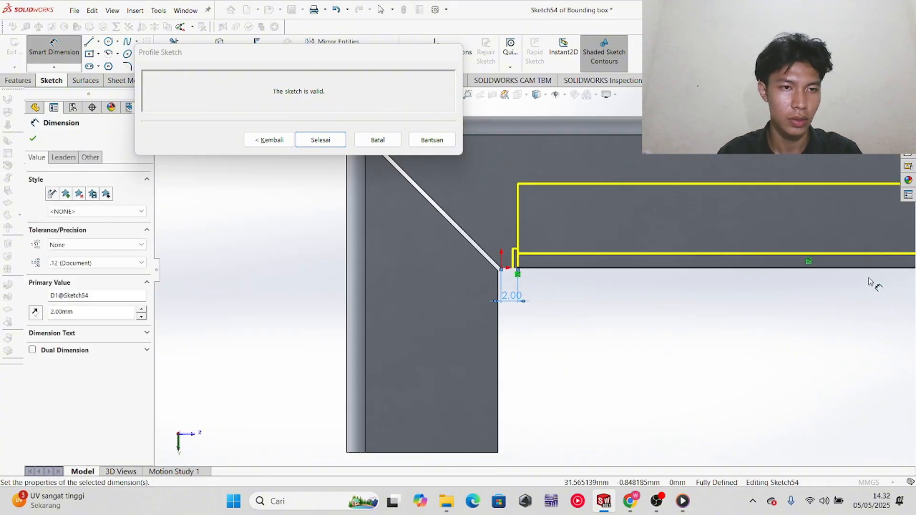
scroll(884, 279, "up", 2)
scroll(830, 264, "down", 2)
scroll(653, 292, "down", 2)
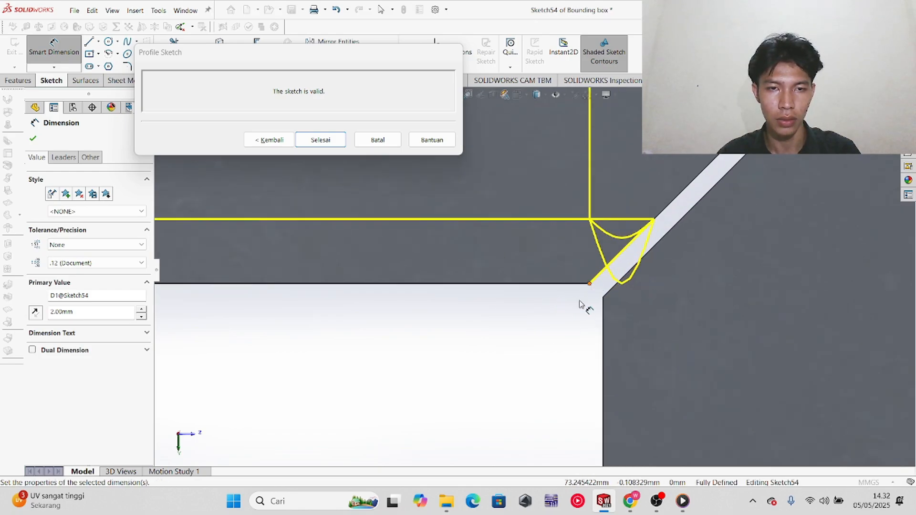
left_click_drag(591, 285, 482, 288)
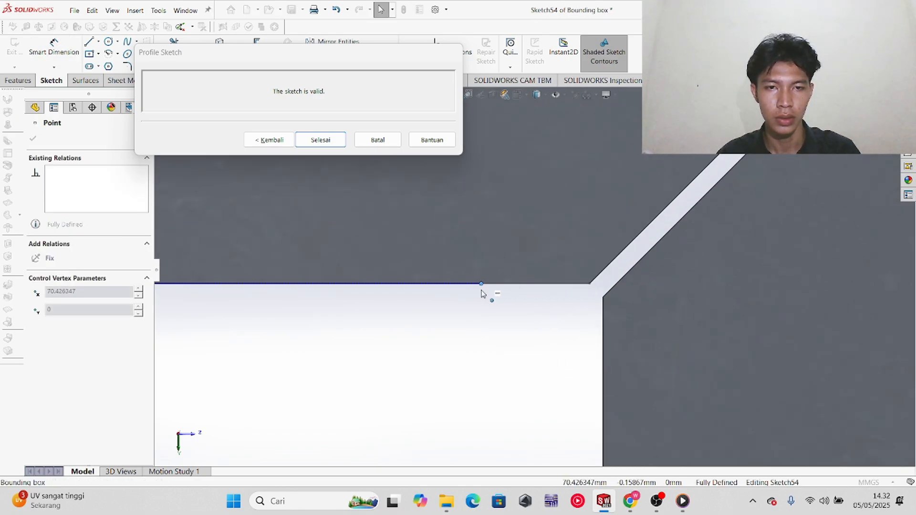
right_click_drag(525, 351, 525, 325)
left_click(482, 285)
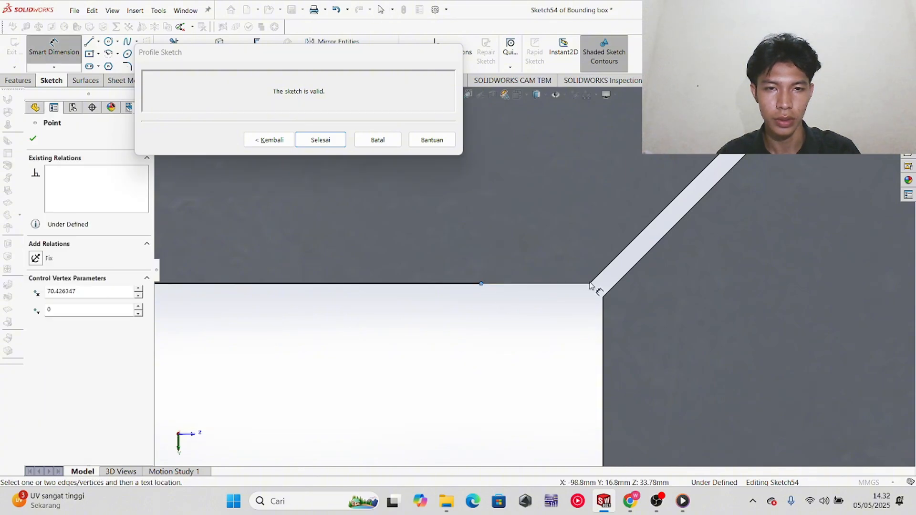
left_click(590, 284)
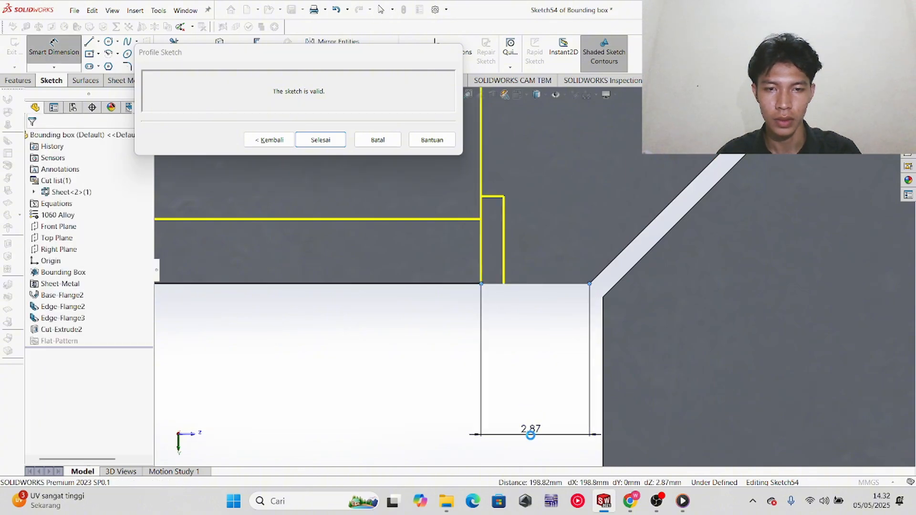
left_click(532, 433)
type("2.00mm")
key("Return")
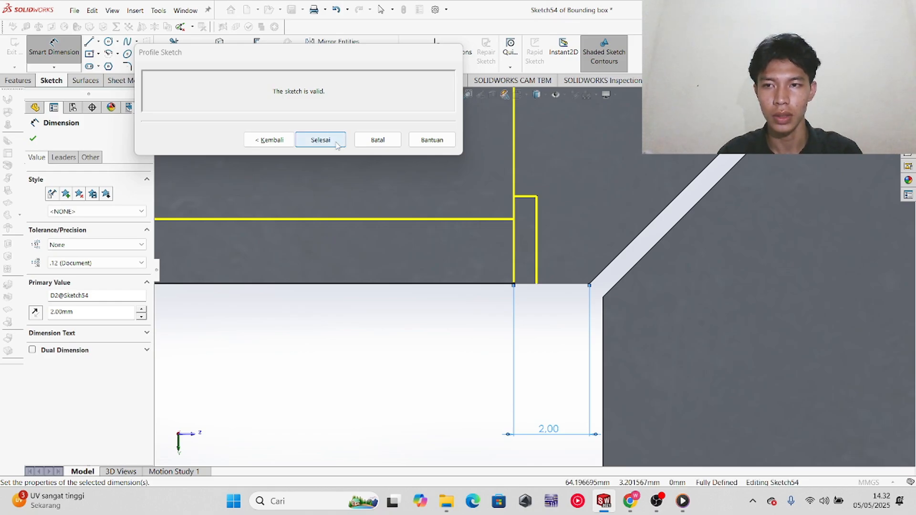
left_click(336, 142)
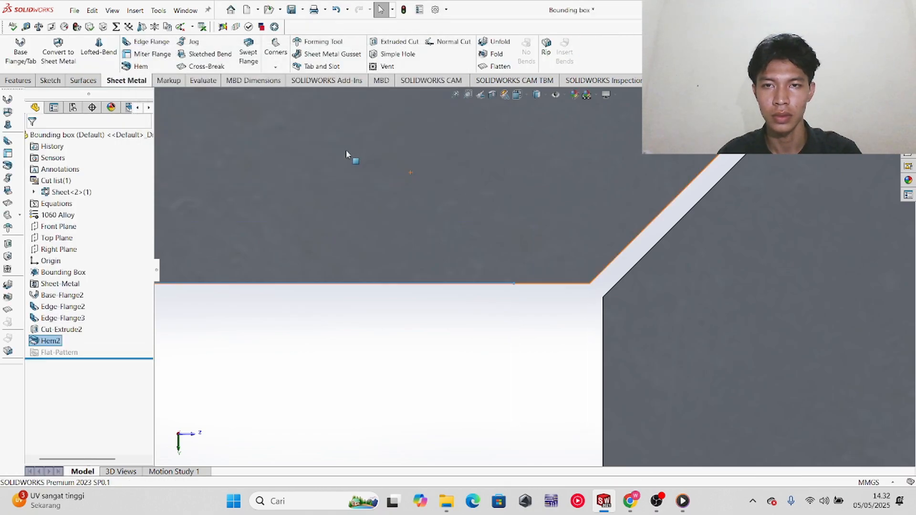
- Examine the new hem along the end flange, including its two ends and the relief cuts near the mitred corners
scroll(399, 276, "up", 9)
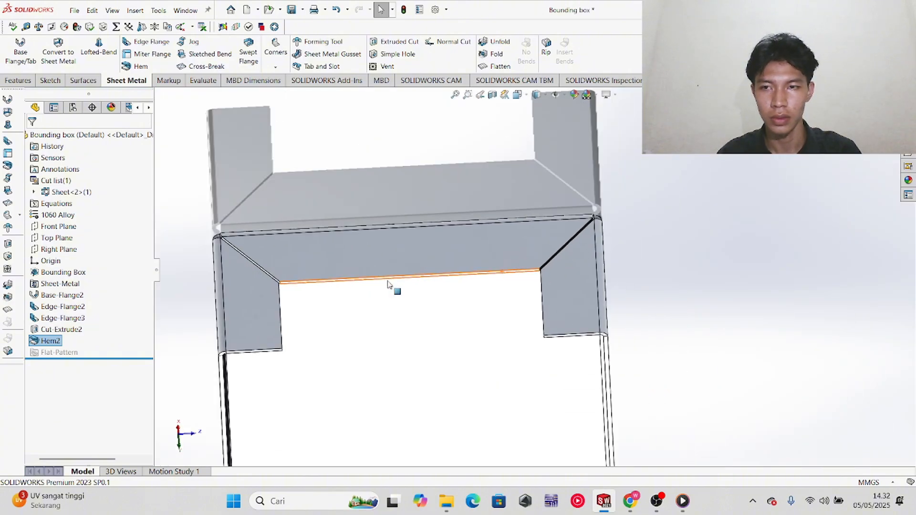
middle_click_drag(494, 419, 505, 356)
scroll(513, 408, "down", 5)
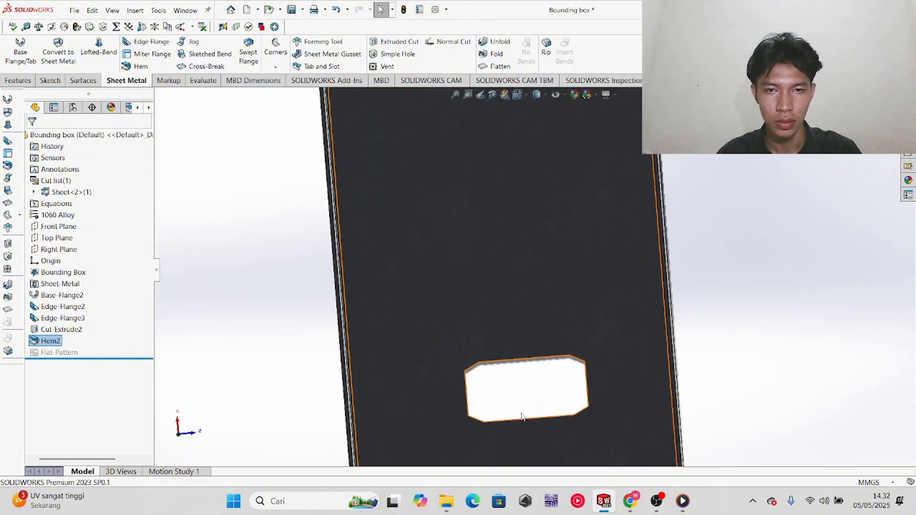
scroll(521, 381, "up", 2)
scroll(518, 370, "down", 1)
scroll(549, 327, "up", 1)
middle_click_drag(575, 325, 459, 324)
scroll(507, 222, "down", 6)
scroll(580, 273, "up", 6)
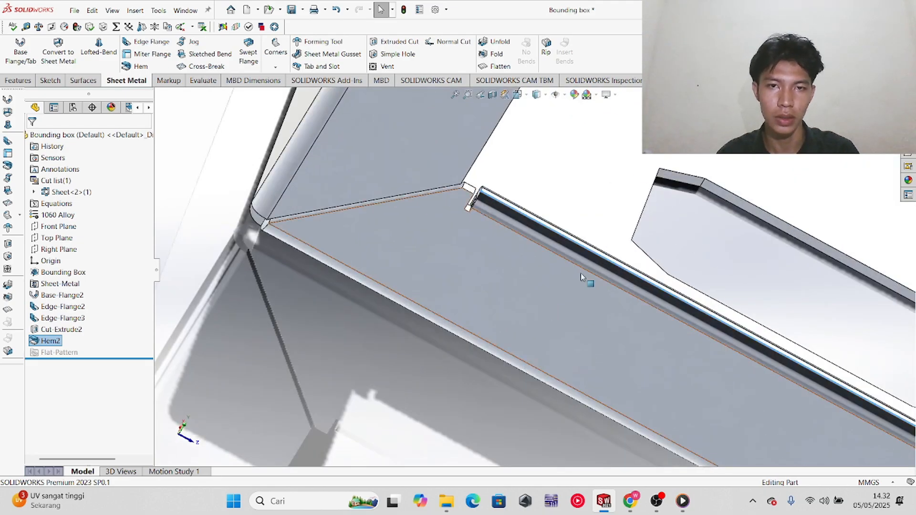
scroll(720, 340, "down", 10)
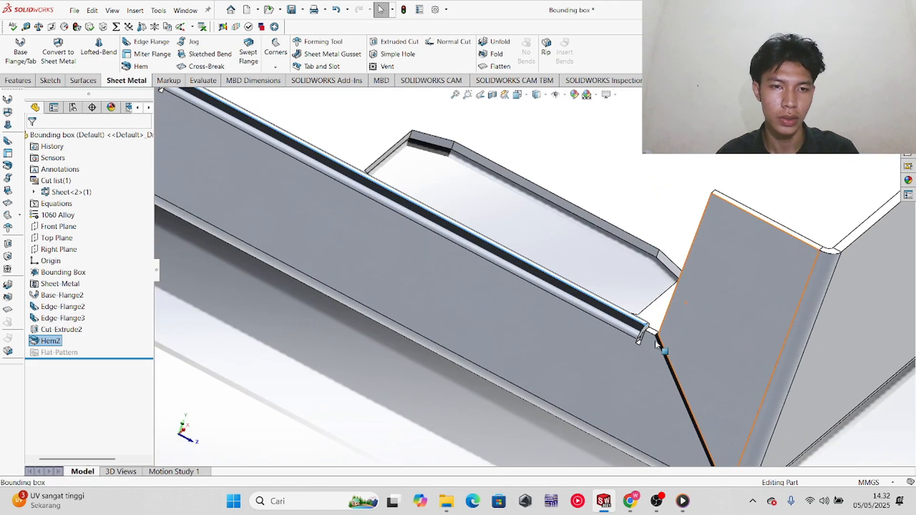
scroll(604, 325, "down", 5)
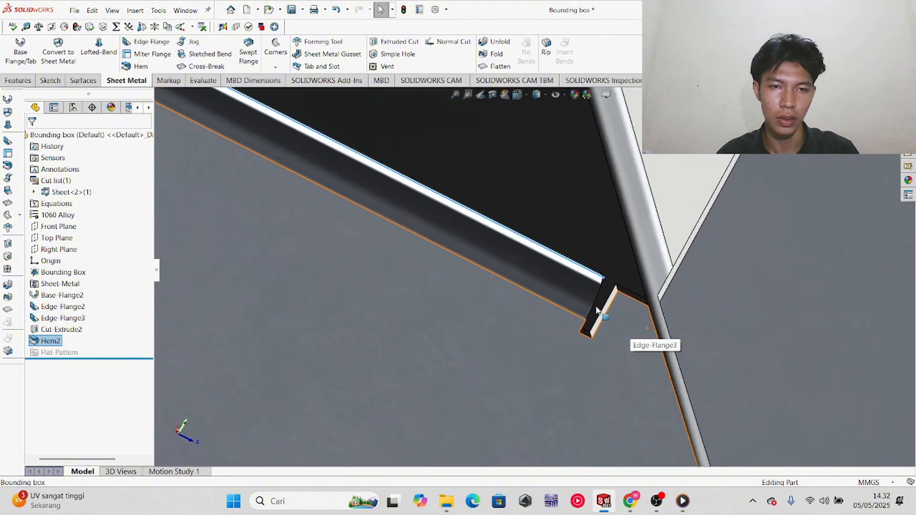
middle_click_drag(589, 319, 557, 314)
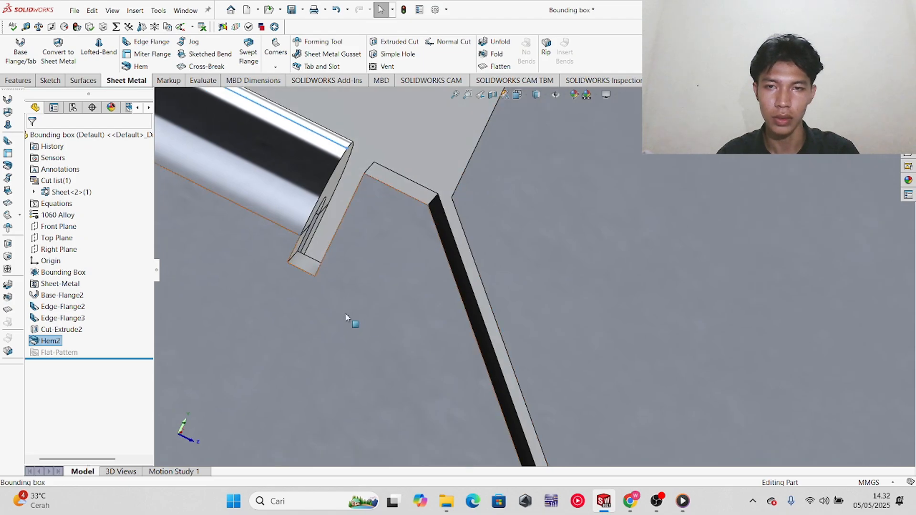
- Edit the end flange's hem to use a custom relief type of Tear
scroll(338, 310, "up", 2)
right_click(40, 342)
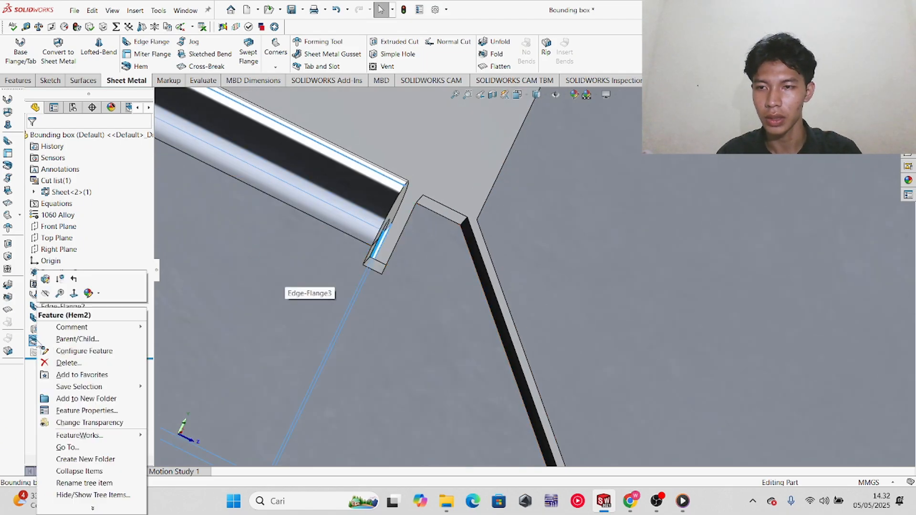
left_click(45, 279)
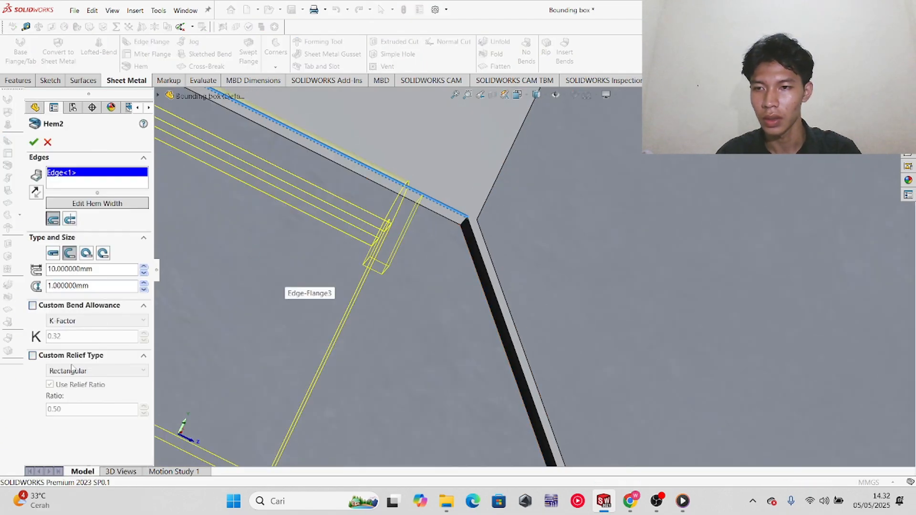
left_click(48, 358)
left_click(79, 372)
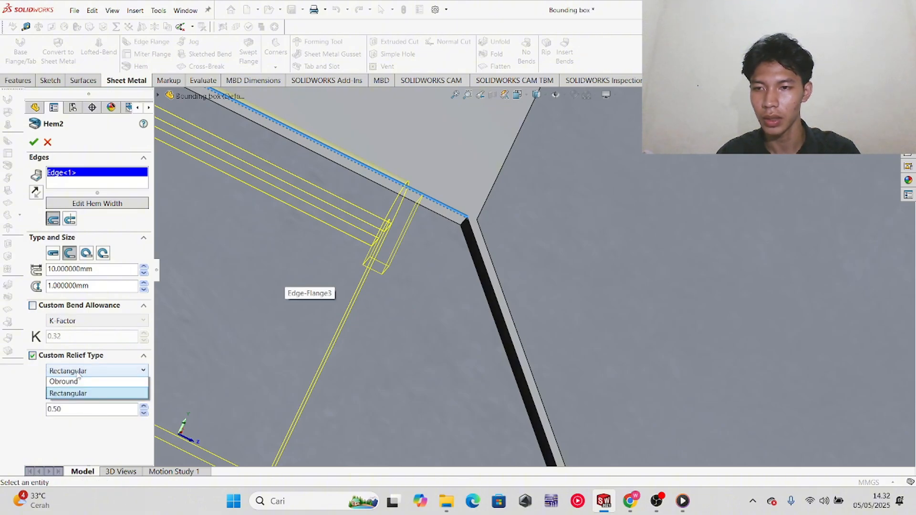
left_click(78, 396)
left_click(85, 371)
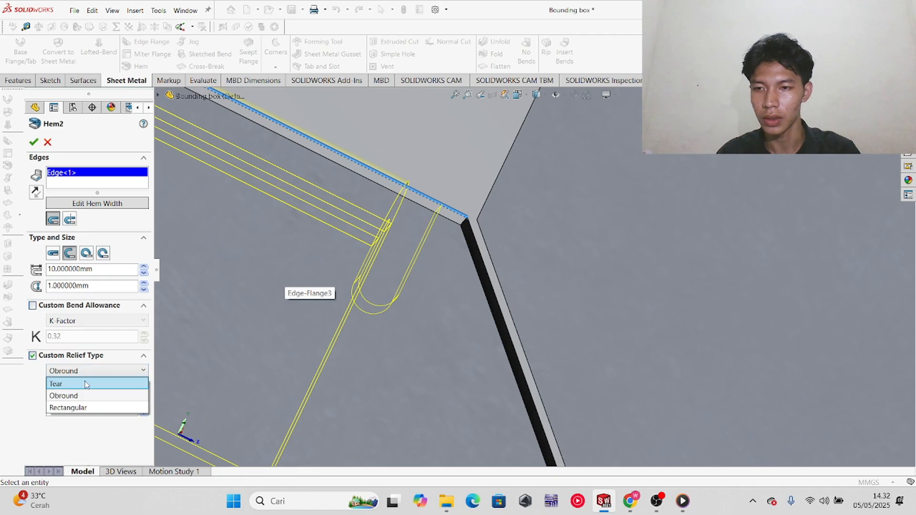
left_click(77, 384)
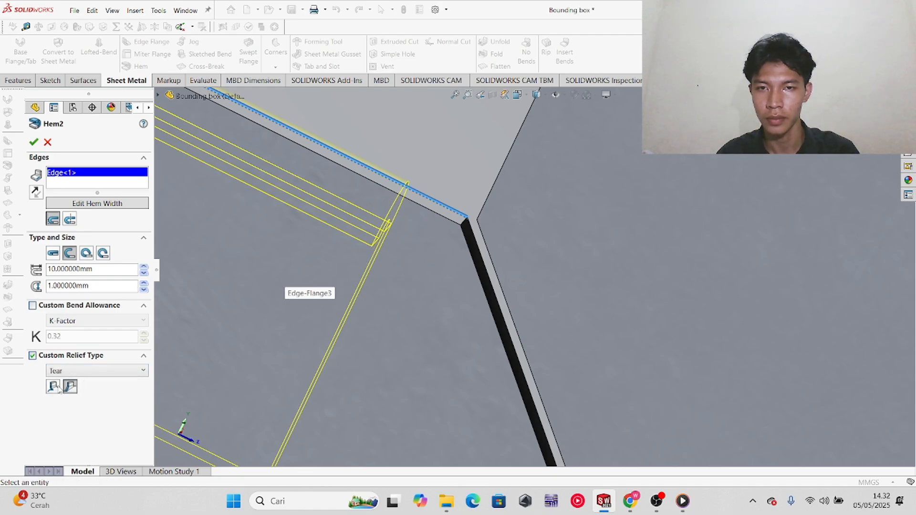
left_click(33, 142)
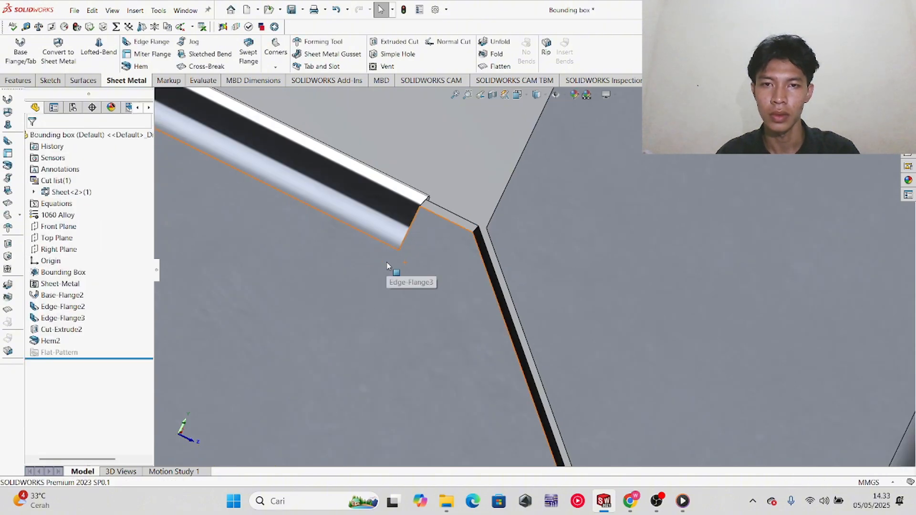
- Mirror the hem feature about the Right Plane onto the opposite end flange
mouse_move(389, 270)
middle_mouse_down()
mouse_move(423, 239)
mouse_move(420, 231)
mouse_move(472, 253)
mouse_move(453, 258)
mouse_move(443, 245)
middle_mouse_up()
scroll(453, 245, "up", 10)
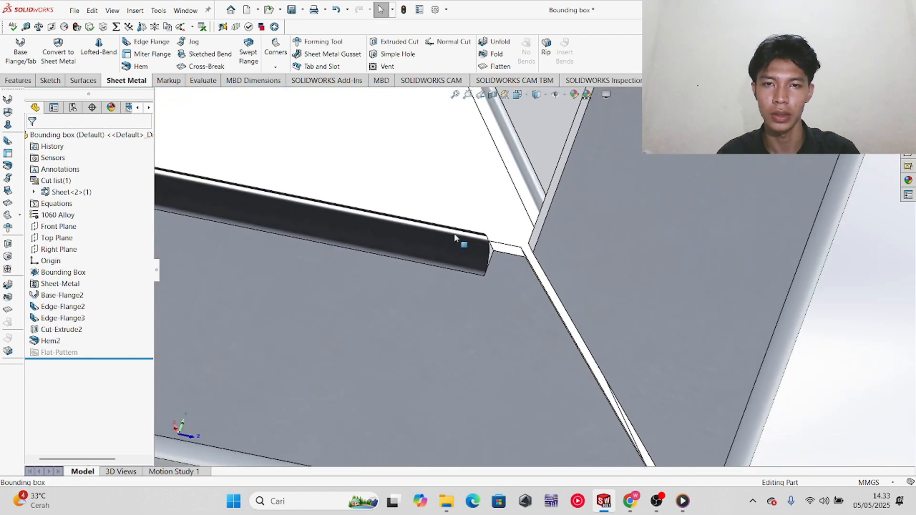
middle_click_drag(489, 229, 490, 133)
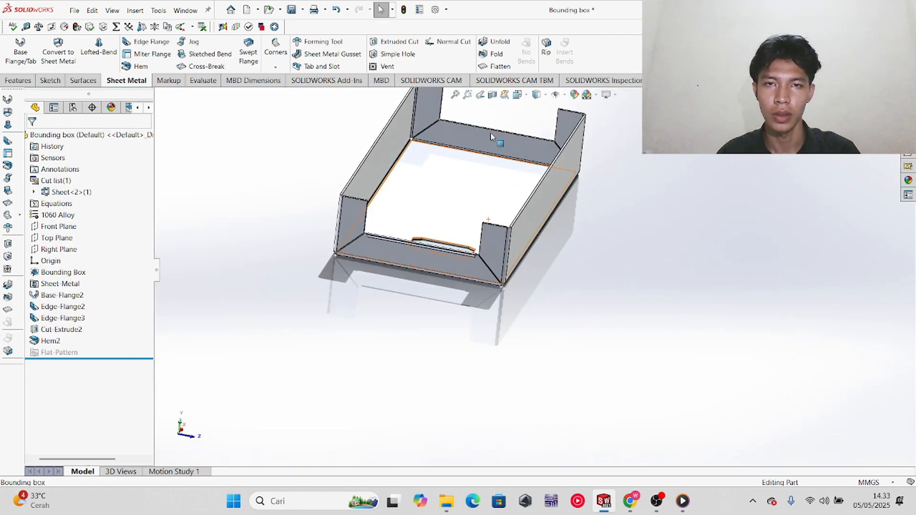
middle_click_drag(500, 213, 502, 216)
scroll(495, 201, "up", 2)
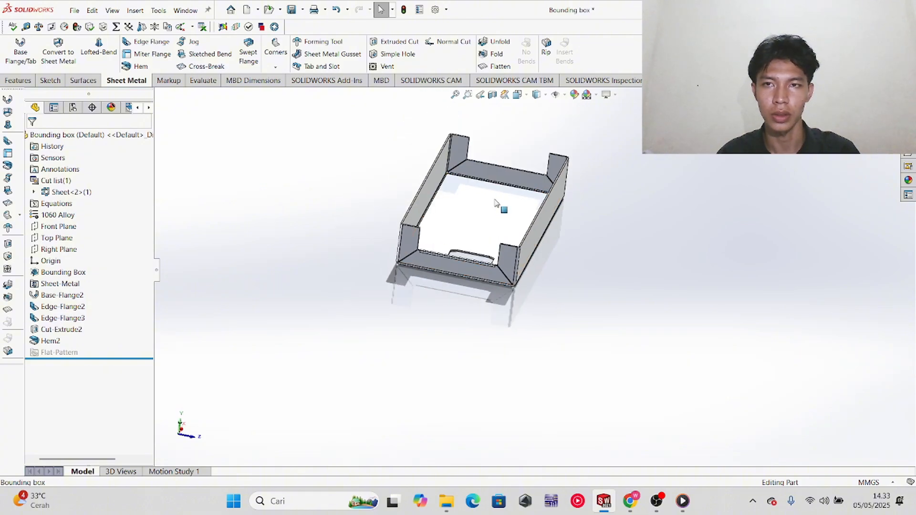
scroll(496, 198, "down", 2)
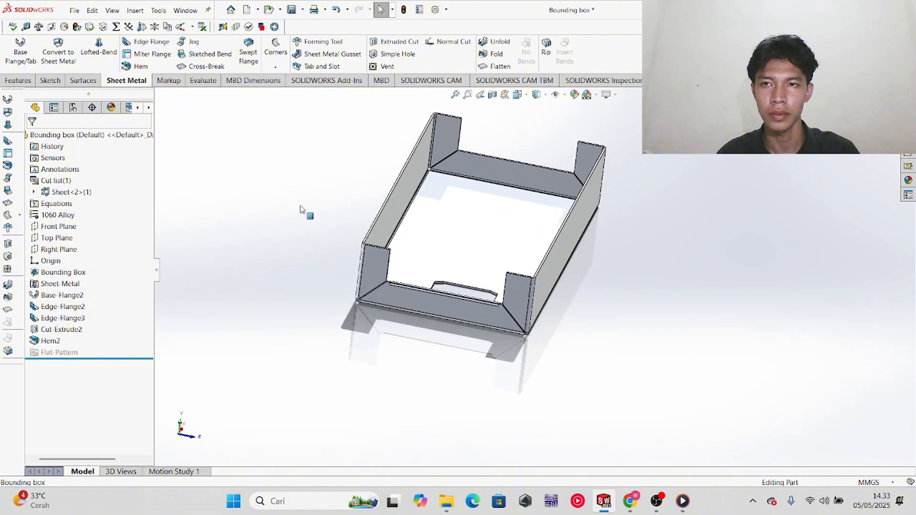
left_click(64, 249)
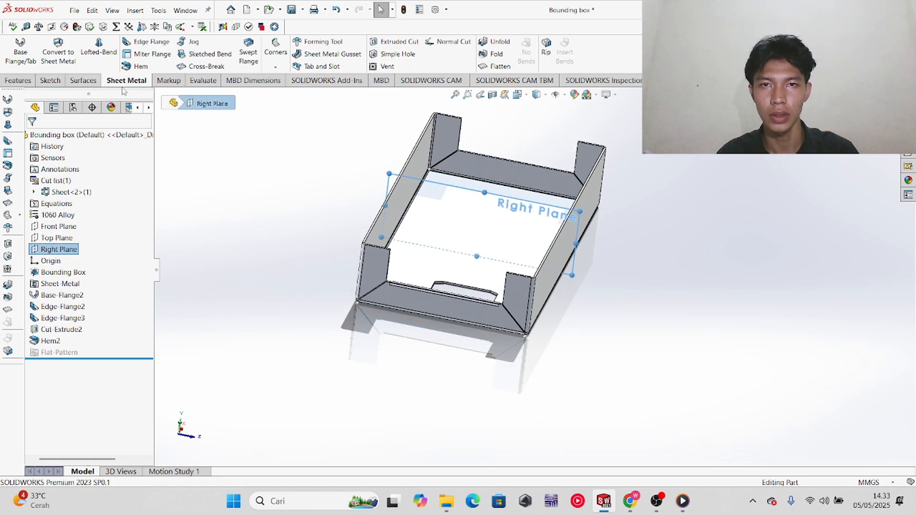
left_click(11, 82)
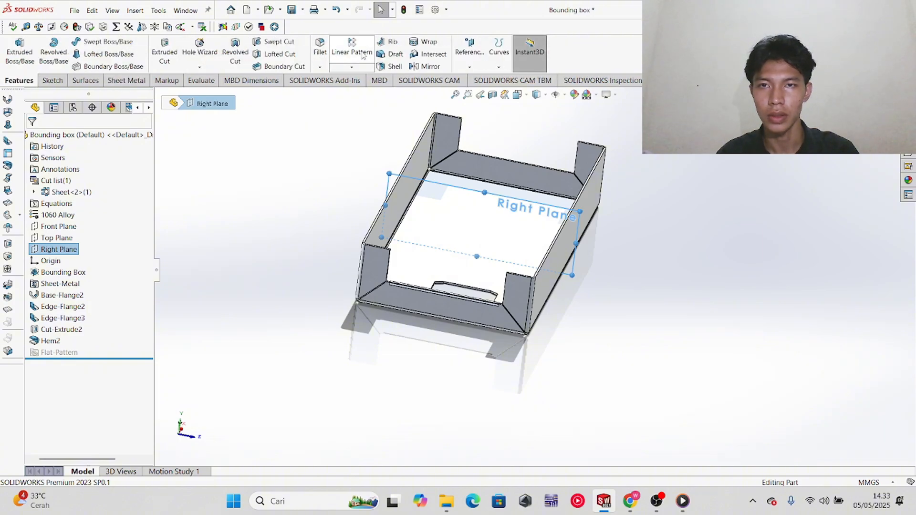
left_click(361, 67)
left_click(373, 108)
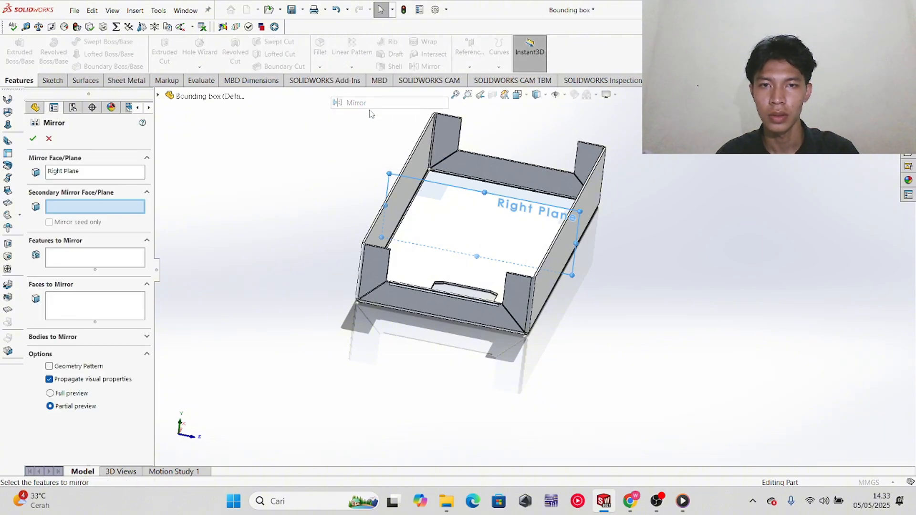
left_click(79, 256)
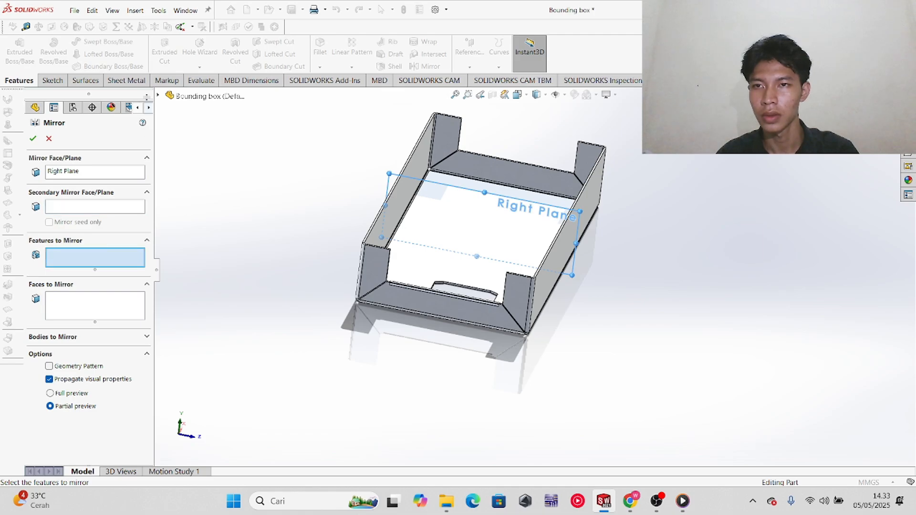
left_click(158, 96)
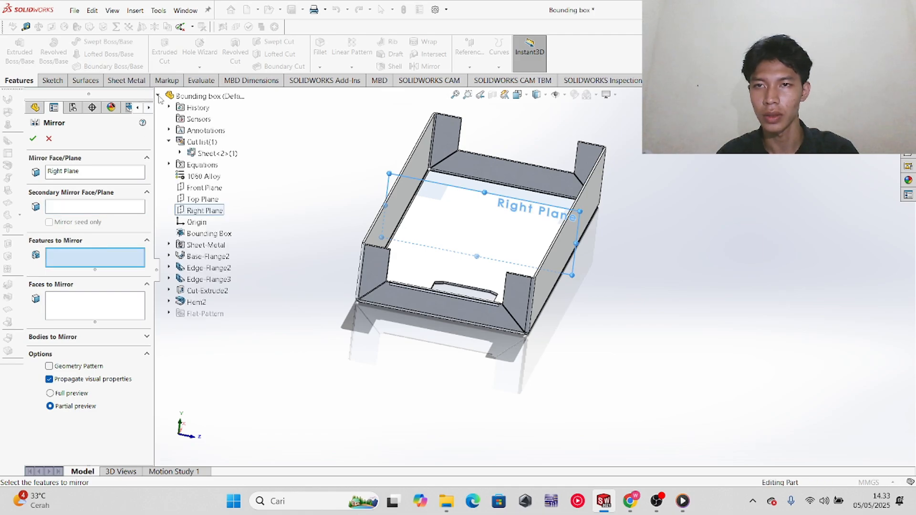
left_click(196, 303)
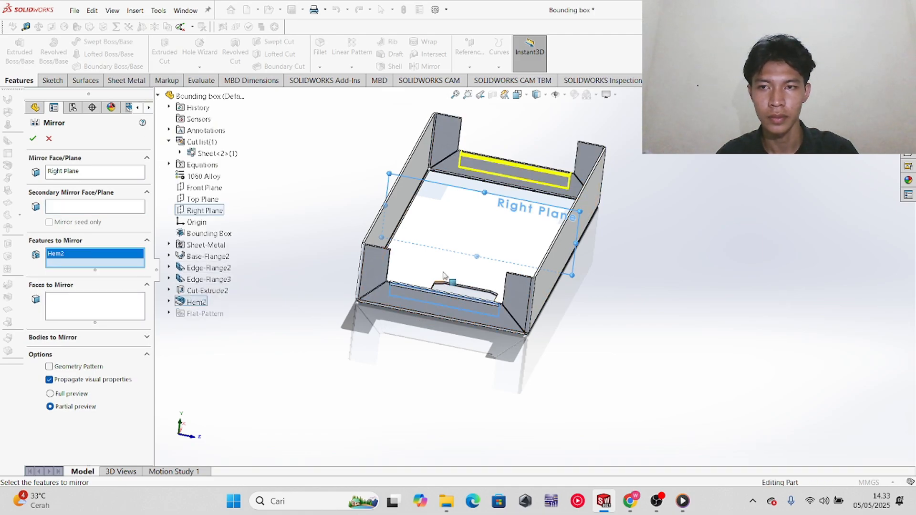
middle_click_drag(496, 258, 542, 161)
scroll(603, 191, "down", 4)
middle_click_drag(608, 196, 593, 296)
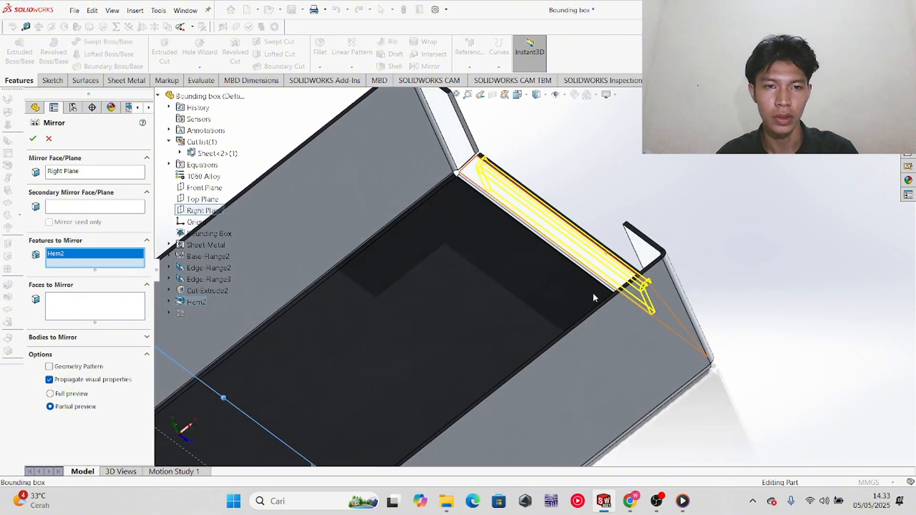
left_click(32, 139)
- Examine the mirrored hem along the opposite end flange, including both of its ends near the mitred corners
scroll(504, 242, "up", 4)
middle_click_drag(506, 270, 532, 248)
scroll(535, 243, "down", 6)
scroll(470, 259, "down", 4)
middle_click_drag(400, 255, 432, 247)
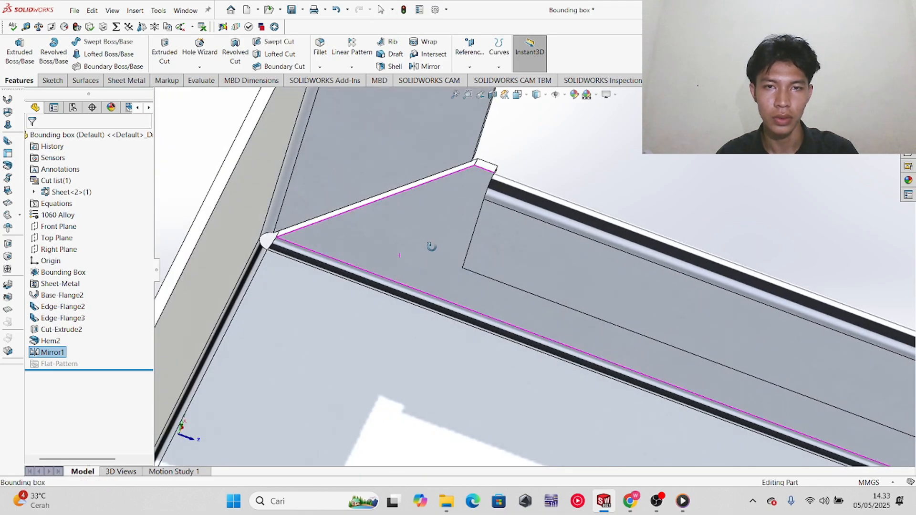
scroll(806, 325, "up", 5)
scroll(795, 337, "down", 5)
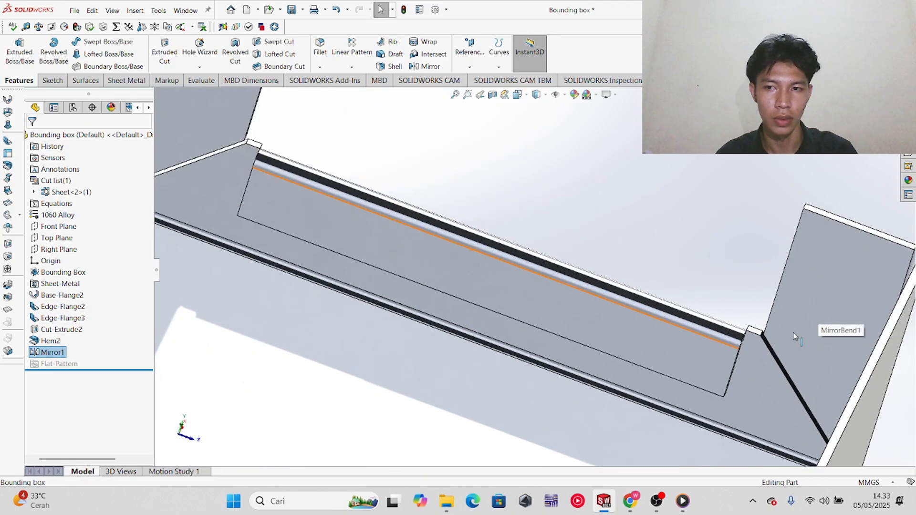
middle_click_drag(782, 366, 754, 353)
scroll(753, 351, "down", 5)
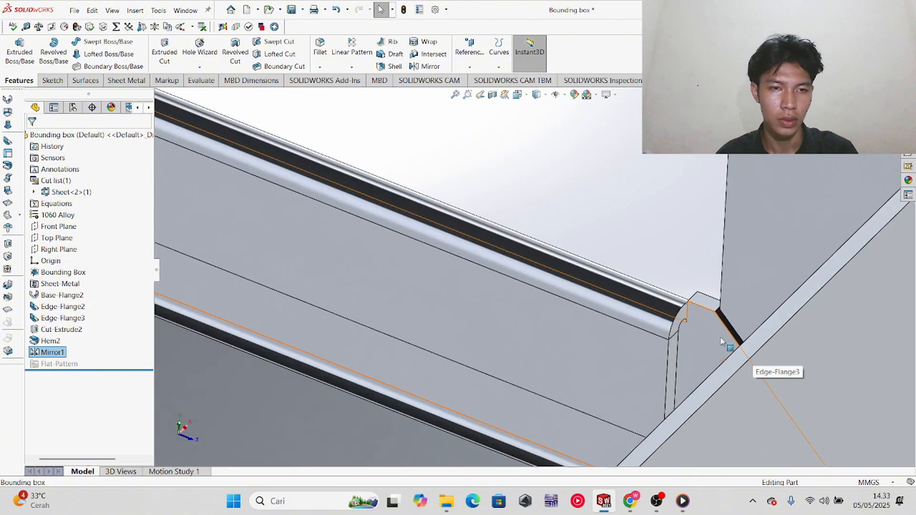
scroll(646, 321, "up", 8)
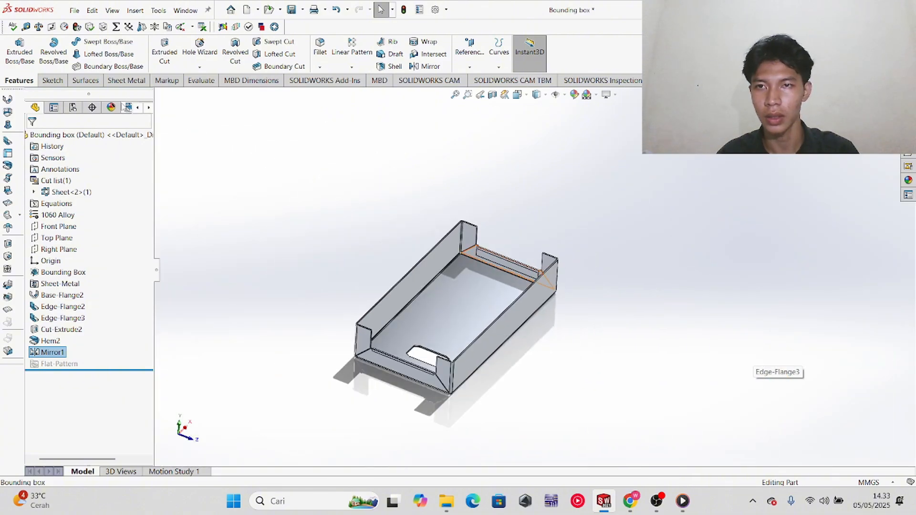
- Evaluate the part's mass properties, switch to Chrome, and compare the mass with the Question 6 answer in the sample exam PDF
left_click(196, 81)
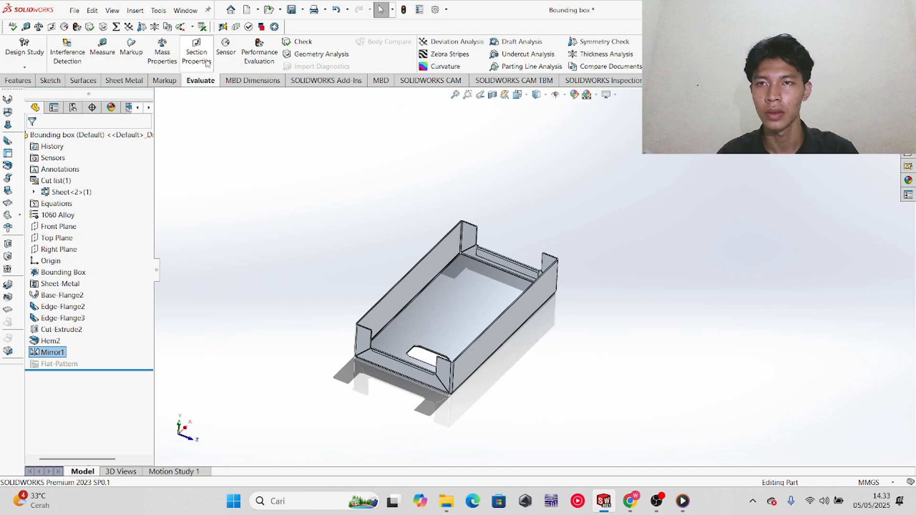
left_click(162, 52)
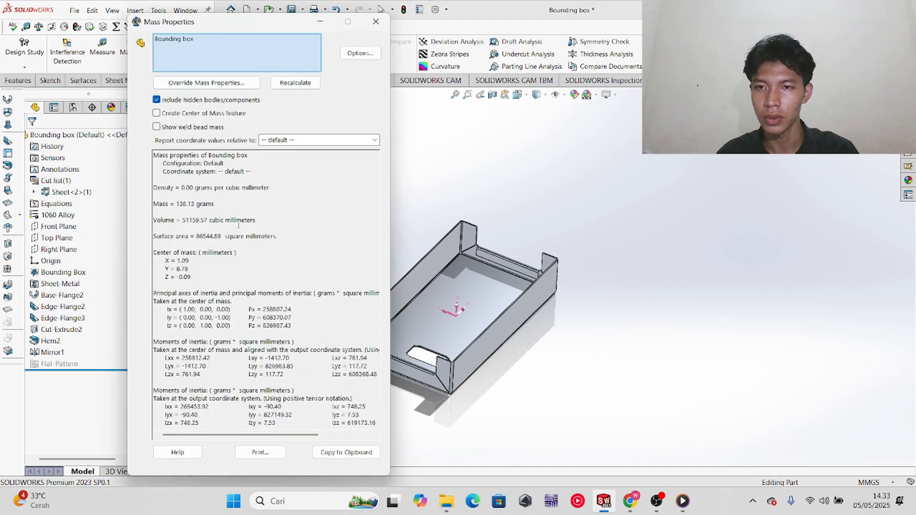
left_click(630, 501)
scroll(364, 282, "down", 10)
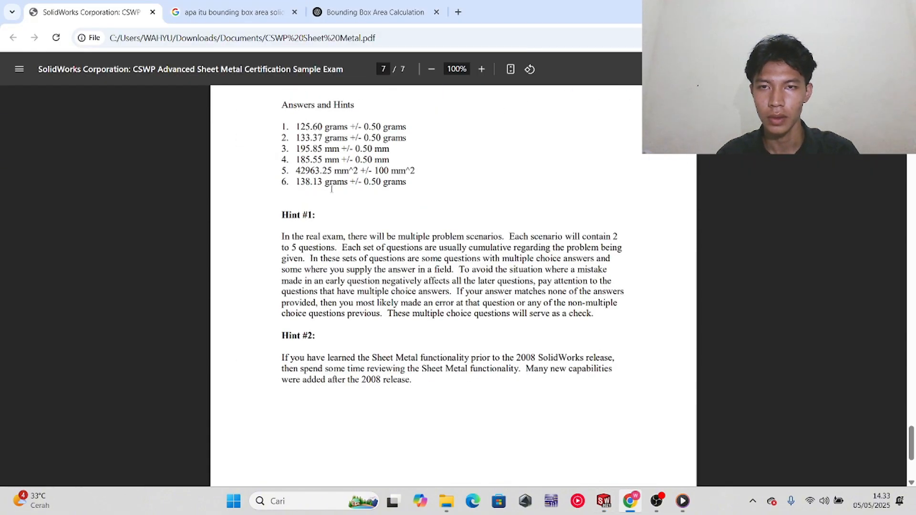
scroll(332, 189, "up", 1)
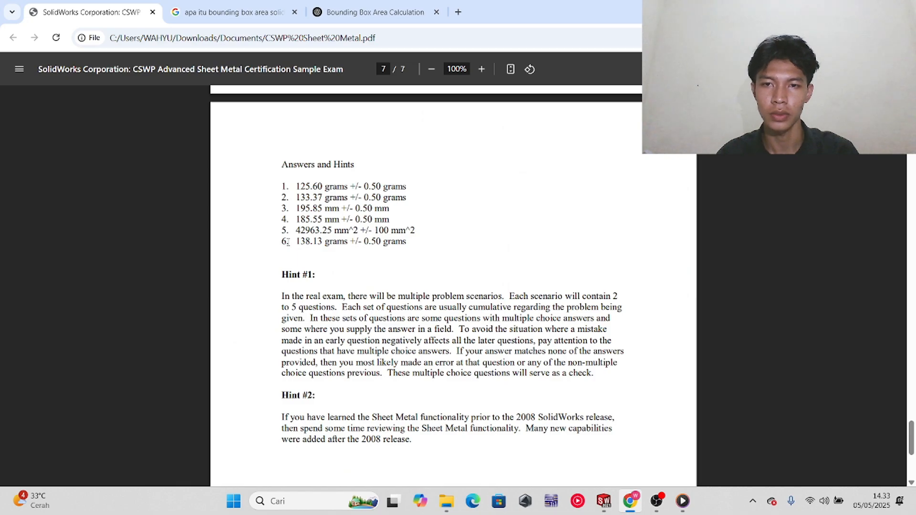
key("alt+Tab")
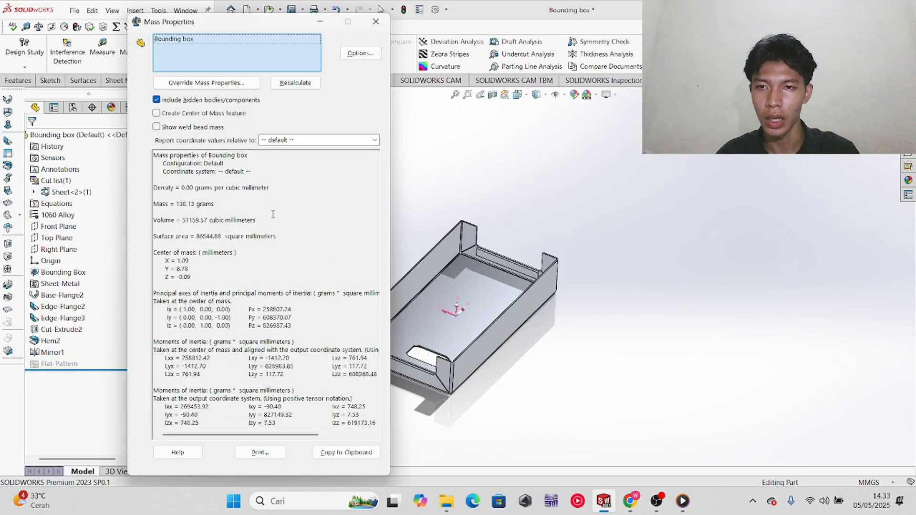
key("alt+Tab")
left_click_drag(279, 243, 413, 242)
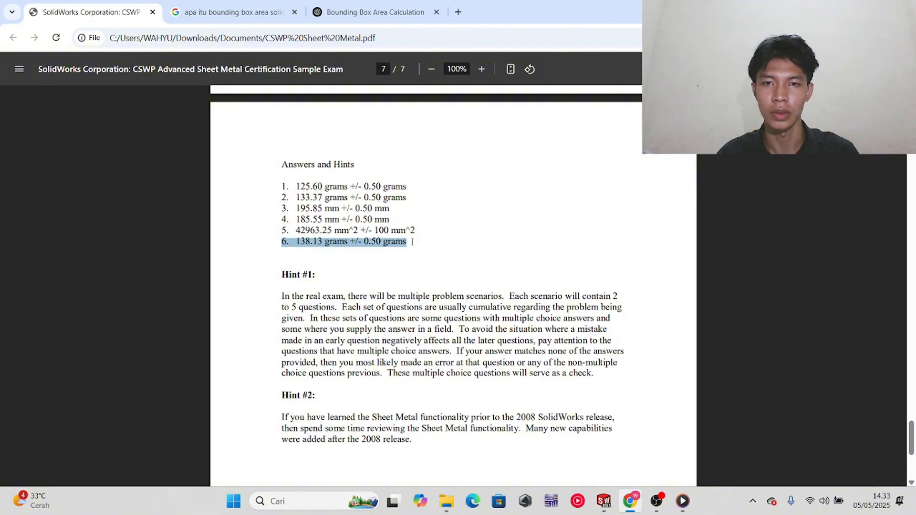